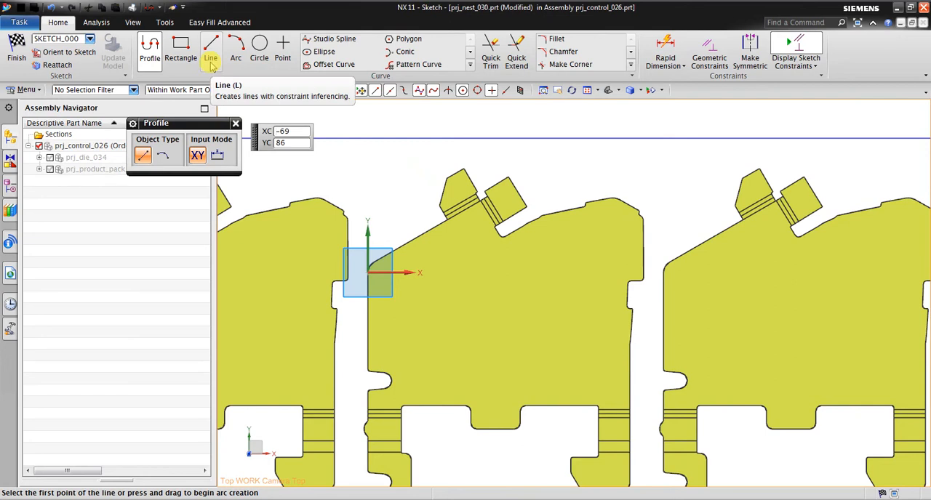
Switch to PowerPoint and enlarge the Scrap Design slide 102 to examine the reference sketch shape and dimensions.
{"action": "key", "text": "alt+Tab"}
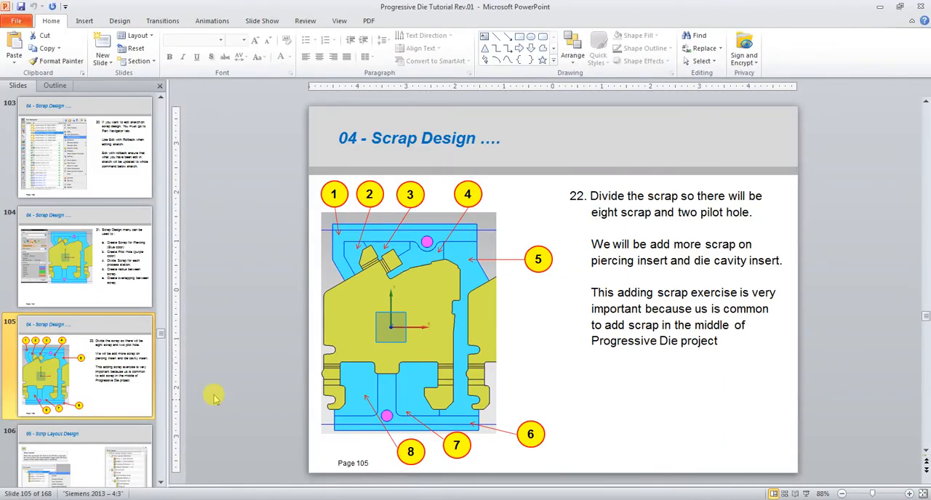
{"action": "scroll", "coordinate": [122, 294], "scroll_direction": "up", "scroll_amount": 2}
{"action": "left_click", "coordinate": [105, 266]}
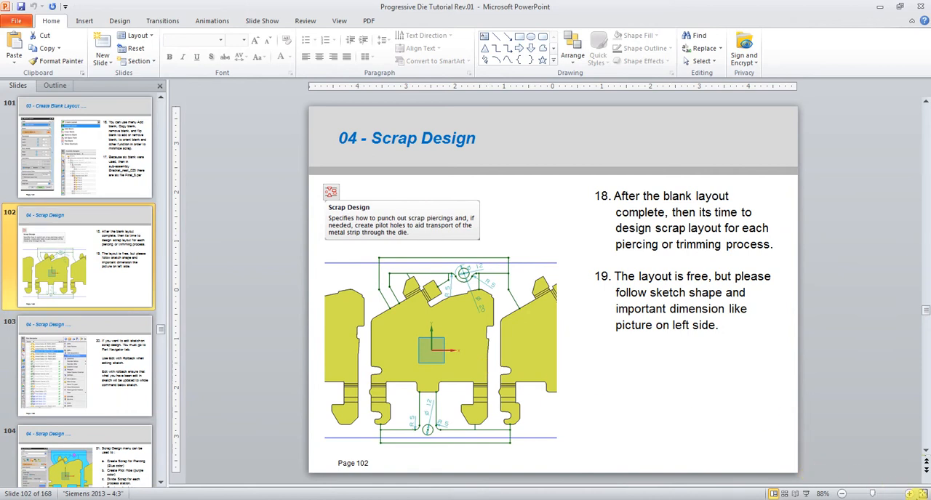
{"action": "left_click", "coordinate": [909, 494]}
{"action": "left_click", "coordinate": [908, 494]}
{"action": "left_click", "coordinate": [909, 494]}
{"action": "left_click", "coordinate": [909, 494]}
{"action": "left_click", "coordinate": [909, 494]}
{"action": "left_click", "coordinate": [908, 495]}
{"action": "scroll", "coordinate": [416, 302], "scroll_direction": "down", "scroll_amount": 1}
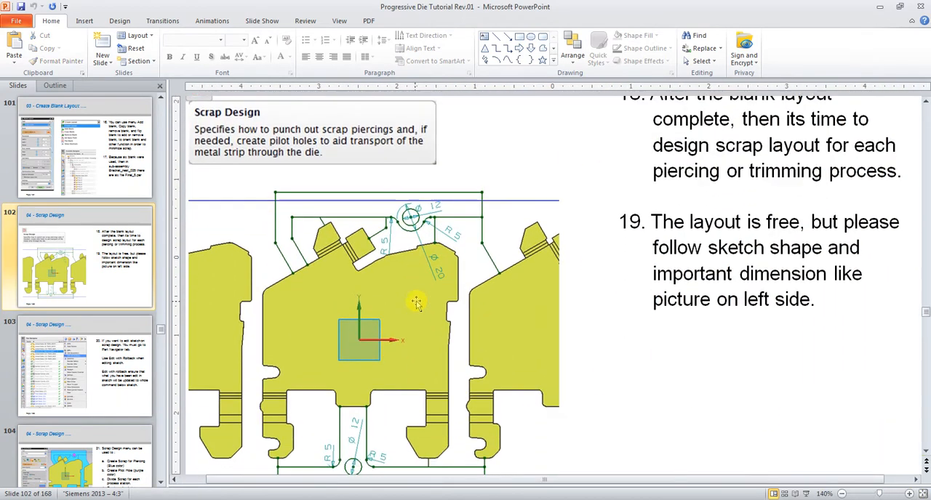
{"action": "scroll", "coordinate": [416, 302], "scroll_direction": "down", "scroll_amount": 1}
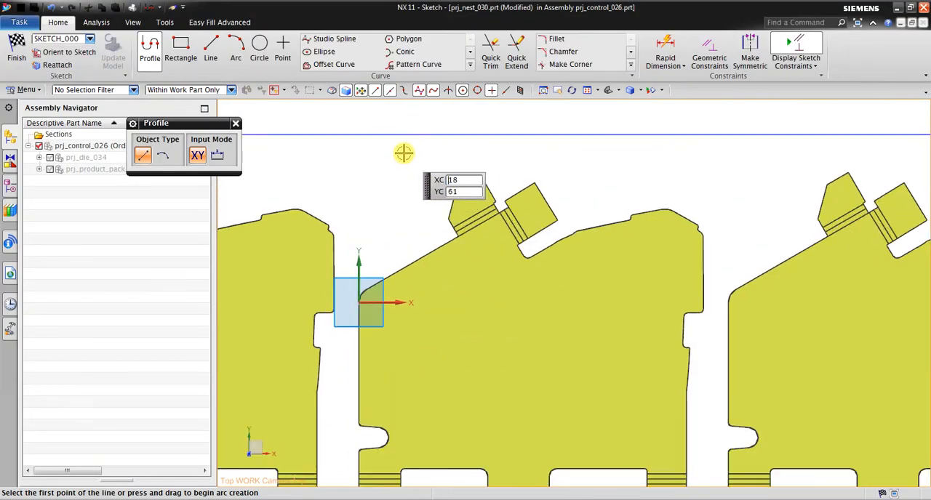
Back in the NX sketch, draw a line about 22 mm long perpendicular from the middle blank's slanted-edge midpoint, continued by a vertical line about 53 mm long.
{"action": "scroll", "coordinate": [406, 120], "scroll_direction": "up", "scroll_amount": 2}
{"action": "left_click", "coordinate": [211, 57]}
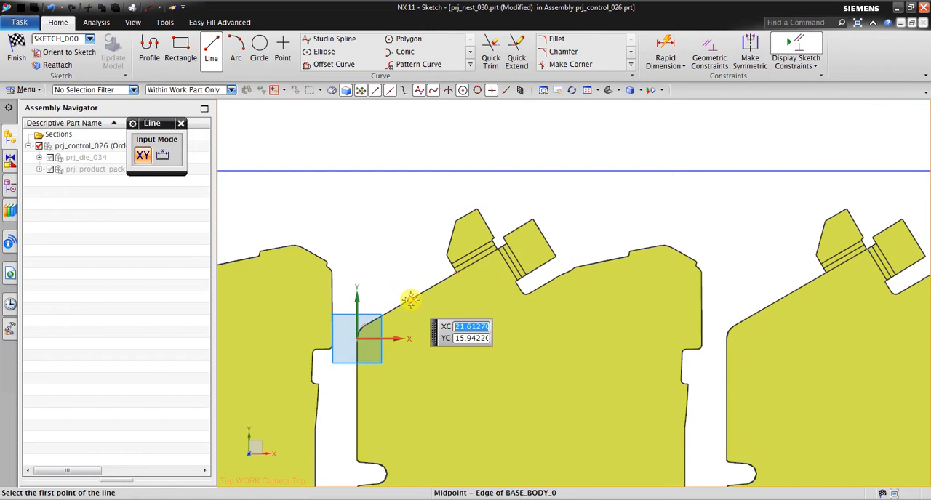
{"action": "left_click", "coordinate": [411, 300]}
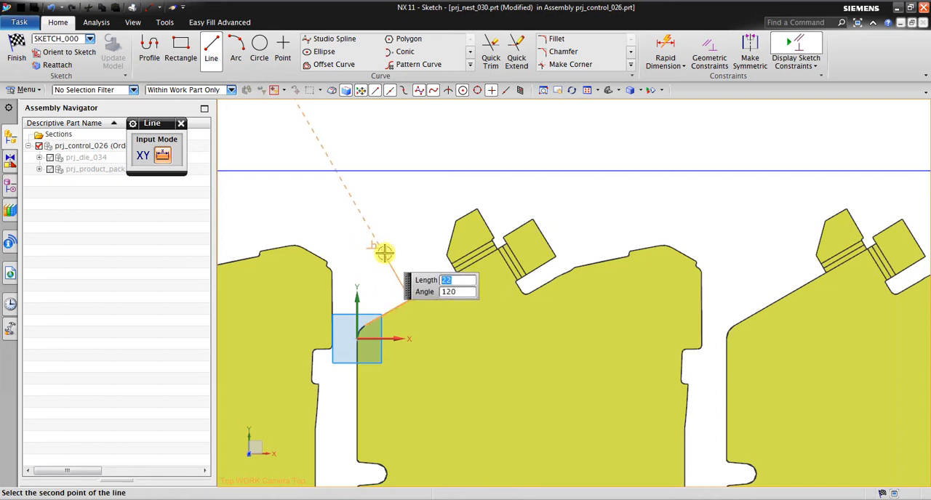
{"action": "left_click", "coordinate": [384, 252]}
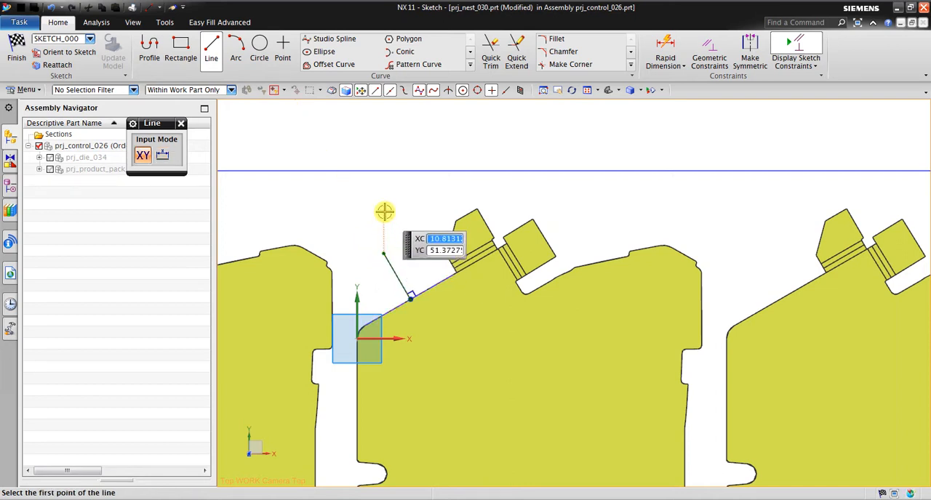
{"action": "left_click", "coordinate": [383, 252]}
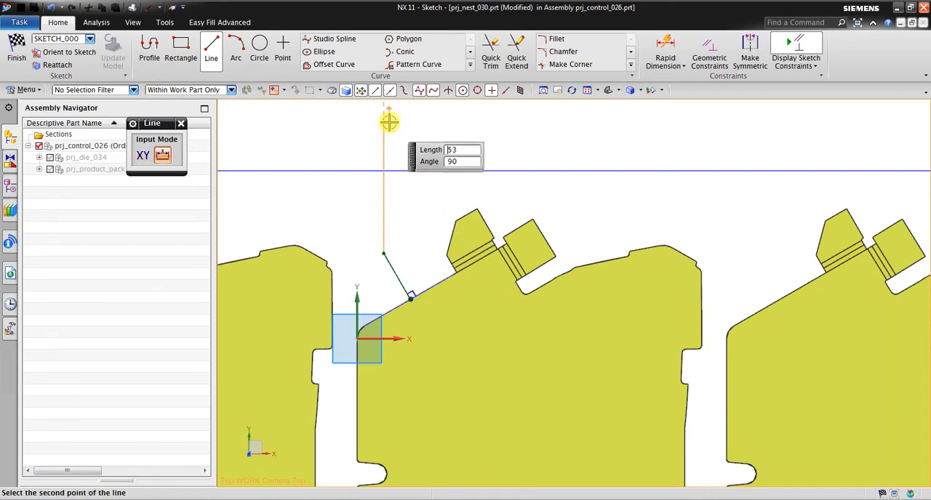
{"action": "left_click", "coordinate": [384, 124]}
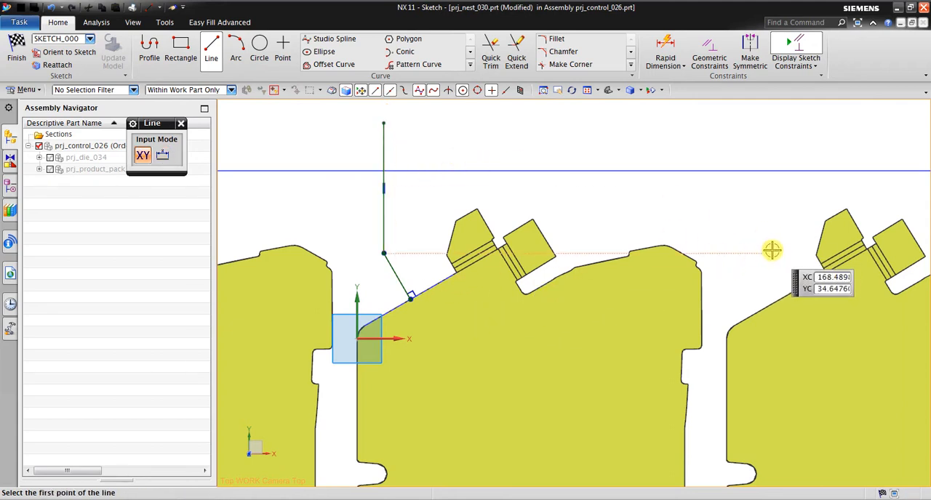
Draw a perpendicular line about 44 mm long from the next blank's slanted-edge midpoint and two horizontal lines about 164 and 169 mm long between both sides.
{"action": "left_click", "coordinate": [781, 299]}
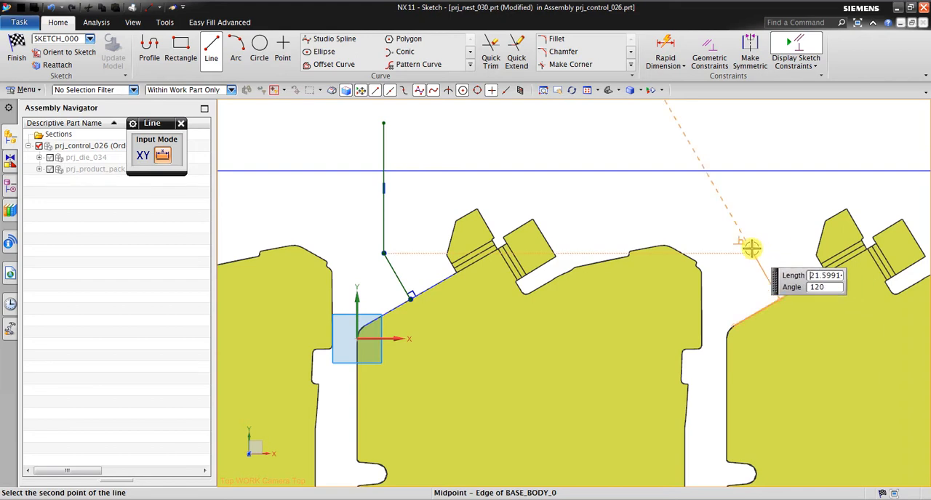
{"action": "left_click", "coordinate": [720, 205]}
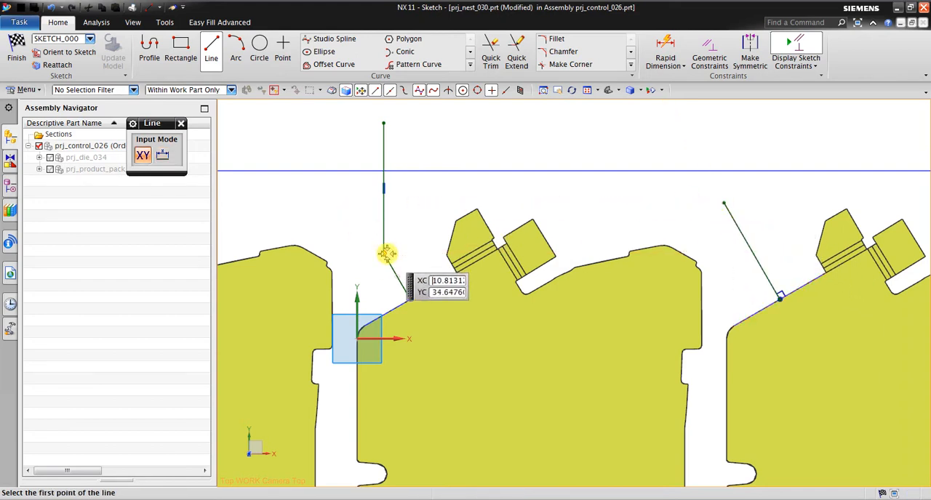
{"action": "left_click", "coordinate": [385, 253]}
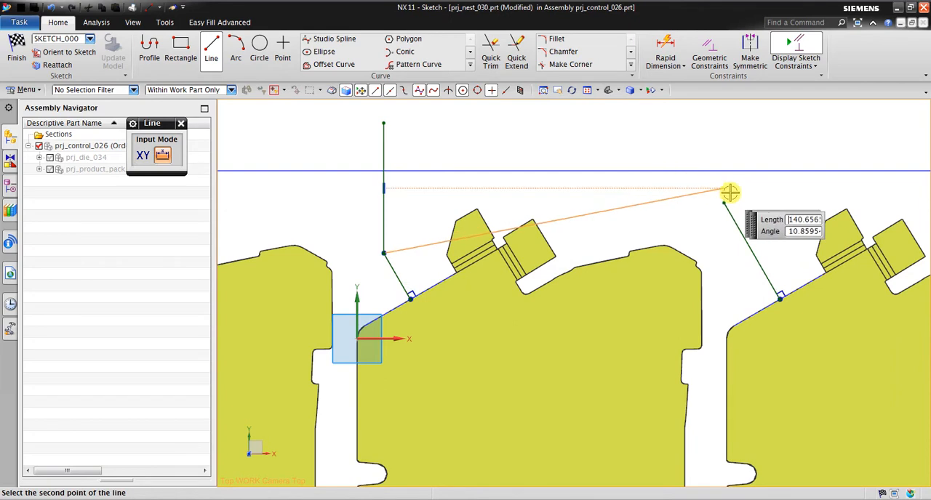
{"action": "left_click", "coordinate": [787, 254]}
{"action": "scroll", "coordinate": [771, 192], "scroll_direction": "up", "scroll_amount": 1}
{"action": "scroll", "coordinate": [788, 218], "scroll_direction": "down", "scroll_amount": 1}
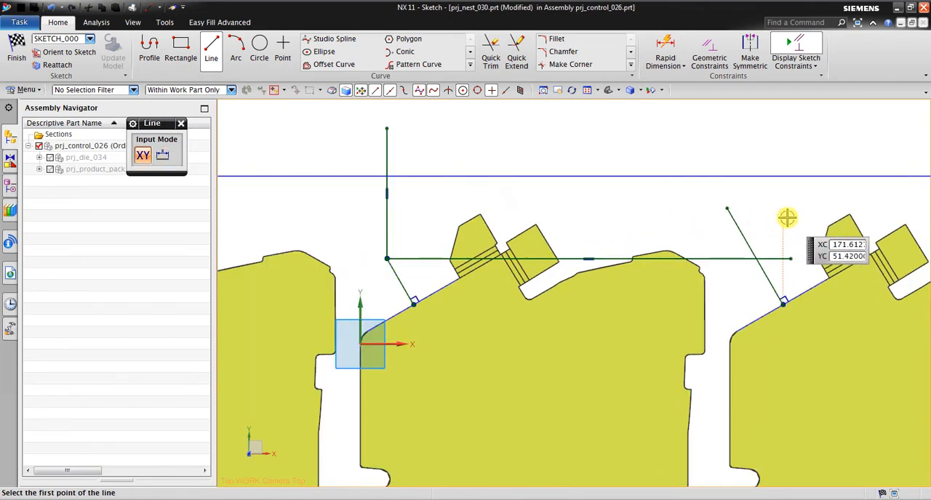
{"action": "left_click", "coordinate": [367, 246]}
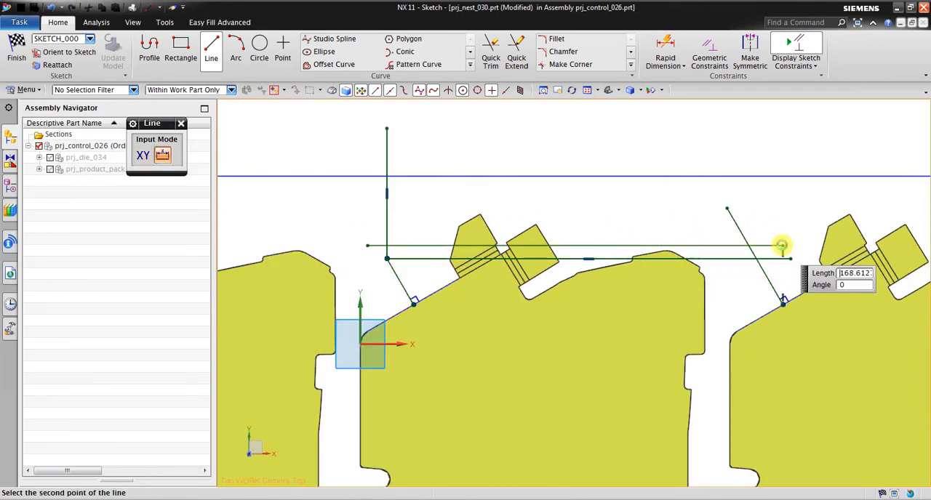
{"action": "left_click", "coordinate": [782, 245]}
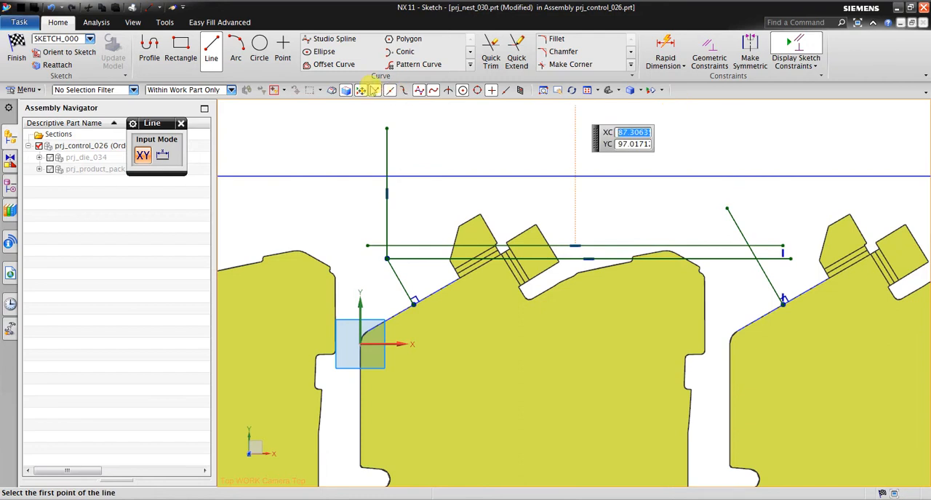
Trim and extend the two slanted lines to the upper horizontal line, and trim the overhanging ends of the horizontal lines.
{"action": "left_click", "coordinate": [491, 48]}
{"action": "left_click", "coordinate": [738, 228]}
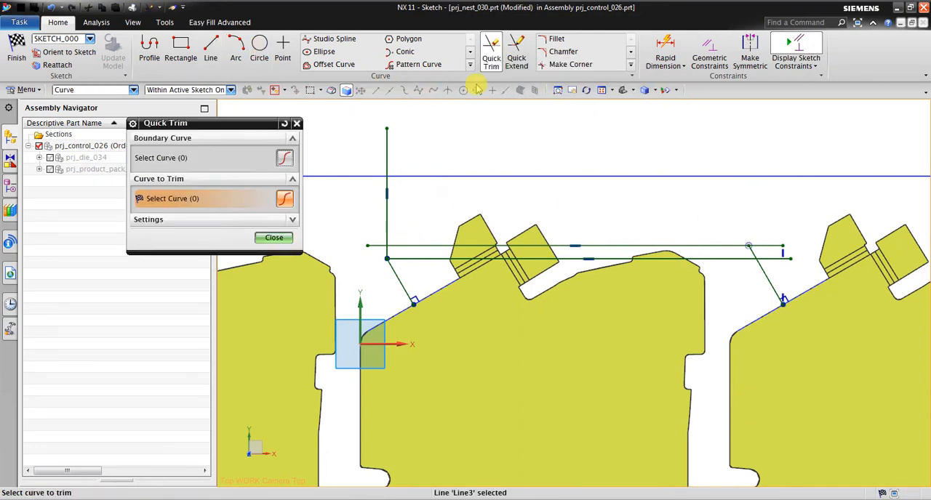
{"action": "left_click", "coordinate": [517, 48]}
{"action": "left_click", "coordinate": [397, 274]}
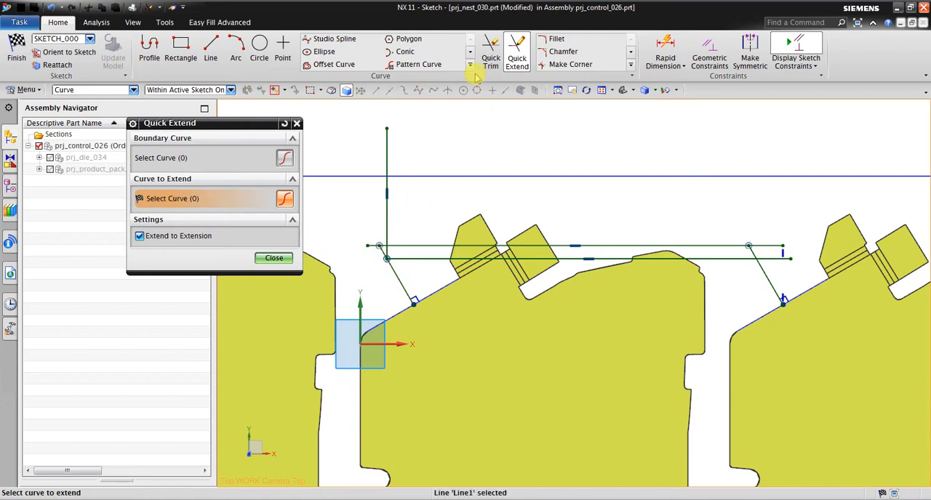
{"action": "left_click", "coordinate": [492, 46]}
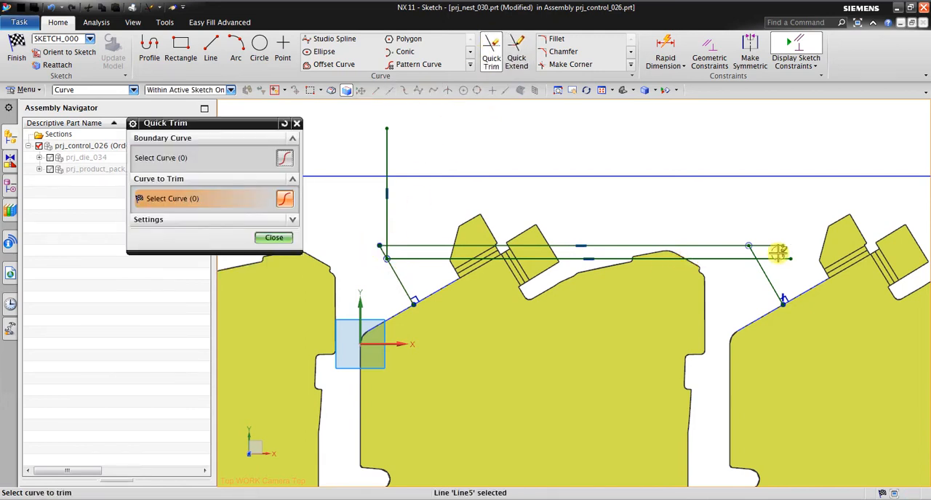
{"action": "left_click", "coordinate": [778, 259]}
{"action": "left_click", "coordinate": [769, 246]}
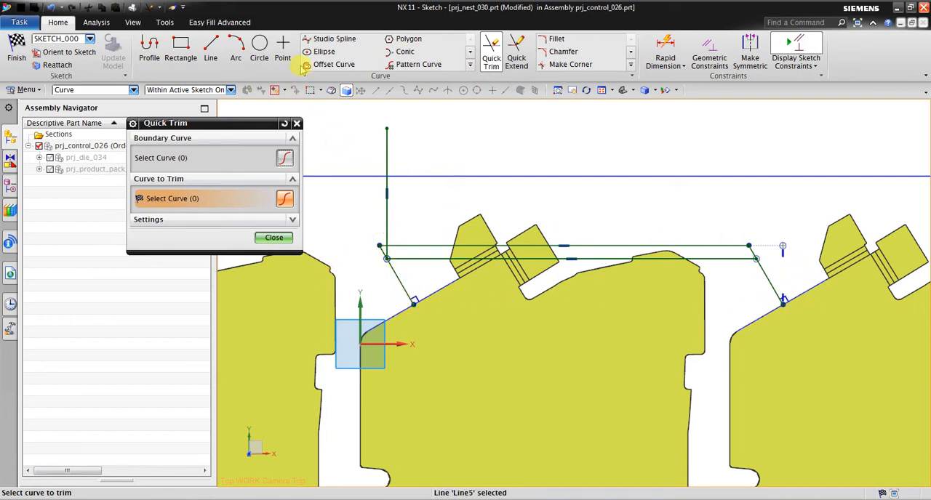
Draw vertical lines up from both upper corners, the left one about 47 mm long, and a horizontal line crossing above the strip edge.
{"action": "left_click", "coordinate": [212, 49]}
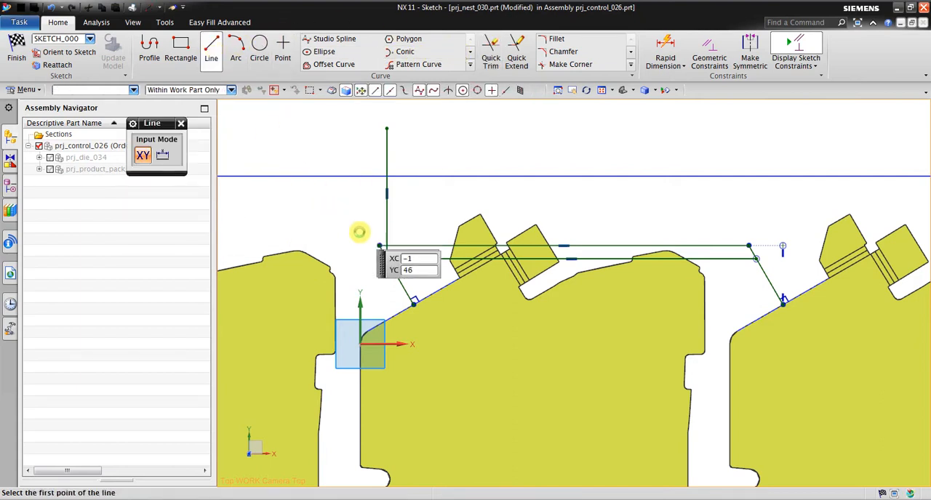
{"action": "left_click", "coordinate": [379, 246]}
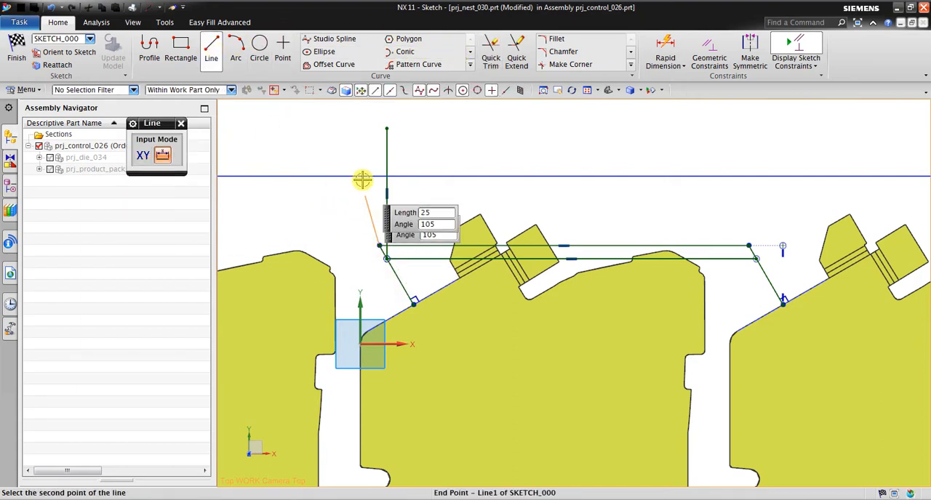
{"action": "left_click", "coordinate": [378, 129]}
{"action": "left_click", "coordinate": [211, 49]}
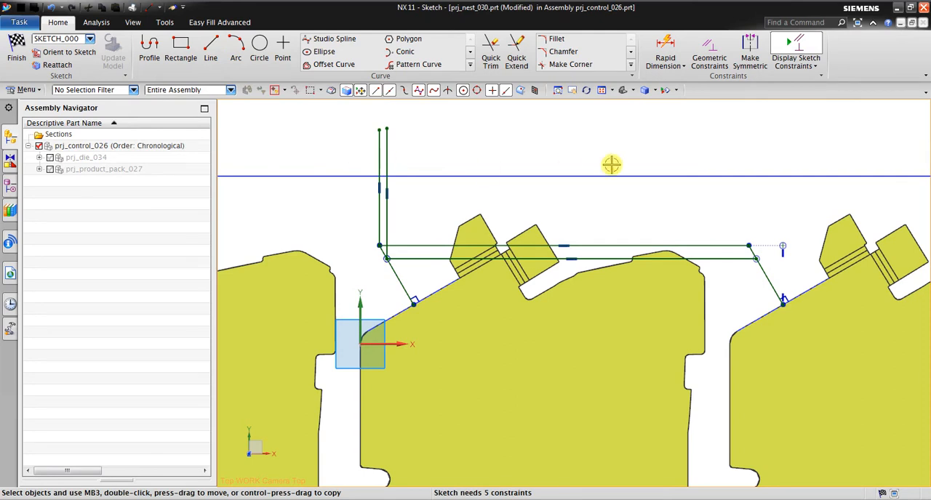
{"action": "left_click", "coordinate": [211, 50]}
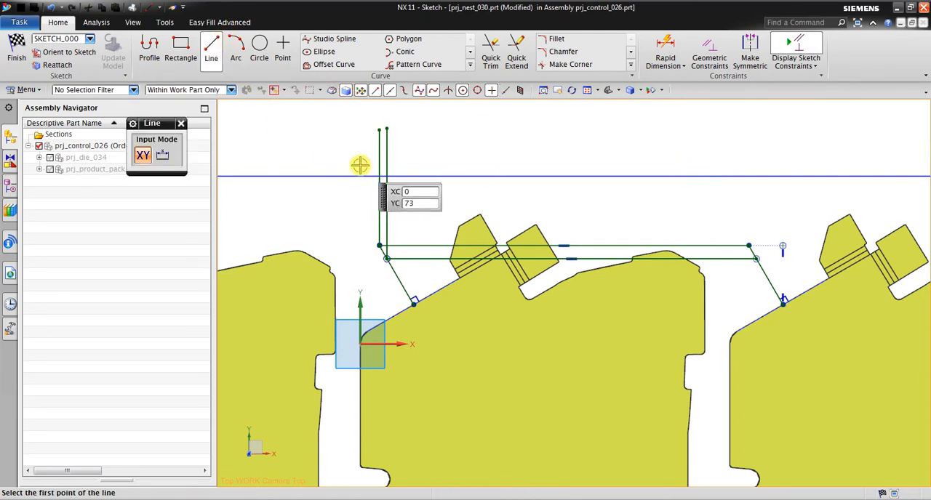
{"action": "left_click", "coordinate": [360, 164]}
{"action": "left_click", "coordinate": [770, 173]}
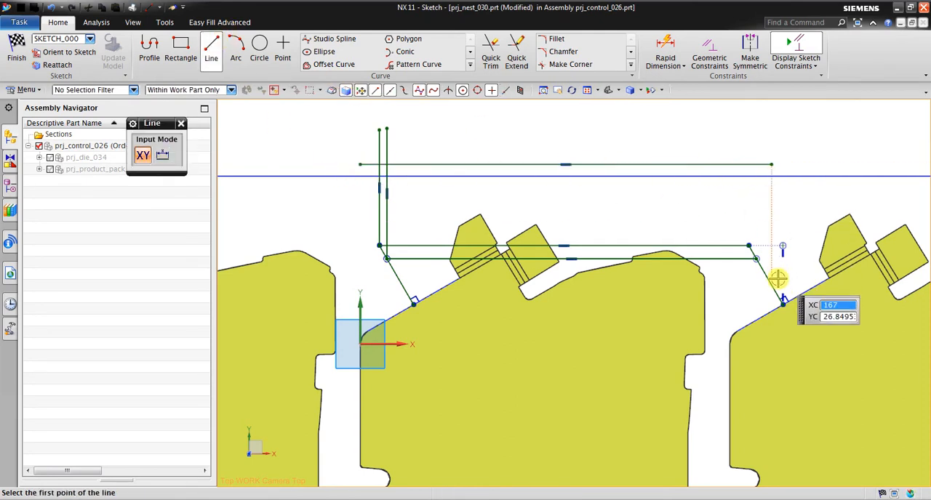
{"action": "left_click", "coordinate": [749, 246]}
{"action": "left_click", "coordinate": [749, 122]}
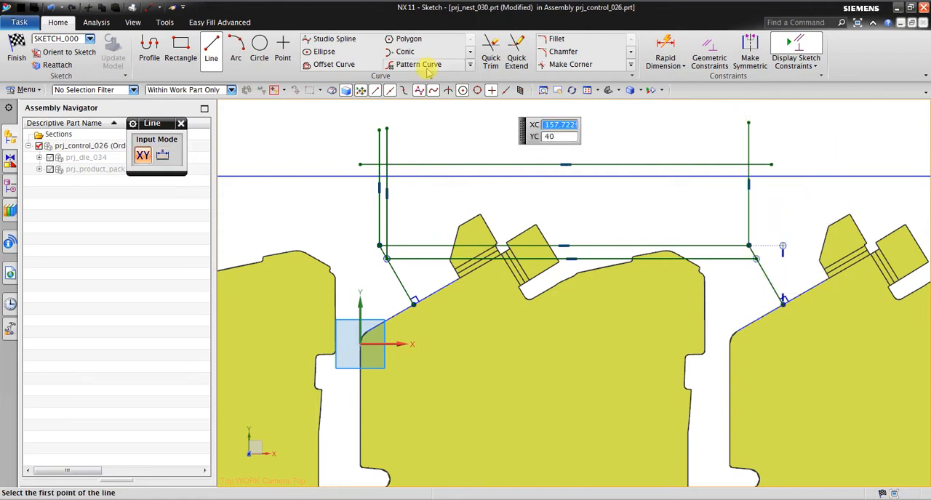
Trim the overhanging ends and remove the extra inner vertical and lower horizontal lines, leaving a closed rectangle above the slanted lines.
{"action": "left_click", "coordinate": [490, 57]}
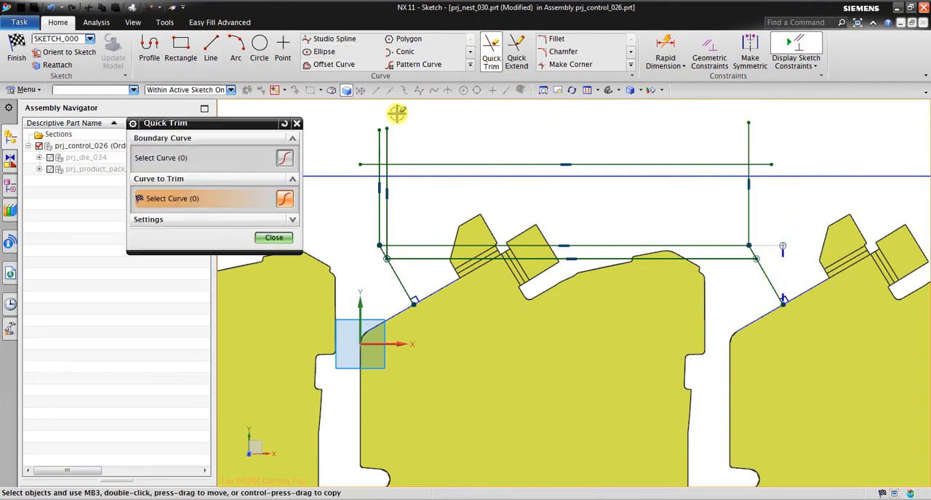
{"action": "left_click", "coordinate": [371, 165]}
{"action": "left_click", "coordinate": [389, 146]}
{"action": "left_click", "coordinate": [386, 185]}
{"action": "left_click", "coordinate": [378, 138]}
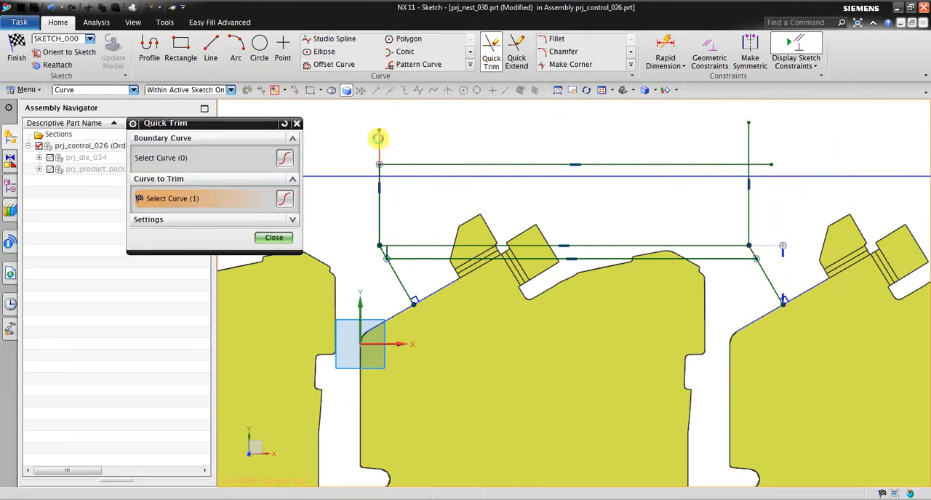
{"action": "left_click", "coordinate": [764, 164]}
{"action": "left_click", "coordinate": [748, 132]}
{"action": "left_click", "coordinate": [694, 258]}
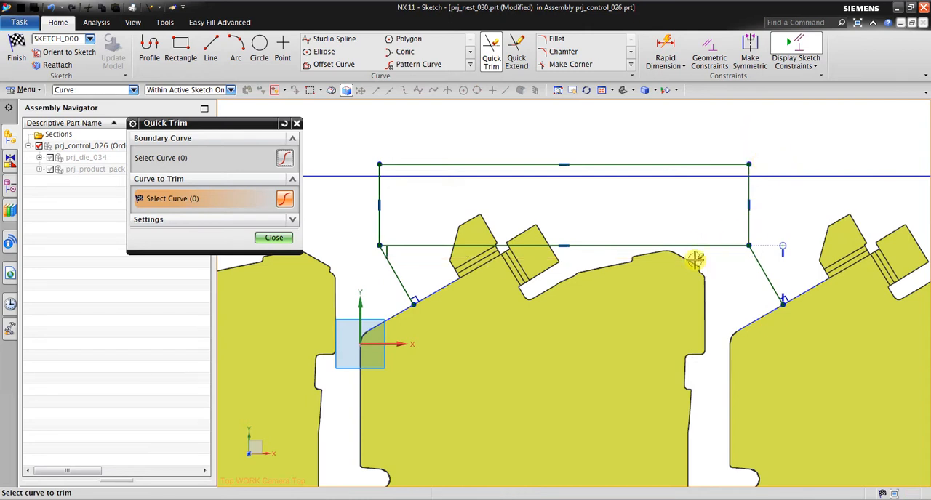
{"action": "left_click", "coordinate": [388, 252]}
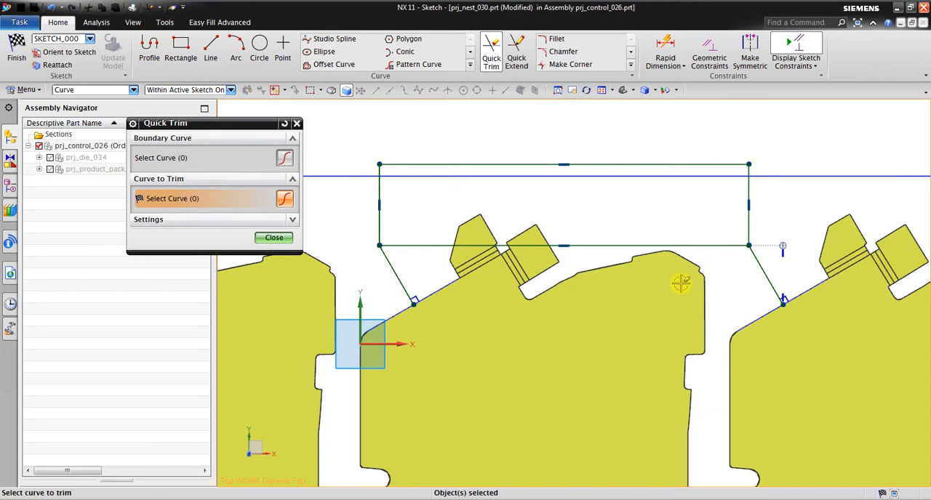
{"action": "key", "text": "Escape"}
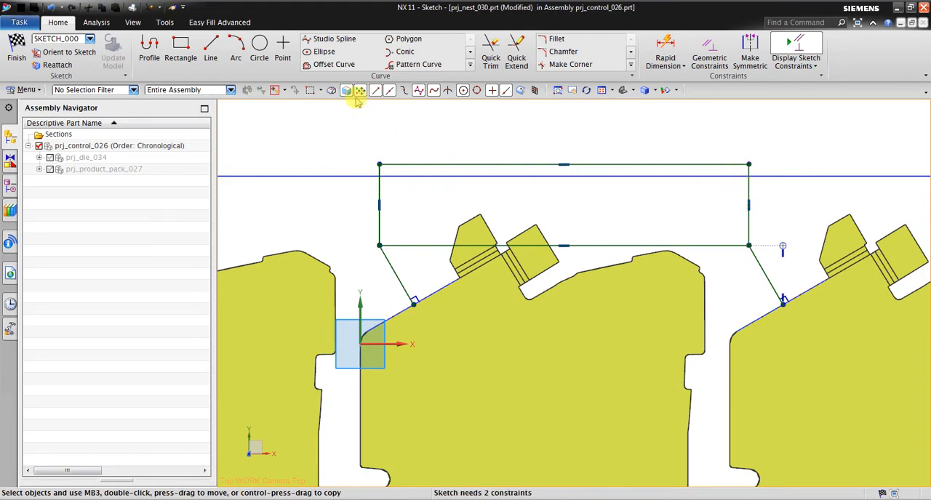
Draw a horizontal line just below the strip edge, from outside the rectangle's left side to near its middle.
{"action": "left_click", "coordinate": [210, 49]}
{"action": "left_click", "coordinate": [354, 190]}
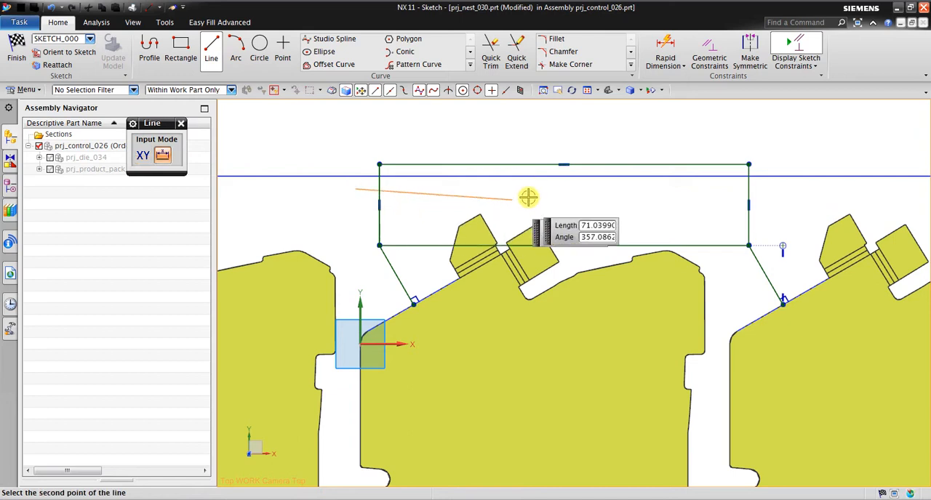
{"action": "left_click", "coordinate": [547, 189]}
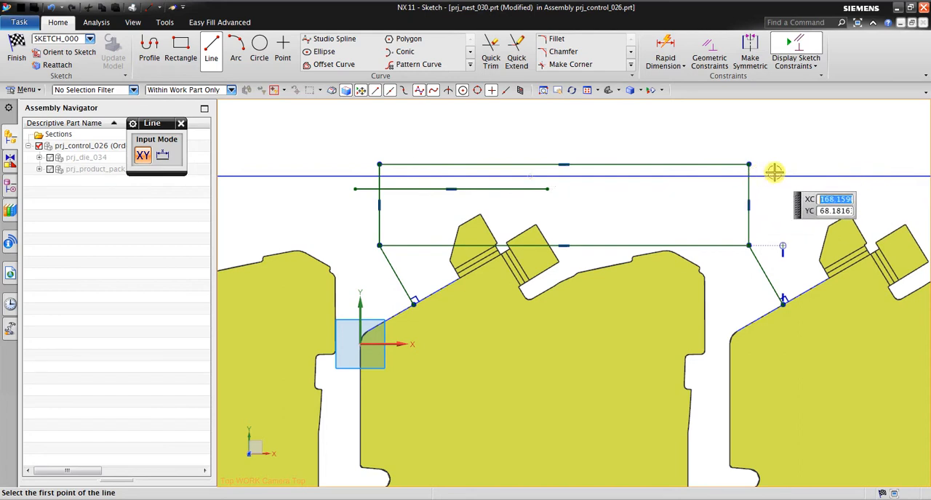
{"action": "key", "text": "Escape"}
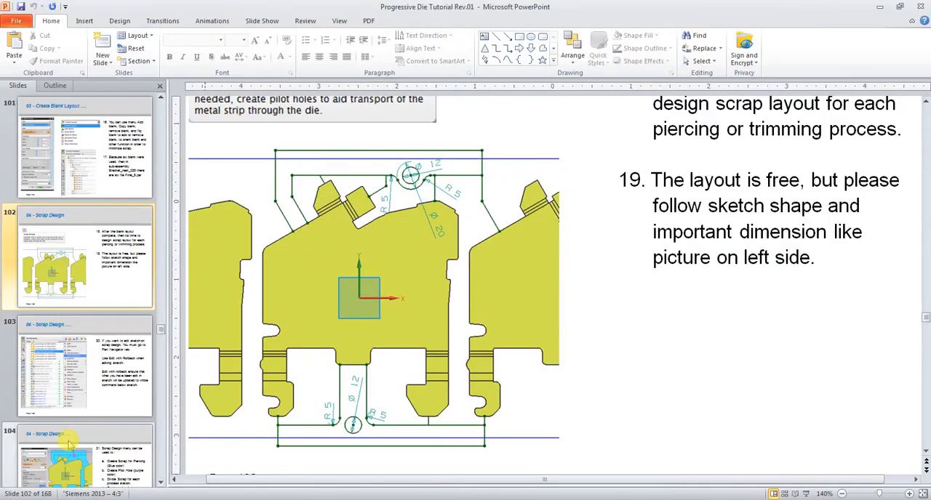
Switch to PowerPoint and examine the scrap types on slide 104 and the scrap arrangement on strip layout slide 107.
{"action": "left_click", "coordinate": [86, 467]}
{"action": "scroll", "coordinate": [451, 308], "scroll_direction": "up", "scroll_amount": 2}
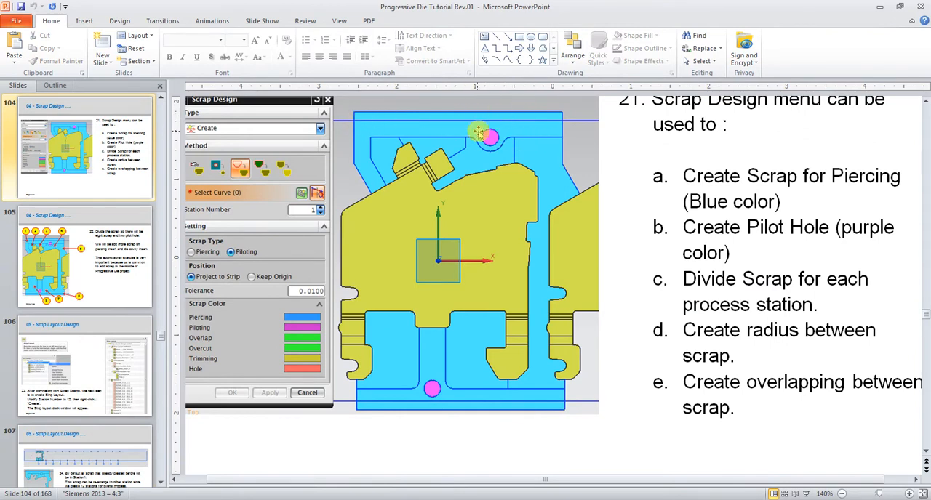
{"action": "left_click", "coordinate": [109, 456]}
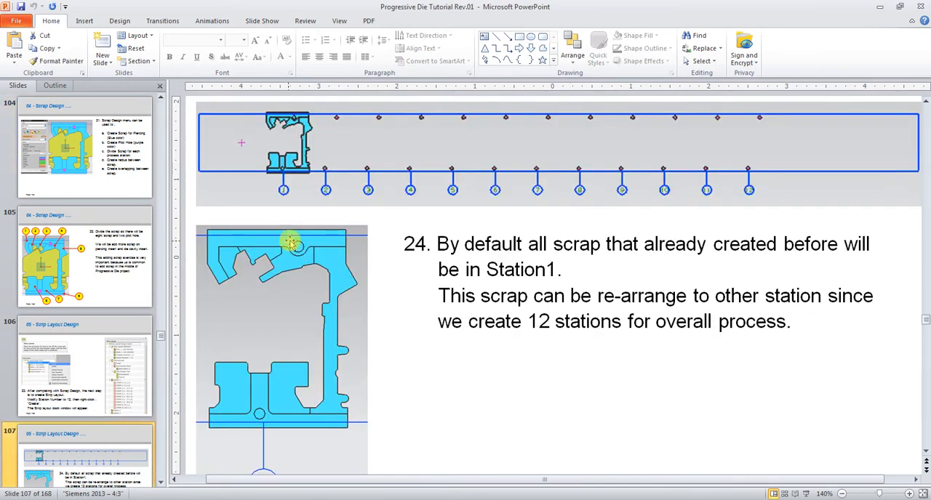
Switch back to NX and trim away the whole horizontal line just below the strip edge.
{"action": "scroll", "coordinate": [136, 276], "scroll_direction": "down", "scroll_amount": 3}
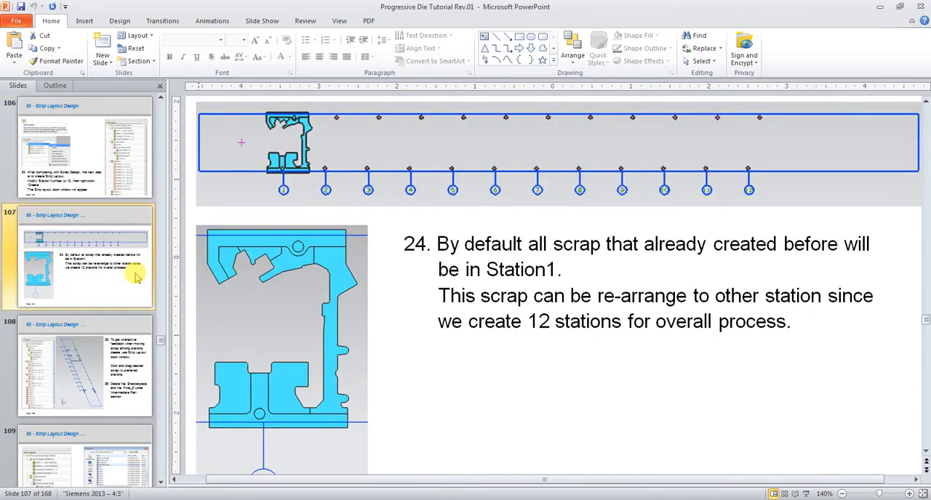
{"action": "scroll", "coordinate": [136, 276], "scroll_direction": "up", "scroll_amount": 3}
{"action": "left_click", "coordinate": [193, 498]}
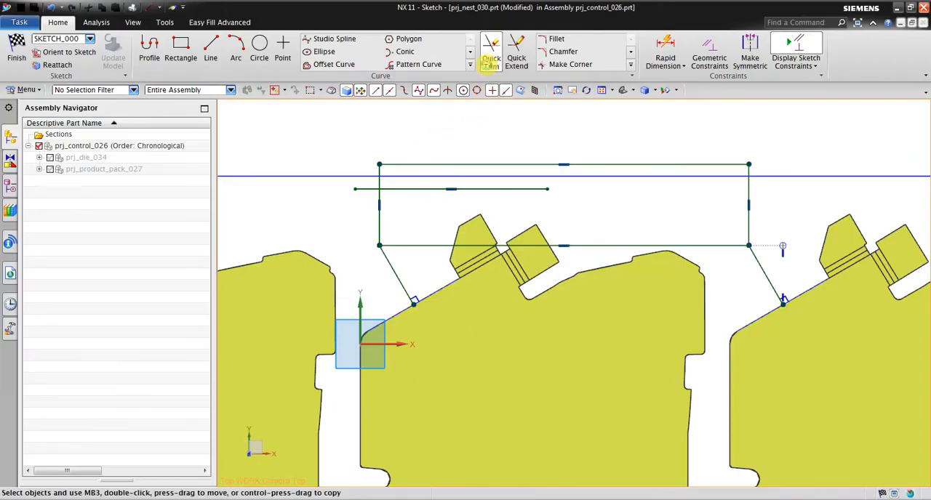
{"action": "left_click", "coordinate": [490, 58]}
{"action": "left_click", "coordinate": [505, 189]}
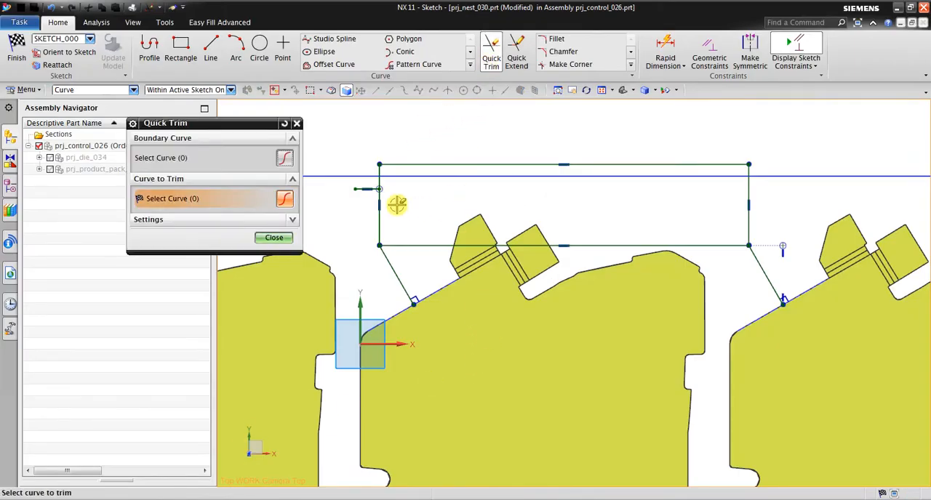
{"action": "left_click", "coordinate": [361, 188]}
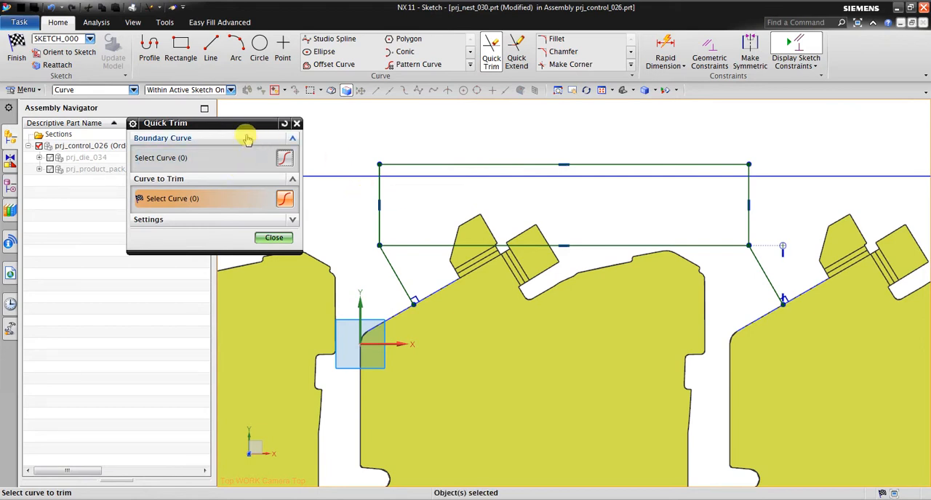
Offset the rectangle's left vertical line and the slanted line below it inward by 12 mm, using the Single Curve selection rule.
{"action": "left_click", "coordinate": [470, 65]}
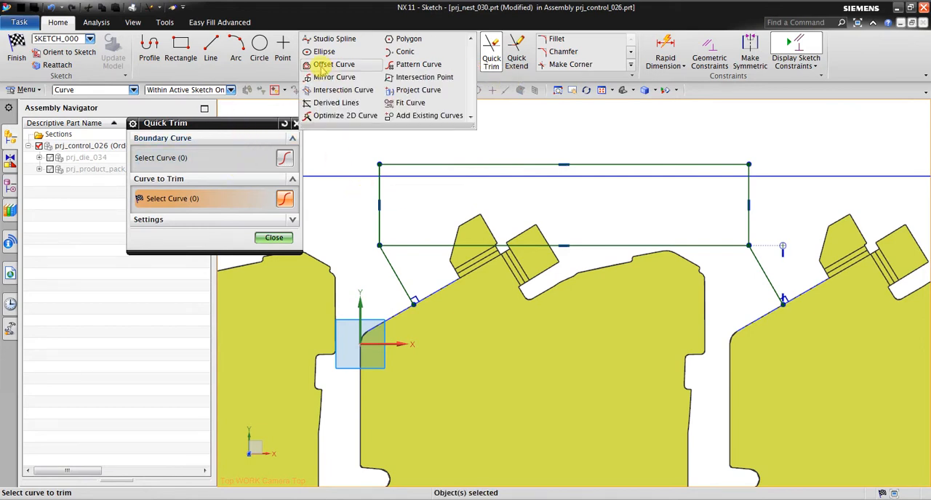
{"action": "left_click", "coordinate": [334, 72]}
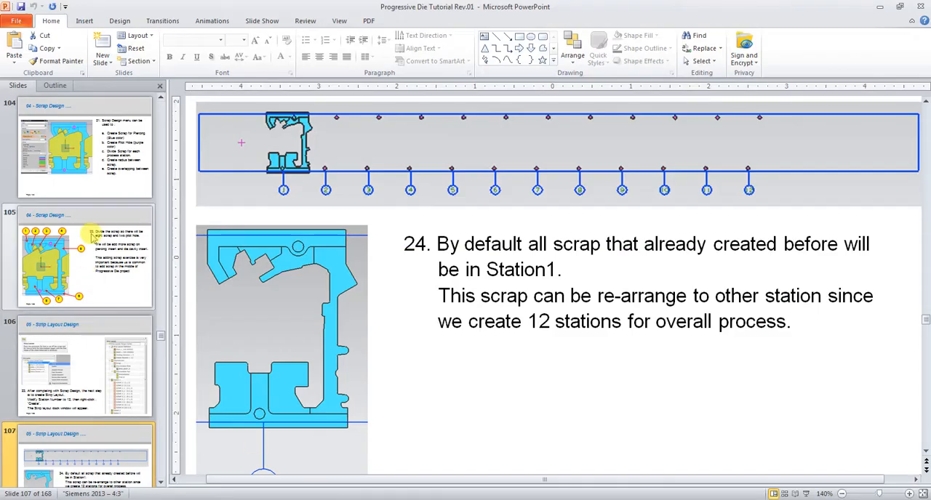
{"action": "scroll", "coordinate": [93, 201], "scroll_direction": "up", "scroll_amount": 3}
{"action": "left_click", "coordinate": [57, 168]}
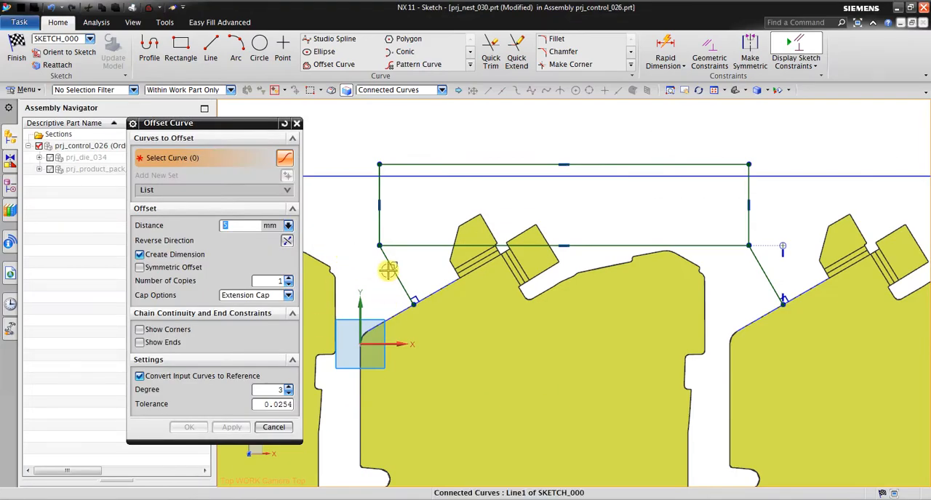
{"action": "left_click", "coordinate": [392, 90]}
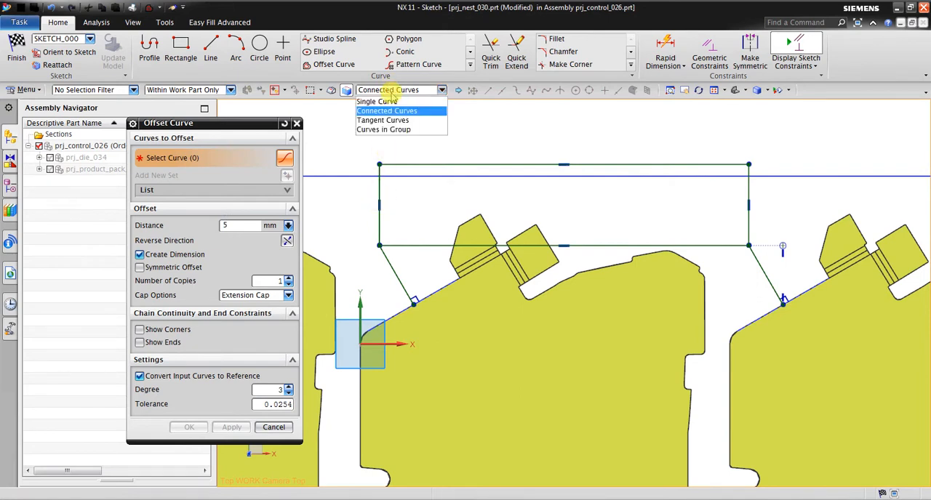
{"action": "left_click", "coordinate": [376, 102]}
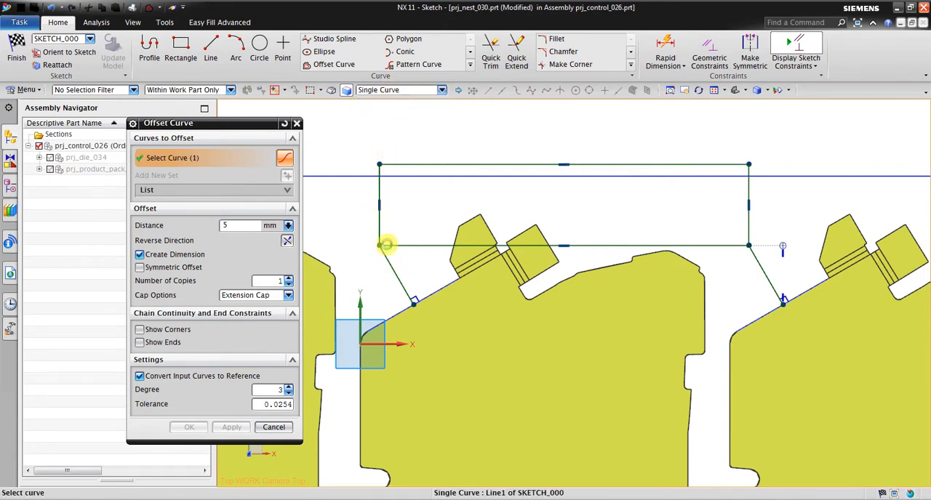
{"action": "left_click", "coordinate": [386, 254]}
{"action": "left_click", "coordinate": [385, 243]}
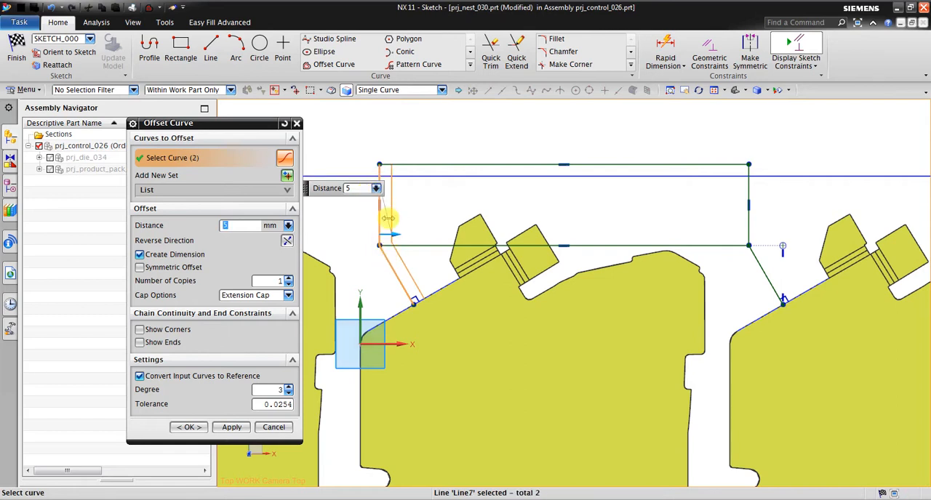
{"action": "left_click_drag", "start_coordinate": [388, 217], "coordinate": [412, 232]}
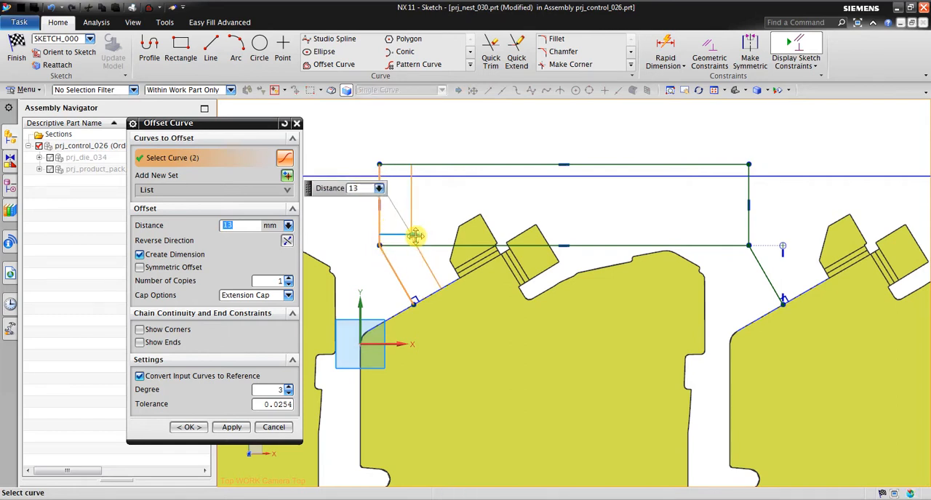
{"action": "type", "text": "12"}
{"action": "key", "text": "Return"}
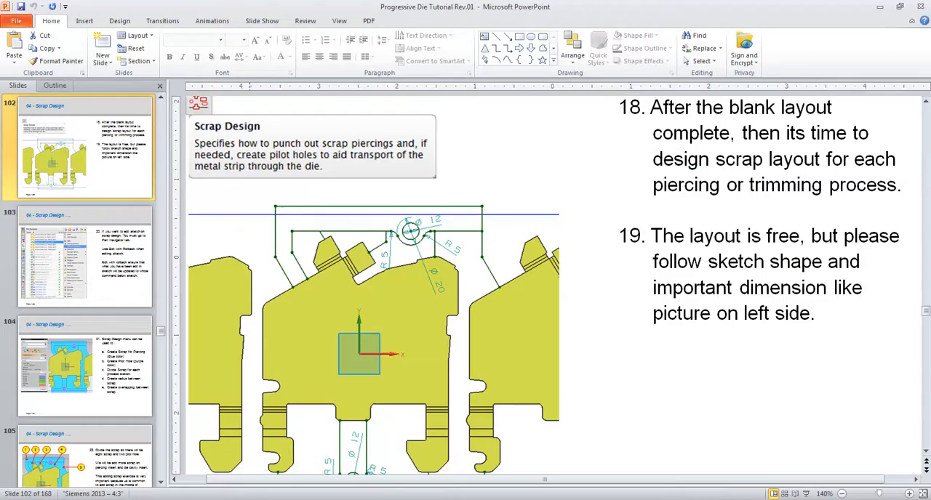
Switch to PowerPoint and examine the enlarged strip layout on slide 112, including the scrap shapes at each station.
{"action": "scroll", "coordinate": [118, 198], "scroll_direction": "down", "scroll_amount": 6}
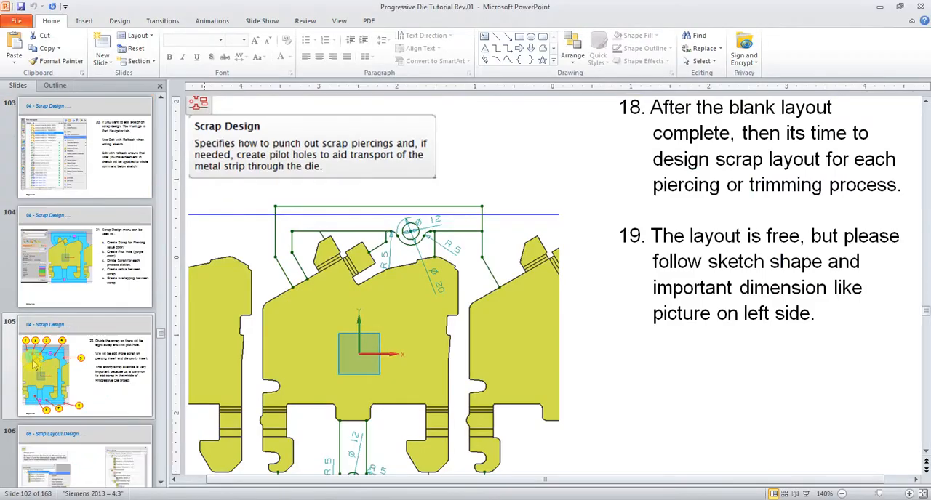
{"action": "left_click", "coordinate": [118, 195]}
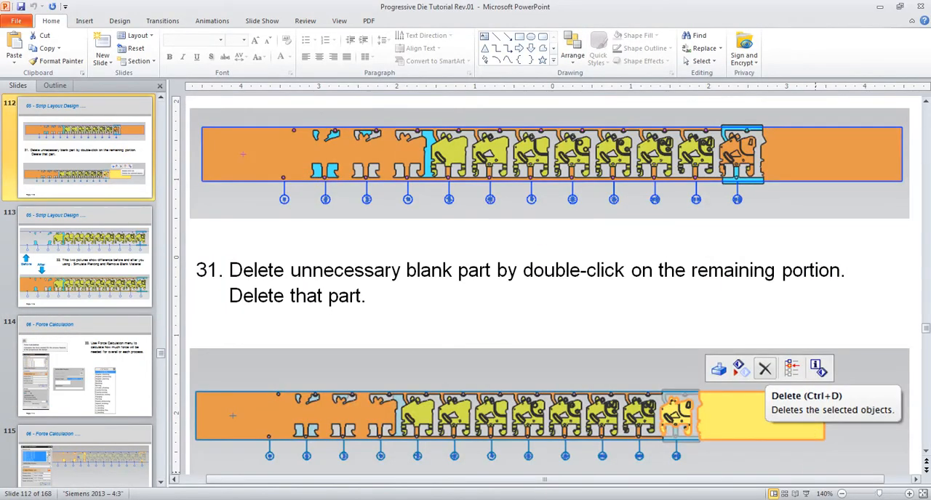
{"action": "scroll", "coordinate": [695, 152], "scroll_direction": "up", "scroll_amount": 1}
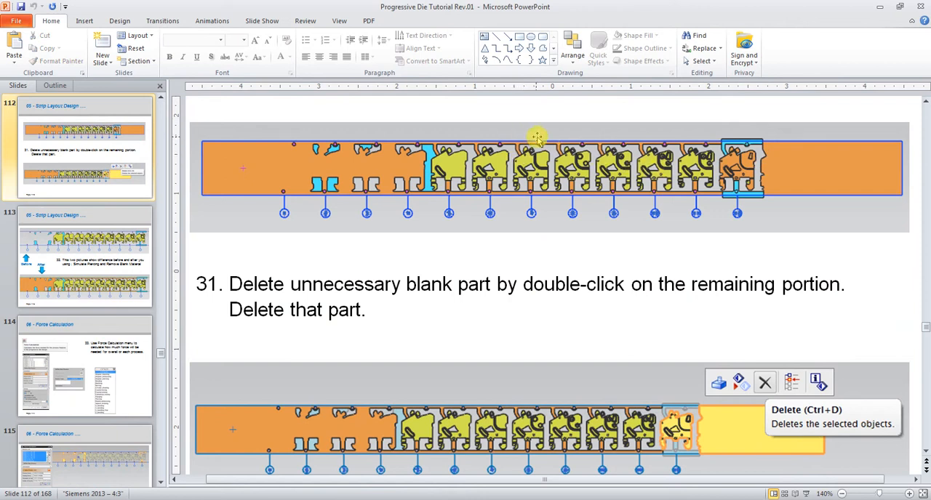
{"action": "left_click", "coordinate": [909, 494]}
{"action": "left_click", "coordinate": [909, 495]}
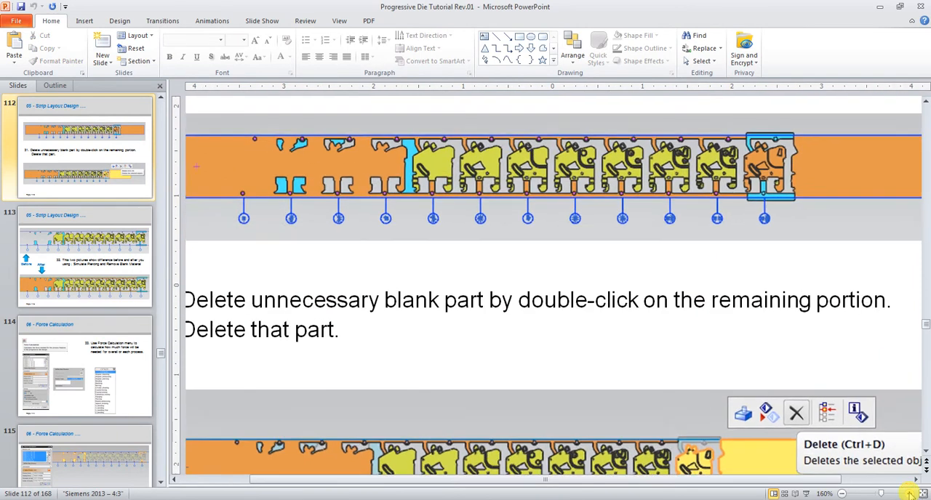
{"action": "left_click", "coordinate": [909, 494]}
{"action": "left_click", "coordinate": [909, 495]}
{"action": "left_click", "coordinate": [909, 494]}
{"action": "double_click", "coordinate": [909, 494]}
{"action": "left_click", "coordinate": [909, 495]}
{"action": "scroll", "coordinate": [519, 250], "scroll_direction": "up", "scroll_amount": 2}
{"action": "scroll", "coordinate": [519, 251], "scroll_direction": "up", "scroll_amount": 2}
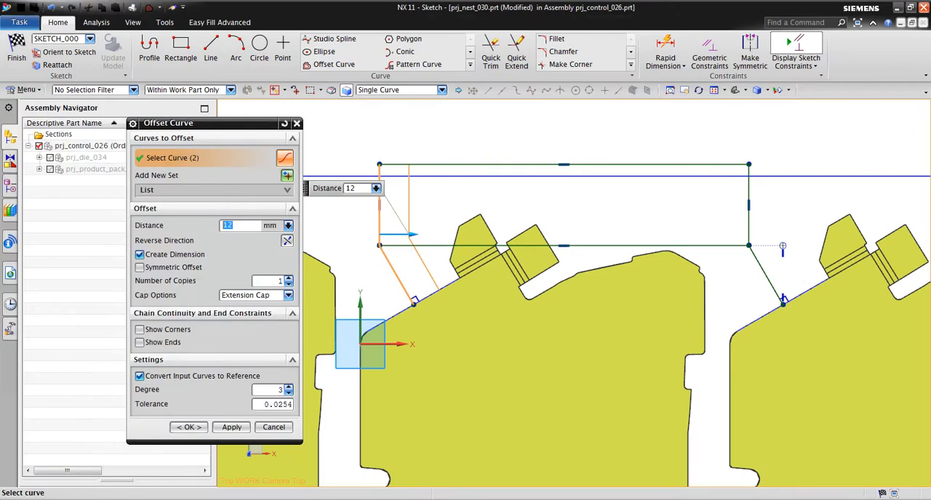
Back in NX, draw a horizontal line about 170 mm long below the strip edge, crossing both vertical sides of the rectangle.
{"action": "left_click", "coordinate": [210, 50]}
{"action": "left_click", "coordinate": [357, 195]}
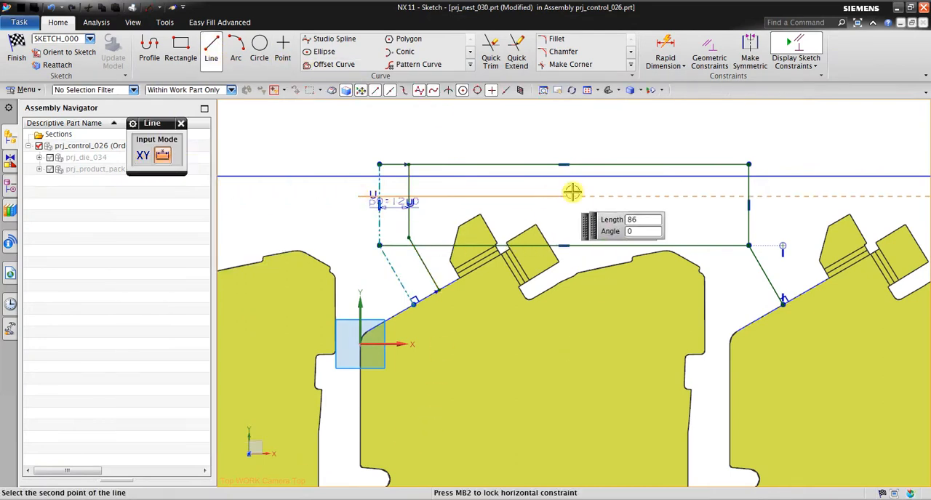
{"action": "left_click", "coordinate": [217, 46]}
{"action": "left_click", "coordinate": [213, 49]}
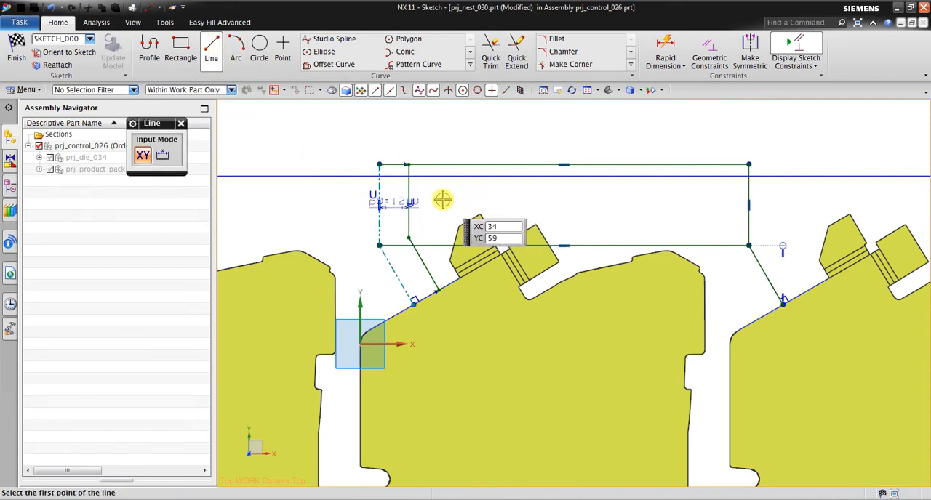
{"action": "left_click", "coordinate": [369, 204]}
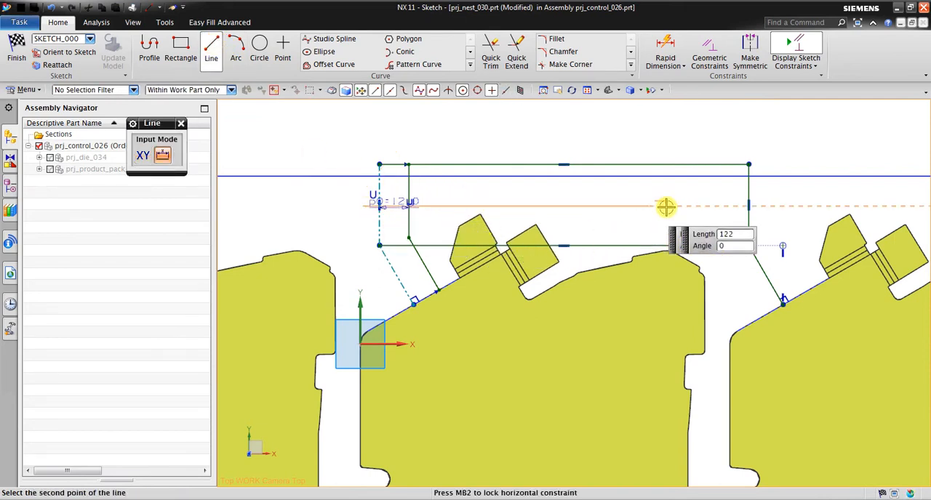
{"action": "left_click", "coordinate": [782, 211]}
{"action": "scroll", "coordinate": [803, 211], "scroll_direction": "up", "scroll_amount": 2}
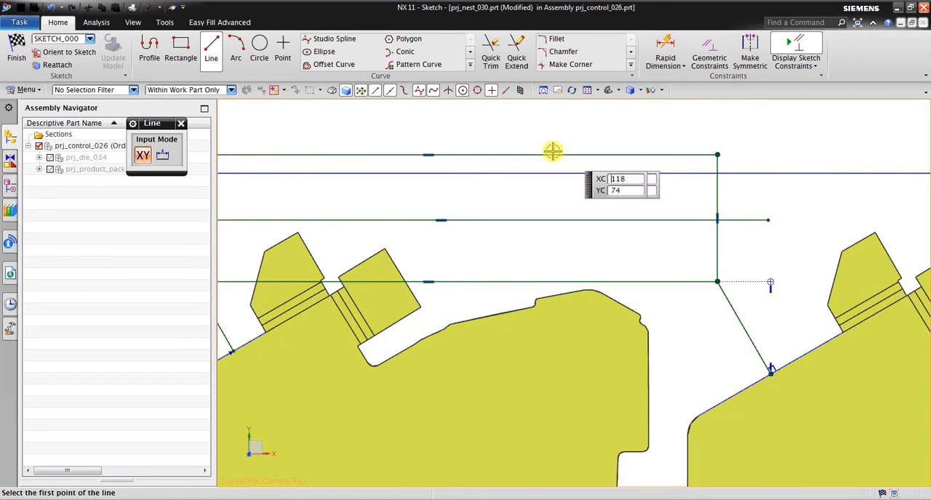
{"action": "left_click", "coordinate": [281, 239]}
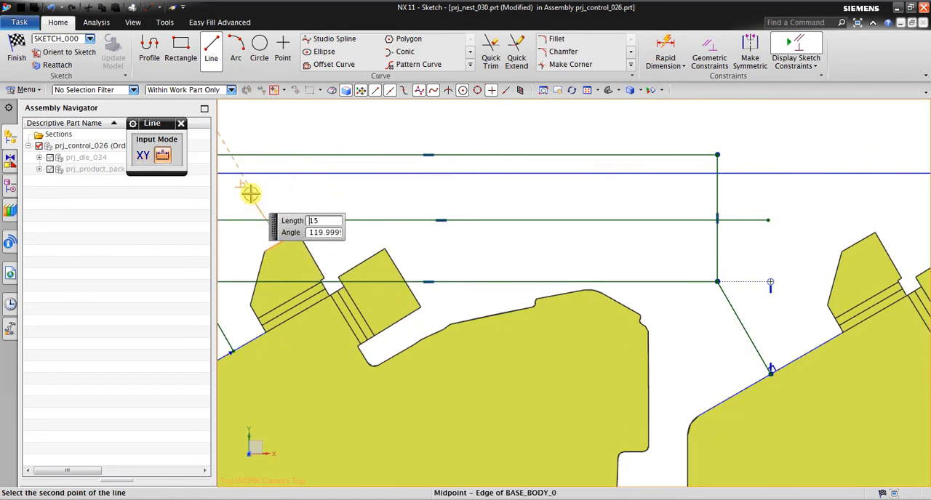
{"action": "left_click", "coordinate": [256, 191]}
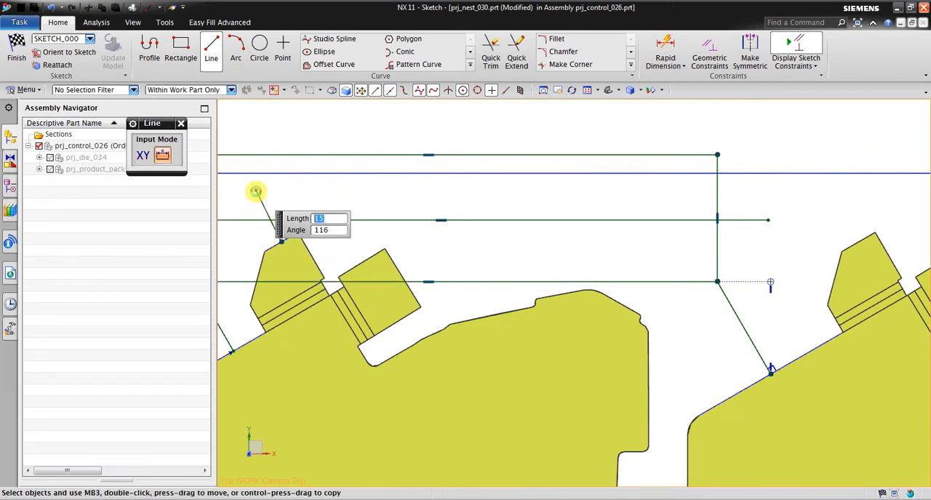
{"action": "left_click", "coordinate": [50, 10]}
Draw a line perpendicular to the left tab's slanted top edge, from its midpoint up past the middle horizontal line.
{"action": "scroll", "coordinate": [622, 176], "scroll_direction": "down", "scroll_amount": 2}
{"action": "scroll", "coordinate": [313, 159], "scroll_direction": "up", "scroll_amount": 3}
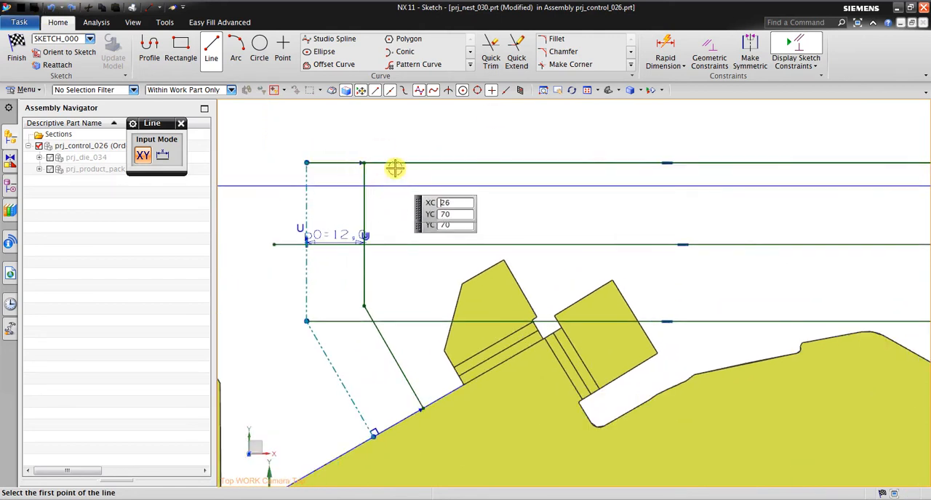
{"action": "left_click", "coordinate": [483, 271]}
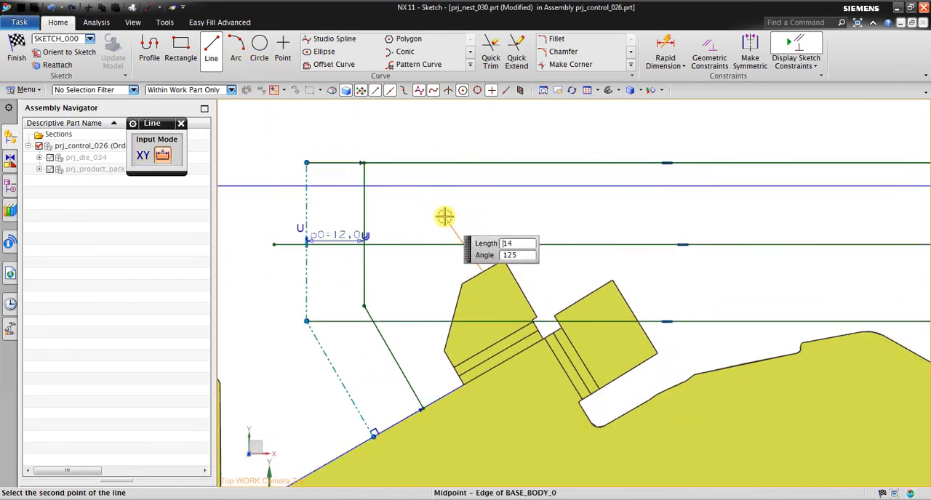
{"action": "left_click", "coordinate": [445, 208]}
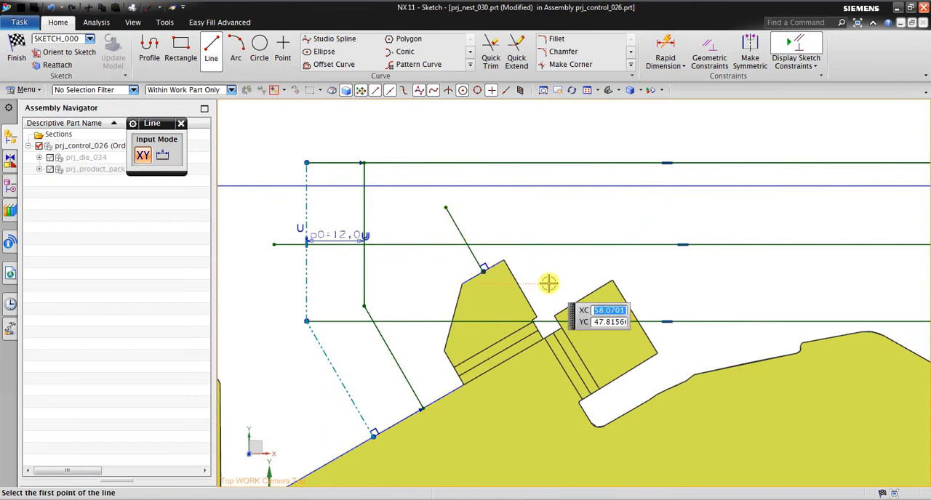
Draw a line about 12 mm long perpendicular from the right tab's outer edge midpoint, and continue it vertically about 17 mm past the middle horizontal line.
{"action": "left_click", "coordinate": [643, 311]}
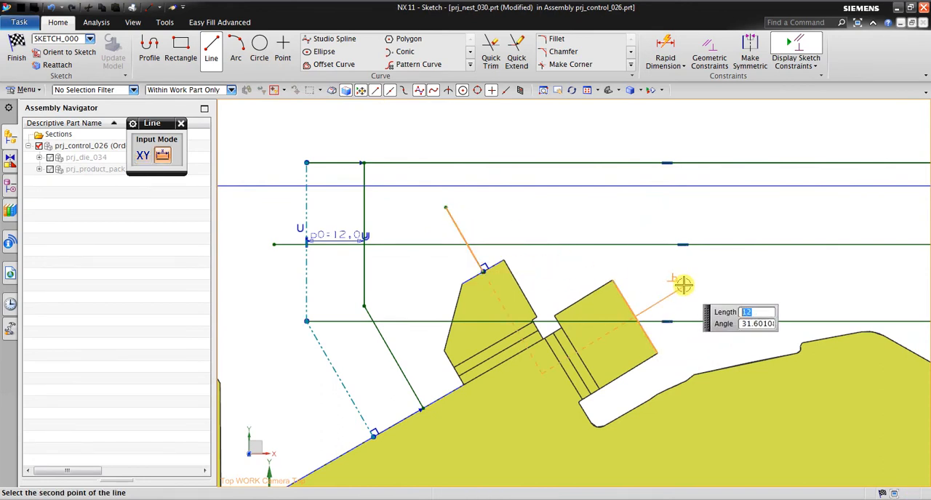
{"action": "left_click", "coordinate": [684, 285]}
{"action": "left_click", "coordinate": [685, 287]}
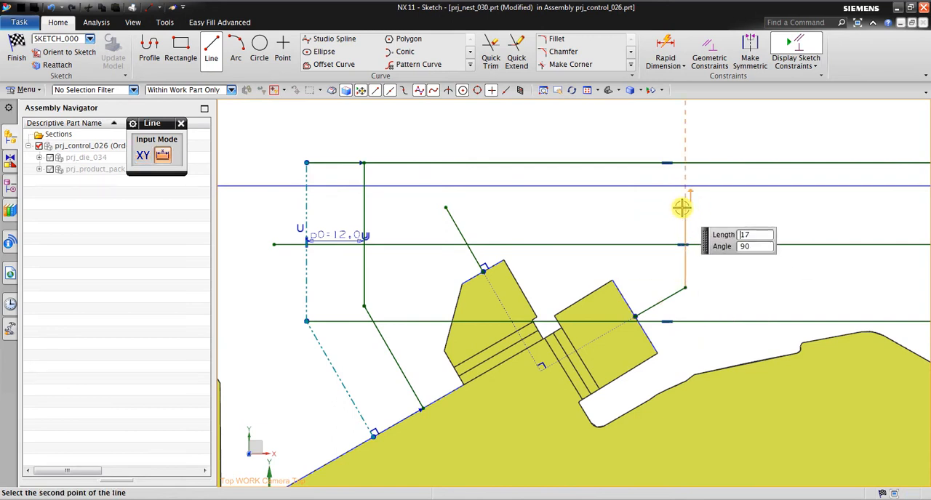
{"action": "left_click", "coordinate": [682, 208]}
{"action": "key", "text": "Escape"}
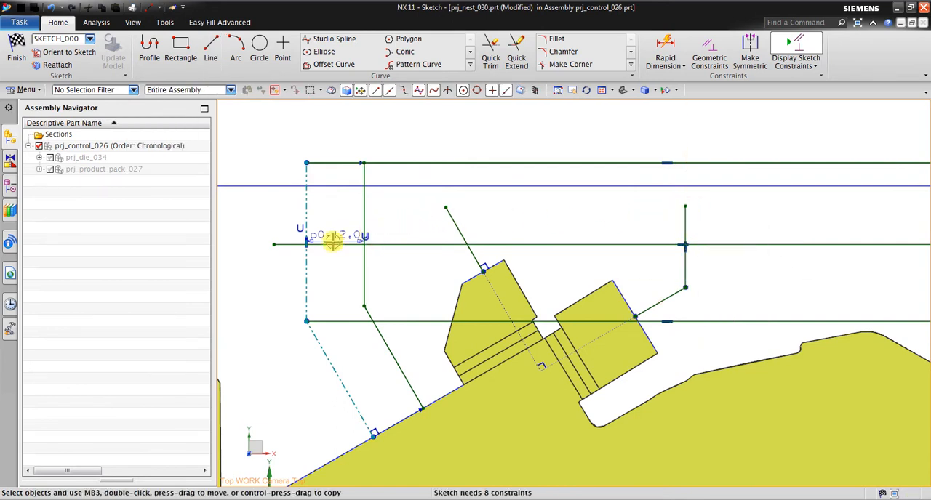
Delete the 12 mm offset constraint between the left reference lines and their offset copies.
{"action": "scroll", "coordinate": [298, 243], "scroll_direction": "up", "scroll_amount": 4}
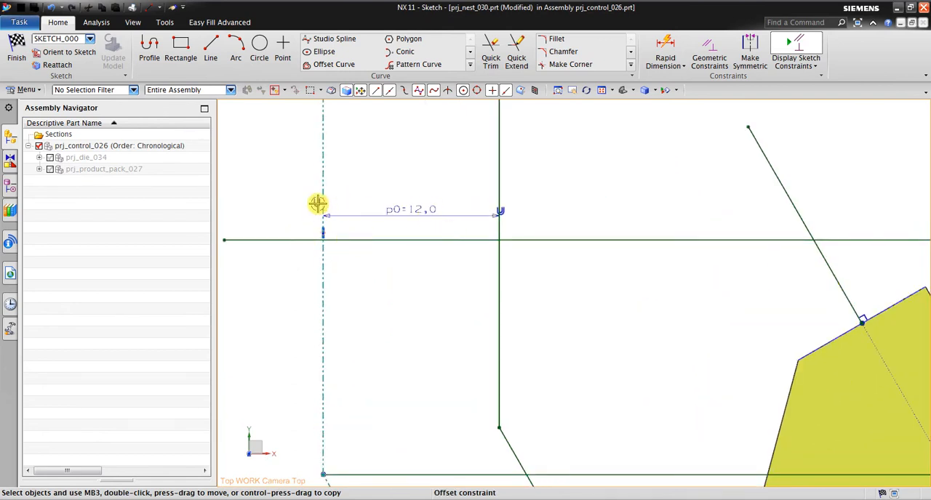
{"action": "key", "text": "Delete"}
{"action": "scroll", "coordinate": [272, 293], "scroll_direction": "down", "scroll_amount": 6}
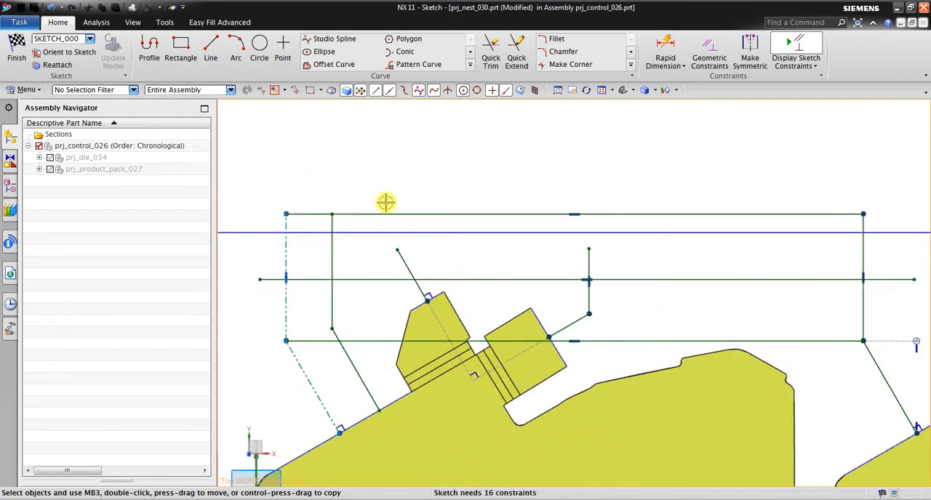
{"action": "left_click", "coordinate": [491, 62]}
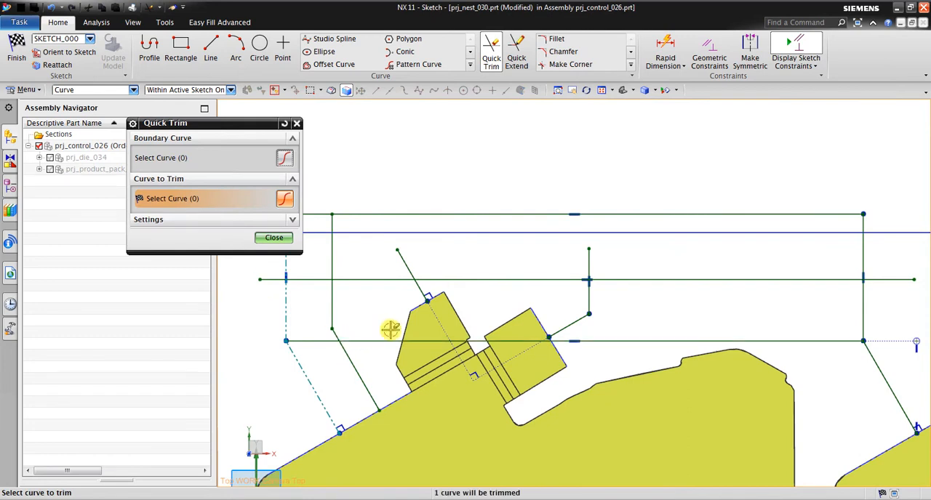
{"action": "scroll", "coordinate": [672, 333], "scroll_direction": "down", "scroll_amount": 2}
{"action": "scroll", "coordinate": [449, 336], "scroll_direction": "up", "scroll_amount": 2}
{"action": "key", "text": "Escape"}
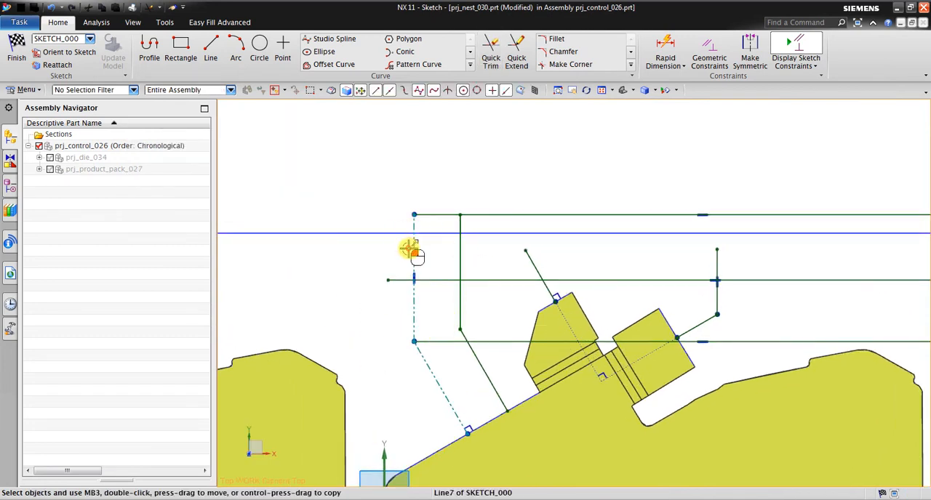
Delete the dashed vertical and slanted reference lines at the left of the sketch.
{"action": "left_click", "coordinate": [410, 251]}
{"action": "key", "text": "Delete"}
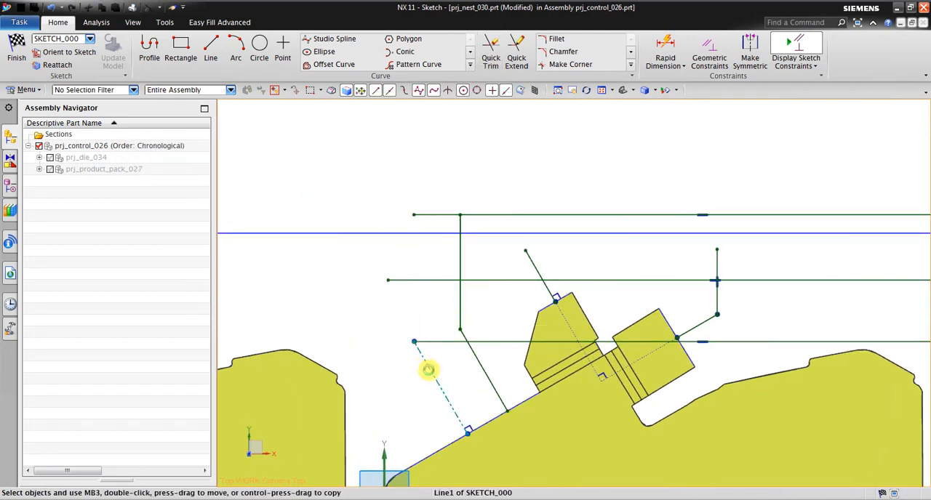
Draw a vertical line from the top horizontal line's left end past the lower one, and a horizontal line leftward across it from the inner bend.
{"action": "left_click", "coordinate": [210, 51]}
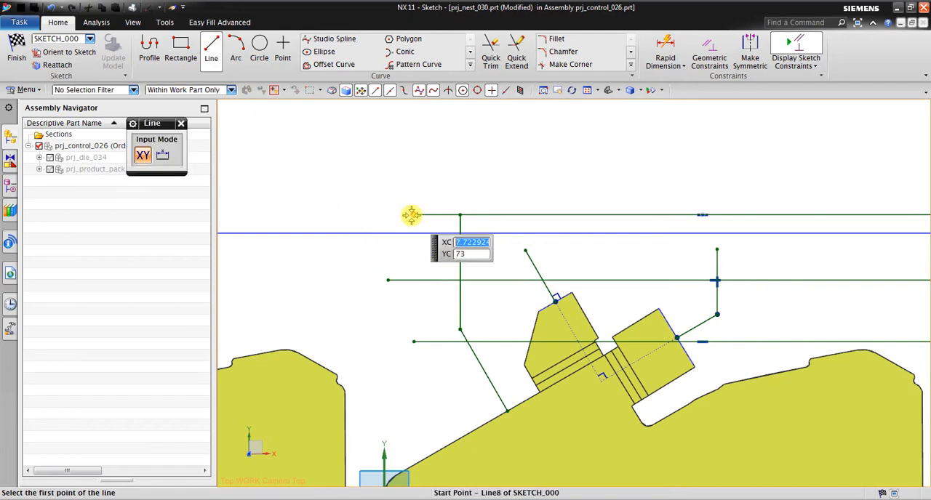
{"action": "left_click", "coordinate": [414, 215]}
{"action": "left_click", "coordinate": [416, 371]}
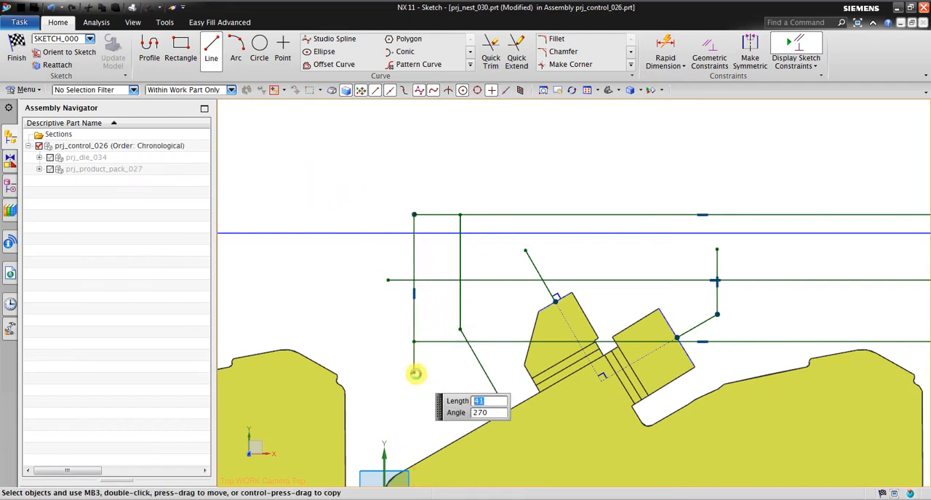
{"action": "left_click", "coordinate": [458, 329]}
{"action": "left_click", "coordinate": [383, 325]}
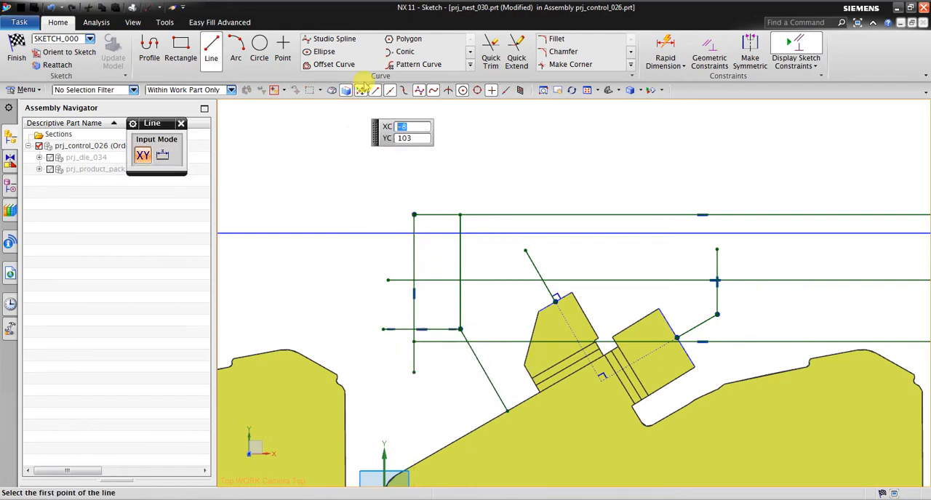
Trim the overhanging ends where the new vertical and short horizontal lines cross at the left of the outline.
{"action": "left_click", "coordinate": [489, 57]}
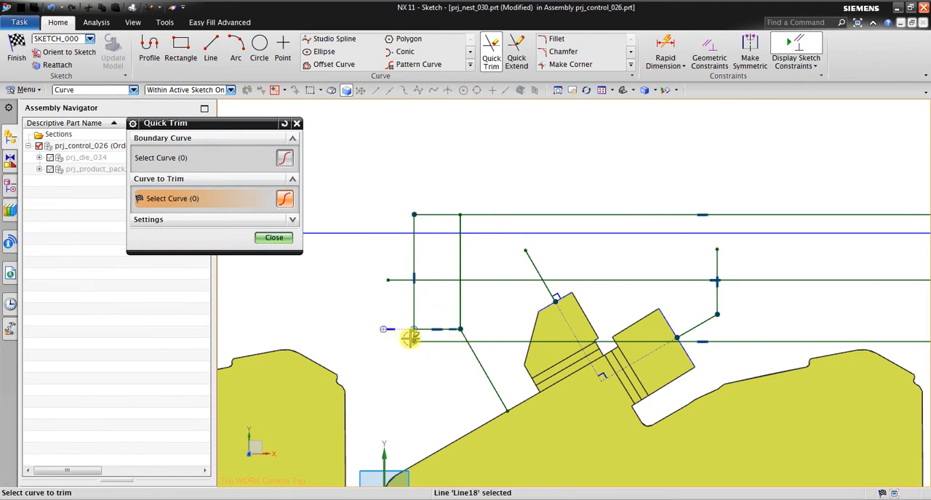
{"action": "left_click", "coordinate": [411, 333]}
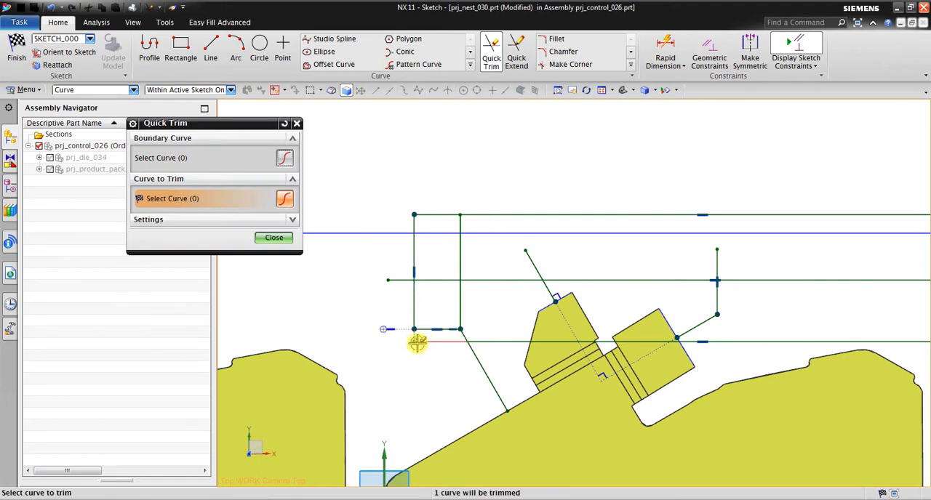
Try a line from the short horizontal line's left end to the blank's slanted edge, and undo it together with the last trims.
{"action": "left_click", "coordinate": [211, 46]}
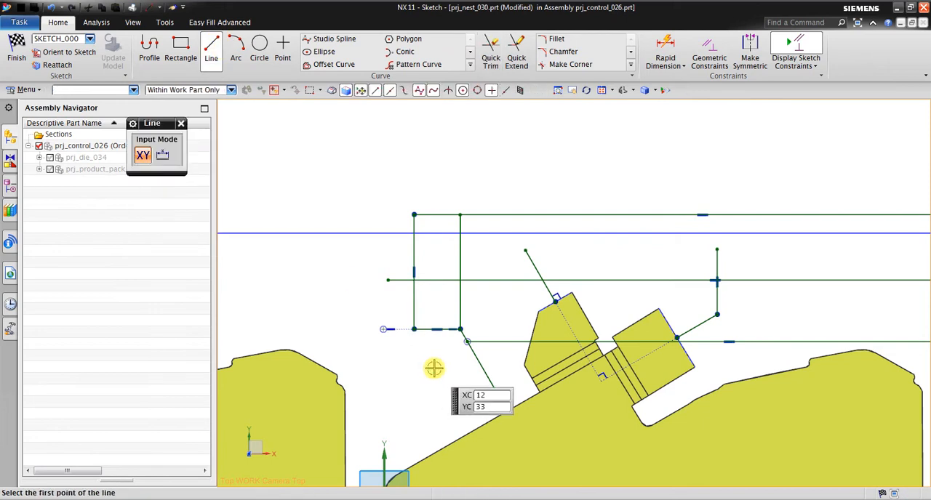
{"action": "left_click", "coordinate": [413, 328]}
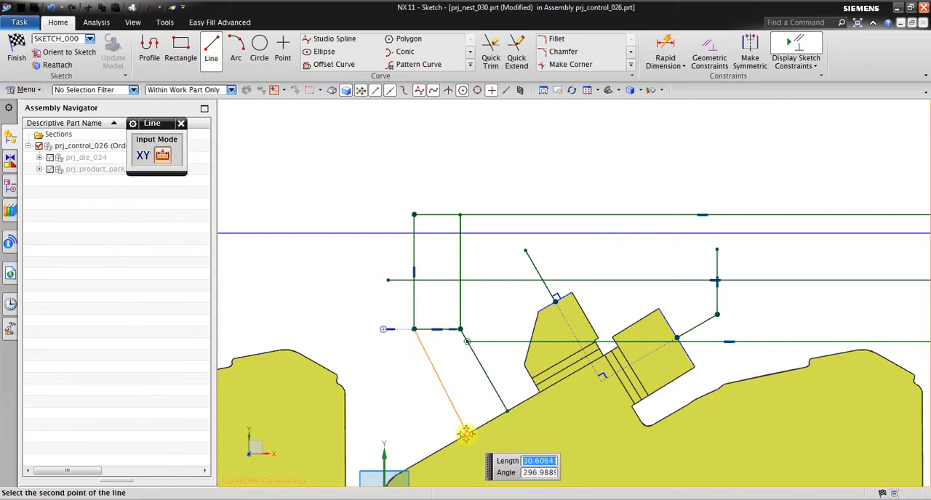
{"action": "left_click", "coordinate": [466, 434]}
{"action": "scroll", "coordinate": [477, 424], "scroll_direction": "down", "scroll_amount": 2}
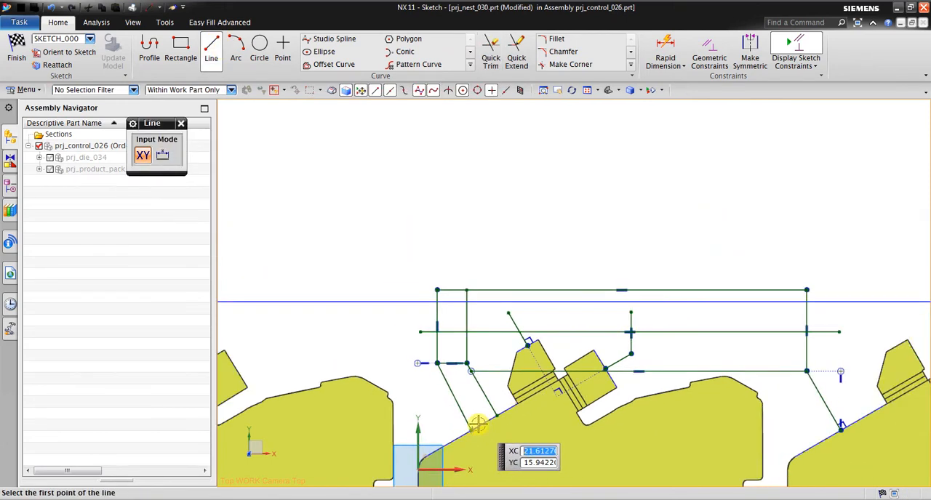
{"action": "scroll", "coordinate": [479, 420], "scroll_direction": "up", "scroll_amount": 3}
{"action": "key", "text": "Escape"}
{"action": "key", "text": "ctrl+z"}
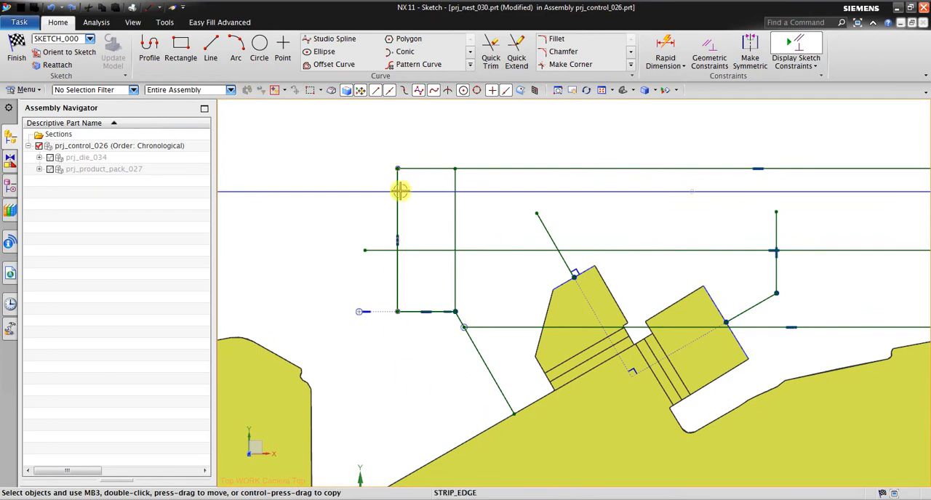
{"action": "scroll", "coordinate": [393, 205], "scroll_direction": "down", "scroll_amount": 2}
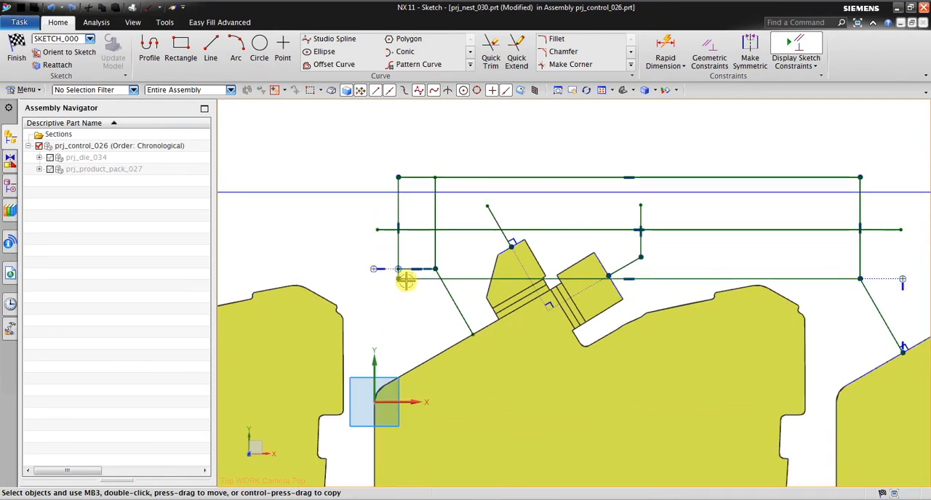
Draw a line from the outline's lower-left corner perpendicular to the blank's slanted edge, and delete the dotted leftover of the short horizontal line.
{"action": "left_click", "coordinate": [210, 51]}
{"action": "scroll", "coordinate": [426, 306], "scroll_direction": "up", "scroll_amount": 2}
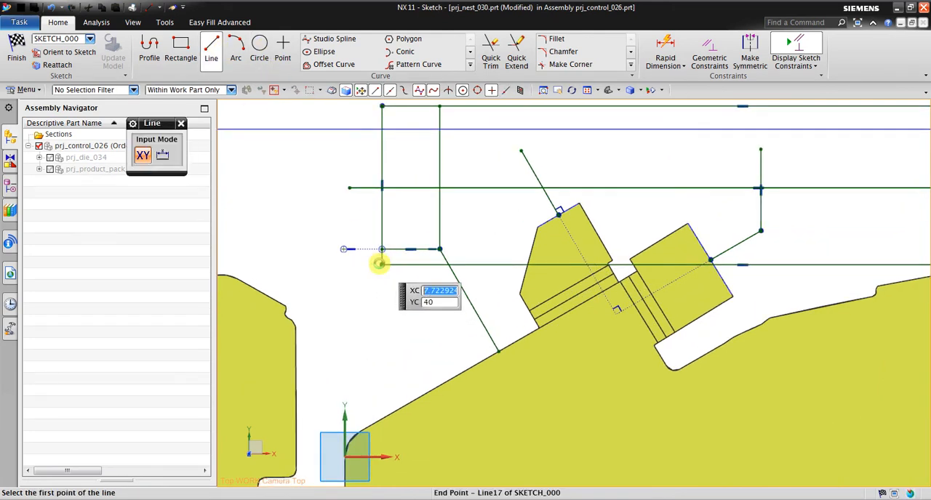
{"action": "left_click", "coordinate": [382, 263]}
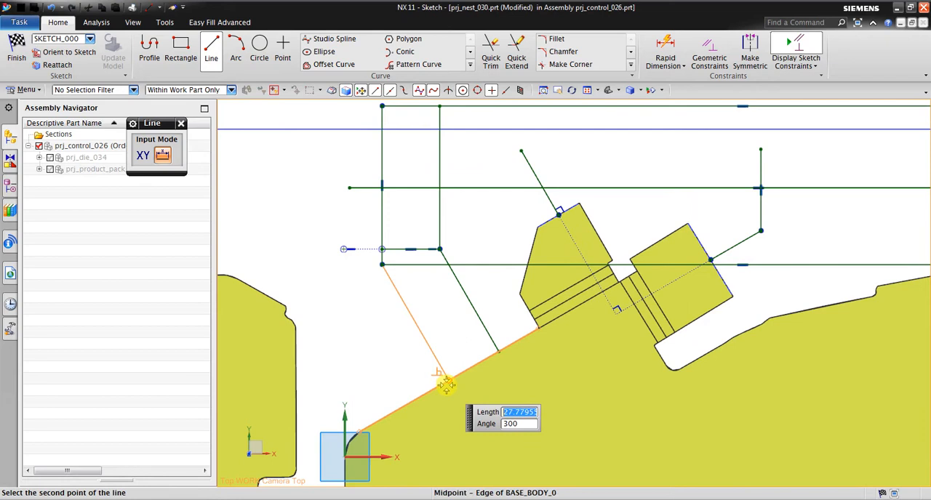
{"action": "left_click", "coordinate": [446, 384]}
{"action": "key", "text": "Escape"}
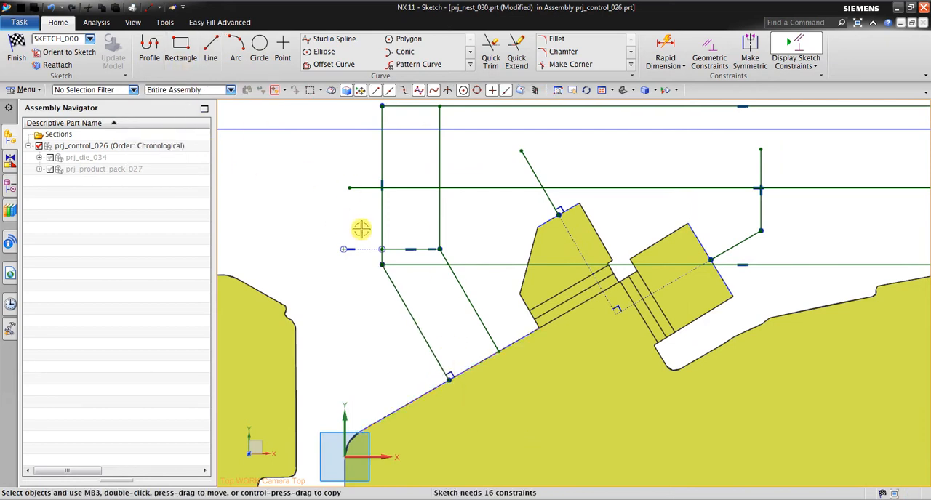
{"action": "left_click_drag", "start_coordinate": [362, 229], "coordinate": [306, 291]}
{"action": "key", "text": "Delete"}
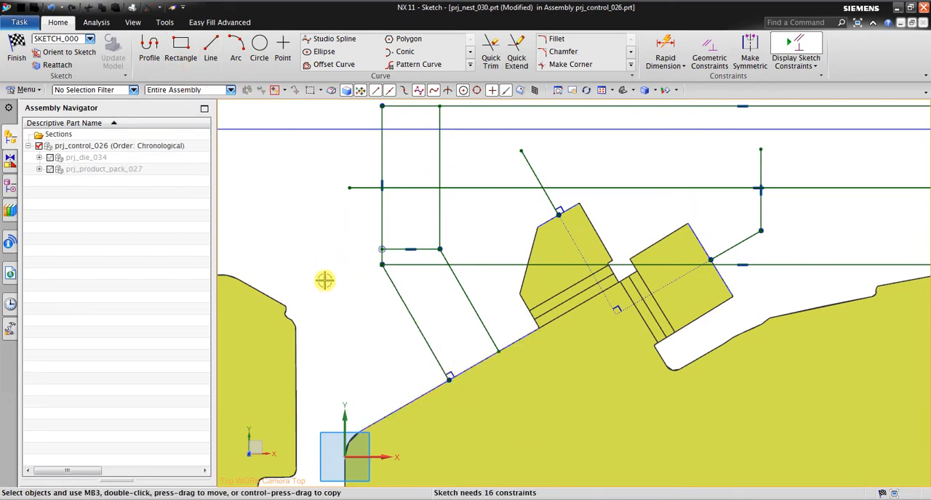
Trim away the short and lower horizontal lines, and trim the middle horizontal line back to the inner left and right vertical lines.
{"action": "left_click", "coordinate": [490, 53]}
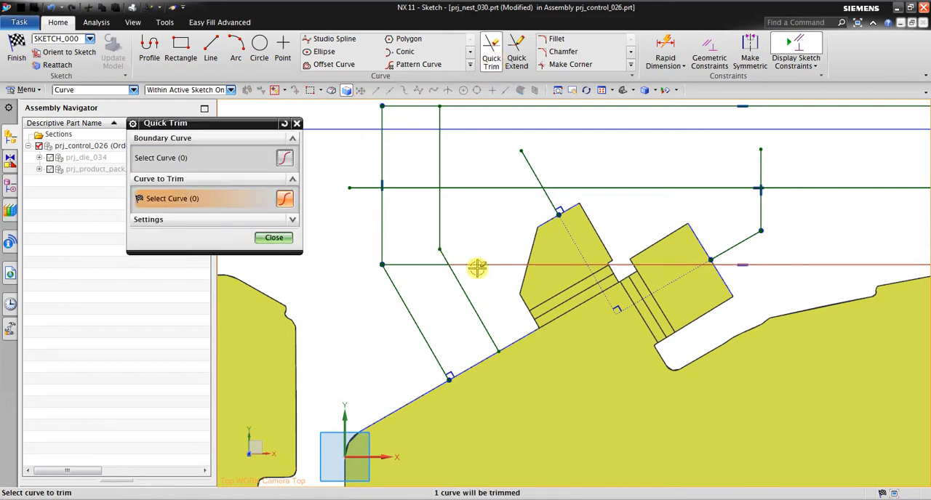
{"action": "scroll", "coordinate": [445, 288], "scroll_direction": "down", "scroll_amount": 2}
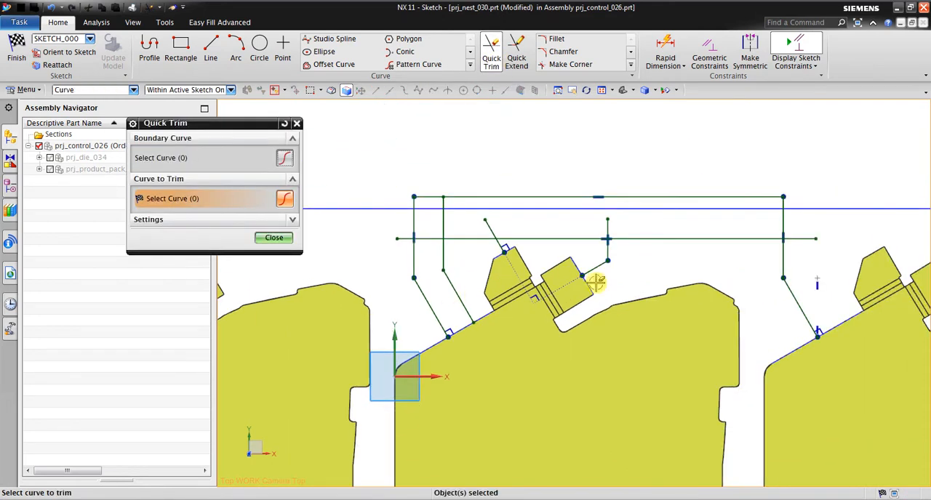
{"action": "left_click", "coordinate": [400, 238]}
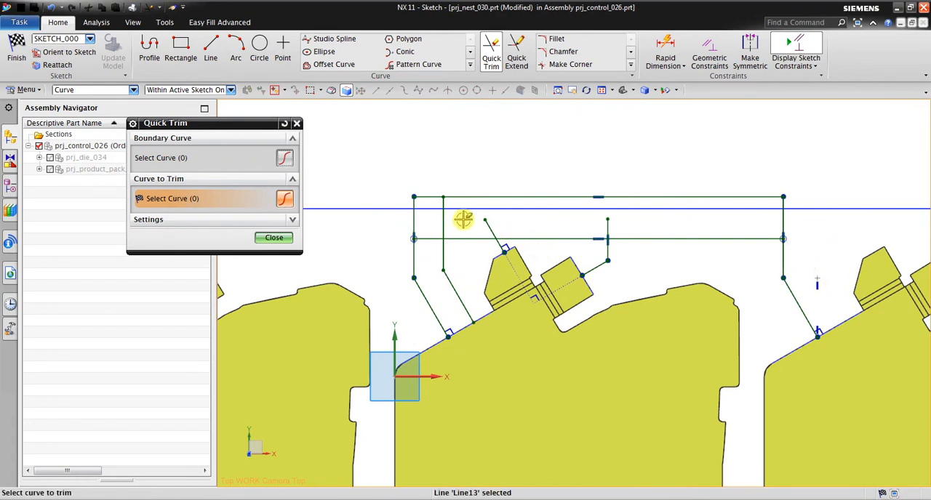
{"action": "scroll", "coordinate": [463, 219], "scroll_direction": "up", "scroll_amount": 1}
{"action": "left_click", "coordinate": [432, 245]}
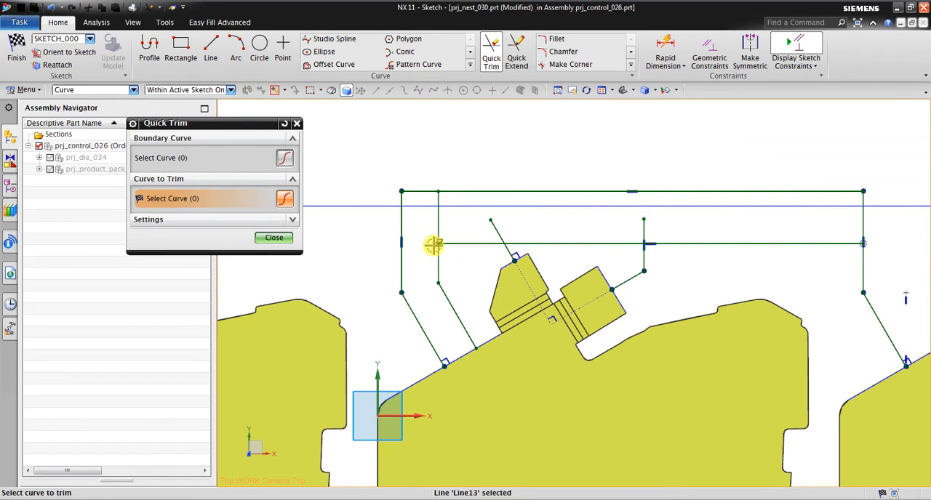
Trim the portions of both tab lines that extend above the middle horizontal line.
{"action": "left_click", "coordinate": [494, 220]}
{"action": "left_click", "coordinate": [643, 229]}
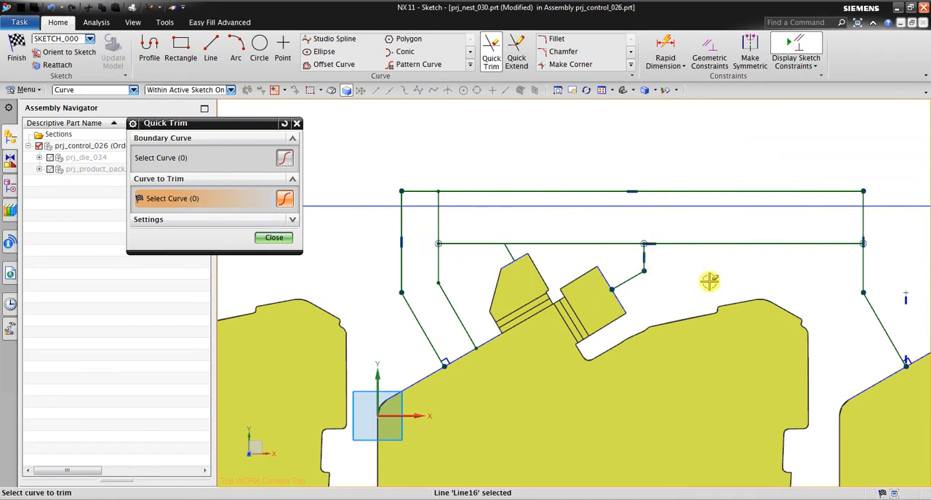
{"action": "key", "text": "Escape"}
Delete the leftover reference line beside the slanted line at the right end of the outline.
{"action": "scroll", "coordinate": [645, 317], "scroll_direction": "down", "scroll_amount": 2}
{"action": "scroll", "coordinate": [802, 315], "scroll_direction": "up", "scroll_amount": 2}
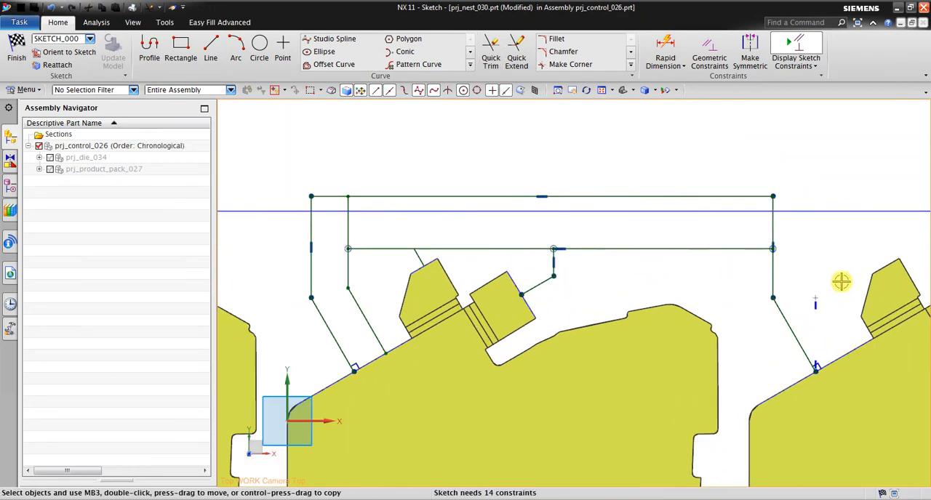
{"action": "left_click_drag", "start_coordinate": [841, 281], "coordinate": [804, 324]}
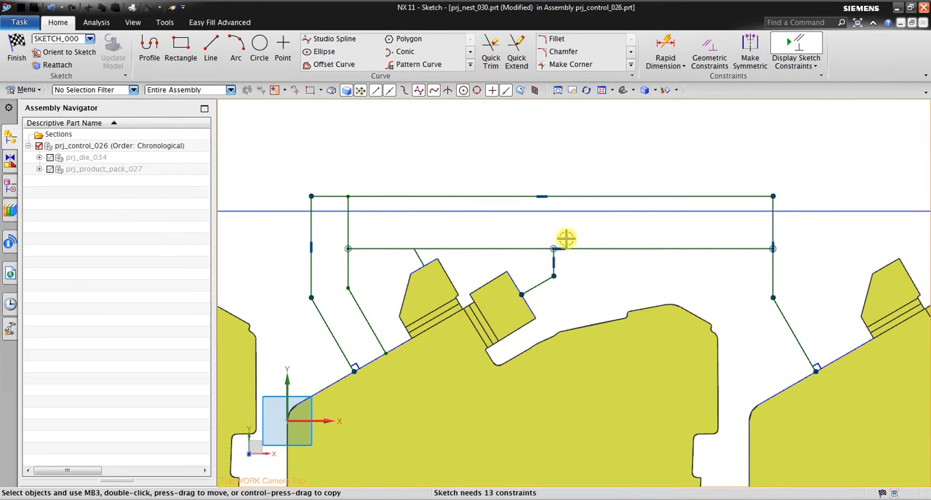
Draw a vertical line from the blank's upper edge near its peak through the middle horizontal line, and trim the overhang above it.
{"action": "left_click", "coordinate": [217, 68]}
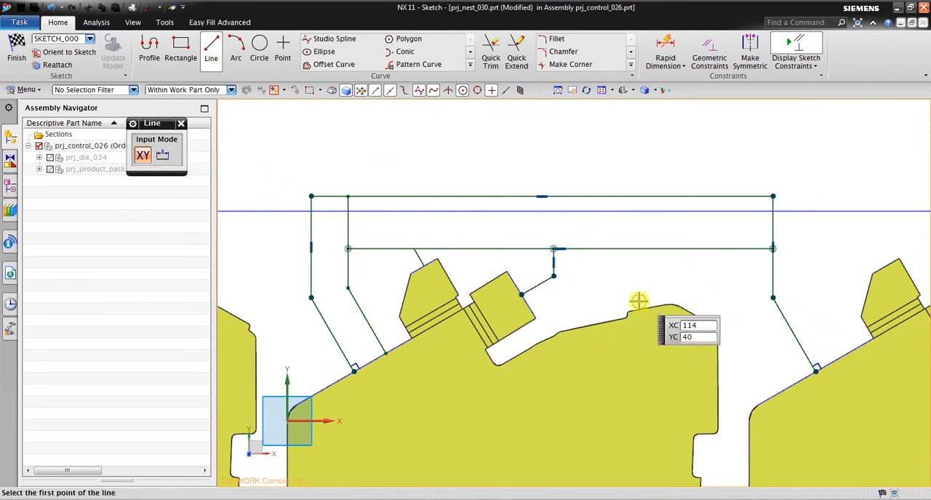
{"action": "left_click", "coordinate": [664, 305]}
{"action": "left_click", "coordinate": [663, 237]}
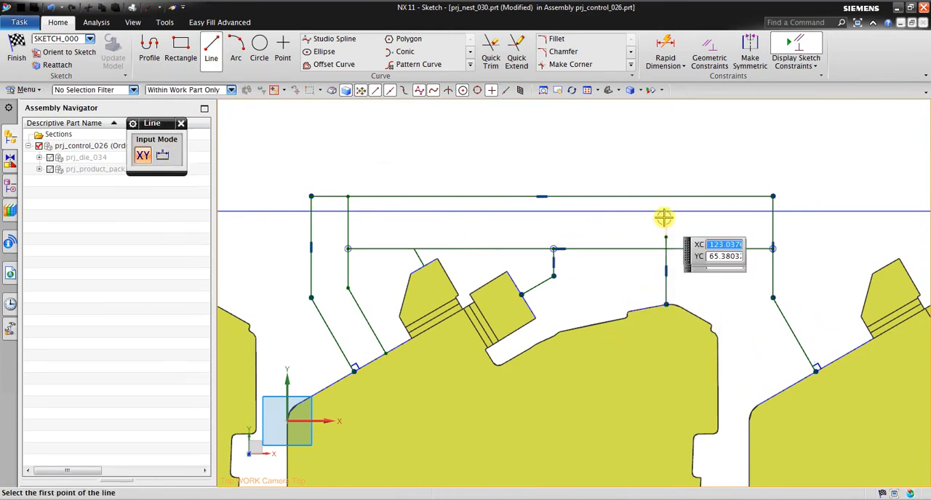
{"action": "key", "text": "Escape"}
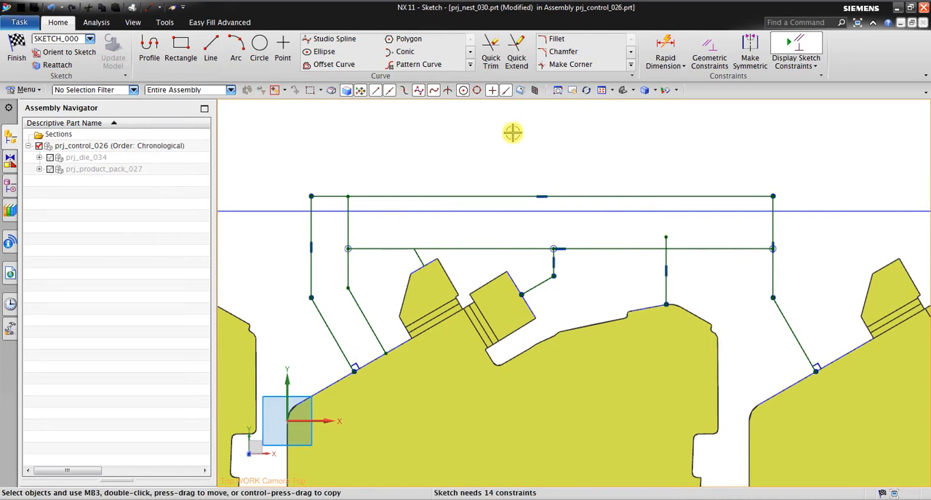
{"action": "left_click", "coordinate": [491, 62]}
{"action": "left_click", "coordinate": [664, 243]}
{"action": "key", "text": "Escape"}
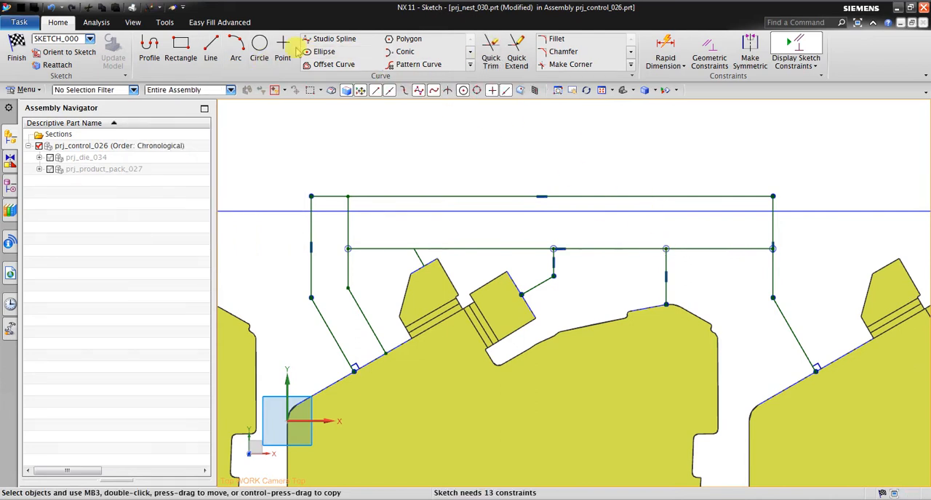
Switch to the Progressive Die tutorial in PowerPoint and examine the Scrap Design slides for the sketch shape, pilot hole and dimensions.
{"action": "left_click", "coordinate": [260, 46]}
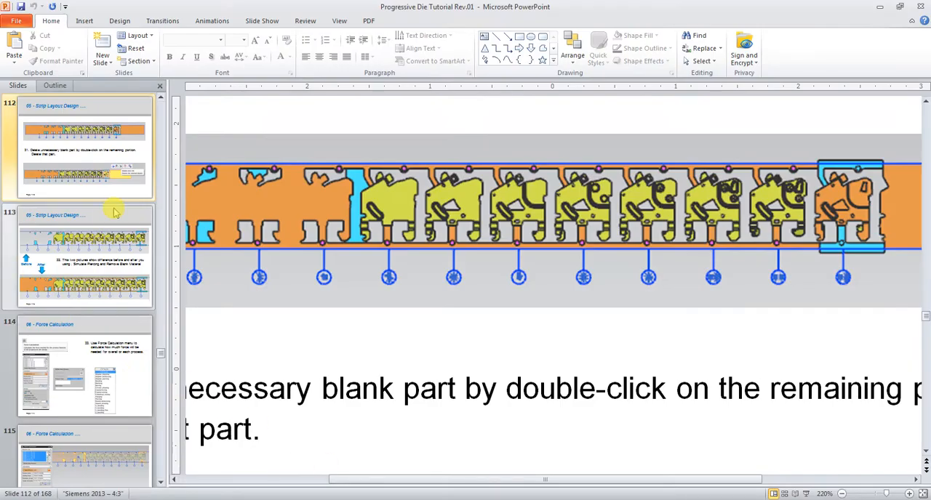
{"action": "scroll", "coordinate": [114, 211], "scroll_direction": "up", "scroll_amount": 8}
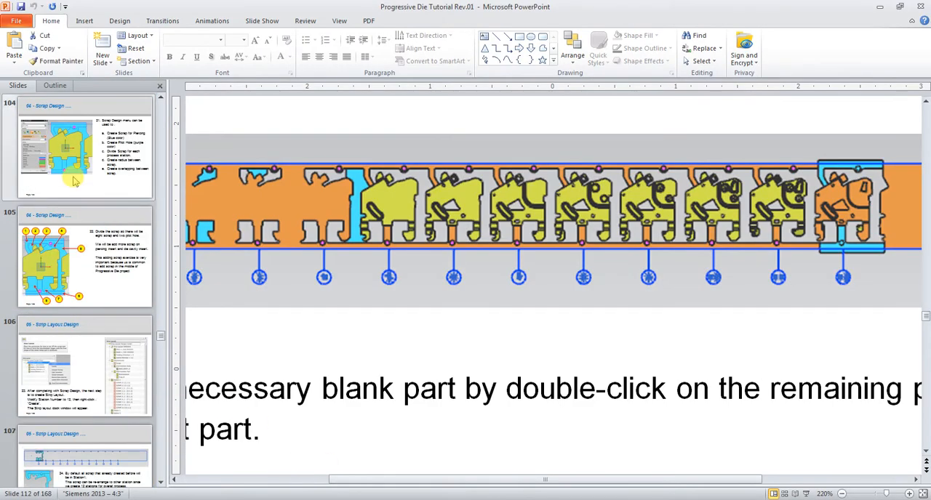
{"action": "scroll", "coordinate": [73, 181], "scroll_direction": "up", "scroll_amount": 3}
{"action": "left_click", "coordinate": [85, 259]}
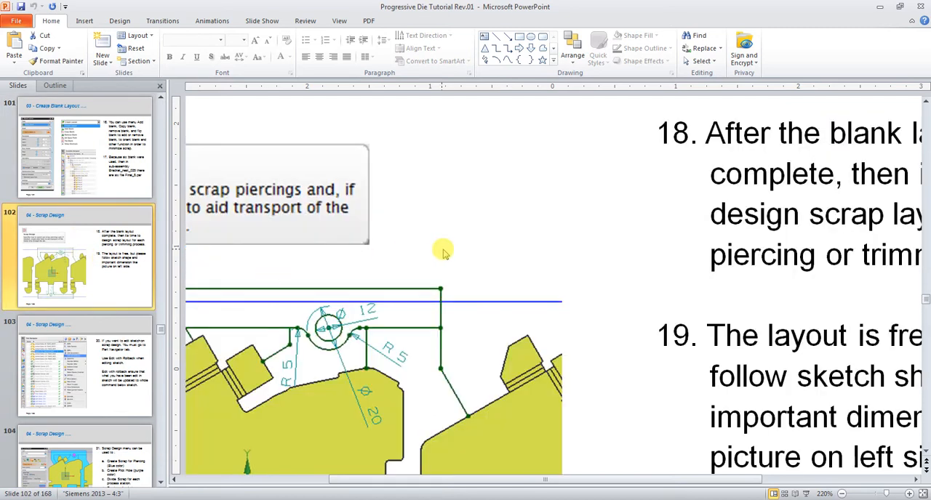
{"action": "scroll", "coordinate": [442, 252], "scroll_direction": "down", "scroll_amount": 8, "text": "ctrl"}
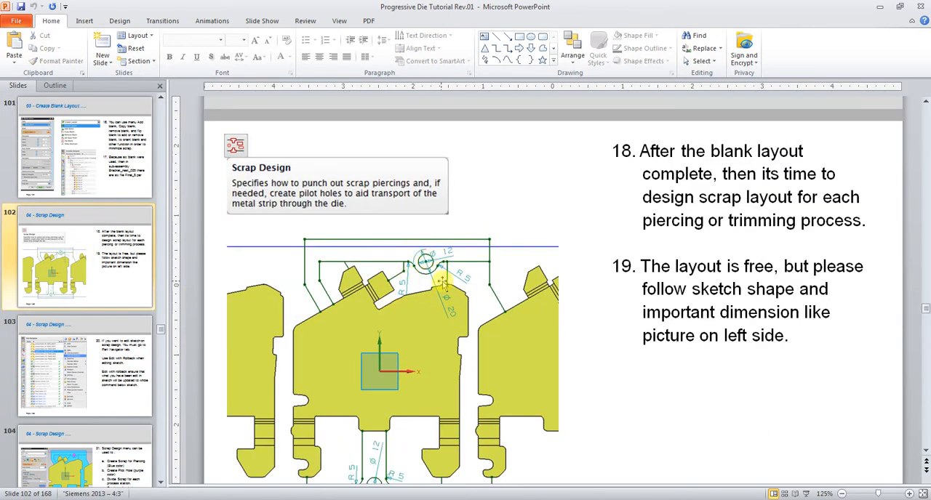
{"action": "left_click", "coordinate": [102, 473]}
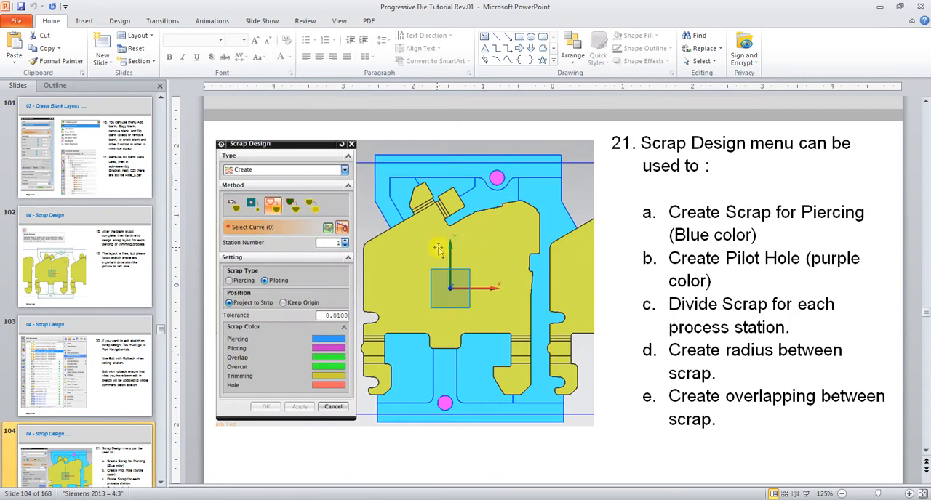
{"action": "scroll", "coordinate": [91, 247], "scroll_direction": "up", "scroll_amount": 2}
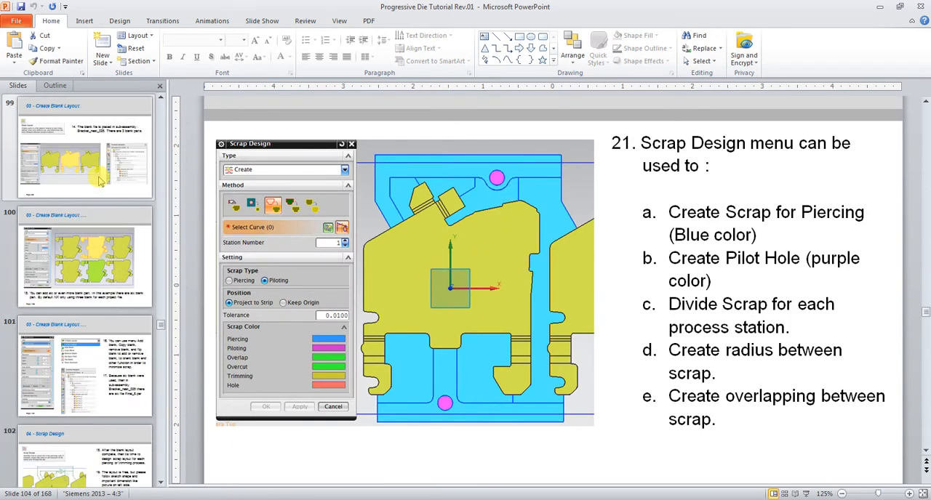
{"action": "scroll", "coordinate": [74, 294], "scroll_direction": "down", "scroll_amount": 2}
{"action": "left_click", "coordinate": [90, 292]}
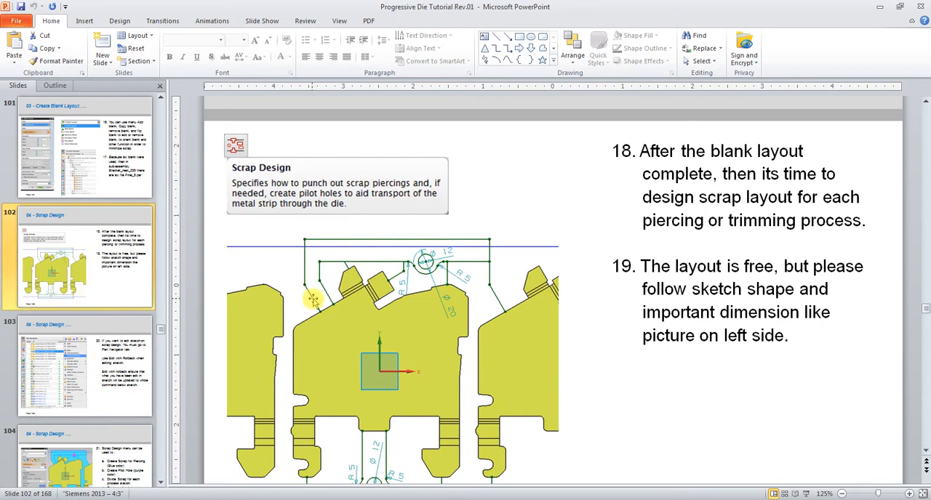
{"action": "scroll", "coordinate": [313, 298], "scroll_direction": "down", "scroll_amount": 1}
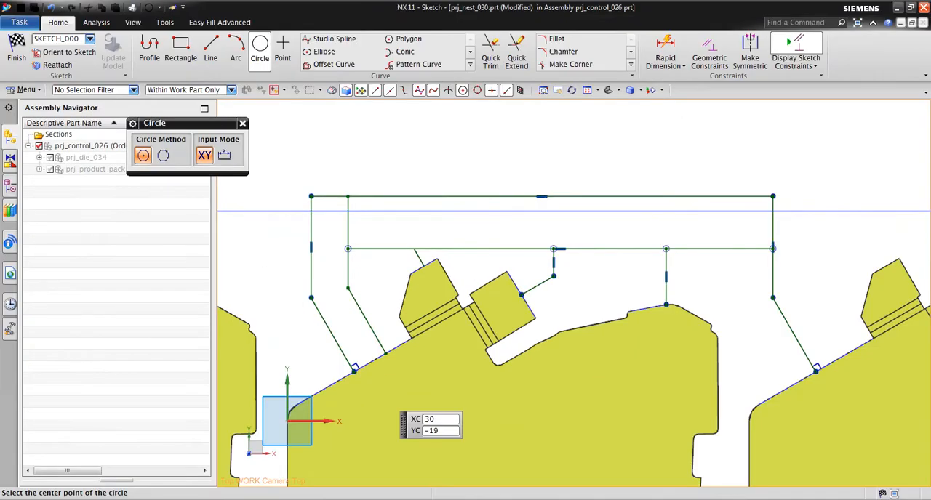
Back in NX, trim the inner left vertical line's portion above the middle horizontal line.
{"action": "key", "text": "Escape"}
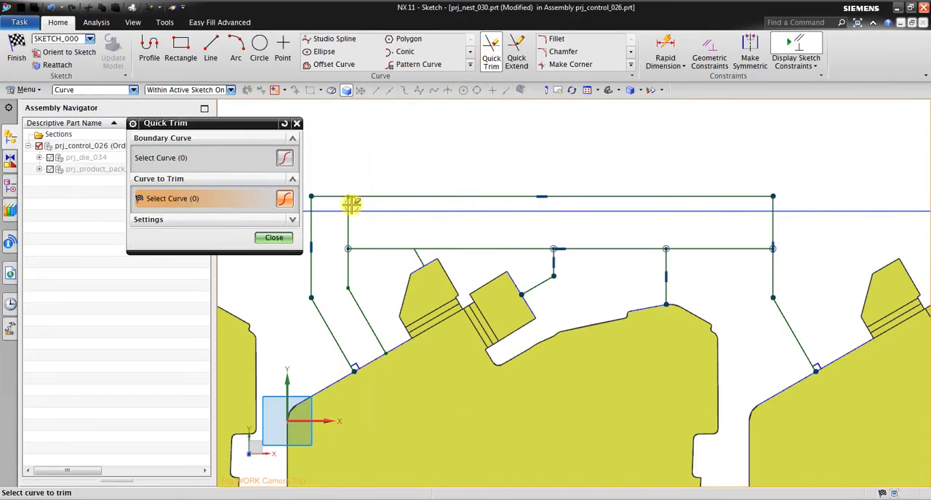
{"action": "left_click", "coordinate": [348, 218]}
{"action": "key", "text": "Escape"}
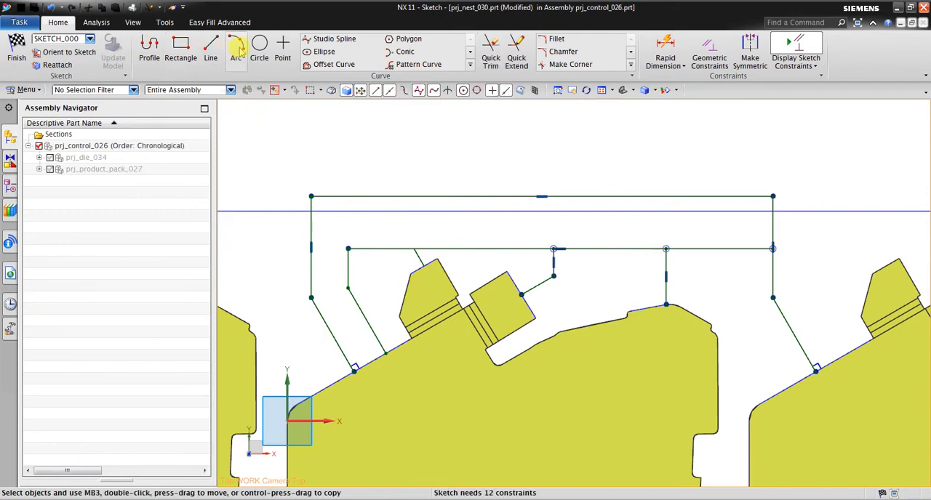
Draw a circle of diameter 12 centred on the middle horizontal line, between the two short vertical lines.
{"action": "left_click", "coordinate": [260, 48]}
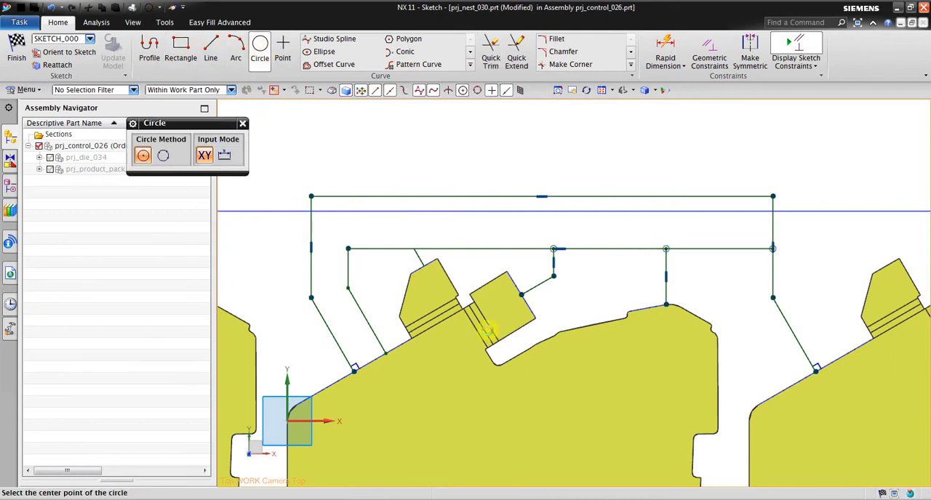
{"action": "left_click", "coordinate": [609, 247]}
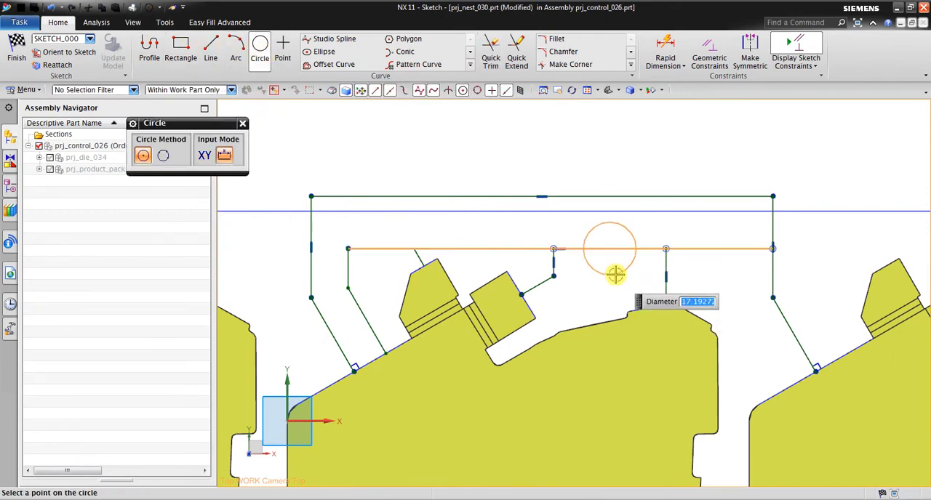
{"action": "type", "text": "12"}
{"action": "key", "text": "Return"}
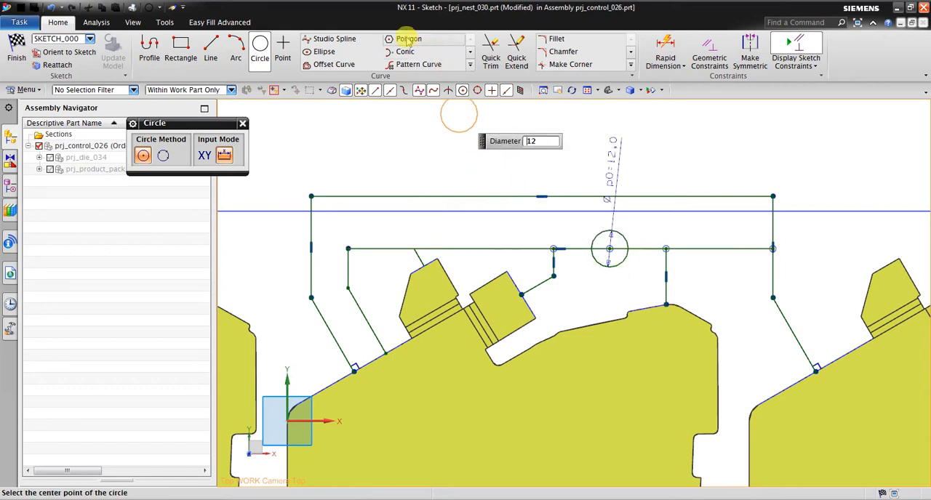
Try to add an outer circle of diameter 20 on the pilot hole's centre.
{"action": "left_click", "coordinate": [263, 52]}
{"action": "left_click", "coordinate": [263, 52]}
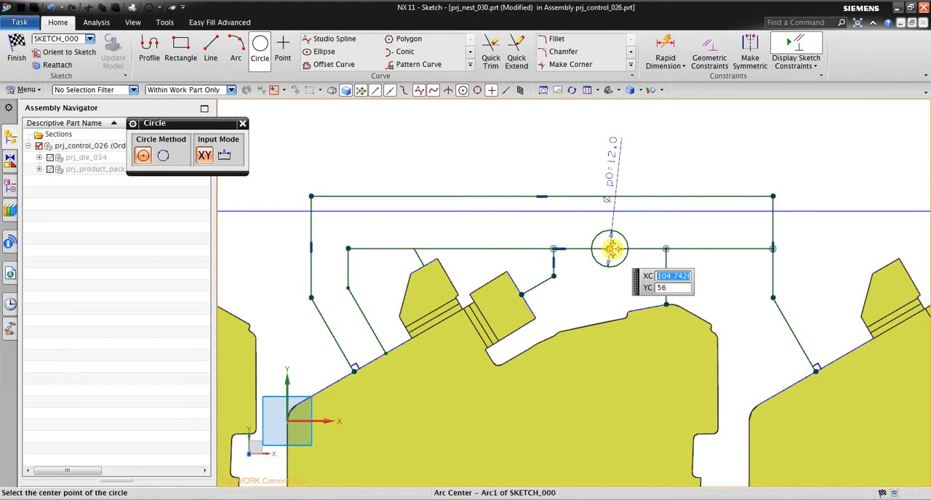
{"action": "left_click", "coordinate": [611, 249]}
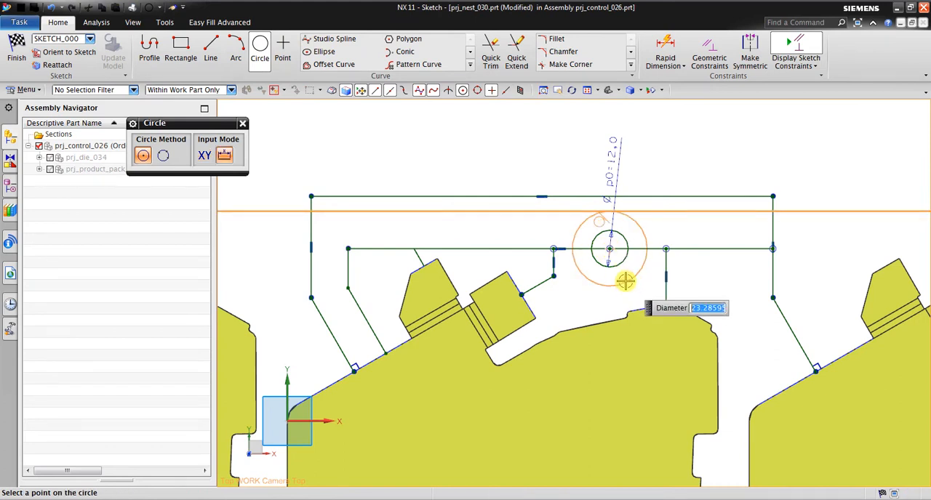
{"action": "key", "text": "Return"}
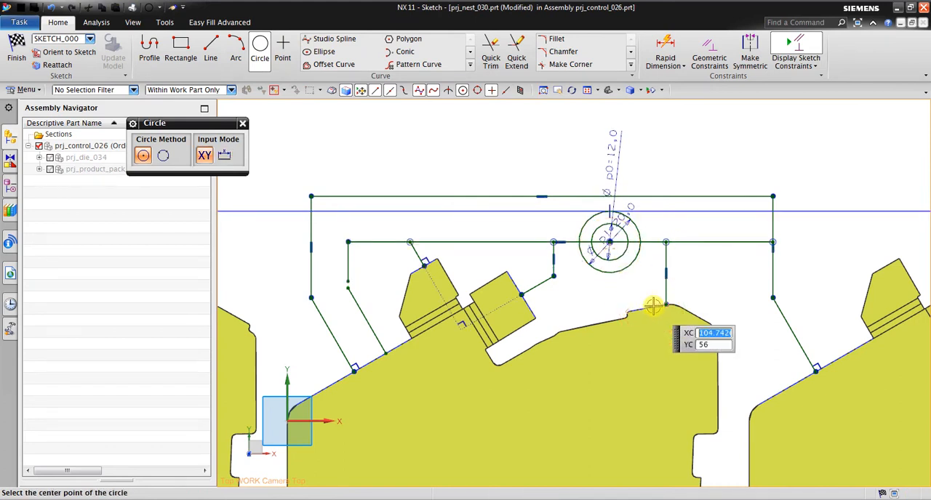
{"action": "key", "text": "ctrl+z"}
{"action": "key", "text": "Escape"}
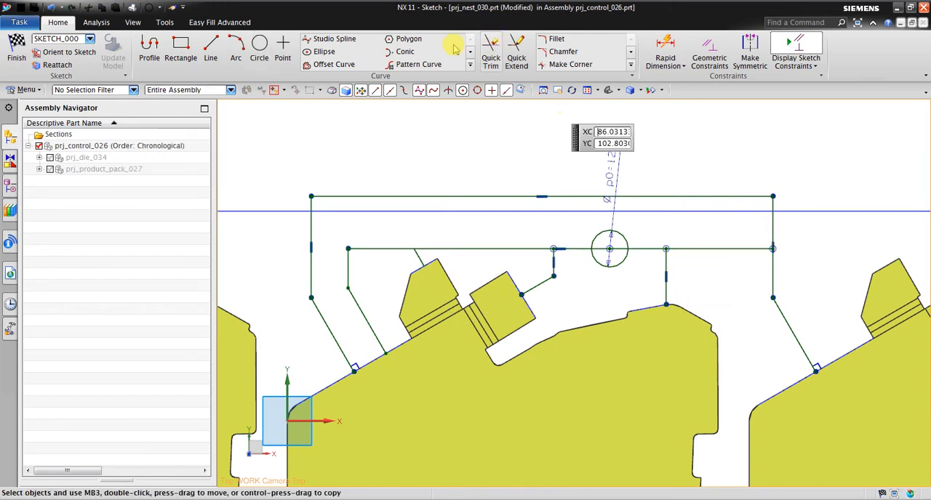
Draw a circle of diameter 20 concentric with the 12-diameter pilot hole circle.
{"action": "left_click", "coordinate": [262, 58]}
{"action": "scroll", "coordinate": [625, 206], "scroll_direction": "up", "scroll_amount": 2}
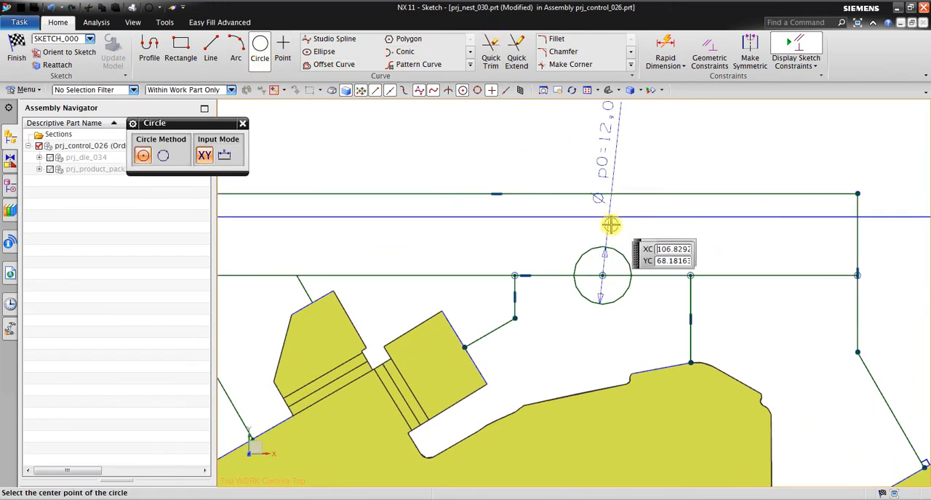
{"action": "left_click", "coordinate": [602, 275]}
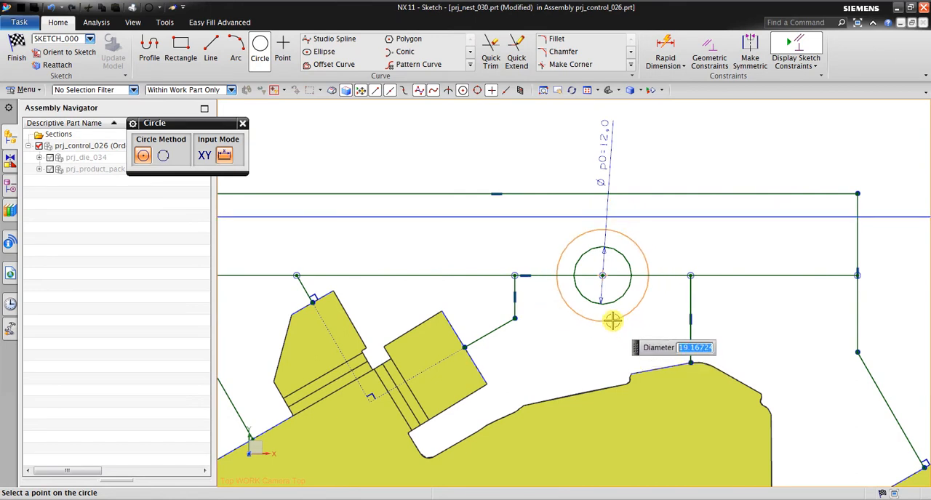
{"action": "type", "text": "20"}
{"action": "key", "text": "Return"}
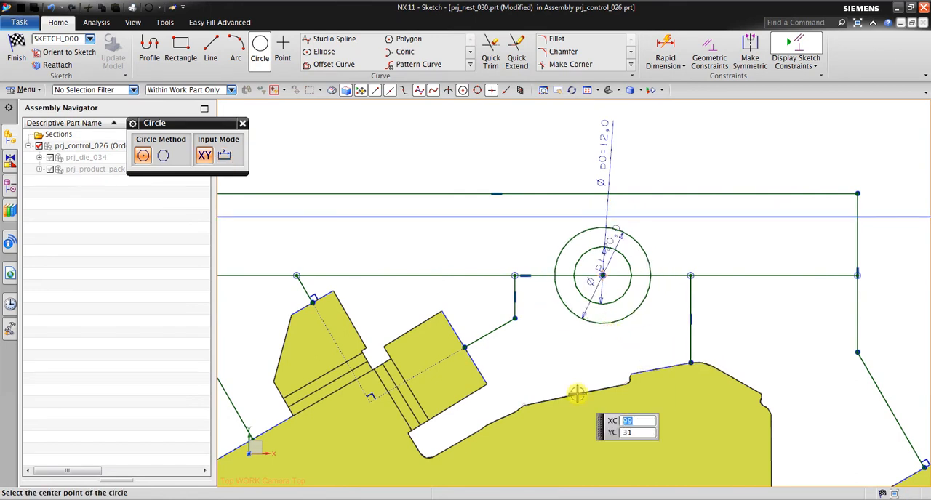
Trim away the upper half of the 20-diameter circle and the portions of the middle horizontal line inside it.
{"action": "left_click", "coordinate": [491, 52]}
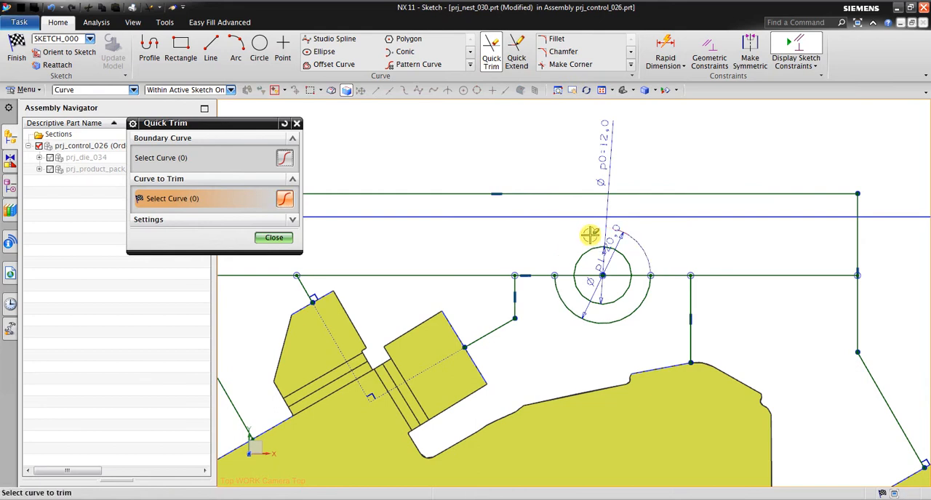
{"action": "left_click", "coordinate": [567, 278]}
{"action": "left_click", "coordinate": [589, 280]}
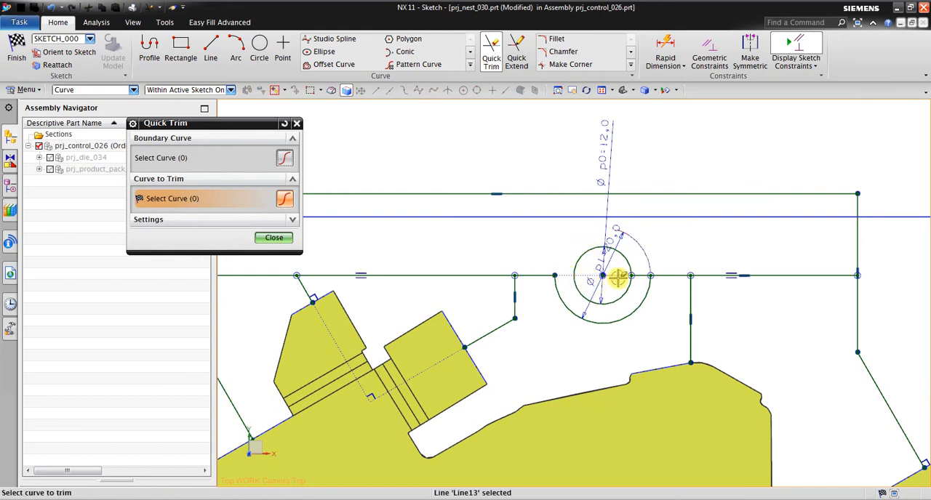
{"action": "left_click", "coordinate": [643, 279]}
{"action": "middle_click", "coordinate": [689, 245]}
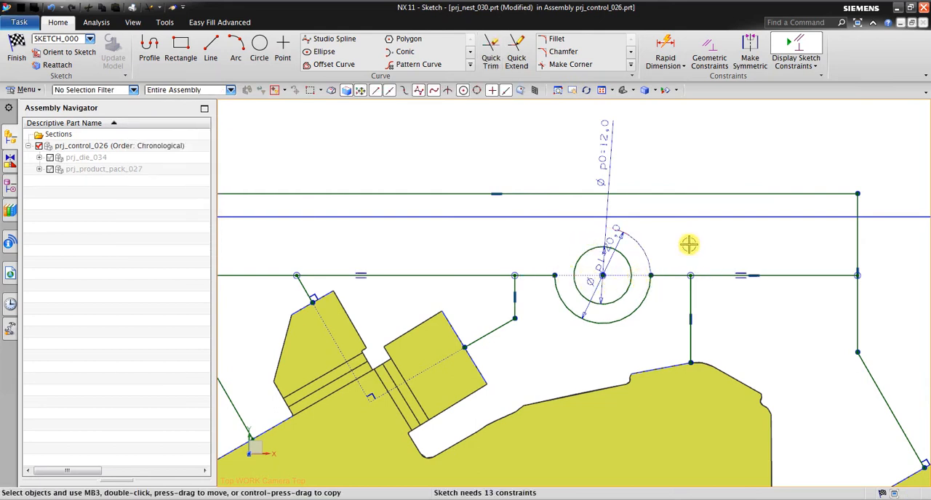
Fillet both corners between the middle horizontal line and the lower arc around the pilot hole with radius 5.
{"action": "left_click", "coordinate": [556, 40]}
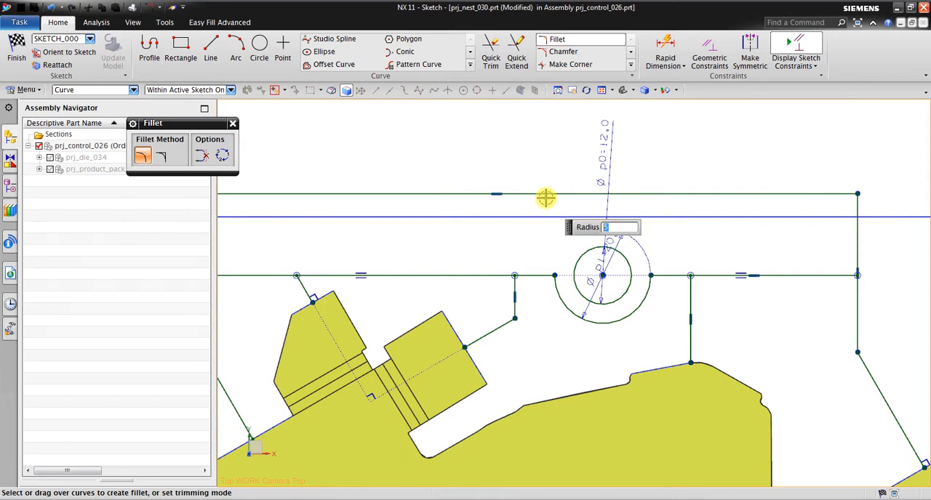
{"action": "left_click", "coordinate": [531, 276]}
{"action": "left_click", "coordinate": [556, 290]}
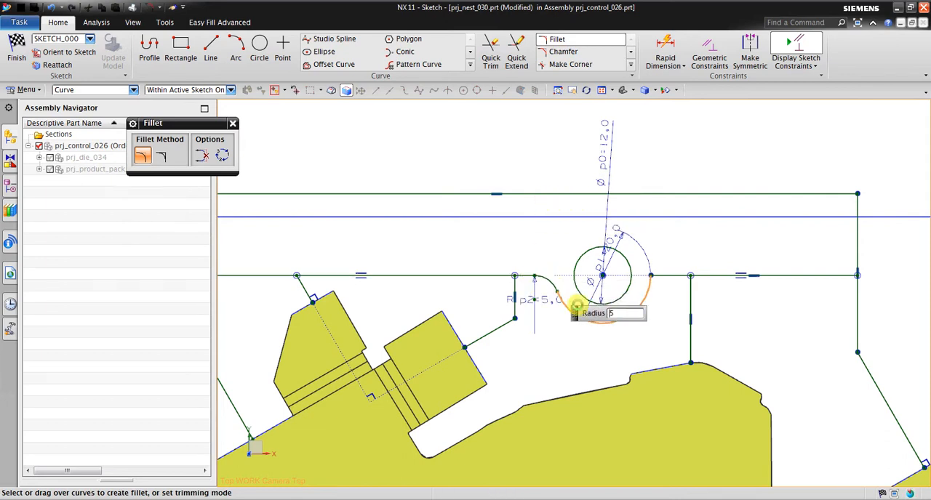
{"action": "left_click", "coordinate": [649, 293]}
{"action": "left_click", "coordinate": [660, 274]}
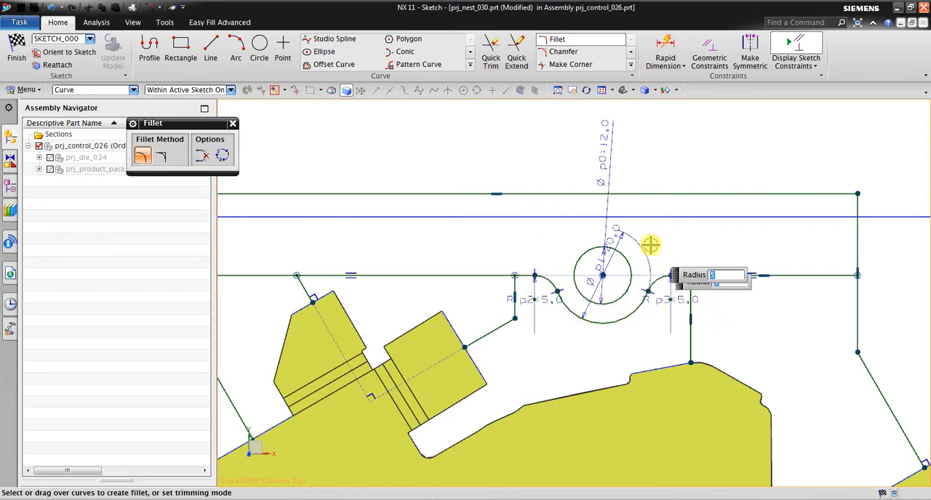
{"action": "scroll", "coordinate": [682, 169], "scroll_direction": "down", "scroll_amount": 1}
{"action": "key", "text": "Escape"}
Switch to the PowerPoint tutorial to examine the Scrap Design slide's lower outline and pilot hole, and return to the NX sketch.
{"action": "scroll", "coordinate": [552, 173], "scroll_direction": "down", "scroll_amount": 1}
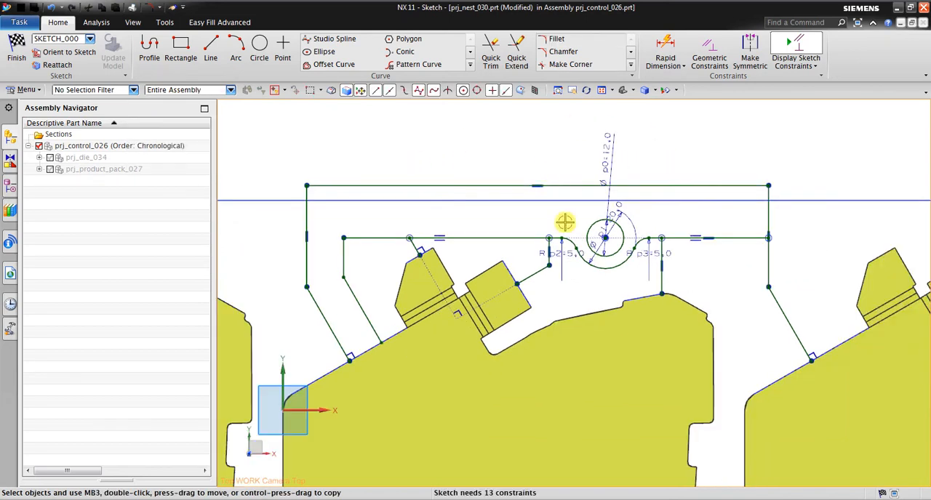
{"action": "scroll", "coordinate": [560, 242], "scroll_direction": "down", "scroll_amount": 1}
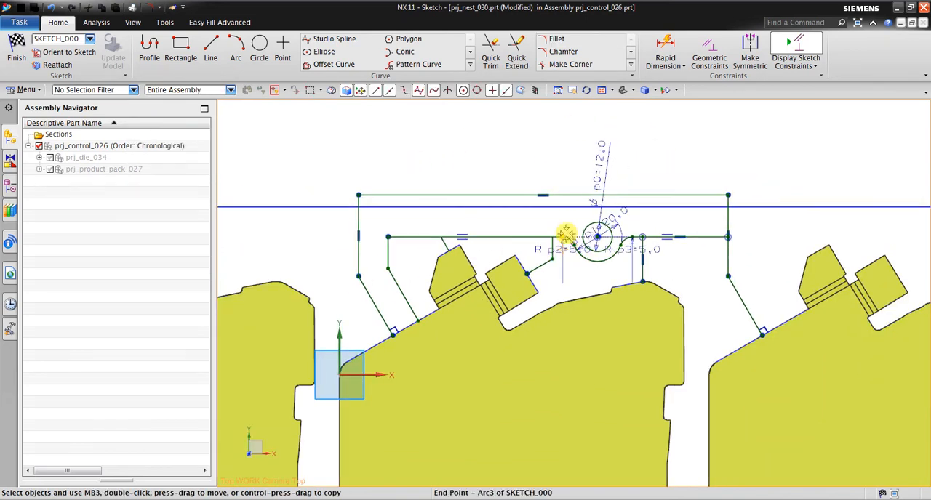
{"action": "scroll", "coordinate": [627, 143], "scroll_direction": "down", "scroll_amount": 1}
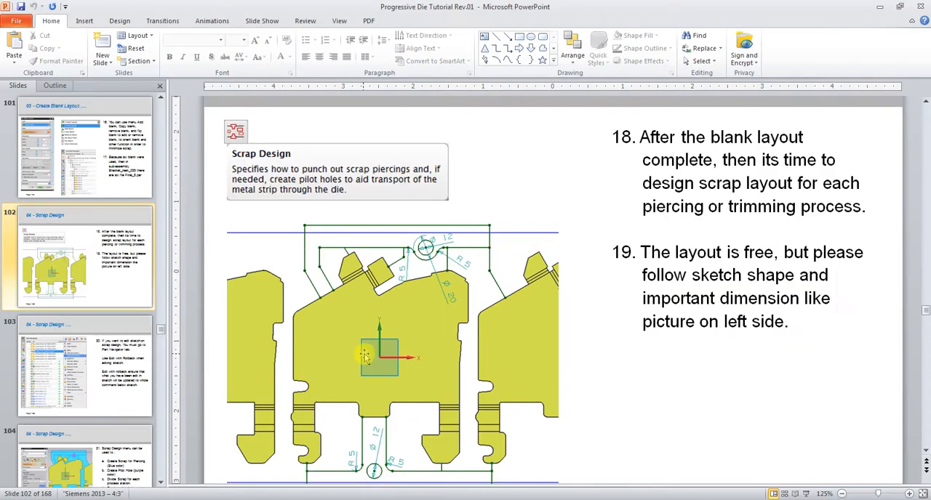
{"action": "scroll", "coordinate": [359, 353], "scroll_direction": "down", "scroll_amount": 1}
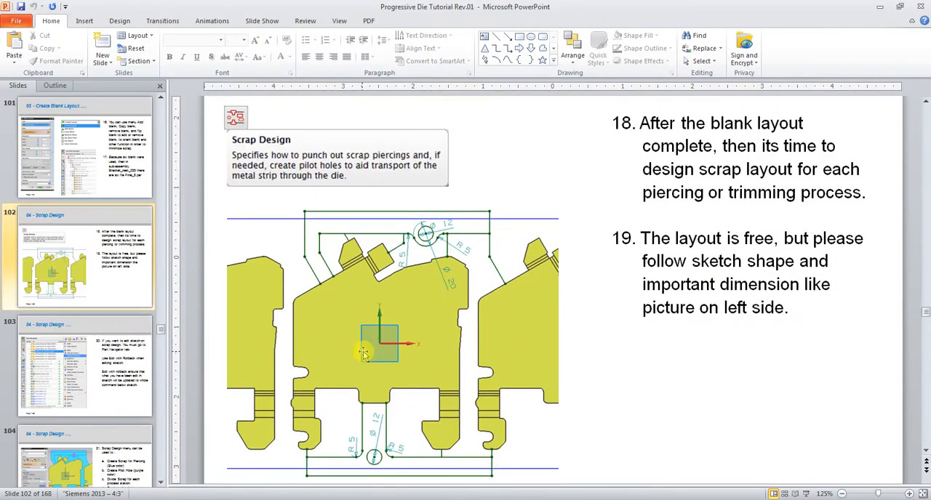
{"action": "scroll", "coordinate": [278, 477], "scroll_direction": "up", "scroll_amount": 1, "text": "ctrl"}
{"action": "scroll", "coordinate": [280, 469], "scroll_direction": "down", "scroll_amount": 2}
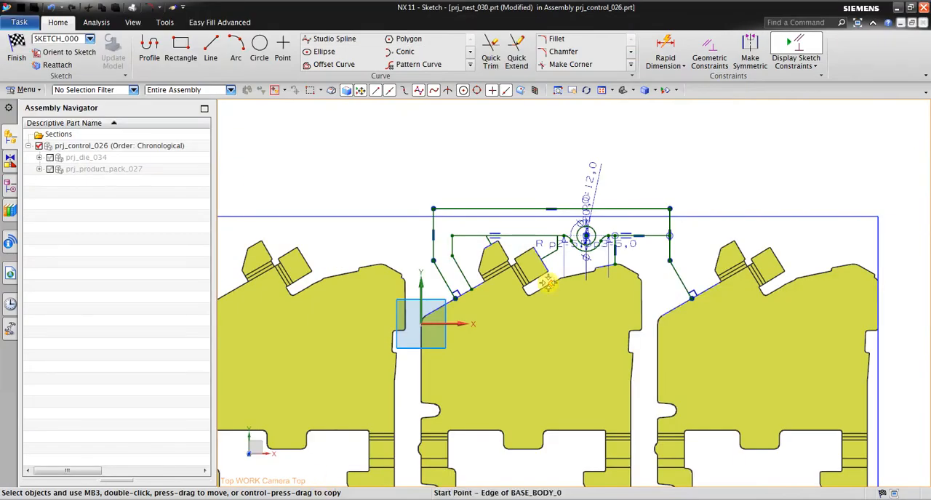
{"action": "scroll", "coordinate": [549, 283], "scroll_direction": "down", "scroll_amount": 1}
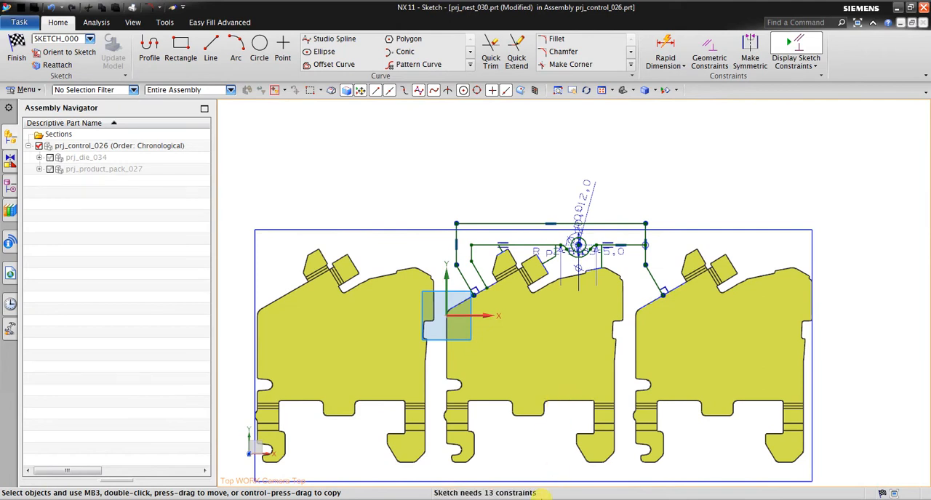
Try to draw a vertical line down from the bottom edge midpoint of the middle blank's small hook.
{"action": "left_click", "coordinate": [571, 92]}
{"action": "left_click_drag", "start_coordinate": [582, 286], "coordinate": [590, 188]}
{"action": "scroll", "coordinate": [562, 312], "scroll_direction": "up", "scroll_amount": 4}
{"action": "mouse_move", "coordinate": [563, 315]}
{"action": "left_mouse_down"}
{"action": "mouse_move", "coordinate": [600, 246]}
{"action": "mouse_move", "coordinate": [563, 293]}
{"action": "left_mouse_up"}
{"action": "scroll", "coordinate": [601, 246], "scroll_direction": "down", "scroll_amount": 2}
{"action": "key", "text": "Escape"}
{"action": "left_click", "coordinate": [210, 45]}
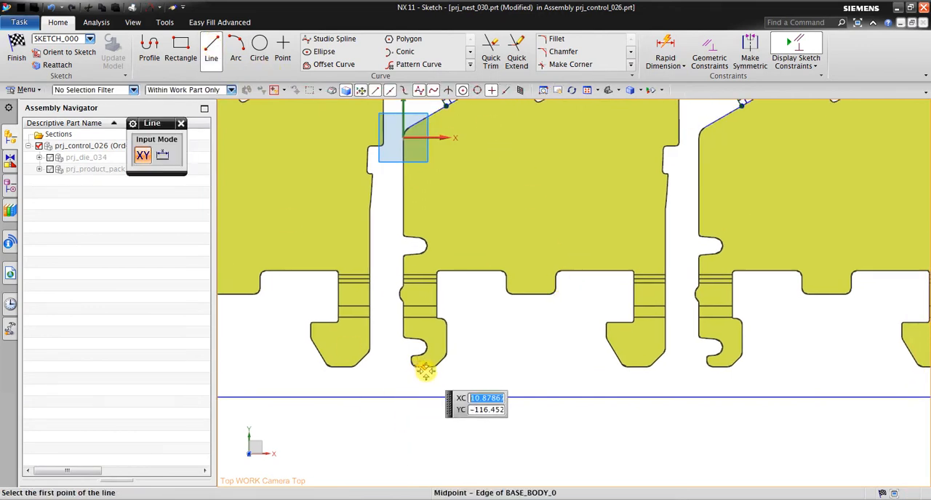
{"action": "scroll", "coordinate": [436, 350], "scroll_direction": "up", "scroll_amount": 1}
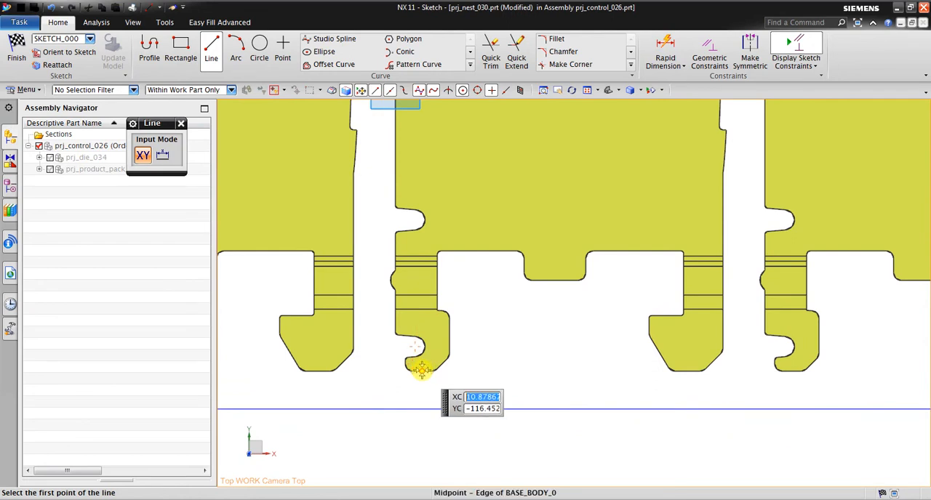
{"action": "left_click", "coordinate": [421, 370]}
{"action": "left_click", "coordinate": [423, 455]}
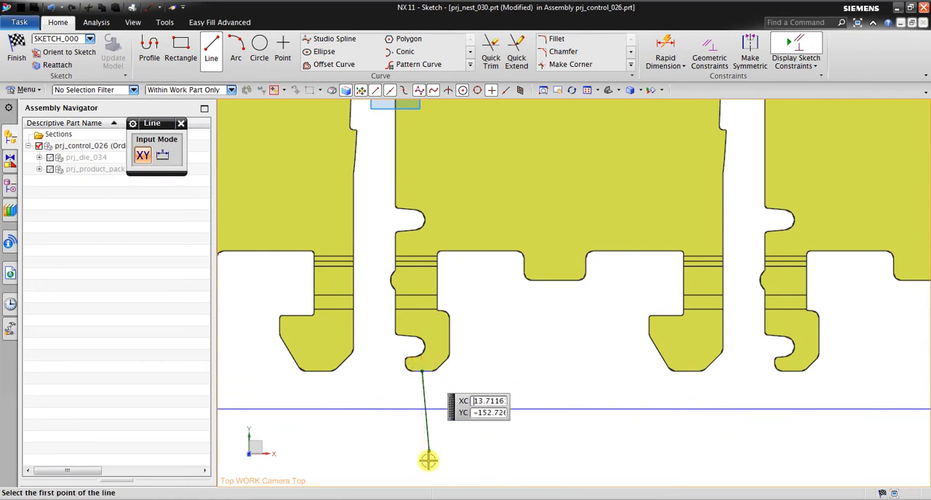
{"action": "key", "text": "Escape"}
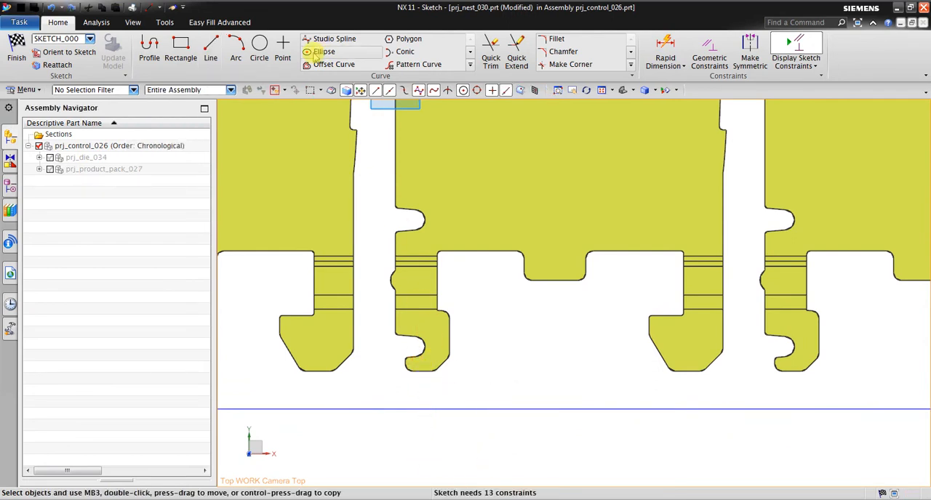
Draw a vertical line about 36 long downward from the bottom edge midpoint of the middle blank's small hook, crossing the strip's lower border.
{"action": "left_click", "coordinate": [220, 58]}
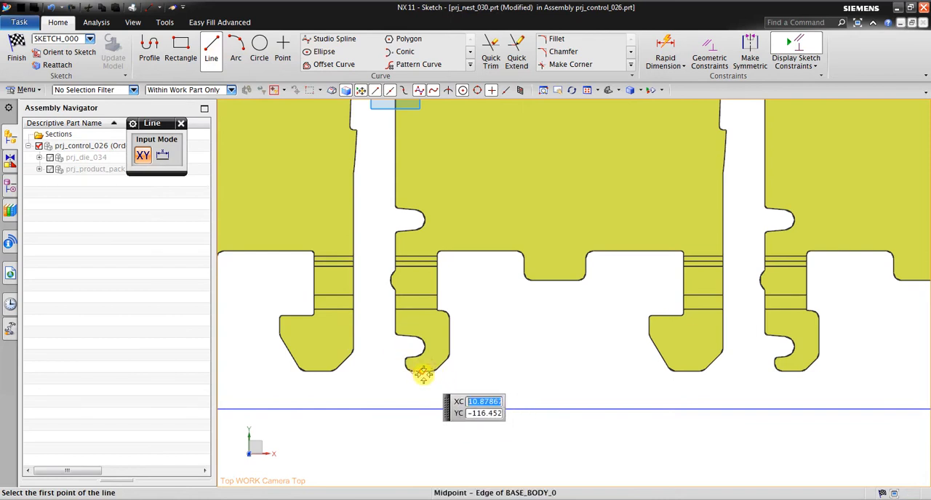
{"action": "left_click", "coordinate": [423, 373]}
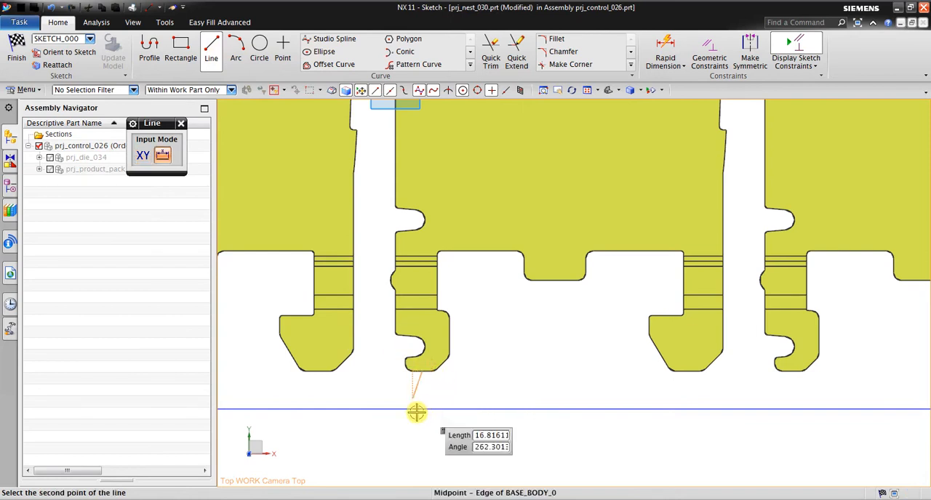
{"action": "left_click", "coordinate": [422, 458]}
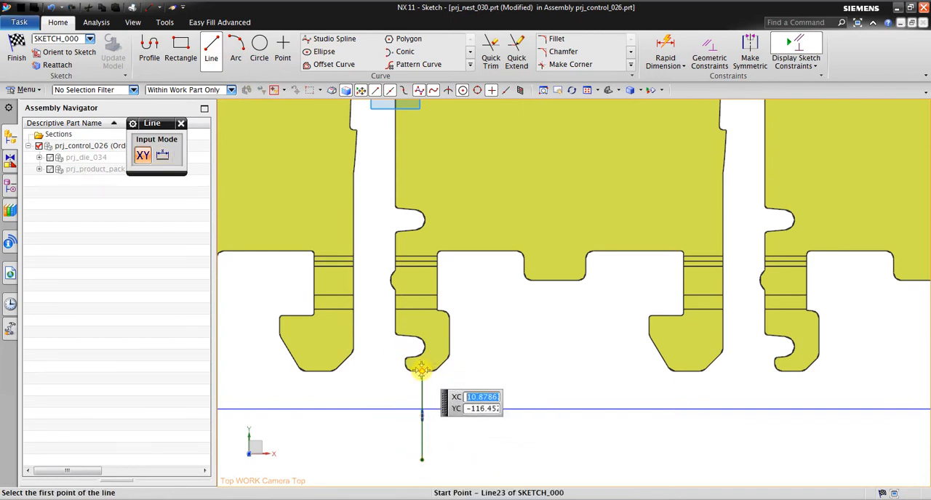
Try to draw a matching line down from the bottom edge midpoint of the next blank's small hook.
{"action": "left_click", "coordinate": [790, 371]}
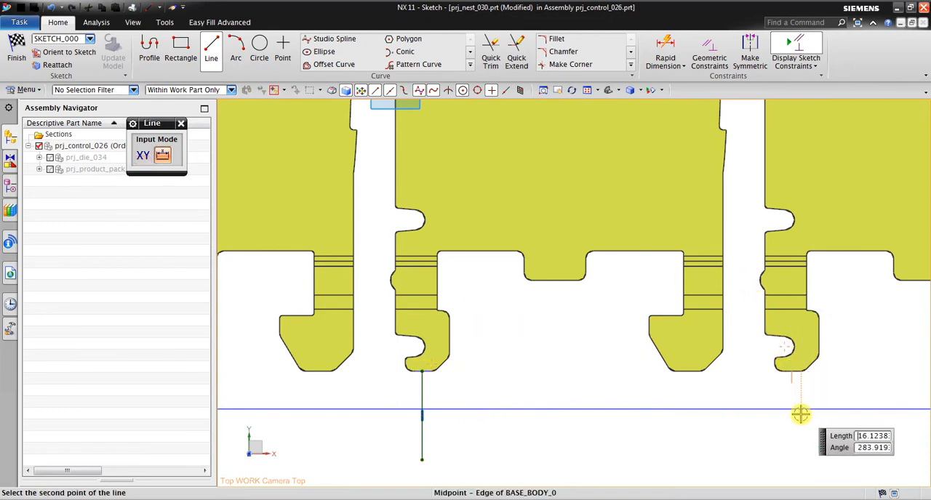
{"action": "left_click", "coordinate": [798, 453]}
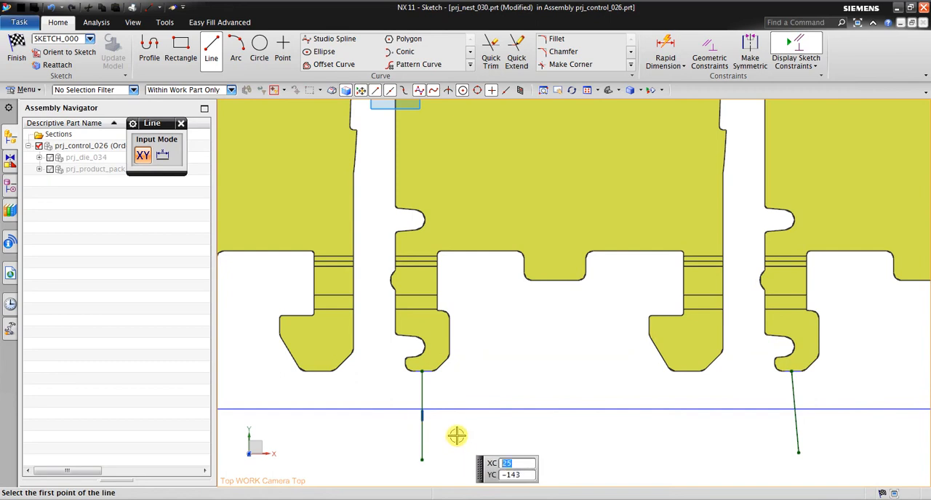
{"action": "scroll", "coordinate": [831, 447], "scroll_direction": "up", "scroll_amount": 3}
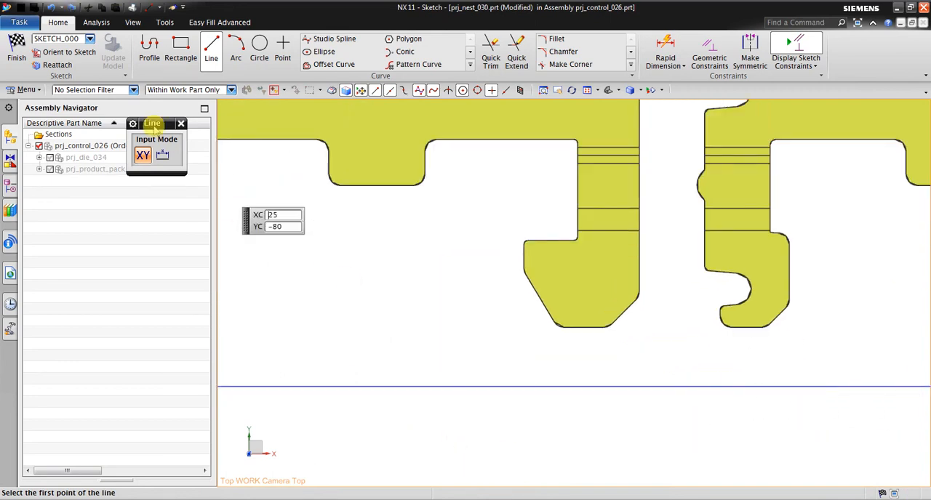
{"action": "left_click", "coordinate": [745, 328]}
{"action": "left_click", "coordinate": [756, 448]}
{"action": "scroll", "coordinate": [769, 347], "scroll_direction": "down", "scroll_amount": 1}
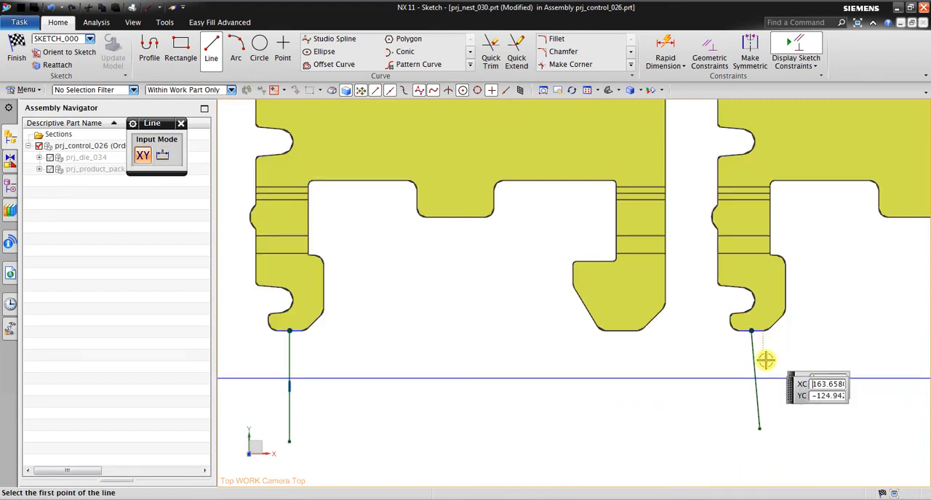
{"action": "scroll", "coordinate": [758, 387], "scroll_direction": "up", "scroll_amount": 1}
{"action": "key", "text": "ctrl+z"}
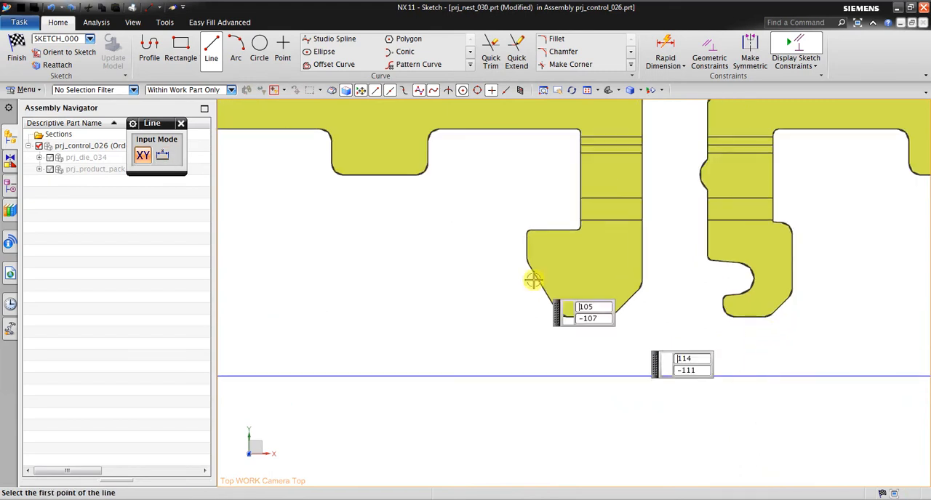
Draw a vertical line down from the bottom edge midpoint of the next blank's small hook, crossing the strip's lower border.
{"action": "left_click", "coordinate": [750, 317]}
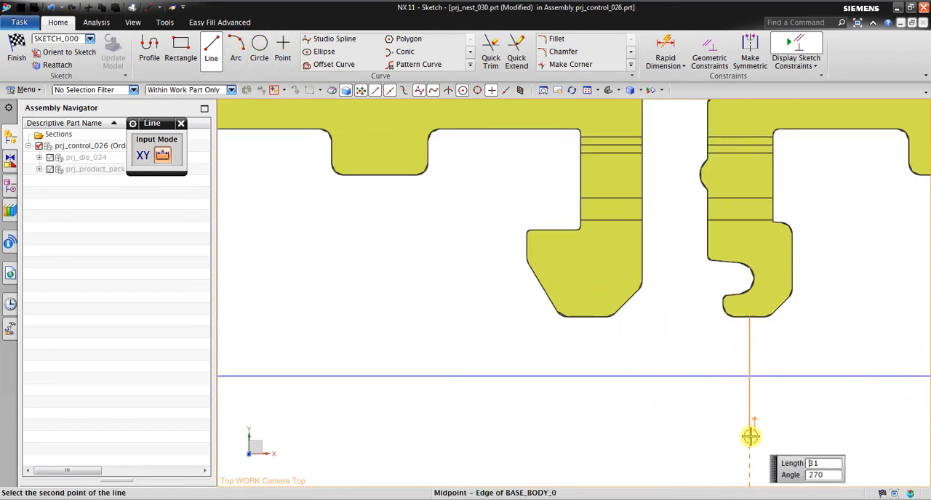
{"action": "left_click", "coordinate": [753, 445]}
{"action": "scroll", "coordinate": [764, 407], "scroll_direction": "down", "scroll_amount": 1}
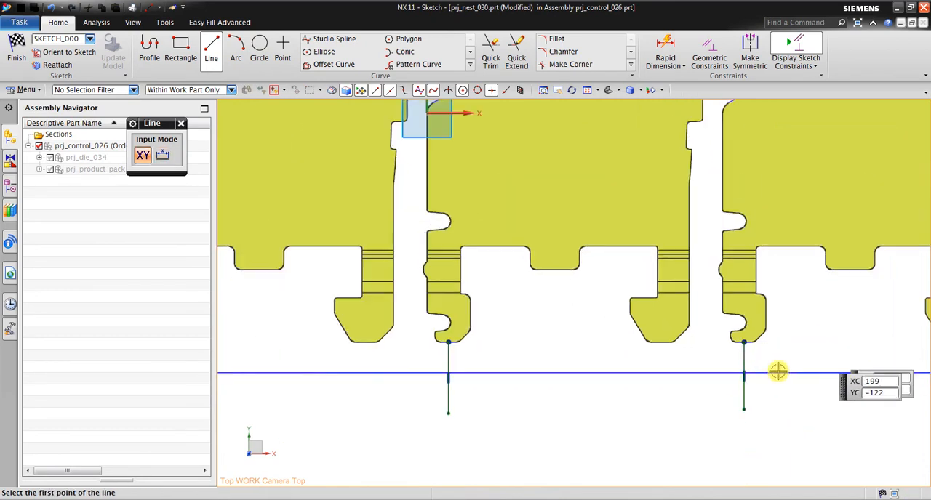
{"action": "key", "text": "Escape"}
{"action": "scroll", "coordinate": [452, 394], "scroll_direction": "up", "scroll_amount": 2}
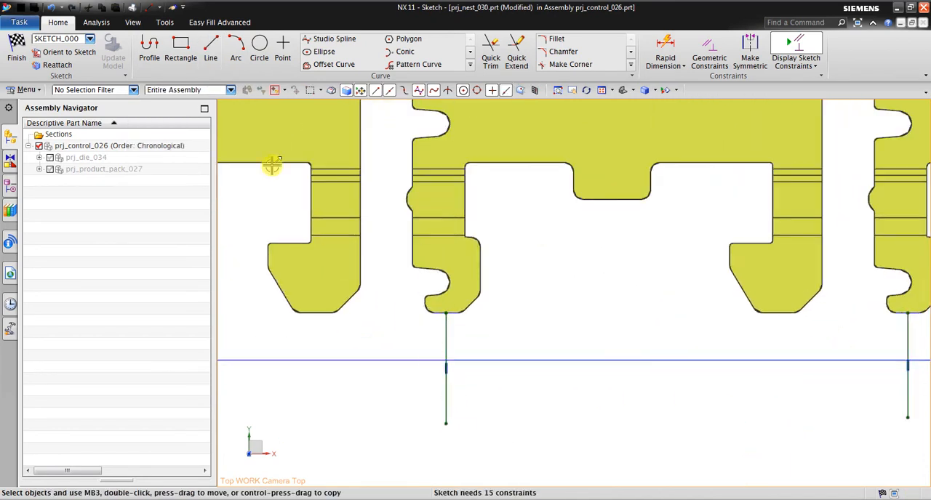
Draw a horizontal line just below the strip's lower border, extending past both vertical hook lines.
{"action": "left_click", "coordinate": [216, 44]}
{"action": "scroll", "coordinate": [399, 386], "scroll_direction": "down", "scroll_amount": 1}
{"action": "left_click", "coordinate": [407, 380]}
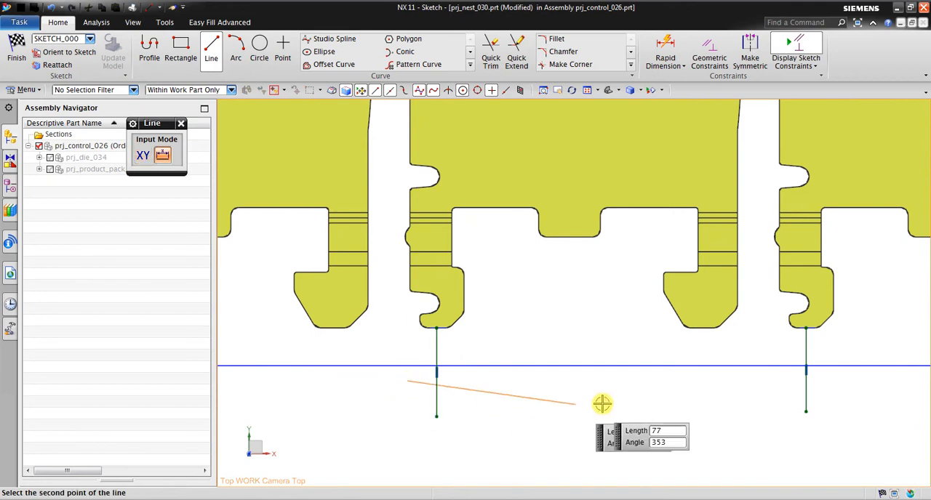
{"action": "left_click", "coordinate": [842, 381]}
{"action": "key", "text": "Escape"}
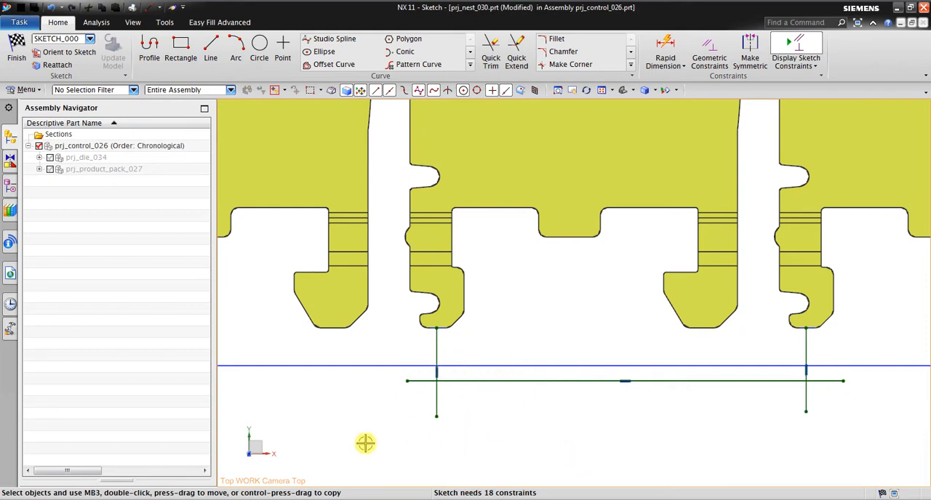
Draw a horizontal line about 157 long above the strip's lower border, from the first vertical hook line past the second.
{"action": "left_click", "coordinate": [210, 49]}
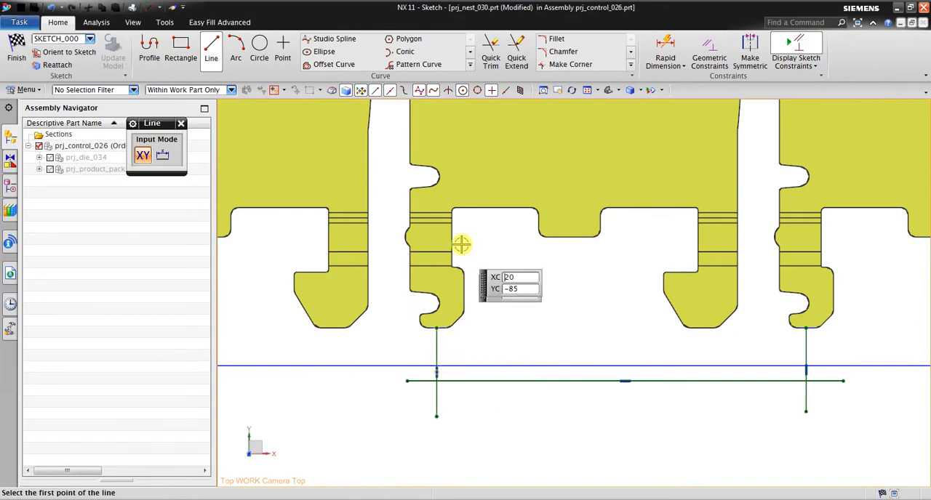
{"action": "left_click", "coordinate": [436, 341]}
{"action": "left_click", "coordinate": [822, 341]}
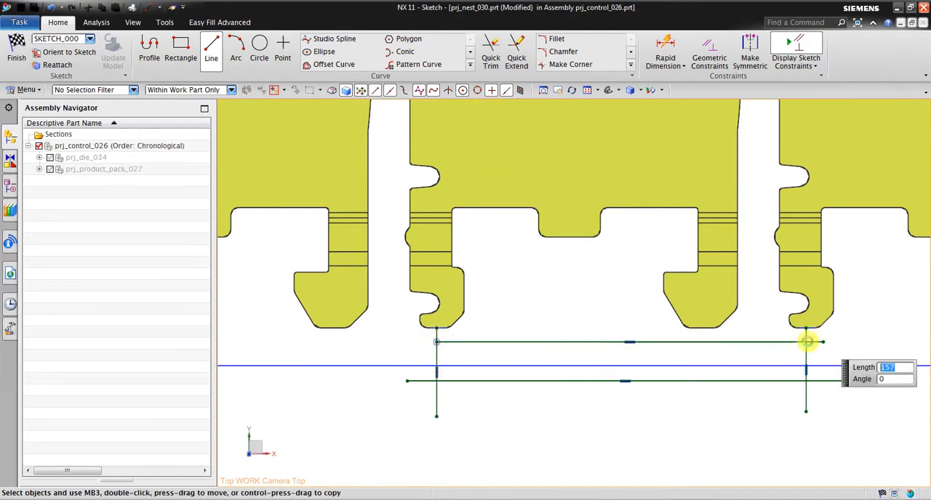
Draw two vertical lines down from the lower edge endpoints of the middle blank's bottom tab, past the upper horizontal line.
{"action": "scroll", "coordinate": [615, 301], "scroll_direction": "up", "scroll_amount": 1}
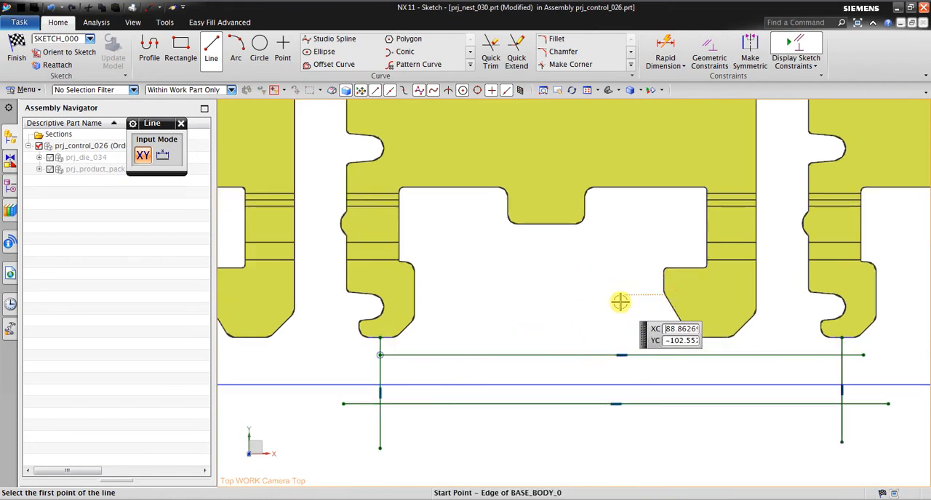
{"action": "left_click", "coordinate": [520, 227]}
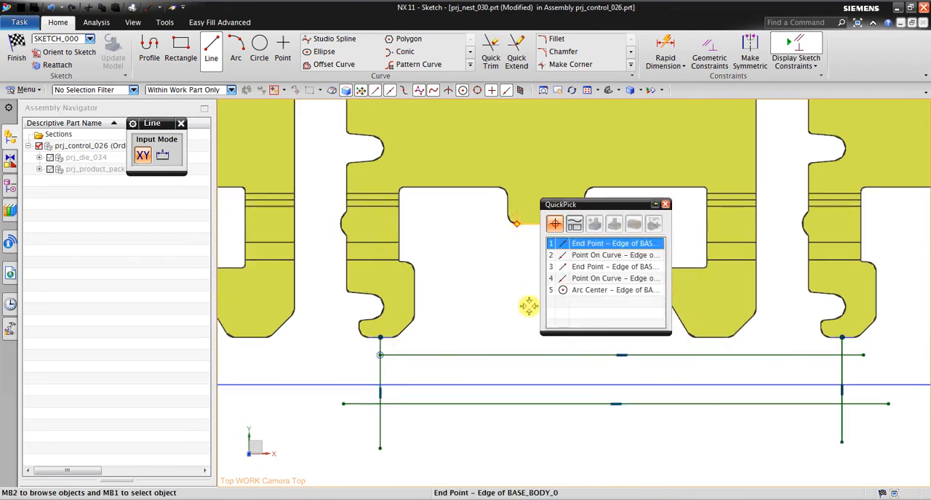
{"action": "left_click", "coordinate": [574, 243]}
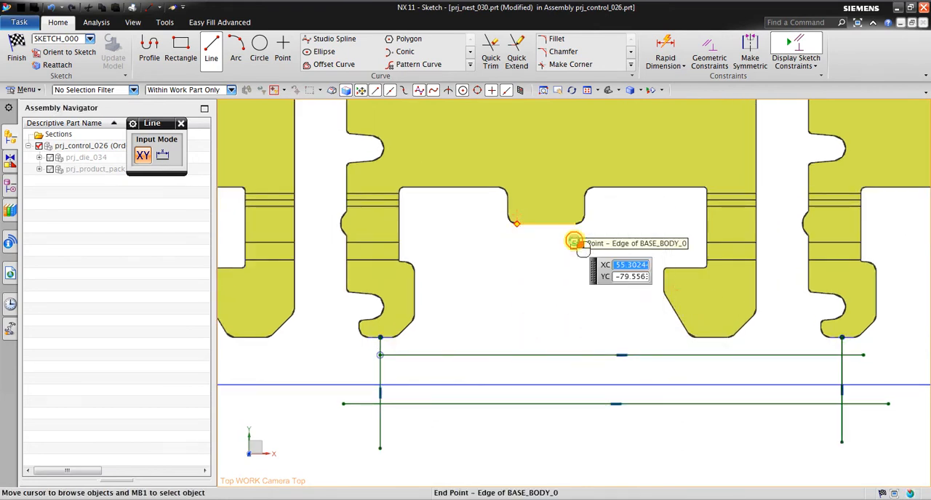
{"action": "left_click", "coordinate": [515, 377]}
{"action": "left_click", "coordinate": [574, 226]}
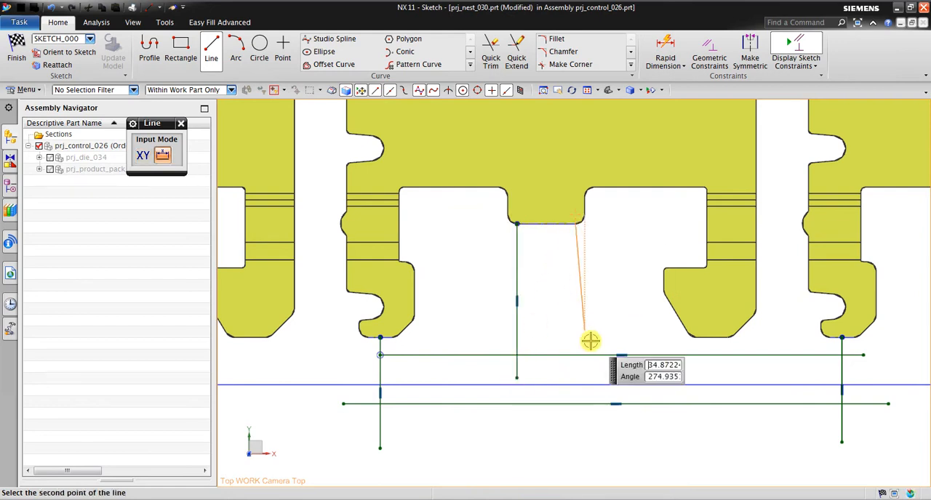
{"action": "left_click", "coordinate": [576, 375]}
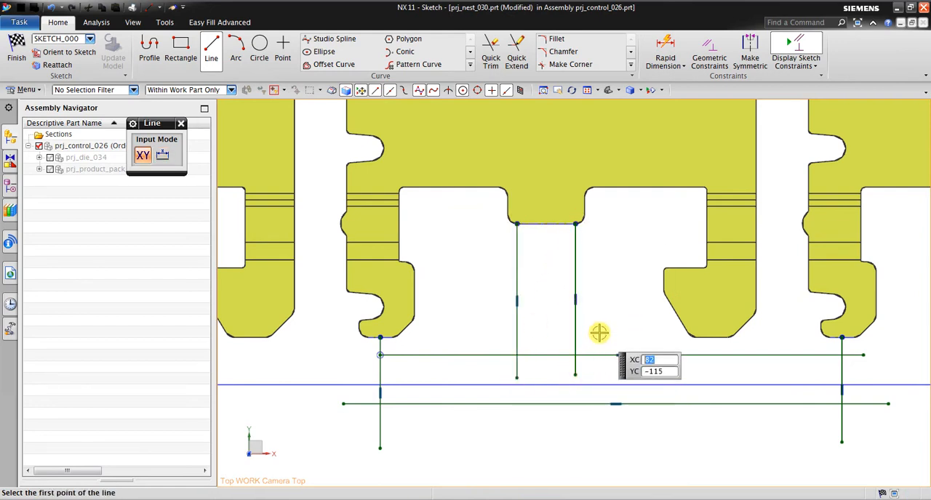
Trim the ends of the two tab lines that extend below the upper horizontal line.
{"action": "left_click", "coordinate": [490, 58]}
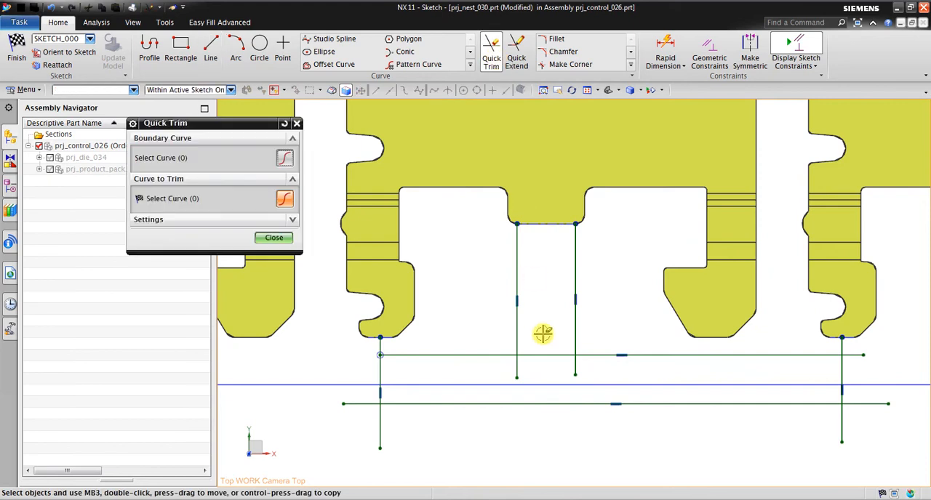
{"action": "left_click", "coordinate": [518, 369]}
{"action": "left_click", "coordinate": [575, 370]}
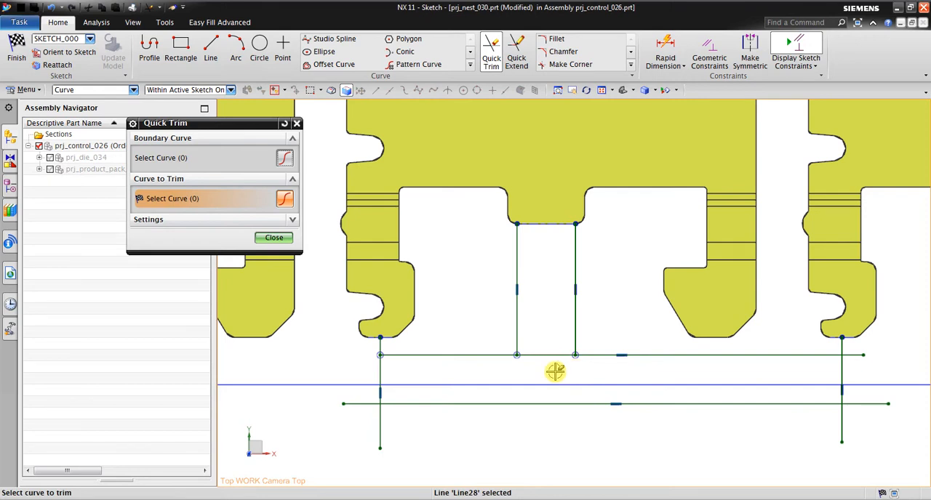
{"action": "left_click", "coordinate": [260, 50]}
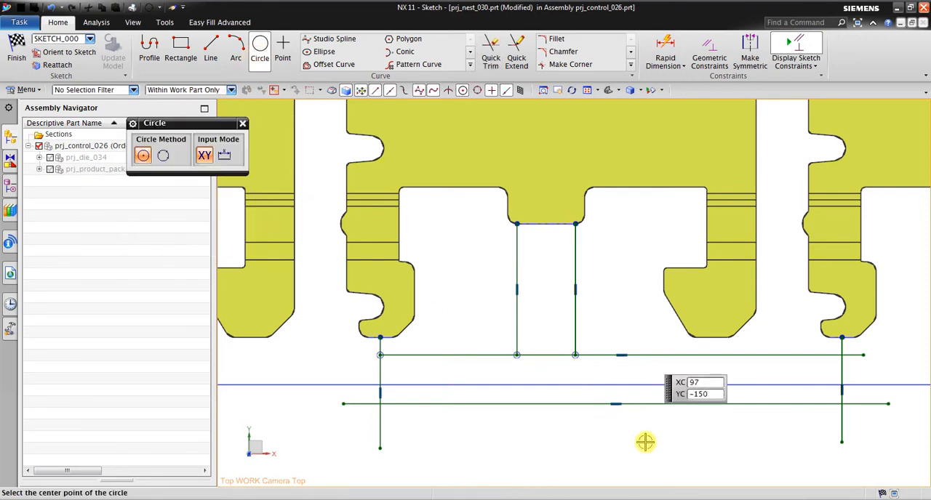
Trim the overhanging ends of both horizontal lines and both vertical hook lines to close the lower rectangular outline.
{"action": "left_click", "coordinate": [490, 55]}
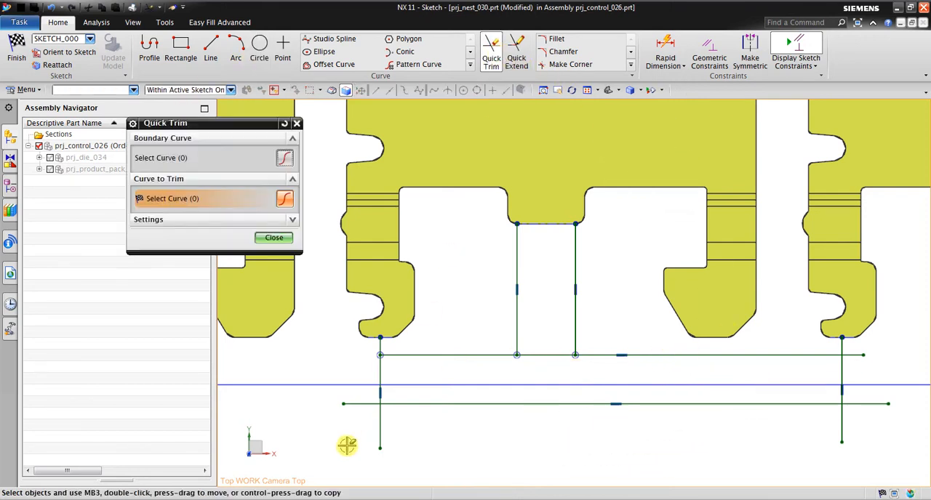
{"action": "left_click", "coordinate": [380, 437]}
{"action": "left_click", "coordinate": [355, 403]}
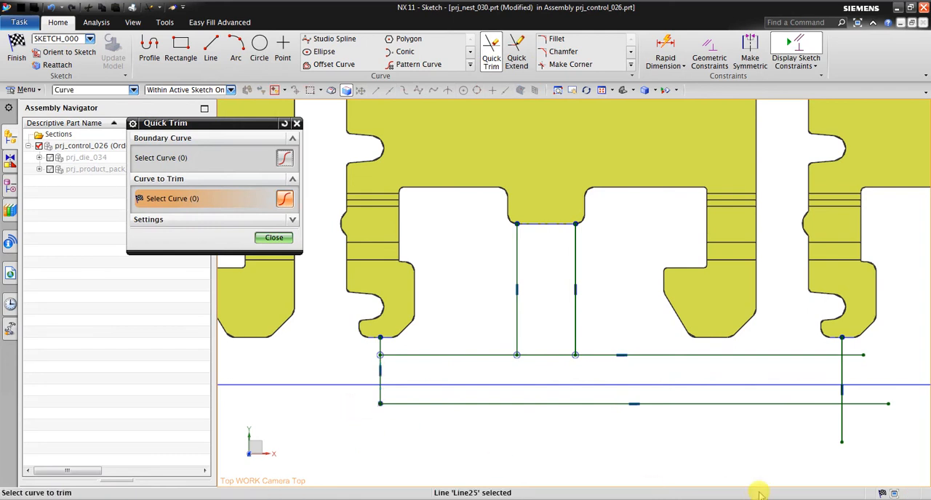
{"action": "left_click", "coordinate": [841, 431]}
{"action": "left_click", "coordinate": [872, 404]}
{"action": "left_click", "coordinate": [854, 355]}
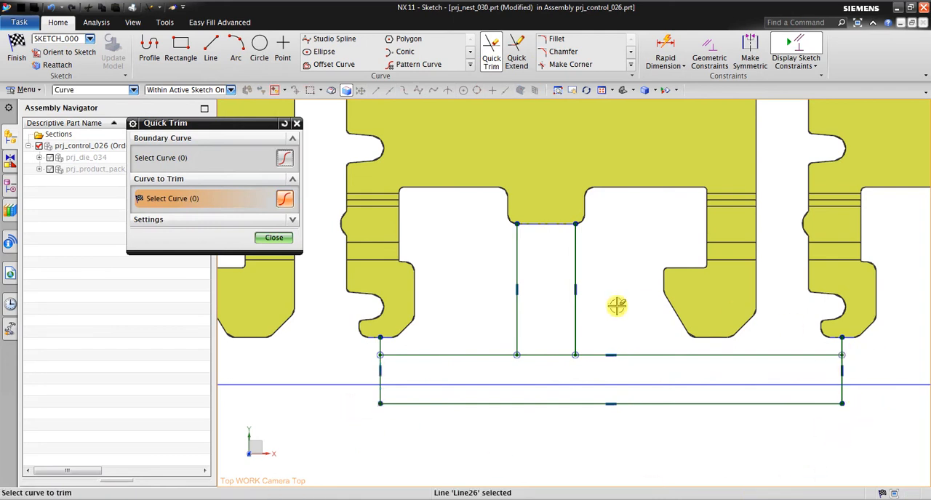
Draw a 12 mm diameter pilot hole circle centred on the upper horizontal line between the two tab lines.
{"action": "scroll", "coordinate": [590, 323], "scroll_direction": "up", "scroll_amount": 1}
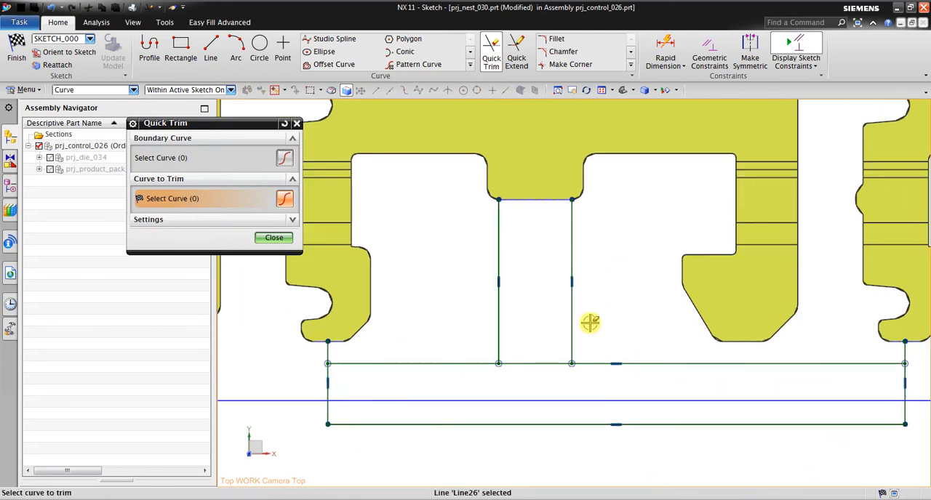
{"action": "left_click", "coordinate": [260, 48]}
{"action": "left_click", "coordinate": [506, 91]}
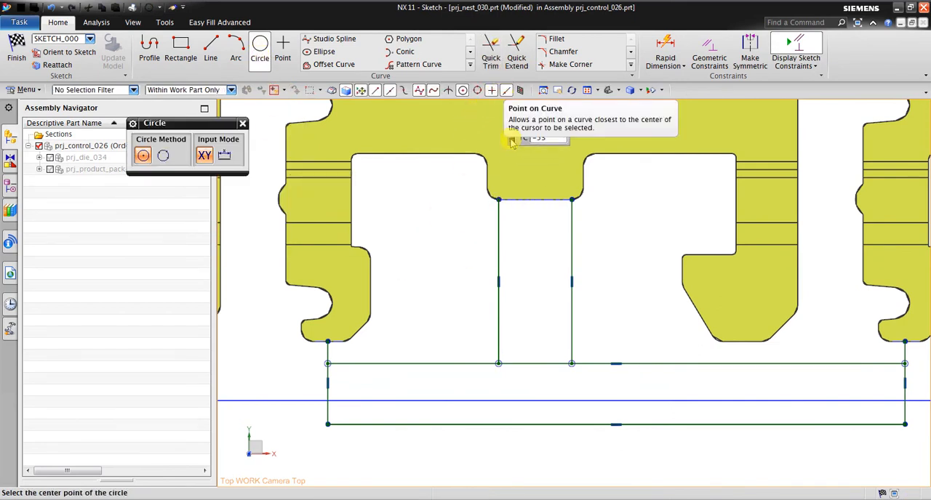
{"action": "left_click", "coordinate": [536, 364]}
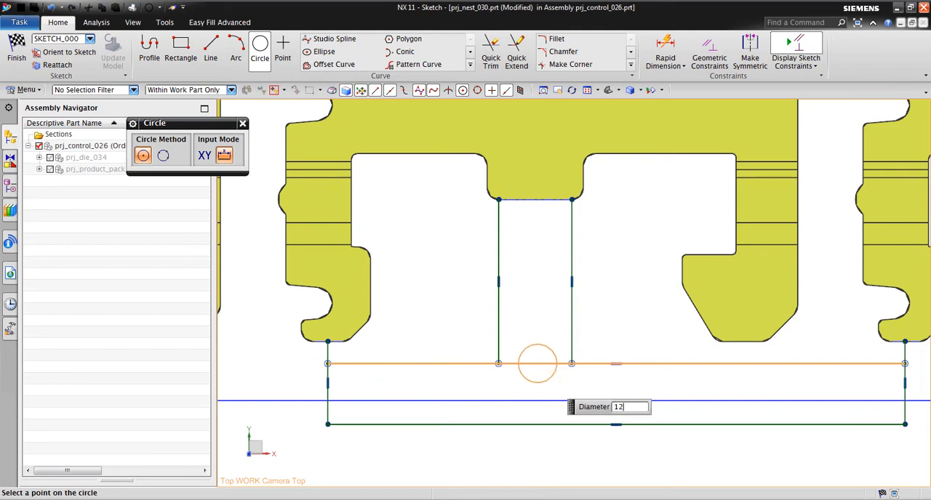
{"action": "type", "text": "12"}
{"action": "key", "text": "Return"}
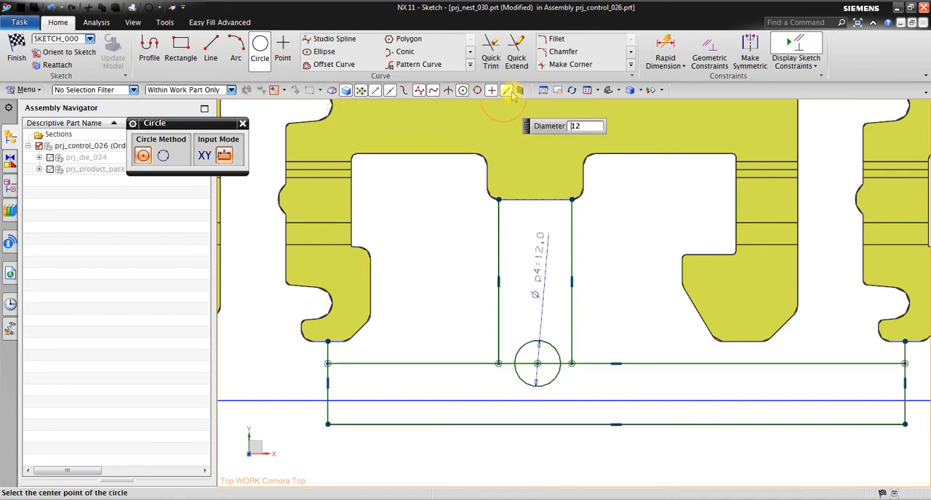
{"action": "left_click", "coordinate": [259, 49]}
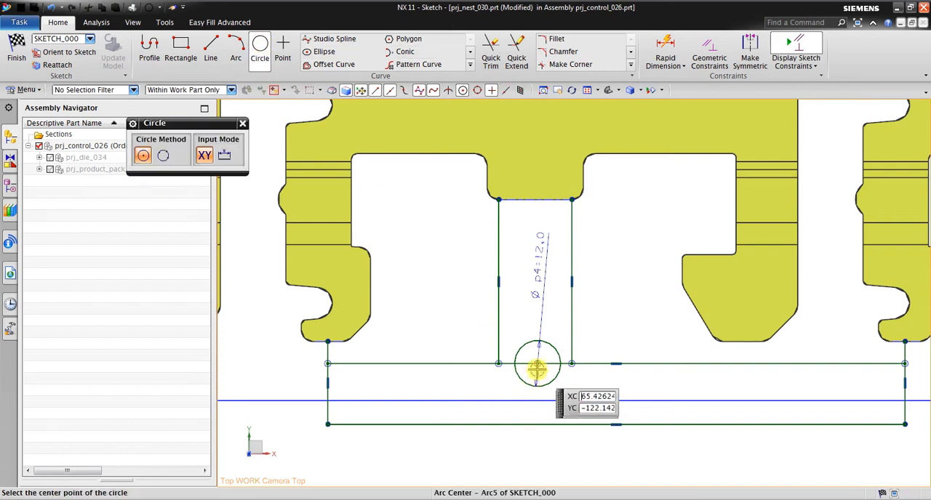
Trim away the upper horizontal line's segments between the two tab lines, including the part inside the pilot hole circle.
{"action": "left_click", "coordinate": [491, 51]}
{"action": "scroll", "coordinate": [522, 400], "scroll_direction": "up", "scroll_amount": 3}
{"action": "left_click", "coordinate": [498, 332]}
{"action": "left_click", "coordinate": [550, 335]}
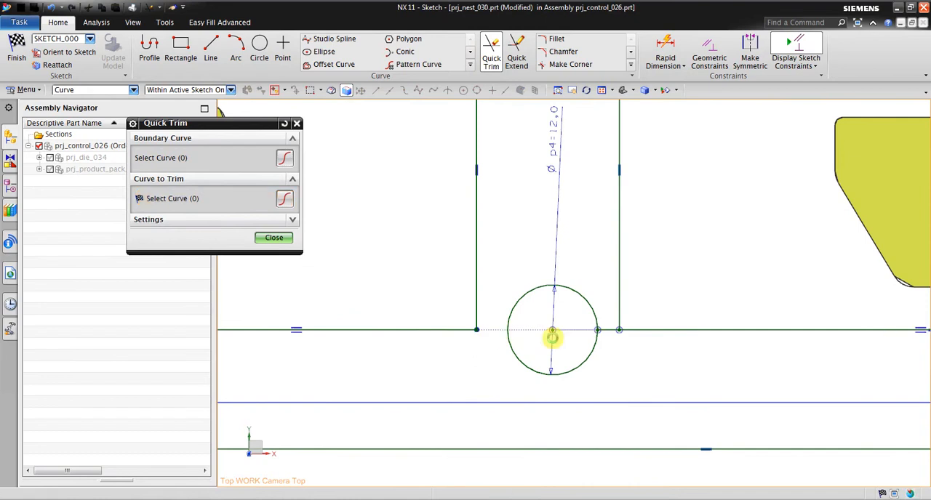
{"action": "left_click", "coordinate": [609, 331]}
Fillet the two corners between the tab lines and the upper horizontal line with radius 5.
{"action": "left_click", "coordinate": [554, 39]}
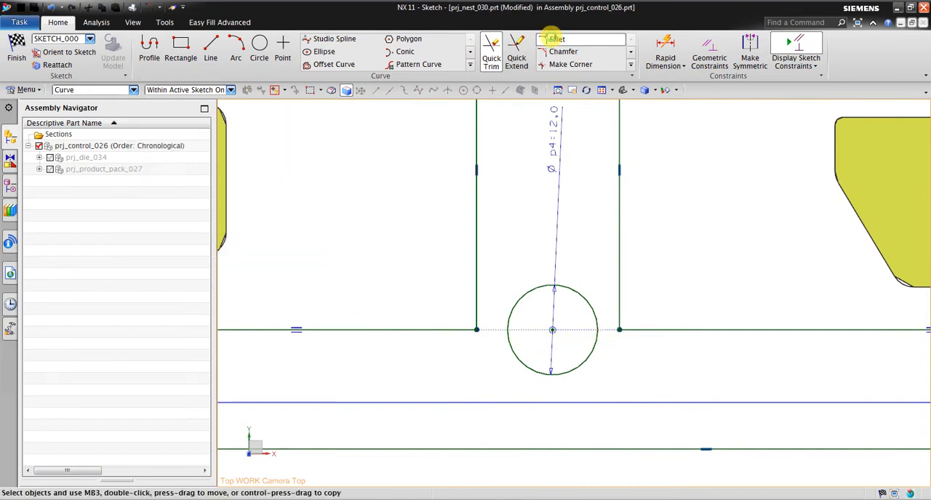
{"action": "left_click", "coordinate": [478, 304]}
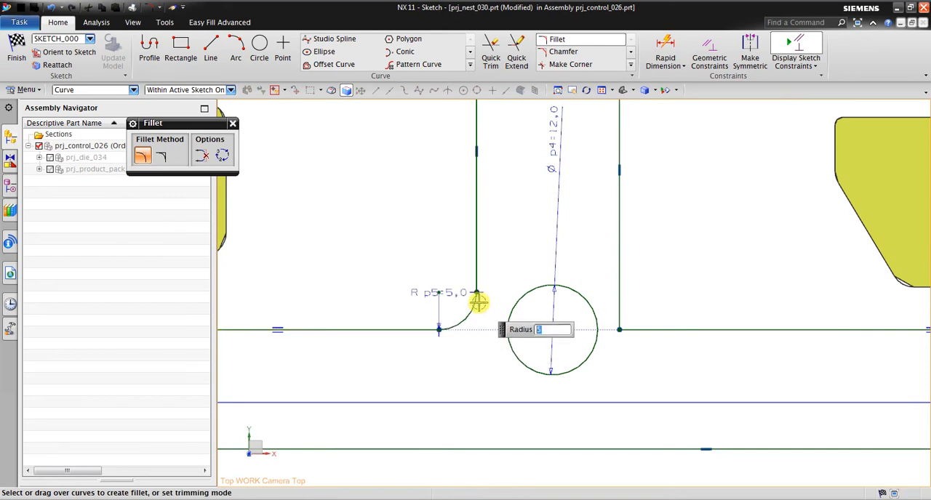
{"action": "left_click", "coordinate": [648, 331]}
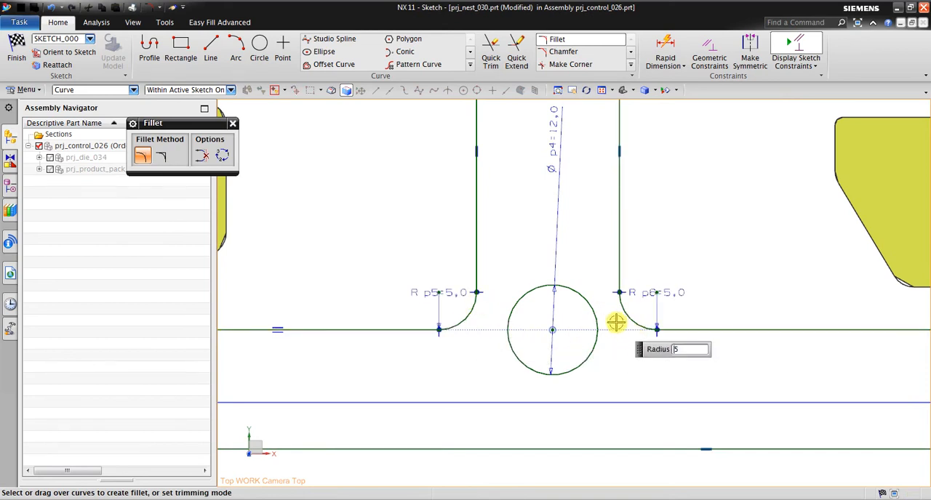
Draw a short vertical line down from the large hook's bottom edge midpoint and trim it at the upper horizontal line.
{"action": "scroll", "coordinate": [618, 331], "scroll_direction": "down", "scroll_amount": 3}
{"action": "left_click", "coordinate": [209, 58]}
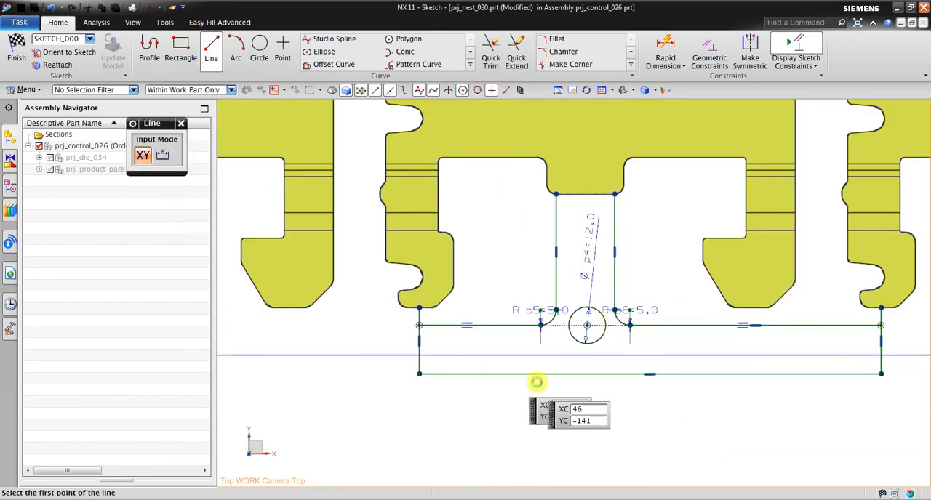
{"action": "left_click", "coordinate": [750, 308]}
{"action": "left_click", "coordinate": [750, 338]}
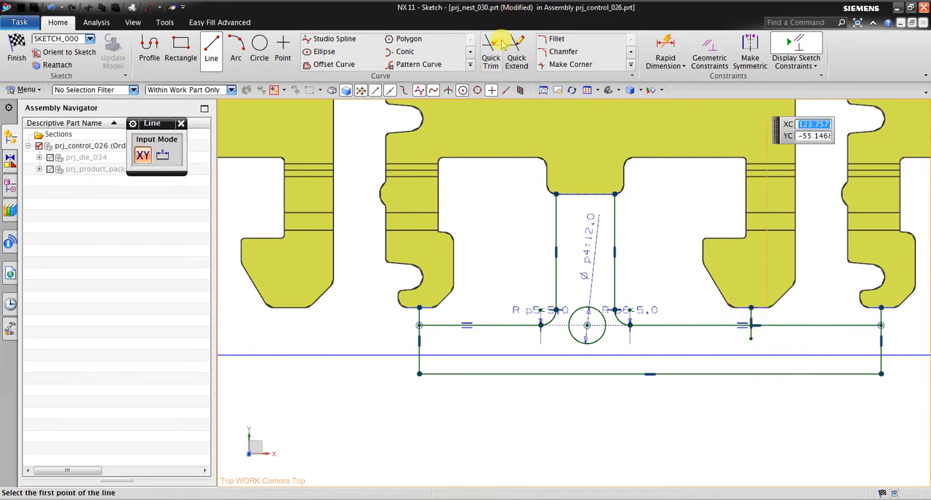
{"action": "left_click", "coordinate": [491, 58]}
{"action": "left_click", "coordinate": [752, 333]}
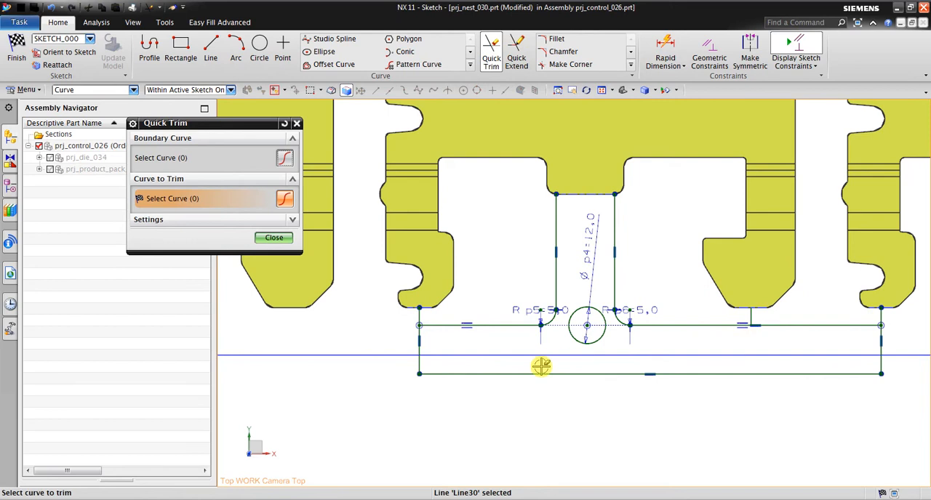
Switch to the PowerPoint tutorial to compare the Scrap Design slide's upper and lower outlines with the sketch, and return to NX.
{"action": "key", "text": "alt+Tab"}
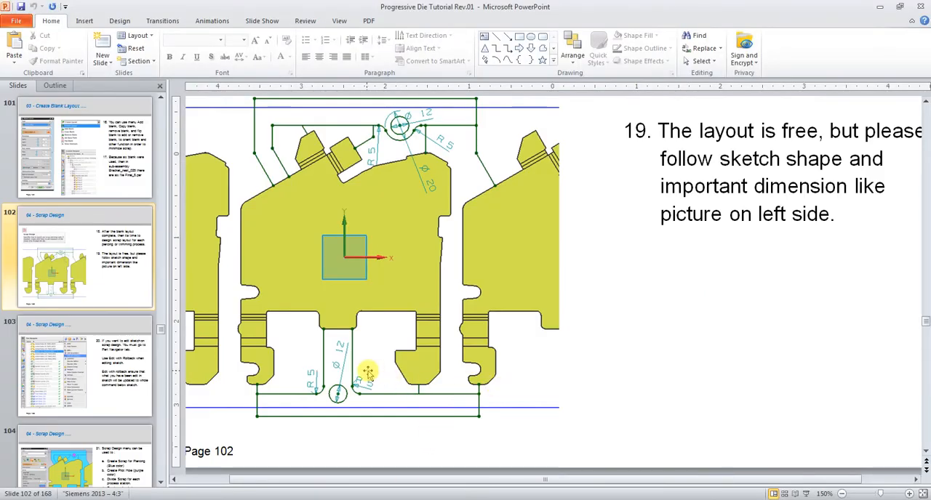
{"action": "scroll", "coordinate": [402, 412], "scroll_direction": "down", "scroll_amount": 3}
{"action": "scroll", "coordinate": [491, 393], "scroll_direction": "up", "scroll_amount": 3}
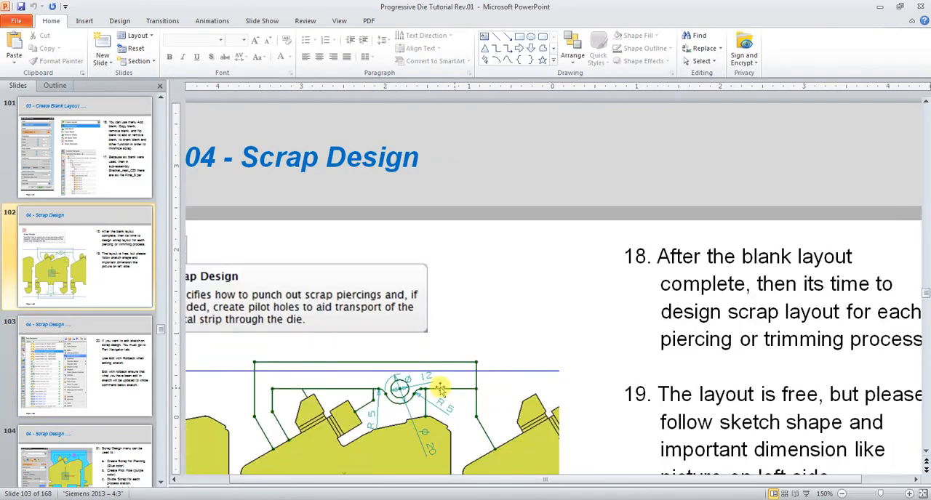
{"action": "scroll", "coordinate": [437, 251], "scroll_direction": "down", "scroll_amount": 4}
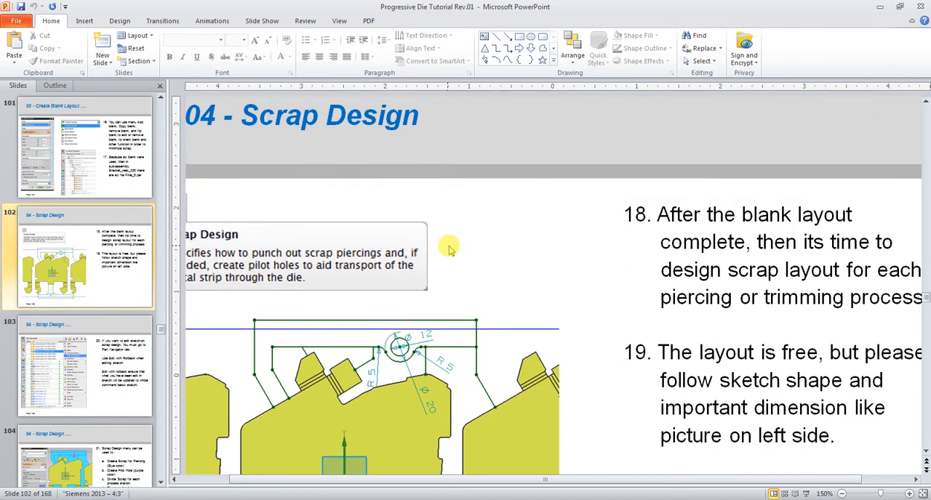
{"action": "scroll", "coordinate": [445, 246], "scroll_direction": "down", "scroll_amount": 2}
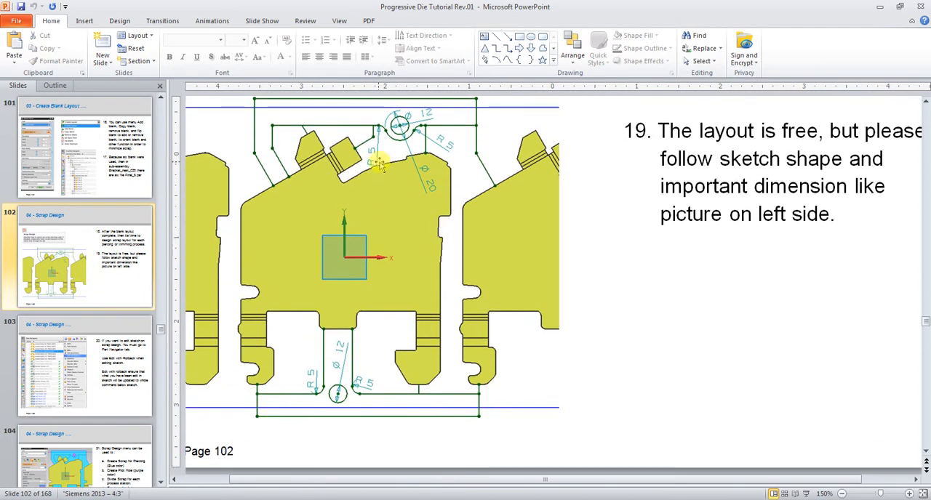
{"action": "scroll", "coordinate": [413, 203], "scroll_direction": "up", "scroll_amount": 1}
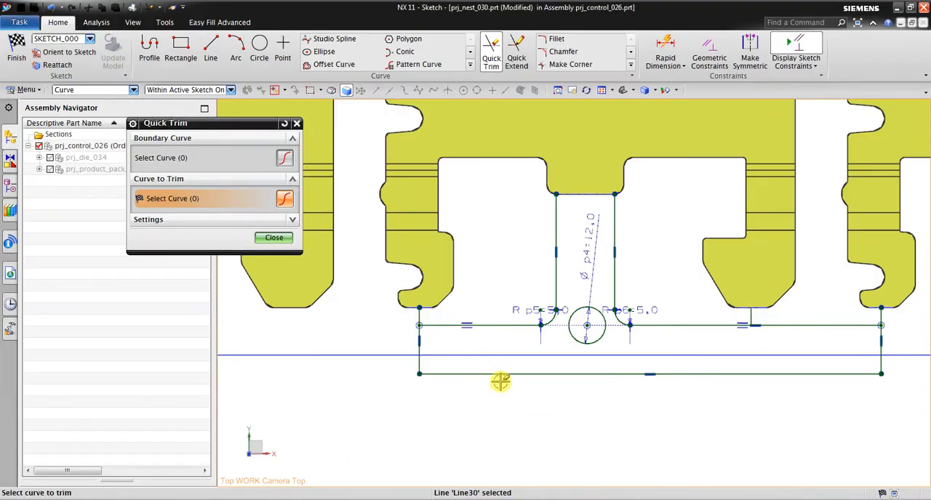
End the Quick Trim command and finish the scrap outline sketch.
{"action": "scroll", "coordinate": [500, 381], "scroll_direction": "up", "scroll_amount": 1}
{"action": "left_click", "coordinate": [611, 91]}
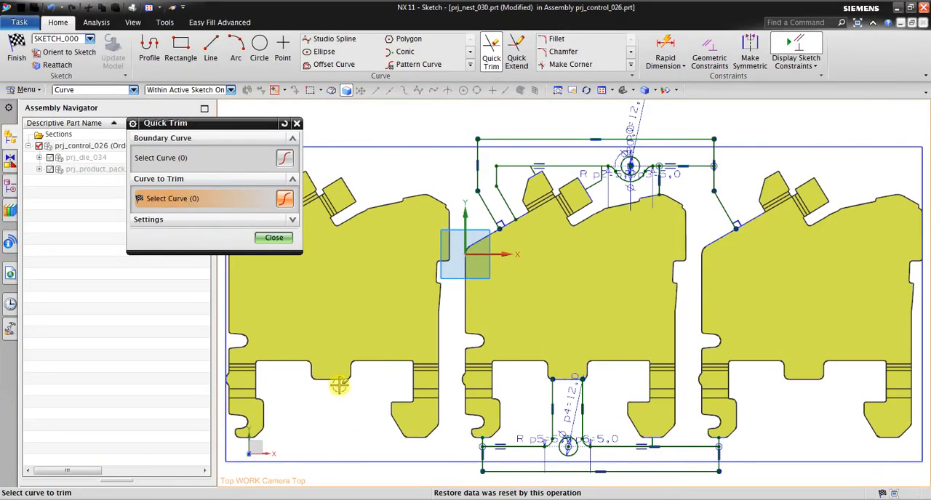
{"action": "left_click", "coordinate": [274, 238]}
{"action": "left_click", "coordinate": [16, 54]}
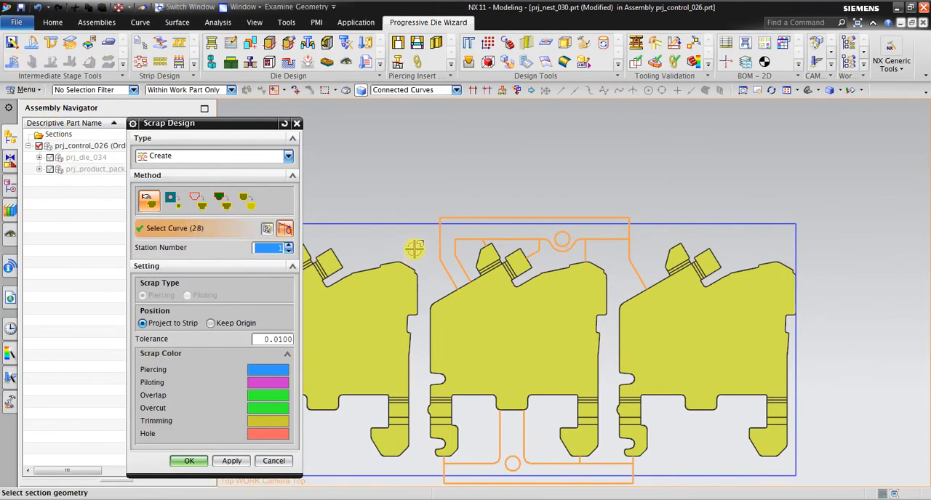
Create the blank boundary scrap for station 1 from only the outermost upper and lower sketch outlines, using Connected Curves.
{"action": "left_click", "coordinate": [459, 218], "text": "shift"}
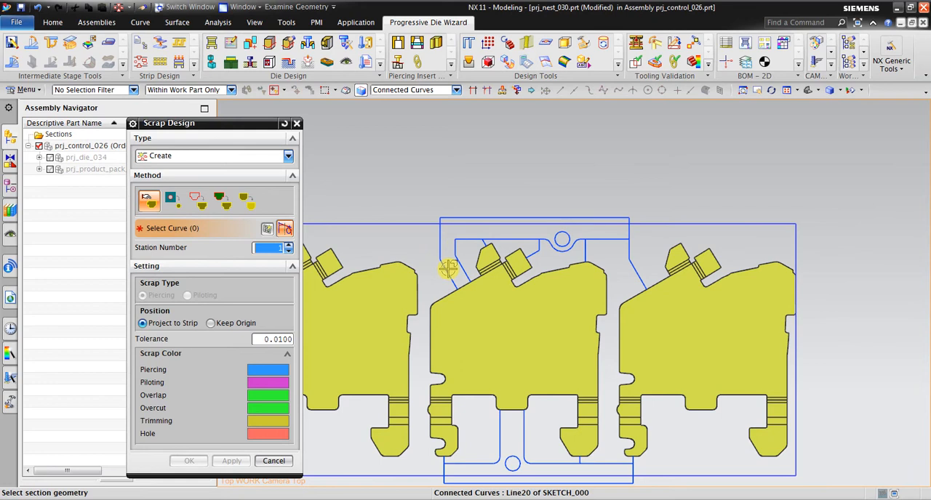
{"action": "left_click", "coordinate": [404, 90]}
{"action": "left_click", "coordinate": [402, 110]}
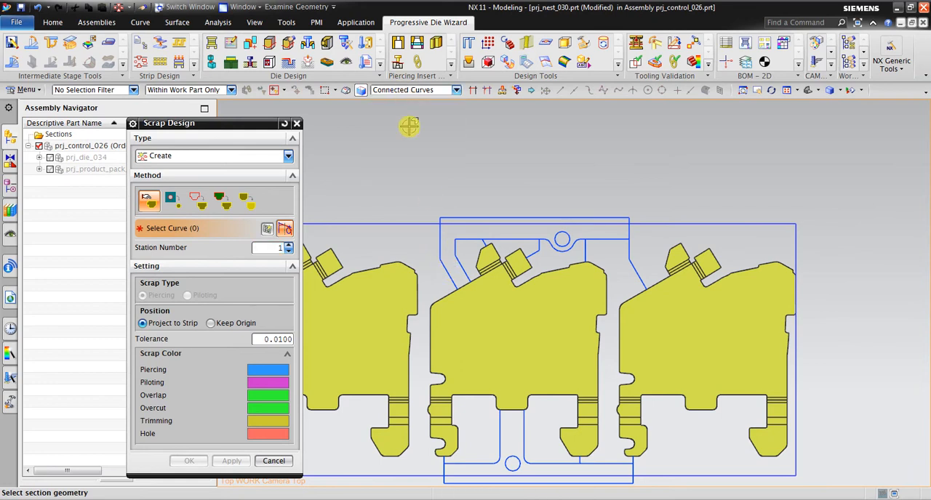
{"action": "left_click", "coordinate": [445, 264]}
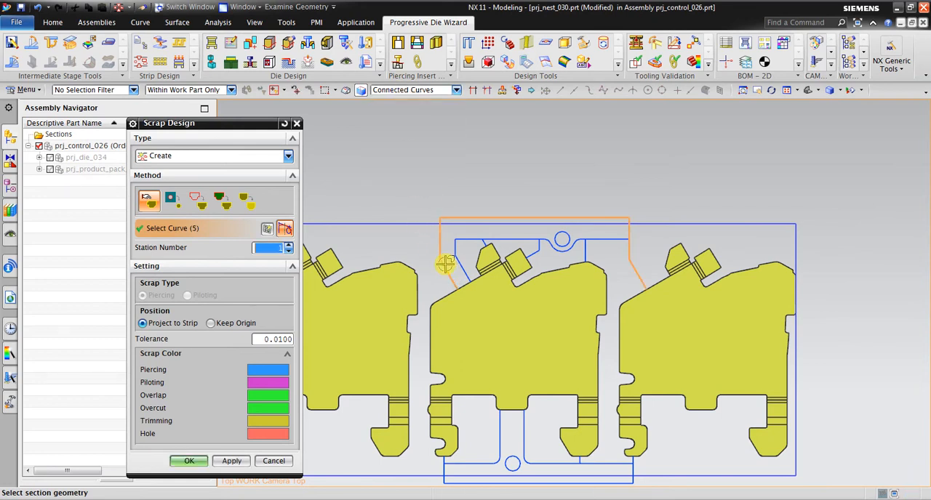
{"action": "left_click", "coordinate": [618, 482]}
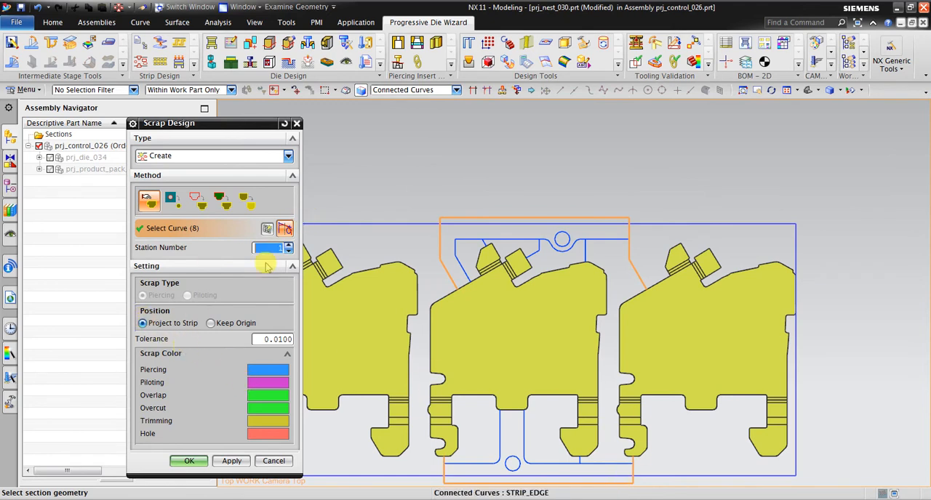
{"action": "left_click", "coordinate": [246, 463]}
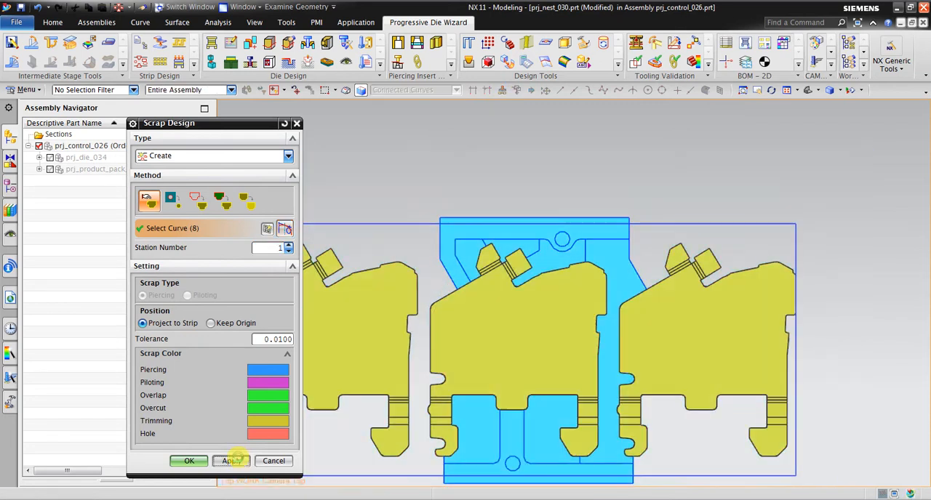
{"action": "scroll", "coordinate": [499, 427], "scroll_direction": "up", "scroll_amount": 1}
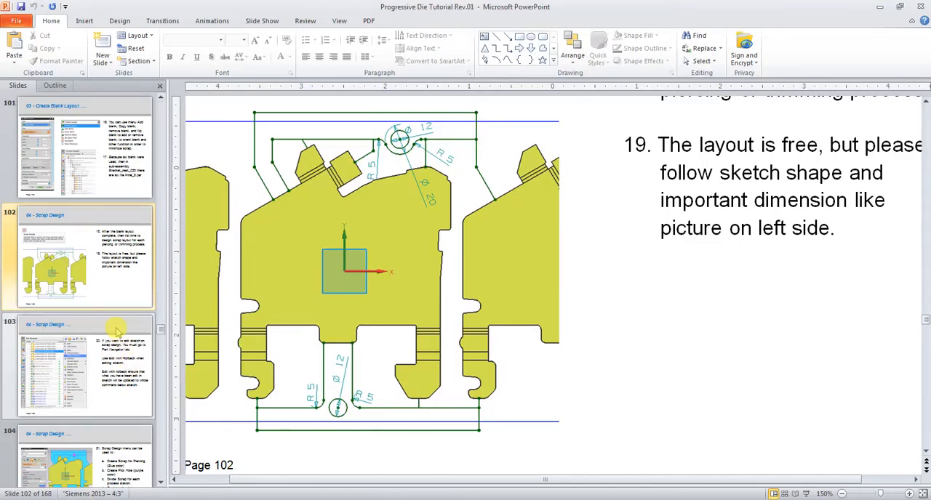
Switch to the PowerPoint tutorial to read Scrap Design slides 104 and 105 on pilot holes and scrap division, and return to NX.
{"action": "scroll", "coordinate": [114, 329], "scroll_direction": "down", "scroll_amount": 3}
{"action": "left_click", "coordinate": [62, 295]}
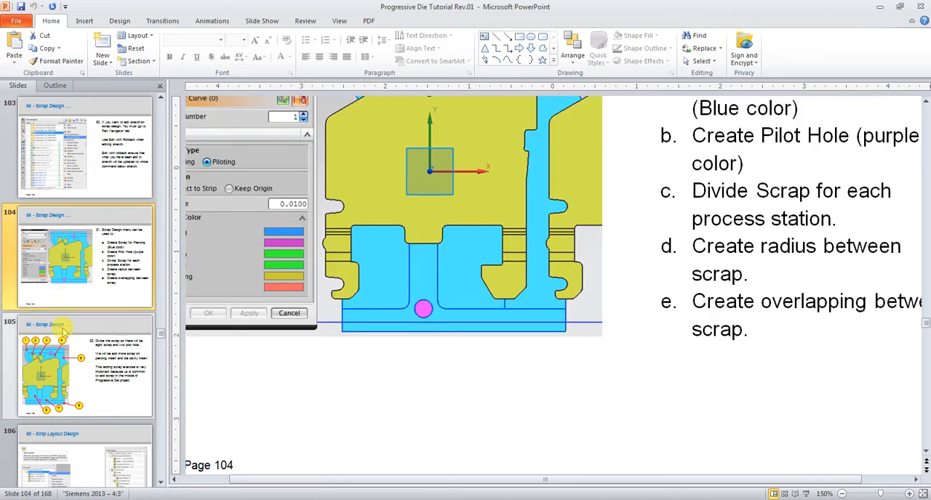
{"action": "left_click", "coordinate": [108, 361]}
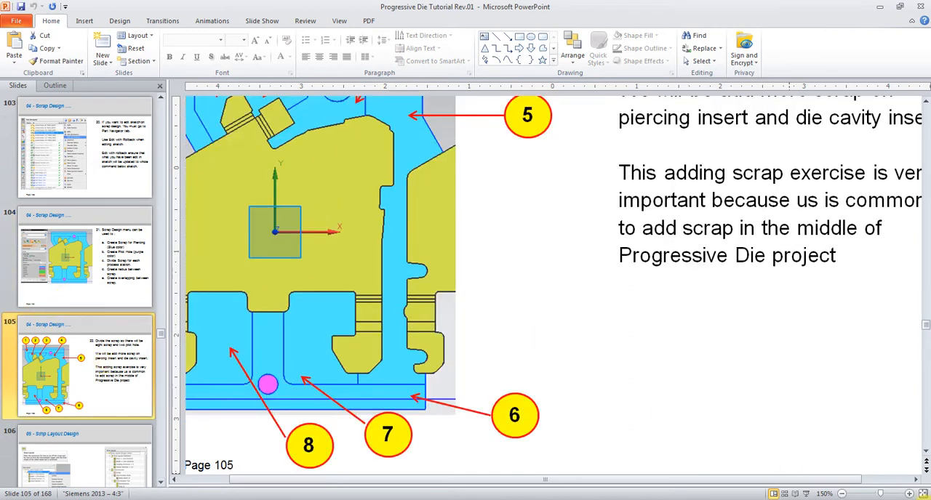
{"action": "left_click", "coordinate": [924, 495]}
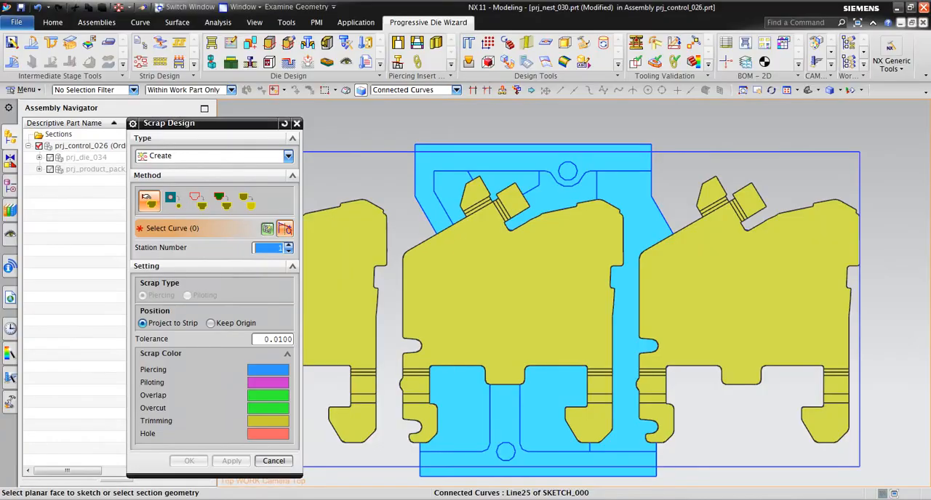
Create a Piloting scrap with the Closed Curves method from the upper pilot hole circle, projected to the strip.
{"action": "left_click", "coordinate": [172, 202]}
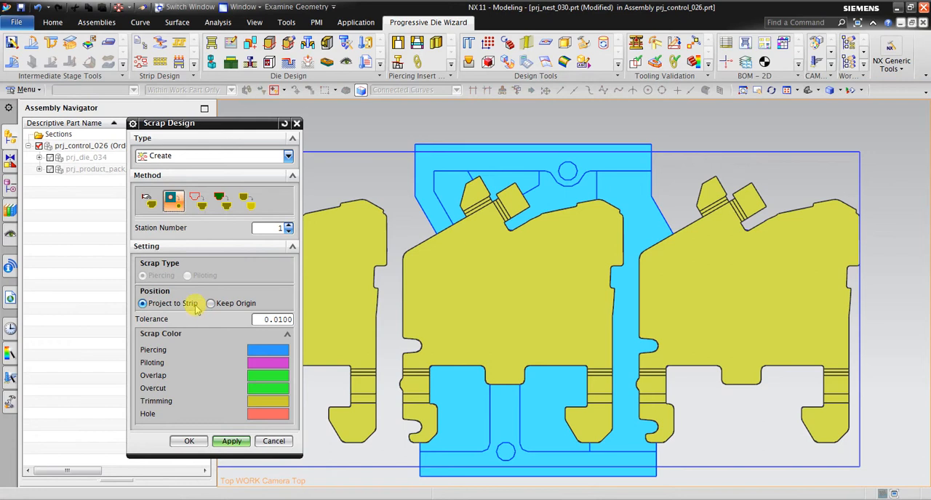
{"action": "left_click", "coordinate": [200, 210]}
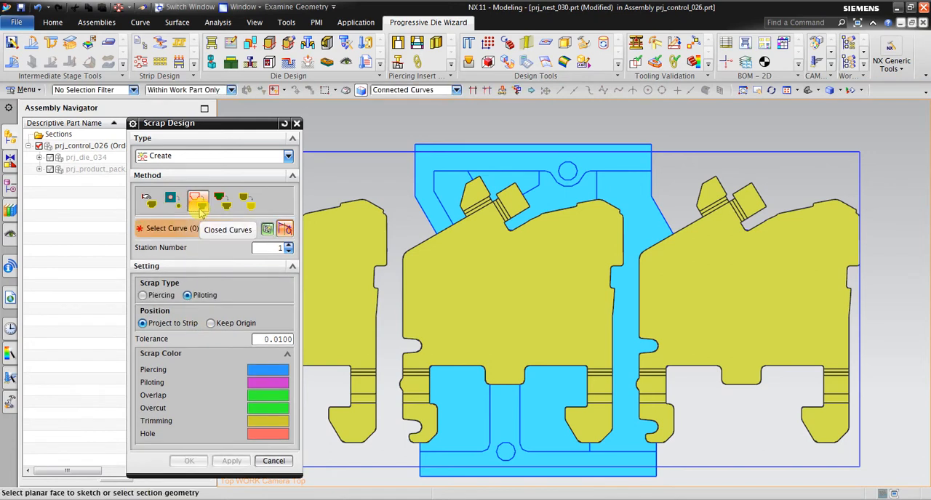
{"action": "left_click", "coordinate": [206, 295]}
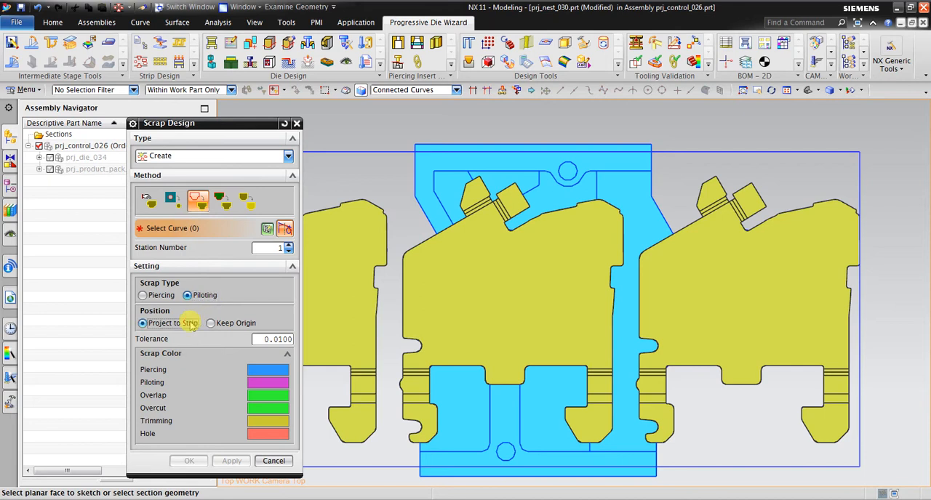
{"action": "scroll", "coordinate": [568, 130], "scroll_direction": "up", "scroll_amount": 3}
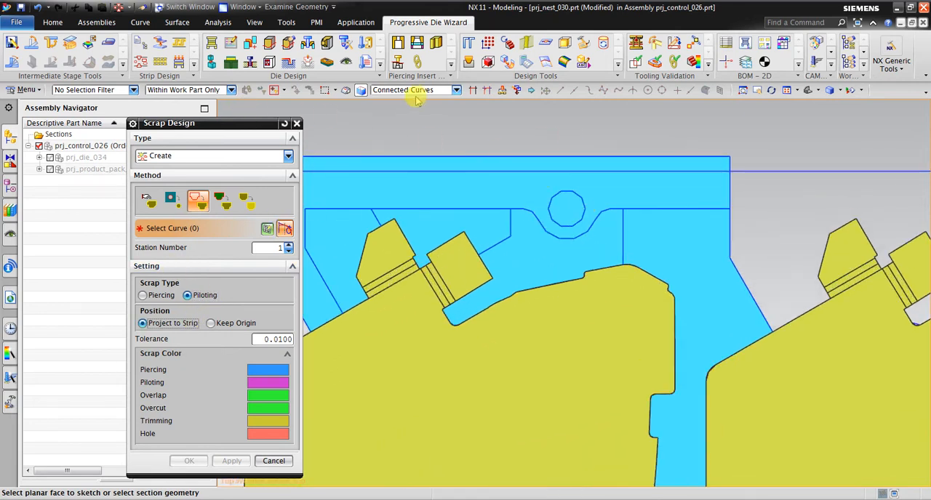
{"action": "scroll", "coordinate": [588, 194], "scroll_direction": "up", "scroll_amount": 4}
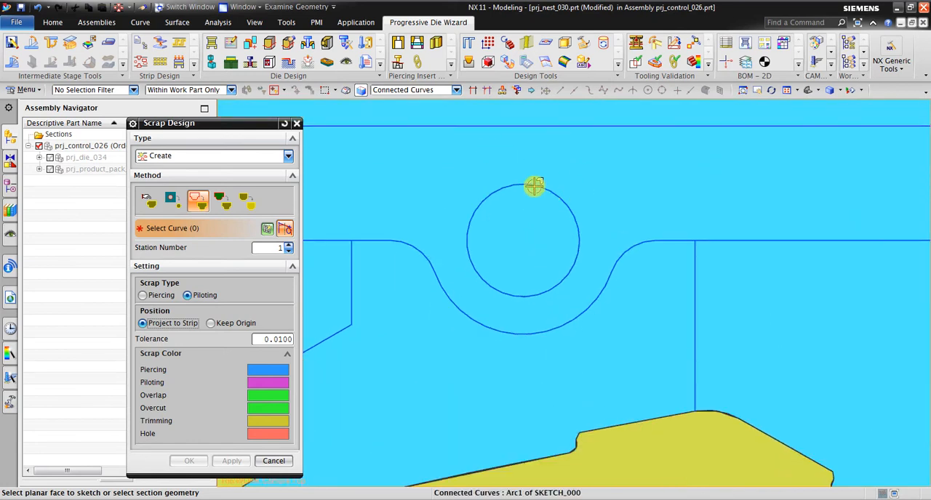
{"action": "left_click", "coordinate": [533, 186]}
{"action": "scroll", "coordinate": [534, 187], "scroll_direction": "down", "scroll_amount": 4}
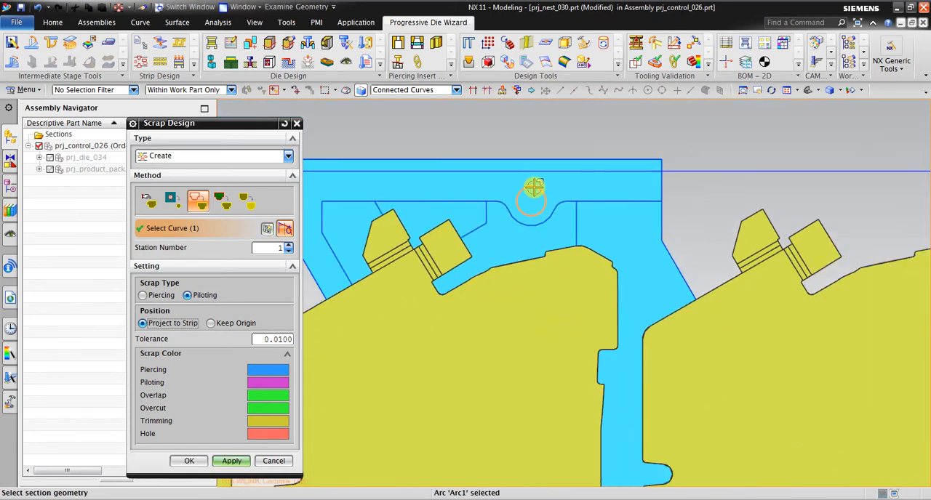
{"action": "left_click", "coordinate": [225, 464]}
Create a second Piloting scrap from the lower pilot hole circle between the two tab lines.
{"action": "scroll", "coordinate": [502, 182], "scroll_direction": "down", "scroll_amount": 2}
{"action": "scroll", "coordinate": [517, 193], "scroll_direction": "up", "scroll_amount": 4}
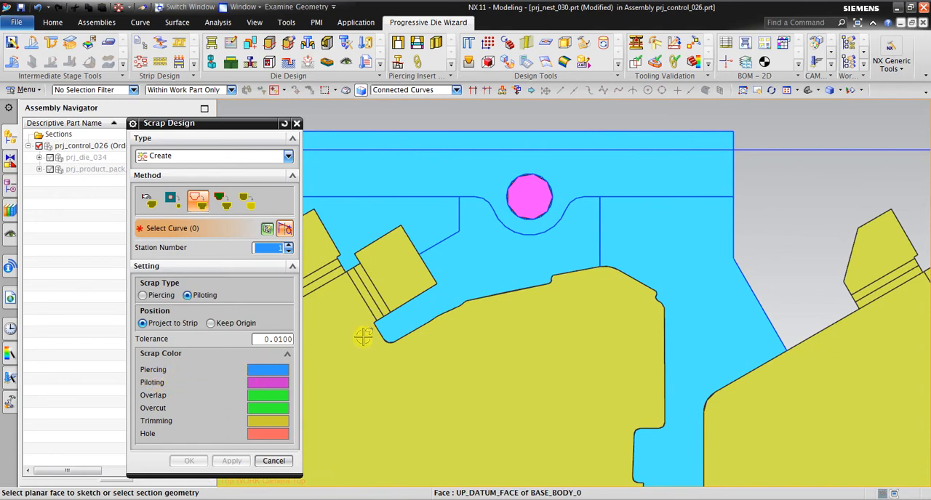
{"action": "scroll", "coordinate": [543, 208], "scroll_direction": "down", "scroll_amount": 7}
{"action": "scroll", "coordinate": [526, 332], "scroll_direction": "up", "scroll_amount": 4}
{"action": "scroll", "coordinate": [498, 403], "scroll_direction": "up", "scroll_amount": 4}
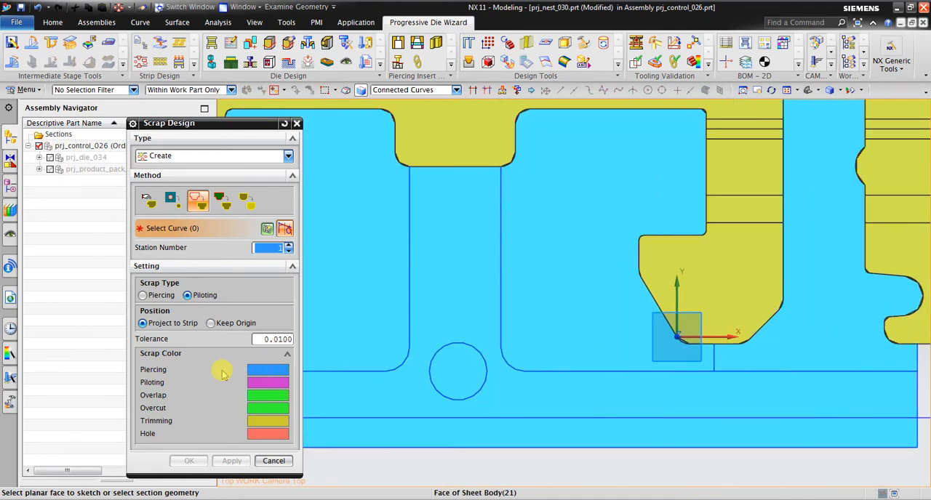
{"action": "scroll", "coordinate": [463, 344], "scroll_direction": "up", "scroll_amount": 3}
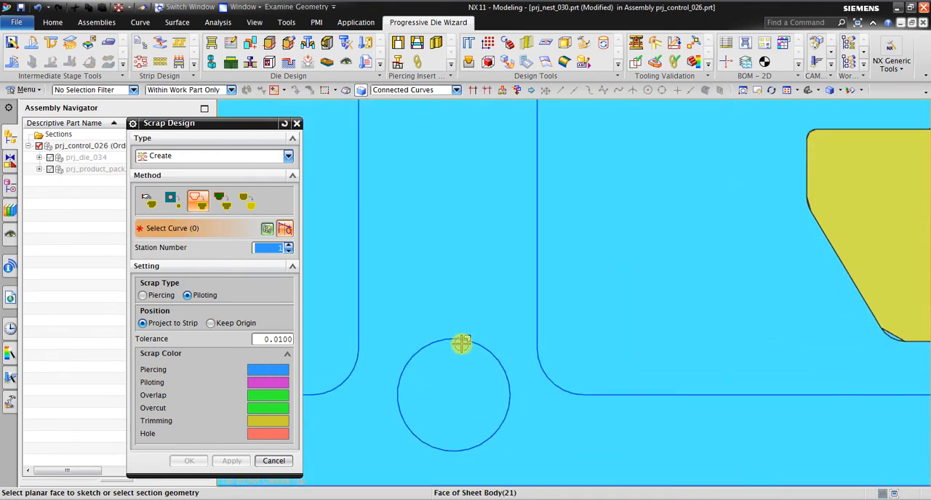
{"action": "left_click", "coordinate": [455, 337]}
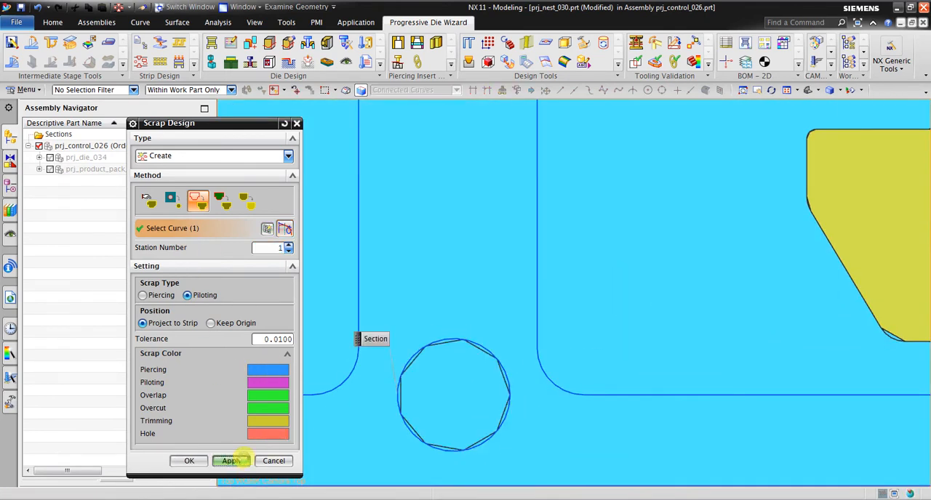
{"action": "left_click", "coordinate": [232, 461]}
{"action": "scroll", "coordinate": [441, 357], "scroll_direction": "down", "scroll_amount": 5}
{"action": "scroll", "coordinate": [490, 283], "scroll_direction": "up", "scroll_amount": 1}
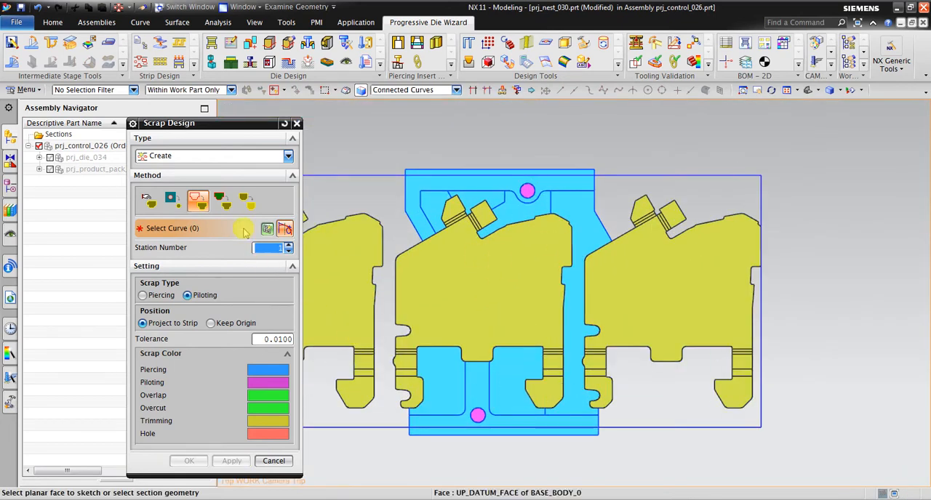
Change Scrap Design to Edit and split the blue scrap along the connected inner line of the upper outline.
{"action": "left_click", "coordinate": [217, 157]}
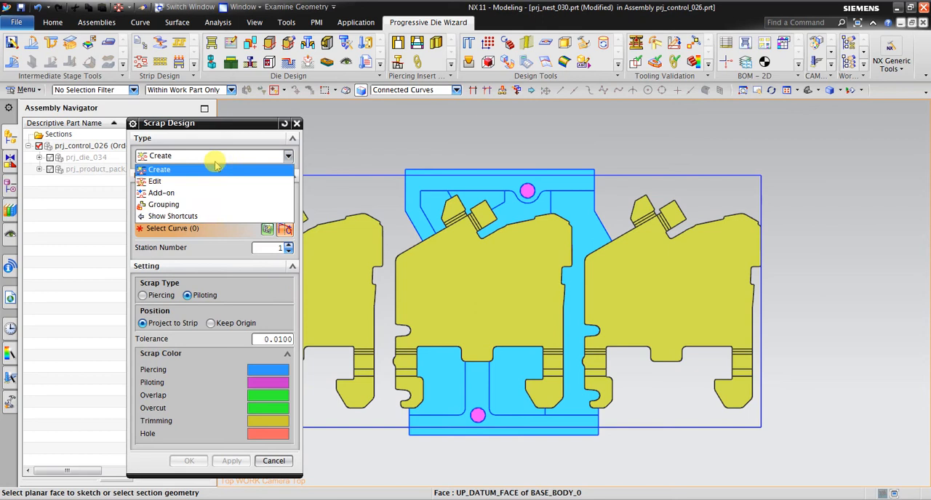
{"action": "left_click", "coordinate": [216, 168]}
{"action": "left_click", "coordinate": [216, 157]}
{"action": "left_click", "coordinate": [208, 181]}
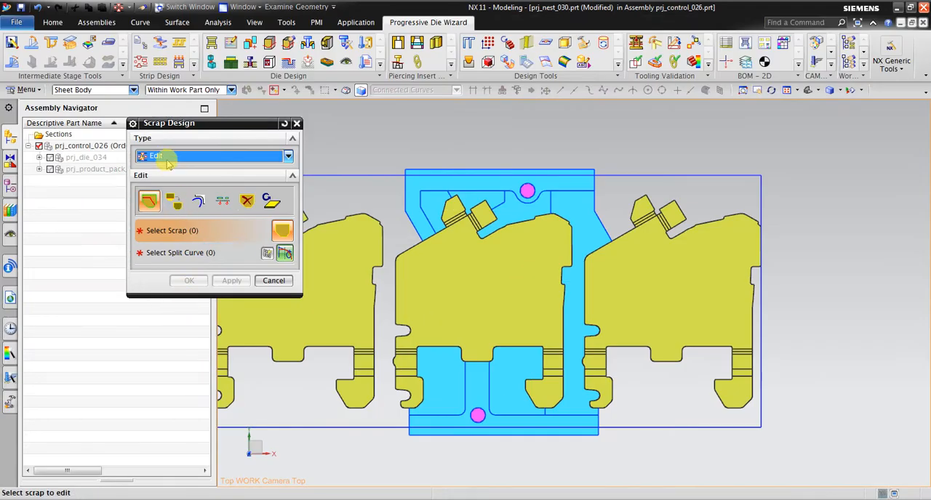
{"action": "left_click", "coordinate": [167, 157]}
{"action": "left_click", "coordinate": [162, 181]}
{"action": "left_click", "coordinate": [148, 203]}
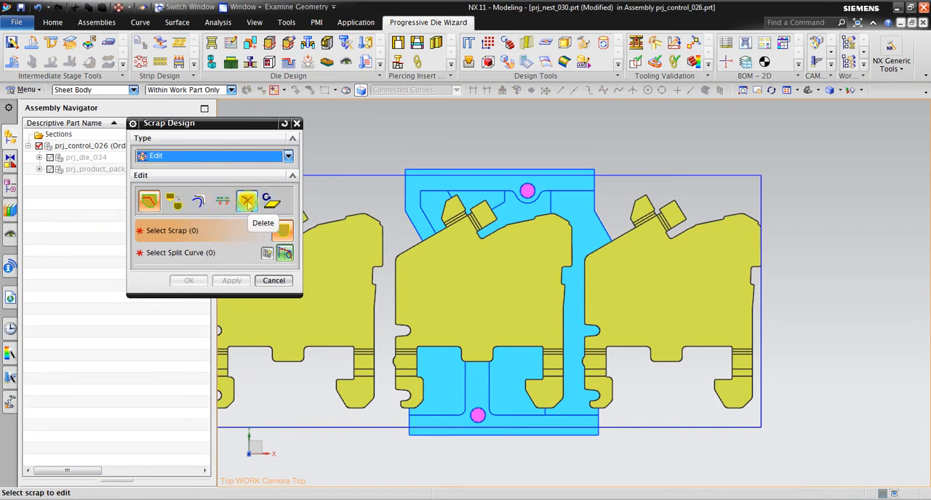
{"action": "left_click", "coordinate": [150, 202]}
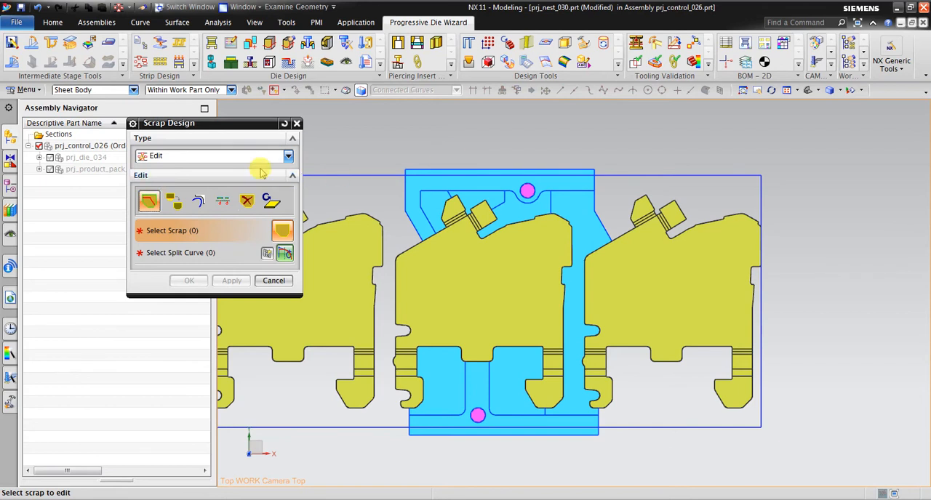
{"action": "scroll", "coordinate": [417, 150], "scroll_direction": "up", "scroll_amount": 3}
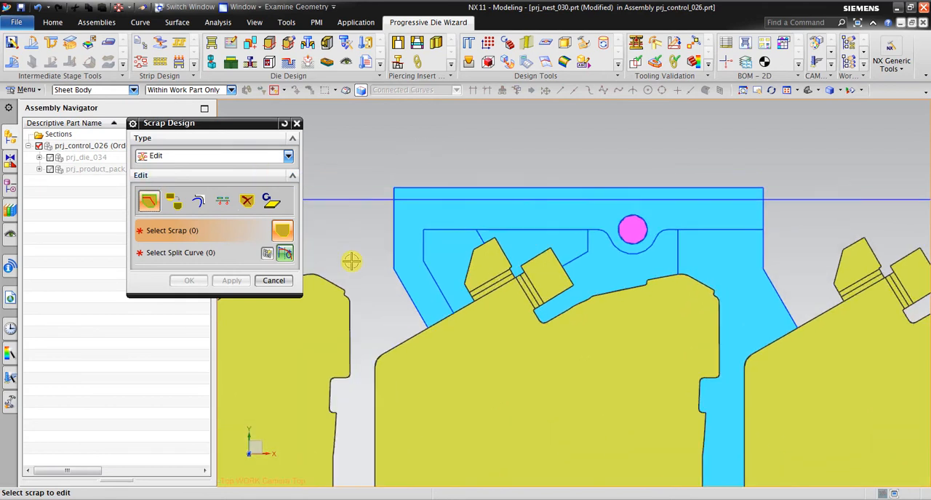
{"action": "left_click", "coordinate": [406, 226]}
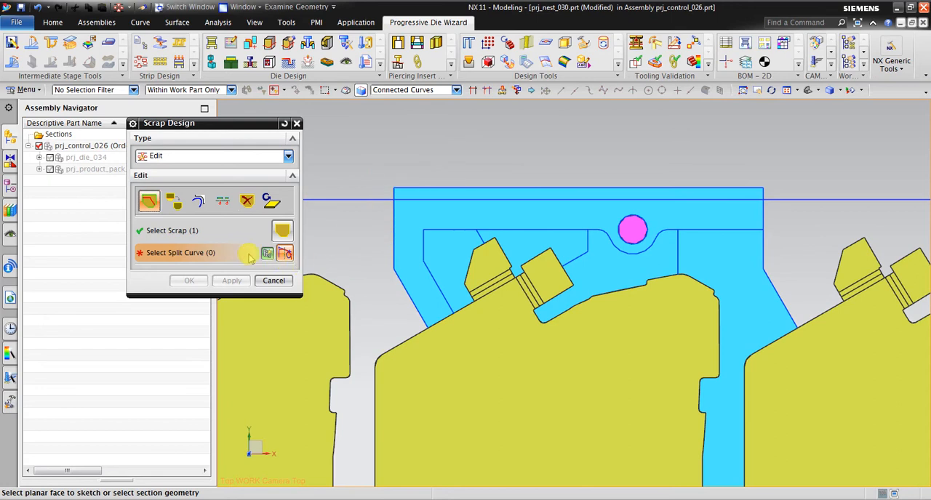
{"action": "left_click", "coordinate": [432, 273]}
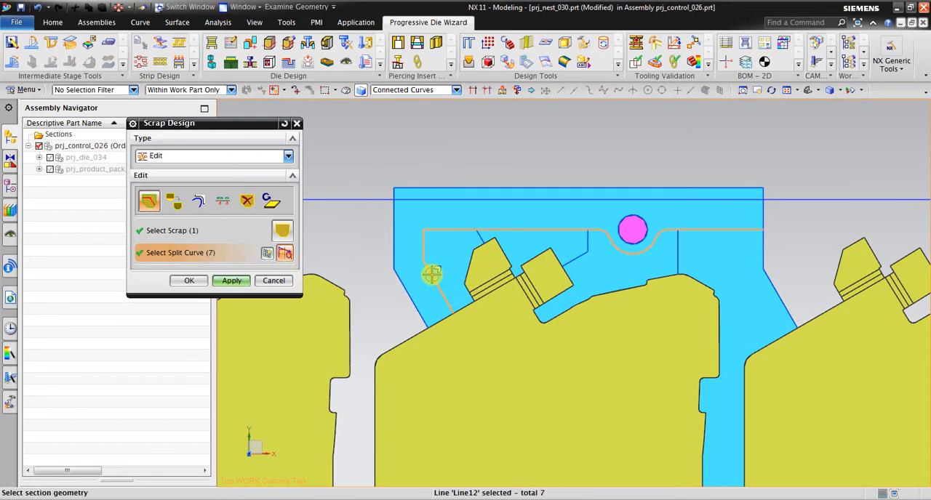
{"action": "left_click", "coordinate": [232, 283]}
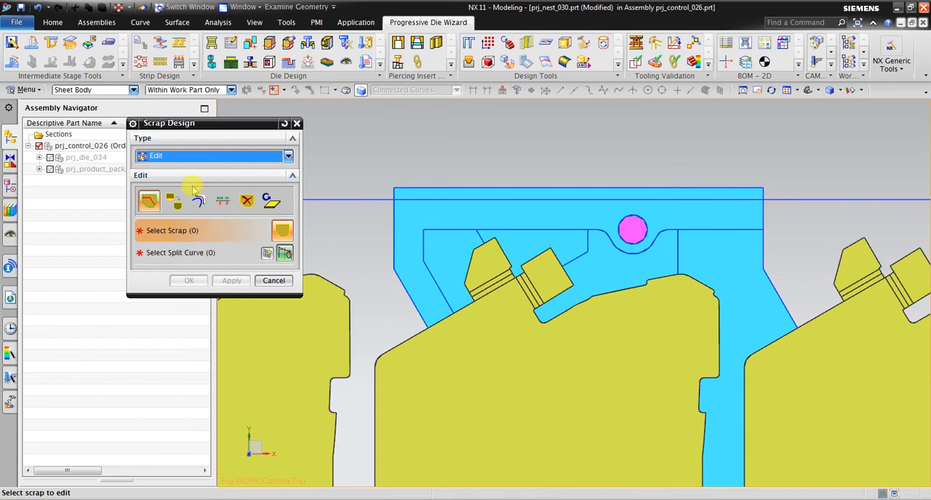
Check the split by selecting the scrap bodies individually in the Delete edit method, and return to the Split method.
{"action": "left_click", "coordinate": [245, 203]}
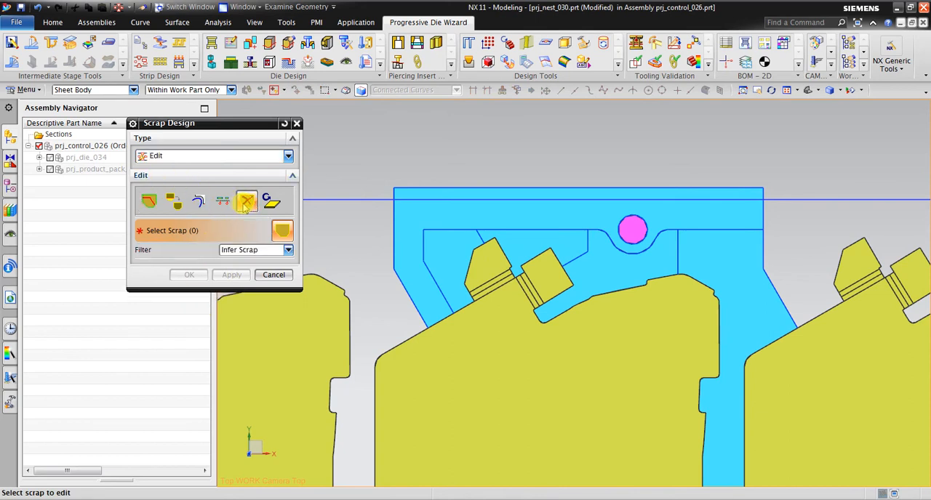
{"action": "left_click", "coordinate": [442, 211]}
{"action": "left_click", "coordinate": [453, 244]}
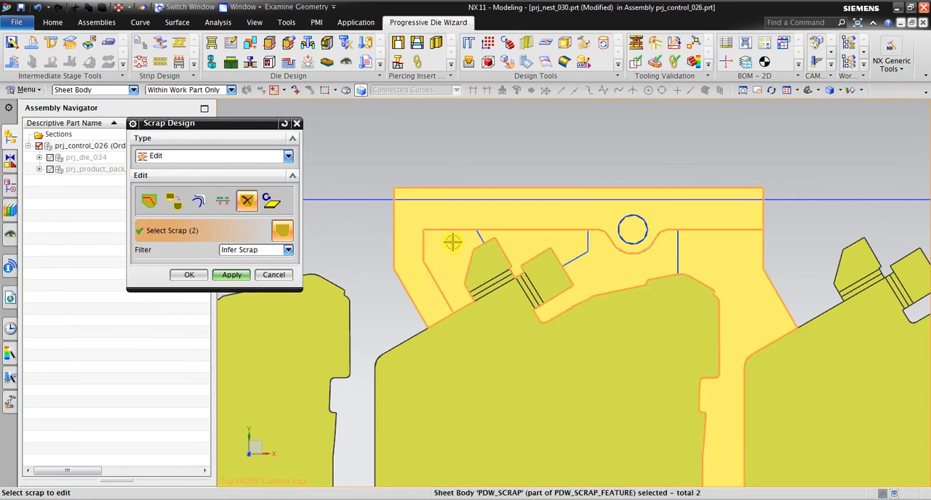
{"action": "left_click", "coordinate": [447, 243], "text": "shift"}
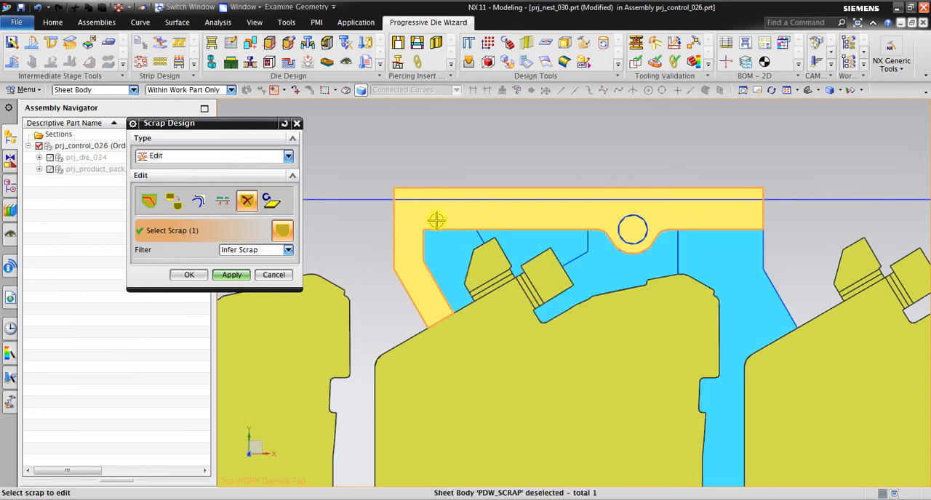
{"action": "left_click", "coordinate": [456, 246]}
{"action": "left_click", "coordinate": [464, 246], "text": "shift"}
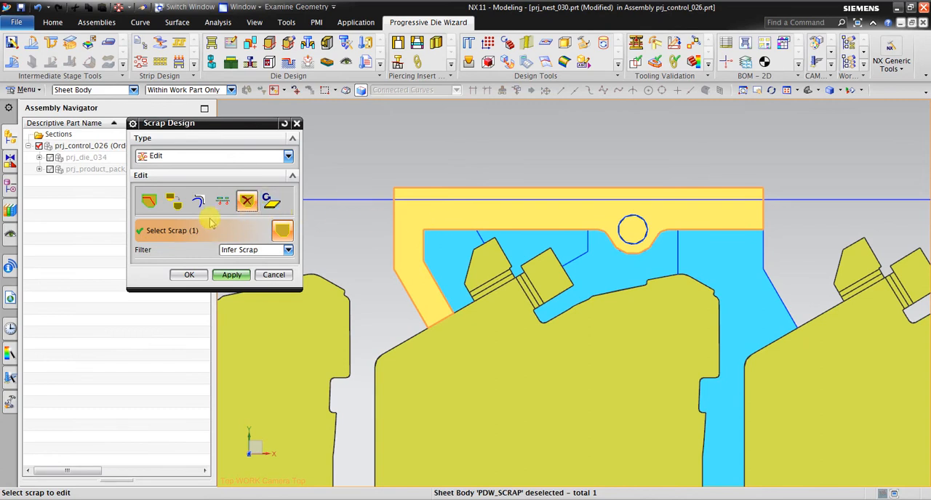
{"action": "left_click", "coordinate": [149, 201]}
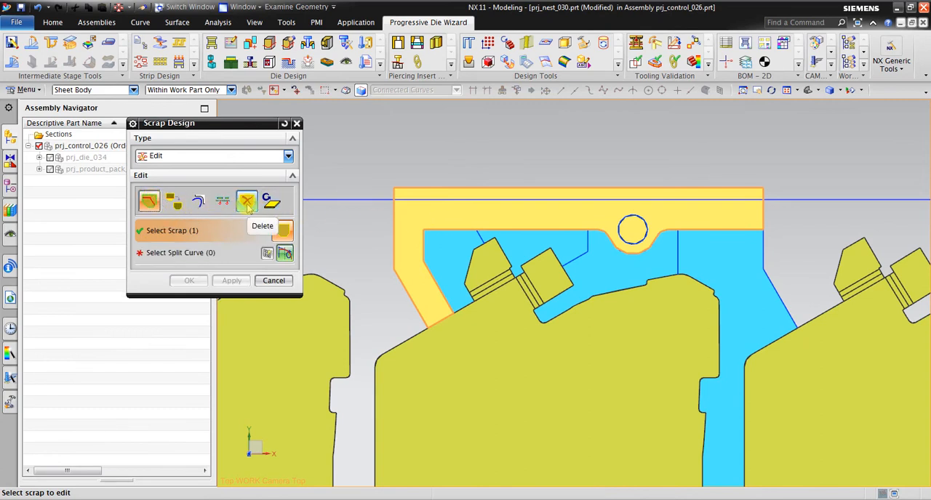
Split the inner upper scrap along the short slanted line above the first angled tab.
{"action": "left_click", "coordinate": [235, 231]}
{"action": "left_click", "coordinate": [440, 243], "text": "shift"}
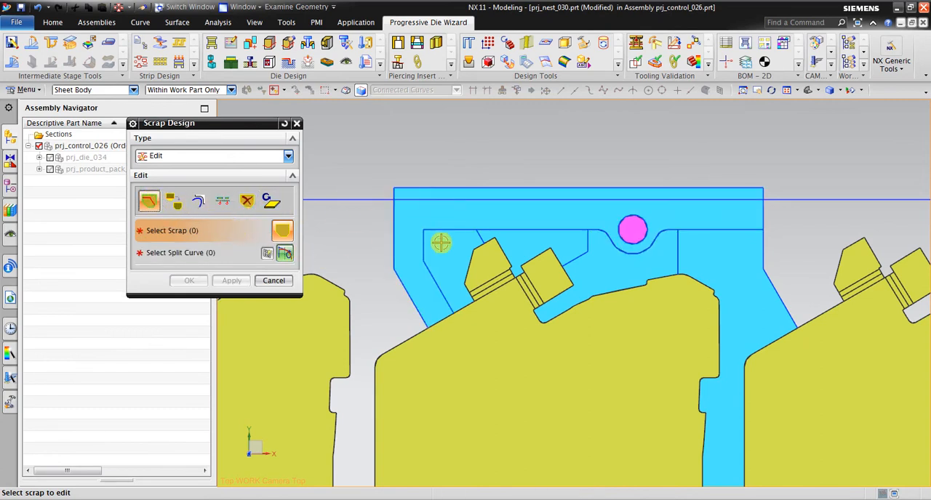
{"action": "left_click", "coordinate": [451, 243]}
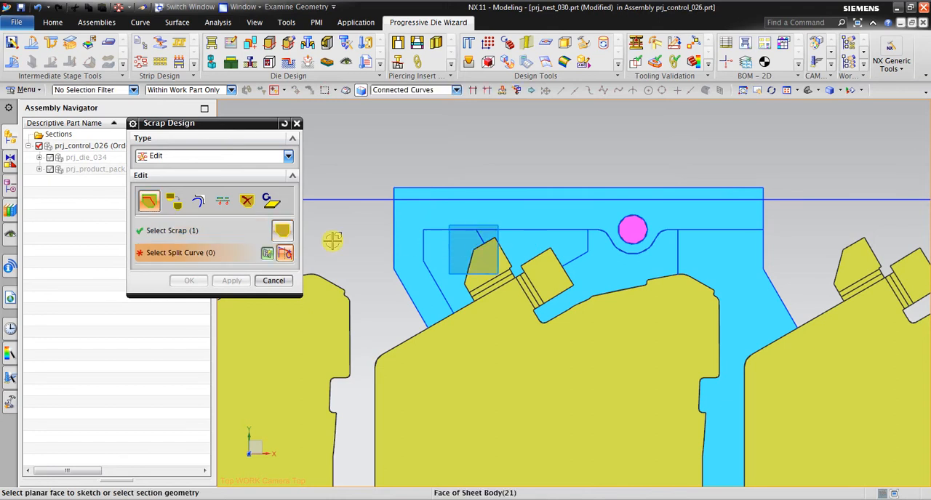
{"action": "scroll", "coordinate": [509, 243], "scroll_direction": "up", "scroll_amount": 3}
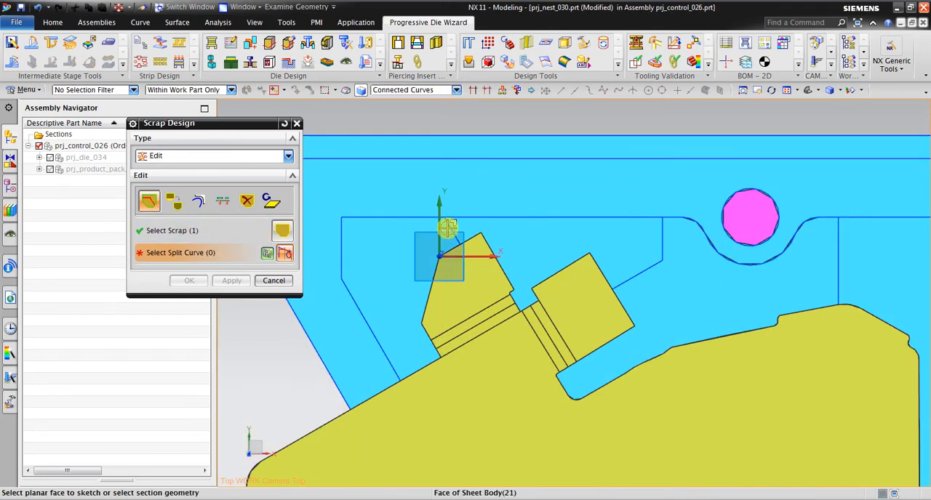
{"action": "left_click", "coordinate": [453, 250]}
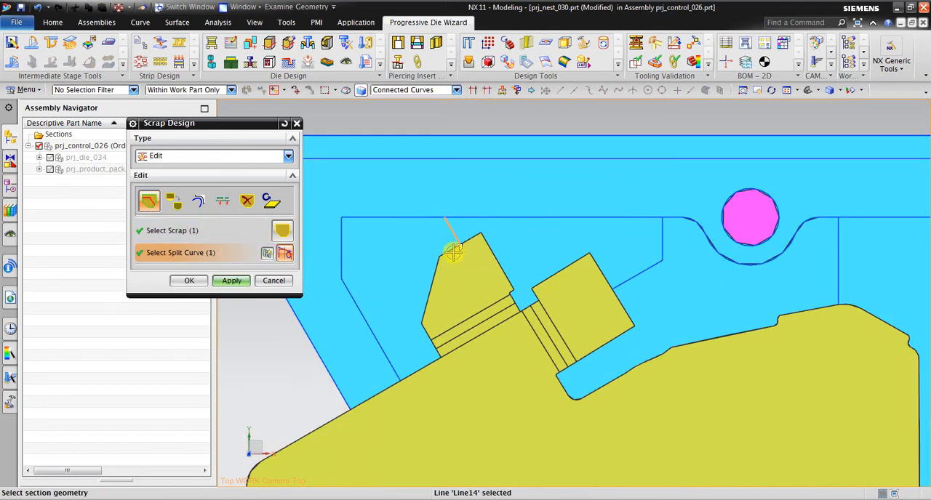
{"action": "left_click", "coordinate": [239, 285]}
Check the upper split by selecting the scrap pieces beside the slanted line in the Delete edit method, and return to Split.
{"action": "left_click", "coordinate": [247, 201]}
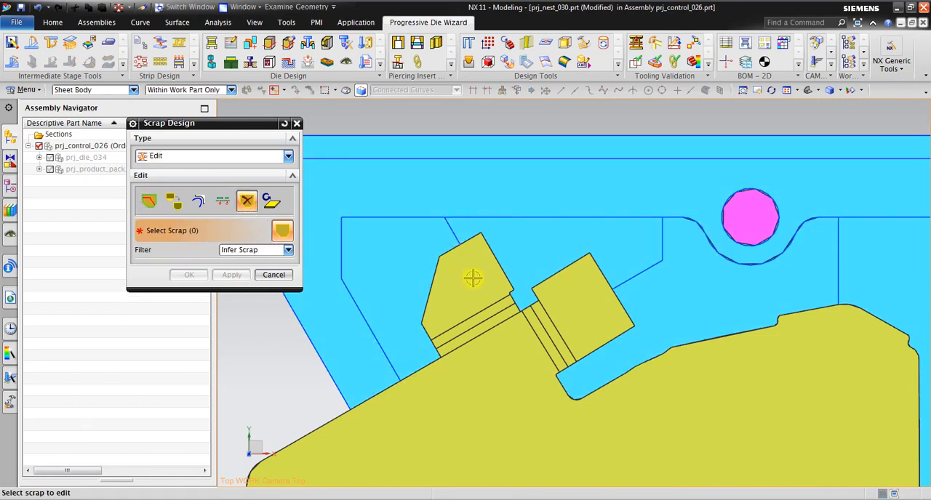
{"action": "left_click", "coordinate": [420, 240]}
{"action": "left_click", "coordinate": [486, 234]}
{"action": "scroll", "coordinate": [485, 234], "scroll_direction": "down", "scroll_amount": 5}
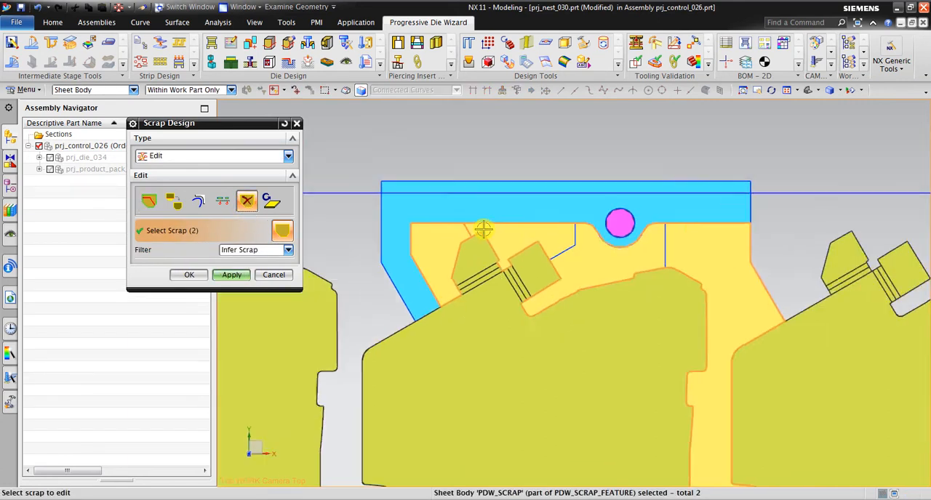
{"action": "left_click", "coordinate": [449, 234], "text": "shift"}
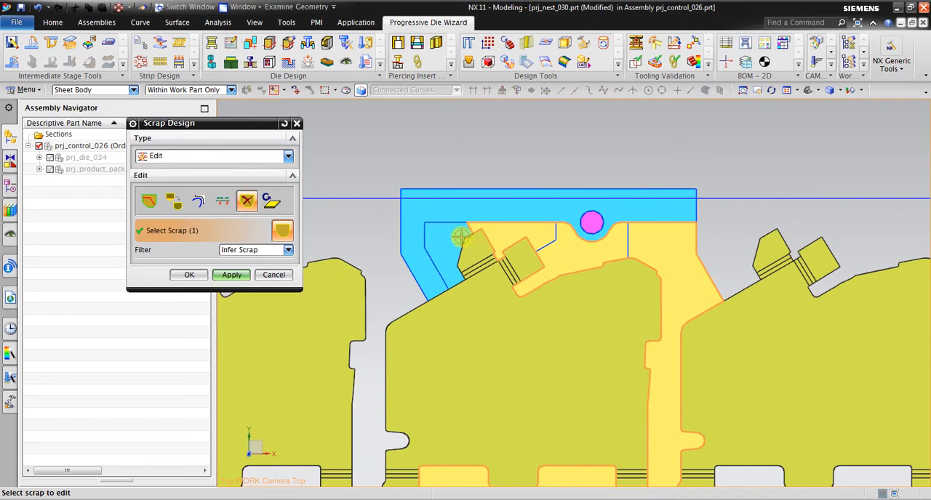
{"action": "left_click", "coordinate": [498, 229], "text": "shift"}
{"action": "left_click", "coordinate": [149, 203]}
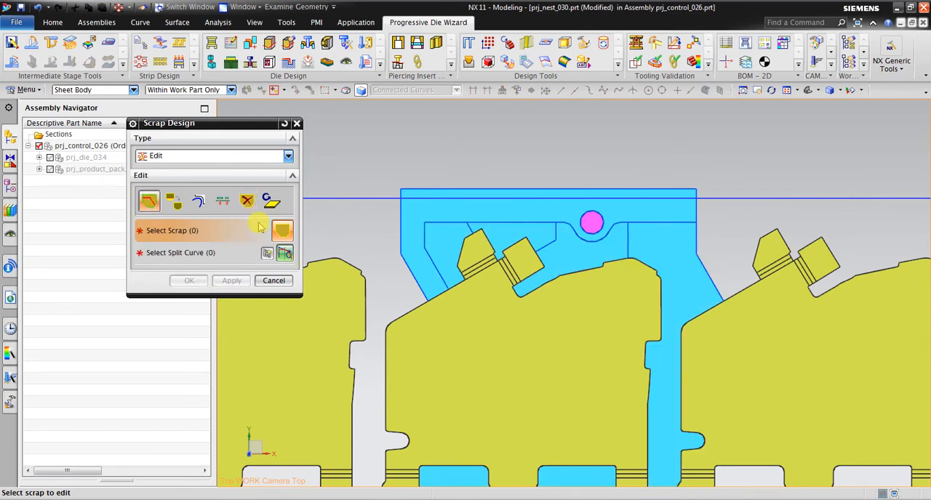
Split the upper scrap along the two connected lines running from the second angled tab to the inner outline.
{"action": "scroll", "coordinate": [498, 237], "scroll_direction": "up", "scroll_amount": 3}
{"action": "left_click", "coordinate": [511, 232]}
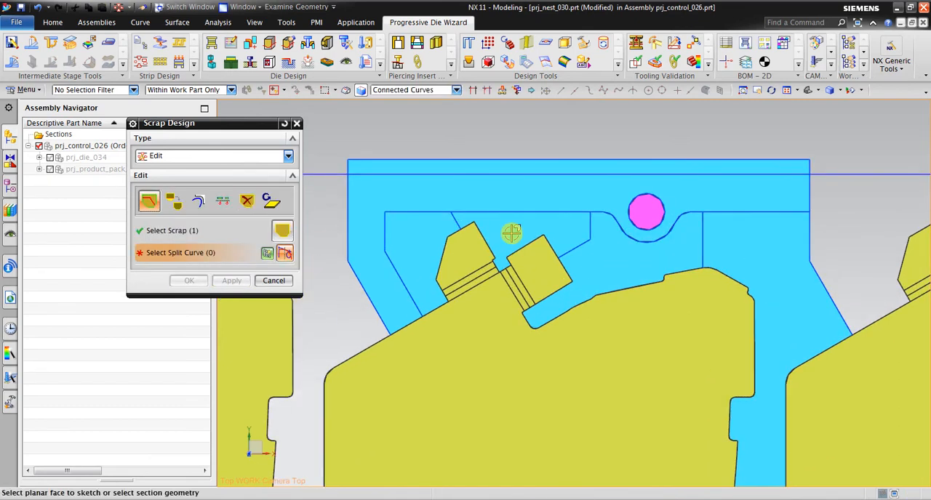
{"action": "left_click", "coordinate": [586, 241]}
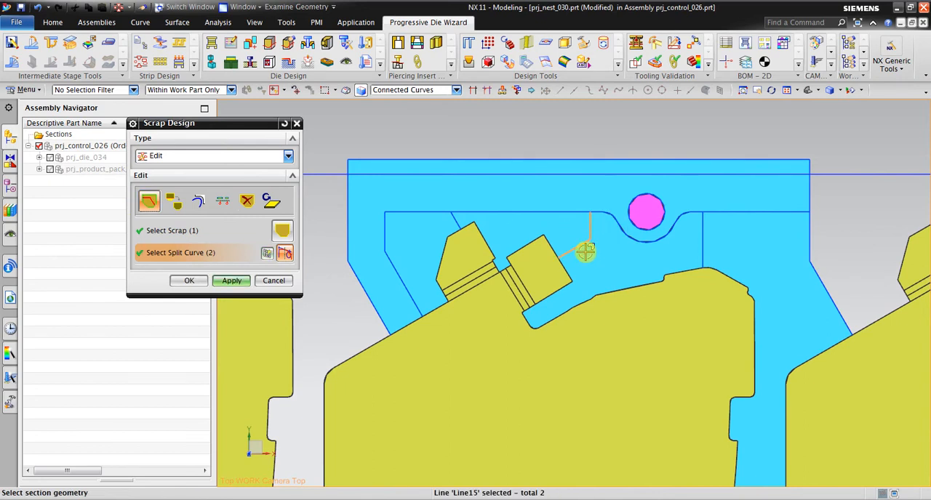
{"action": "middle_click", "coordinate": [586, 251]}
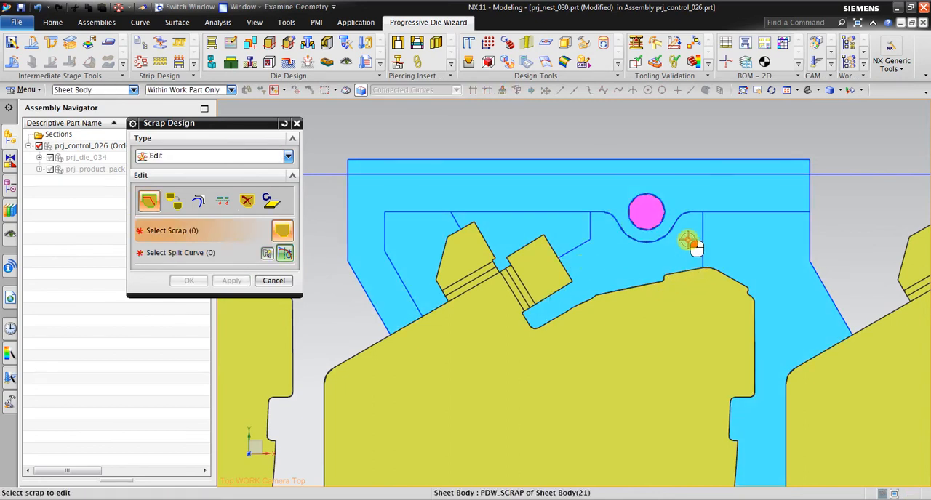
Split the remaining scrap along the short vertical line beside the upper pilot hole.
{"action": "left_click", "coordinate": [689, 242]}
{"action": "left_click", "coordinate": [703, 253]}
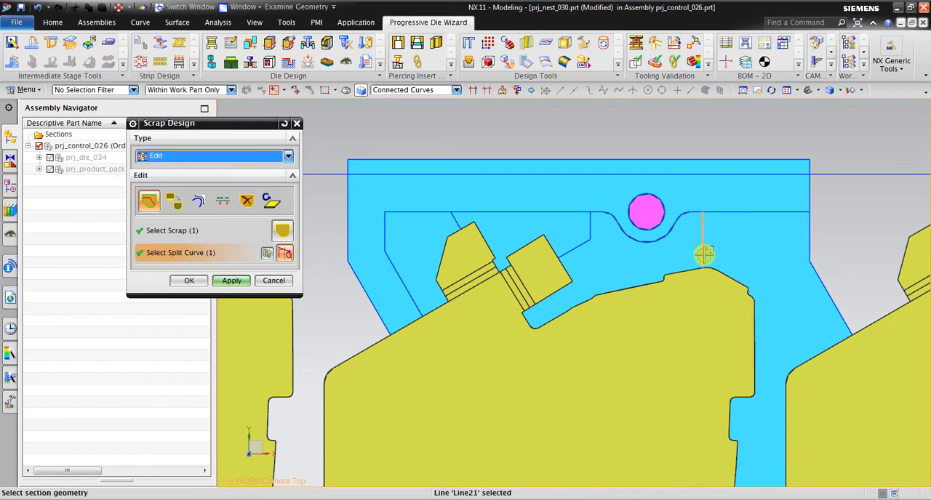
{"action": "middle_click", "coordinate": [685, 204]}
Split the large scrap at the strip's lower edge along the connected rounded-corner line right of the lower pilot hole.
{"action": "scroll", "coordinate": [686, 328], "scroll_direction": "down", "scroll_amount": 5}
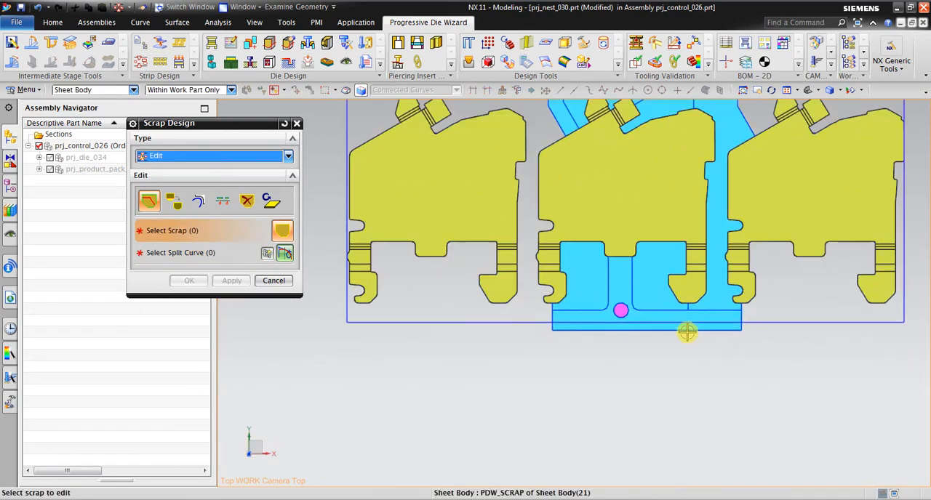
{"action": "left_click", "coordinate": [720, 270]}
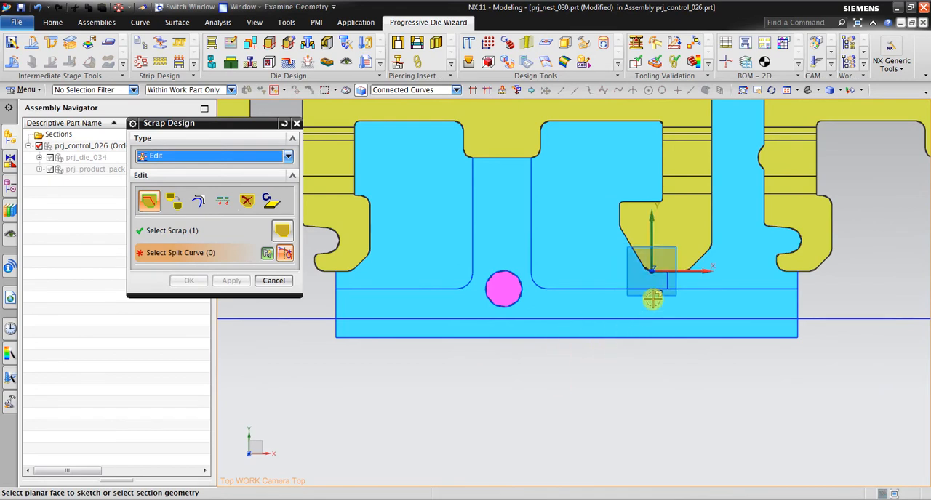
{"action": "left_click", "coordinate": [596, 290]}
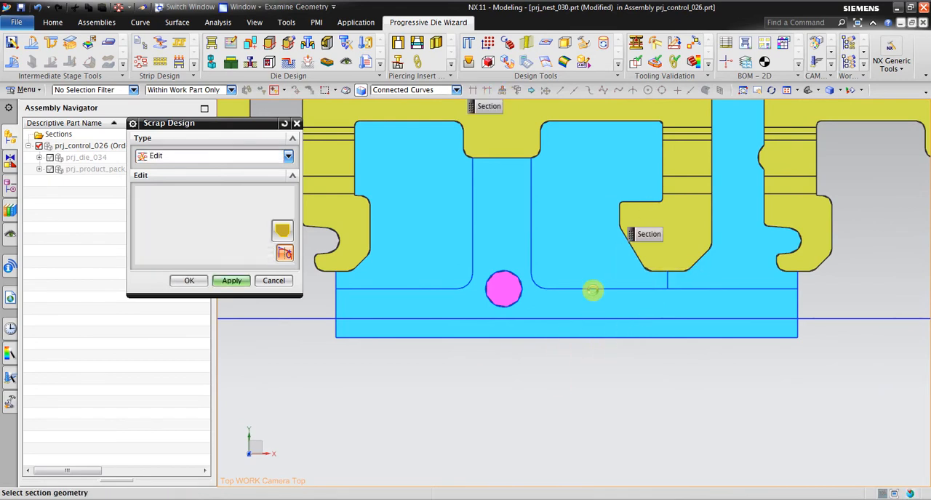
{"action": "left_click", "coordinate": [239, 282]}
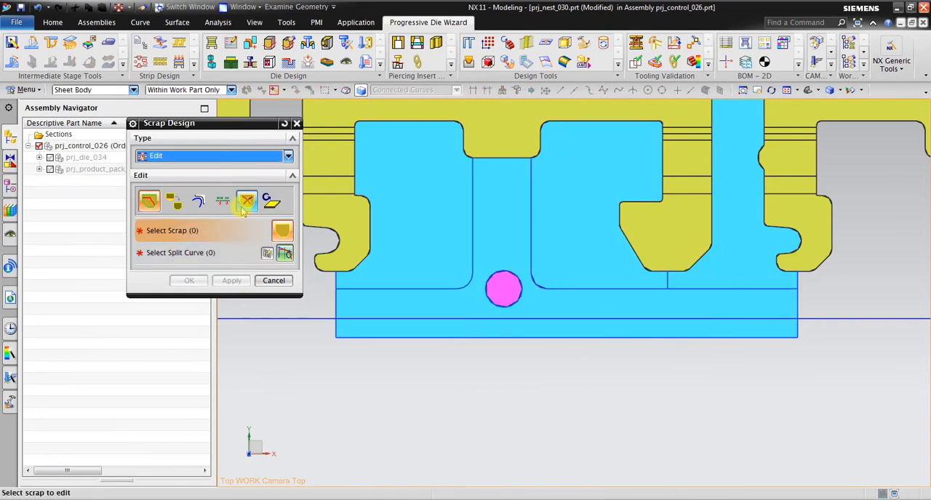
Check the lower split by selecting the resulting scrap body in the Delete edit method, and return to Split.
{"action": "left_click", "coordinate": [243, 208]}
{"action": "scroll", "coordinate": [460, 358], "scroll_direction": "down", "scroll_amount": 2}
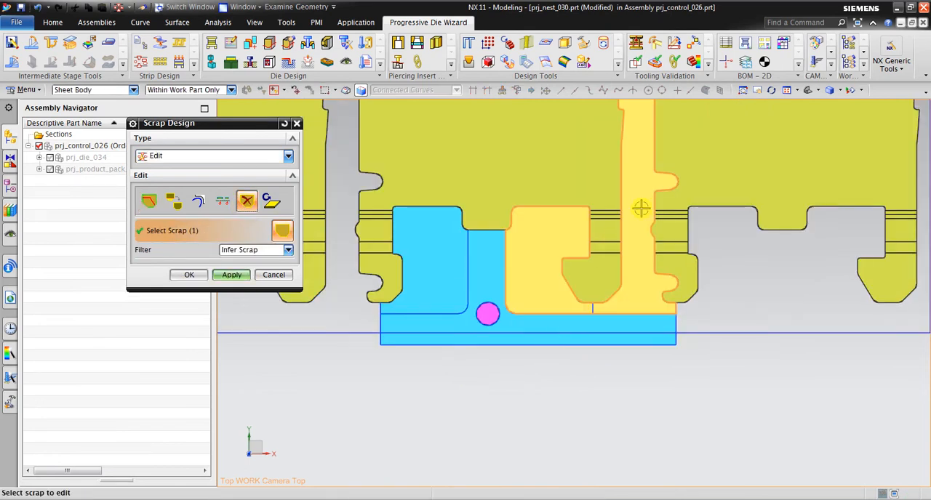
{"action": "left_click", "coordinate": [640, 210]}
{"action": "scroll", "coordinate": [603, 336], "scroll_direction": "down", "scroll_amount": 3}
{"action": "scroll", "coordinate": [596, 305], "scroll_direction": "up", "scroll_amount": 5}
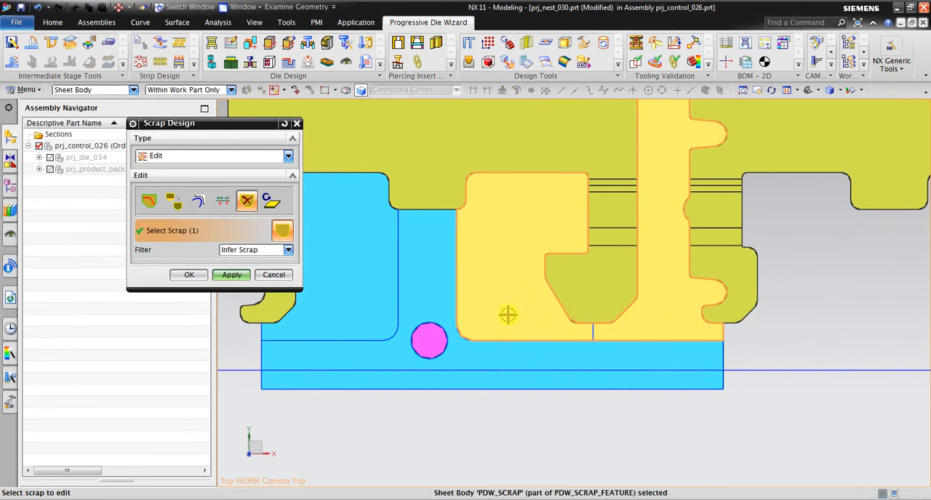
{"action": "middle_click", "coordinate": [507, 314]}
{"action": "left_click", "coordinate": [148, 202]}
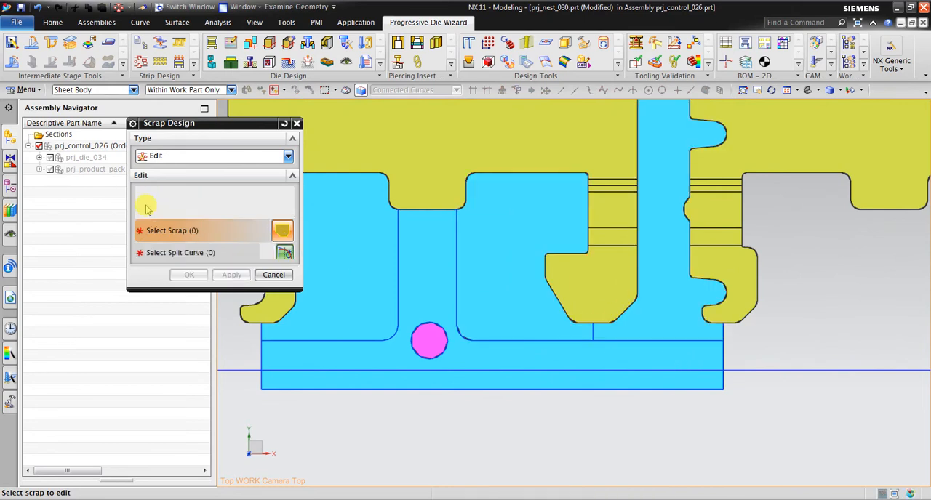
Split the lower scrap along the short vertical line below the part's hook.
{"action": "left_click", "coordinate": [460, 280]}
{"action": "scroll", "coordinate": [613, 346], "scroll_direction": "up", "scroll_amount": 2}
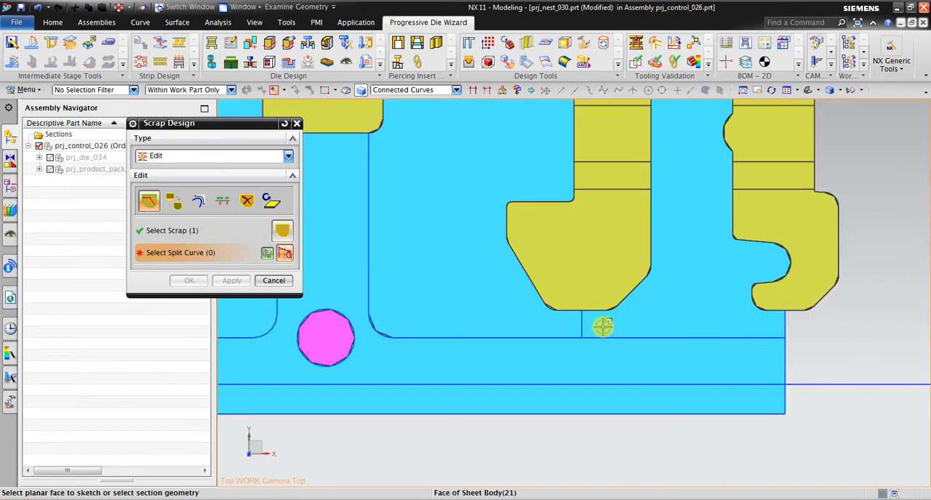
{"action": "left_click", "coordinate": [581, 324]}
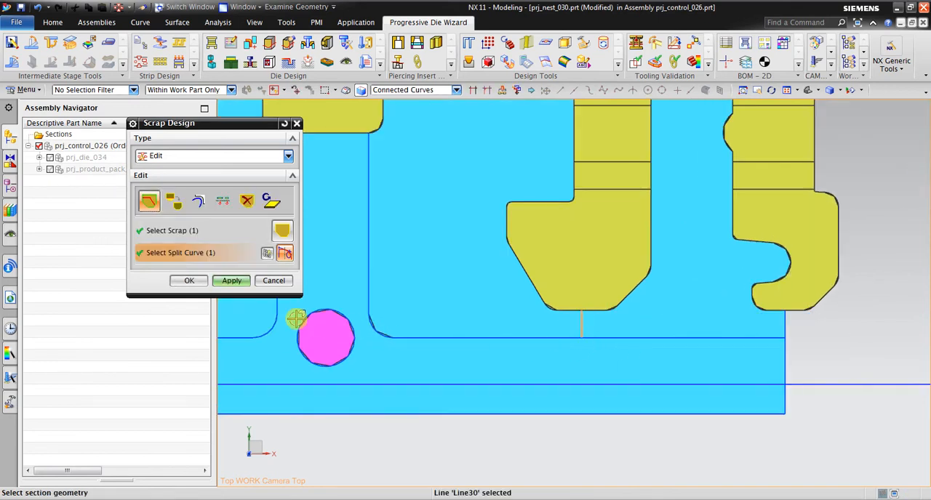
{"action": "left_click", "coordinate": [231, 281]}
Split the lower edge scrap along the connected rounded-corner line left of the lower pilot hole, leaving the accidentally opened sketch.
{"action": "scroll", "coordinate": [598, 322], "scroll_direction": "down", "scroll_amount": 3}
{"action": "scroll", "coordinate": [611, 329], "scroll_direction": "up", "scroll_amount": 3}
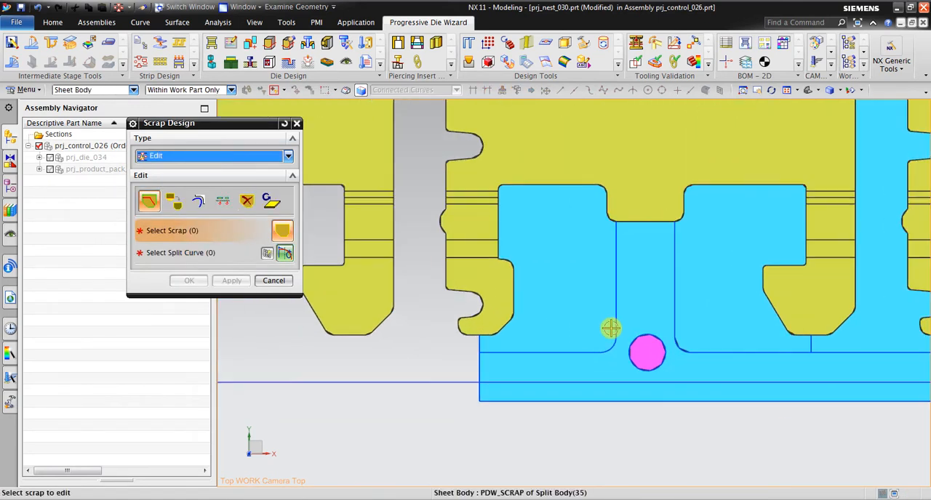
{"action": "left_click", "coordinate": [592, 305]}
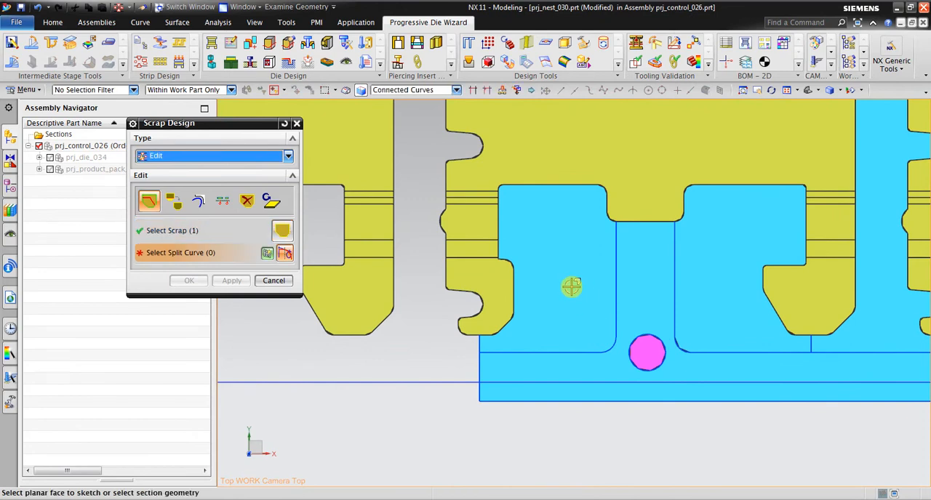
{"action": "left_click", "coordinate": [614, 274]}
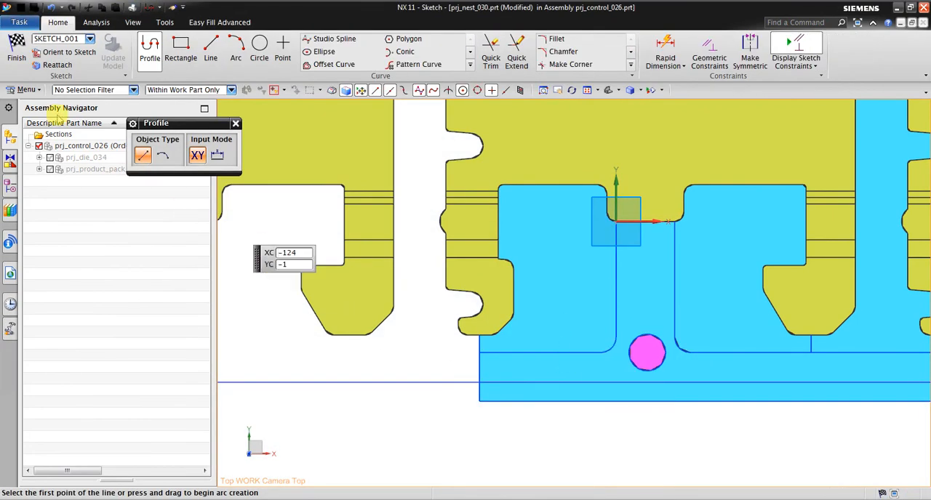
{"action": "left_click", "coordinate": [19, 52]}
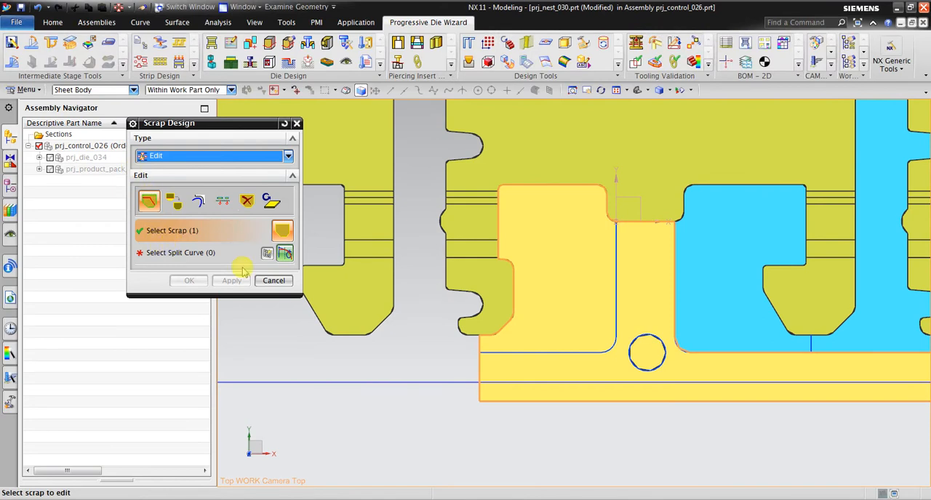
{"action": "left_click", "coordinate": [203, 252]}
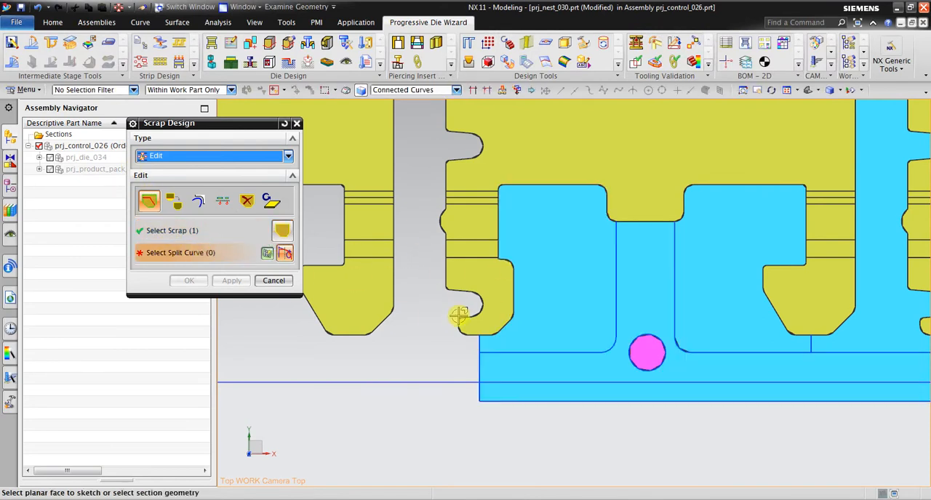
{"action": "left_click", "coordinate": [615, 289]}
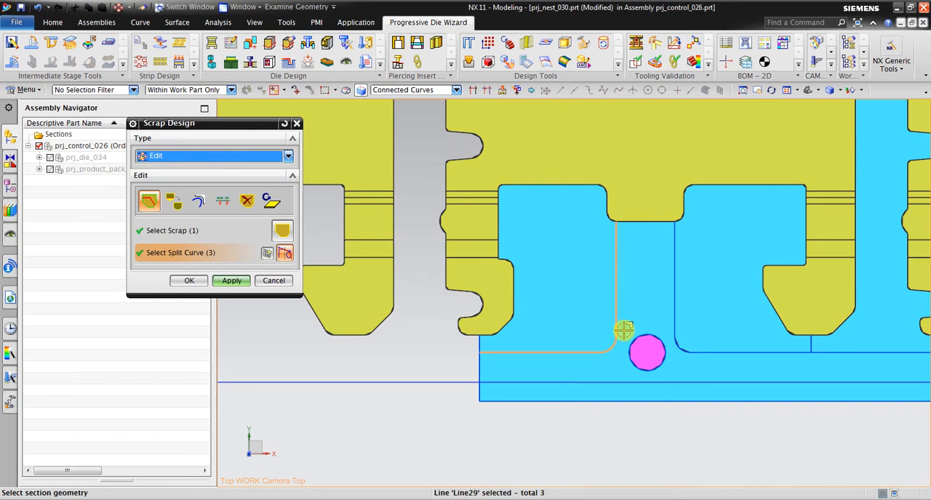
{"action": "middle_click", "coordinate": [546, 289]}
Check the division by selecting every blue scrap piece around the middle part in the Delete edit method.
{"action": "scroll", "coordinate": [524, 353], "scroll_direction": "down", "scroll_amount": 6}
{"action": "scroll", "coordinate": [567, 227], "scroll_direction": "up", "scroll_amount": 2}
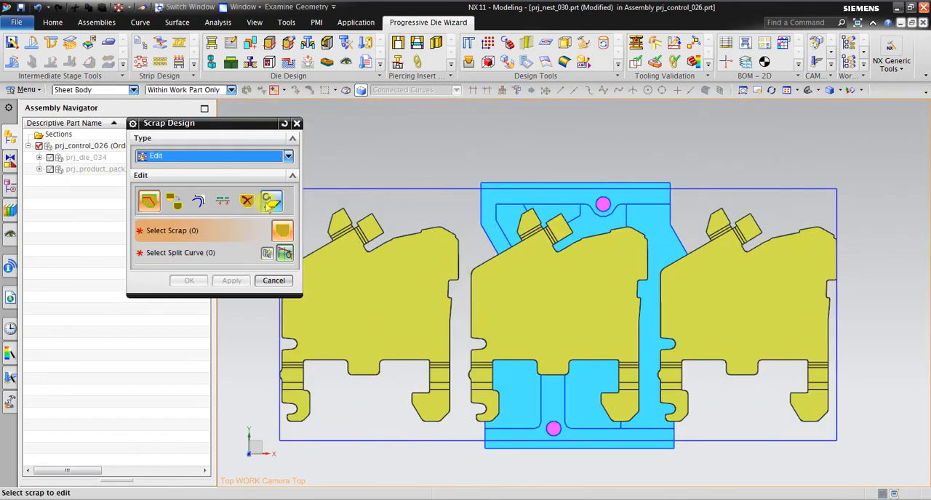
{"action": "left_click", "coordinate": [248, 202]}
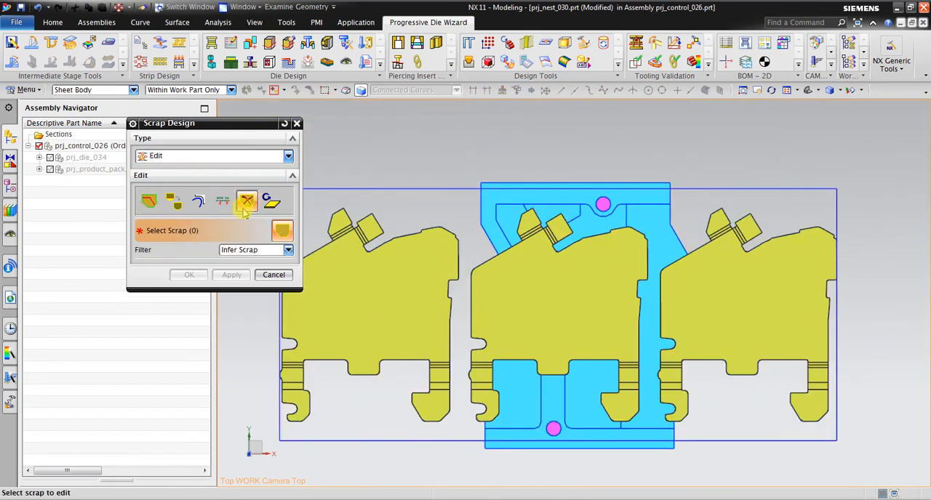
{"action": "left_click", "coordinate": [489, 201]}
{"action": "left_click", "coordinate": [509, 219]}
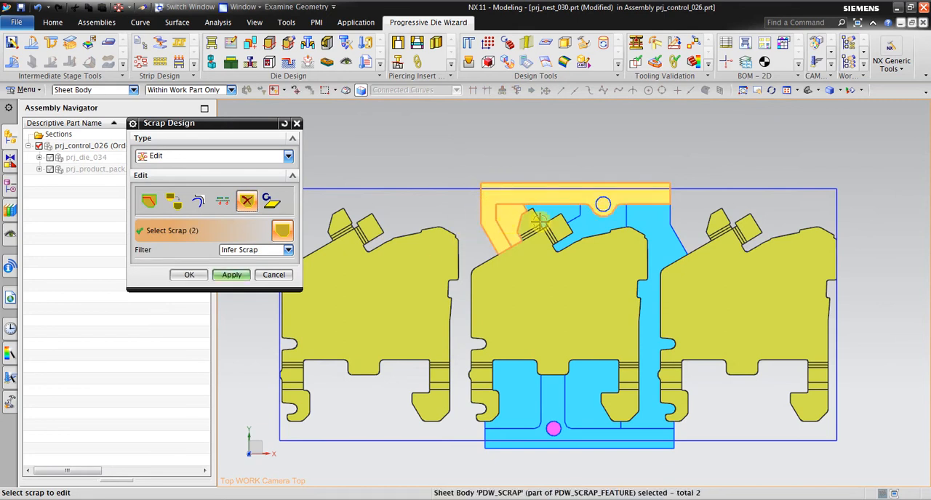
{"action": "left_click", "coordinate": [557, 218]}
{"action": "left_click", "coordinate": [593, 225]}
{"action": "left_click", "coordinate": [632, 394]}
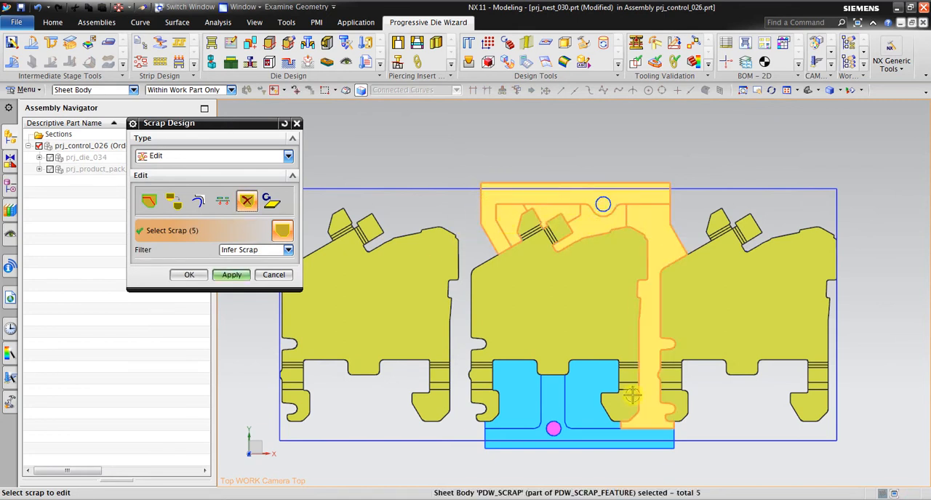
{"action": "left_click", "coordinate": [616, 440]}
{"action": "left_click", "coordinate": [586, 387]}
{"action": "left_click", "coordinate": [528, 390]}
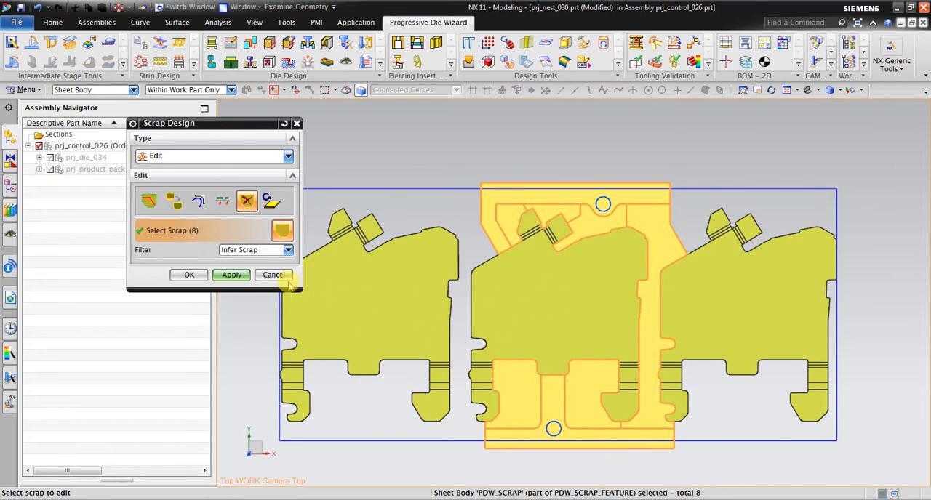
Reset Scrap Design to clear the selected scraps, set its type to Edit again and choose the Delete method.
{"action": "left_click", "coordinate": [284, 125]}
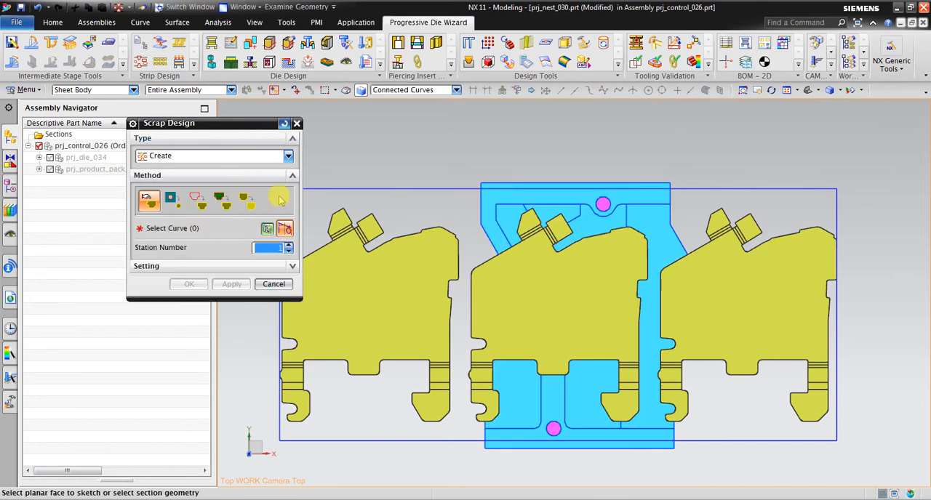
{"action": "left_click", "coordinate": [207, 156]}
{"action": "left_click", "coordinate": [203, 180]}
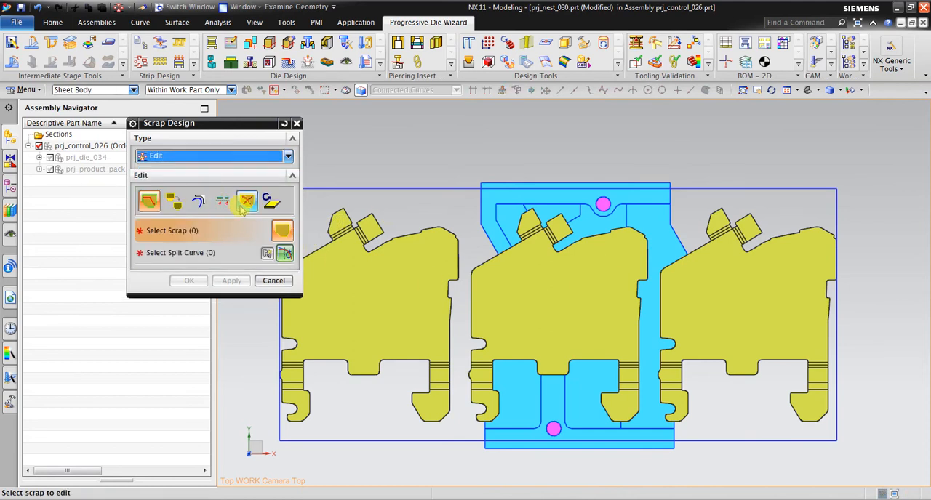
{"action": "left_click", "coordinate": [245, 204]}
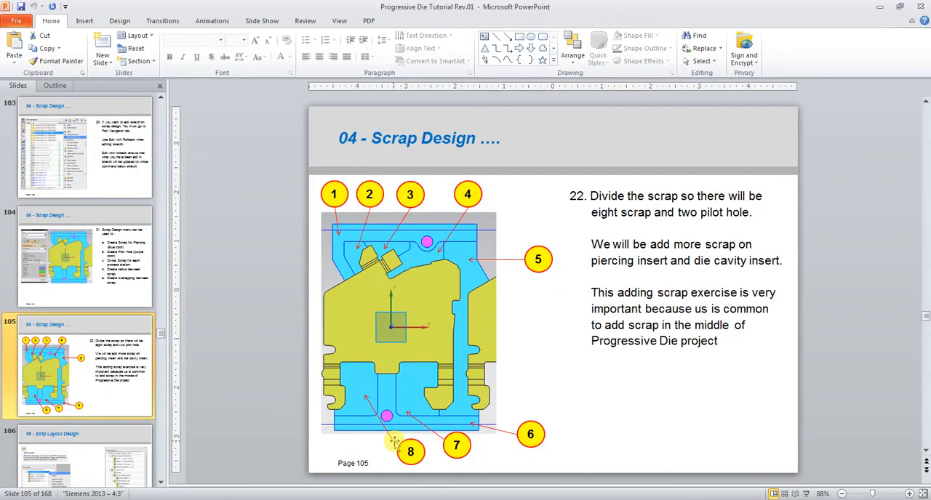
Review the tutorial's scrap division slide on page 105 and return to the NX scrap model.
{"action": "left_click", "coordinate": [86, 261]}
{"action": "left_click", "coordinate": [94, 349]}
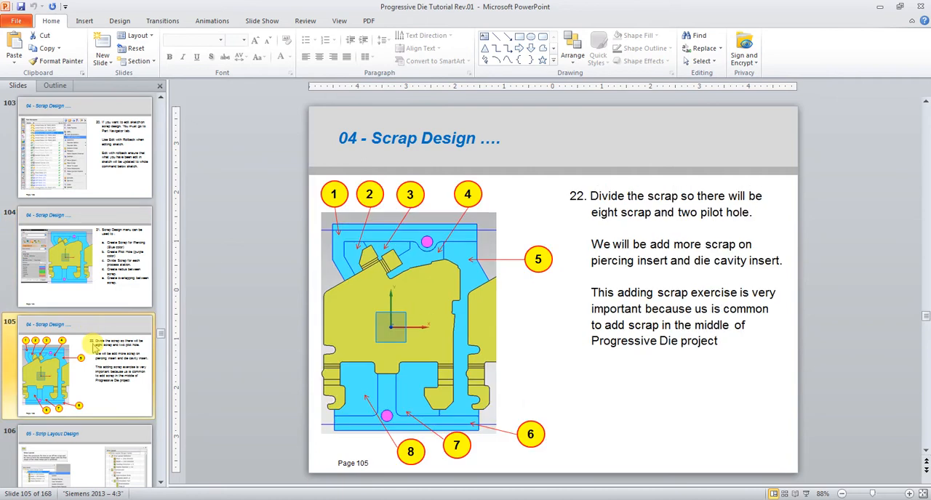
{"action": "scroll", "coordinate": [99, 313], "scroll_direction": "down", "scroll_amount": 2}
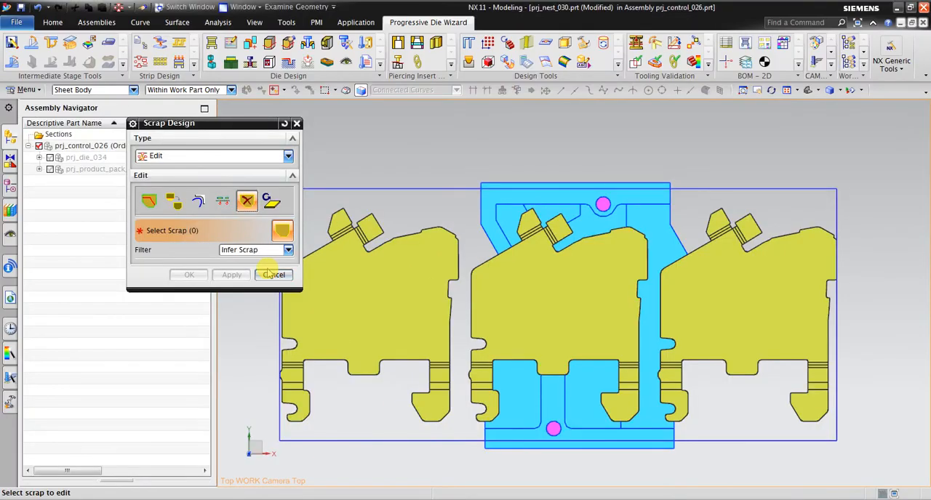
{"action": "left_click", "coordinate": [273, 275]}
{"action": "middle_click_drag", "start_coordinate": [407, 316], "coordinate": [535, 275]}
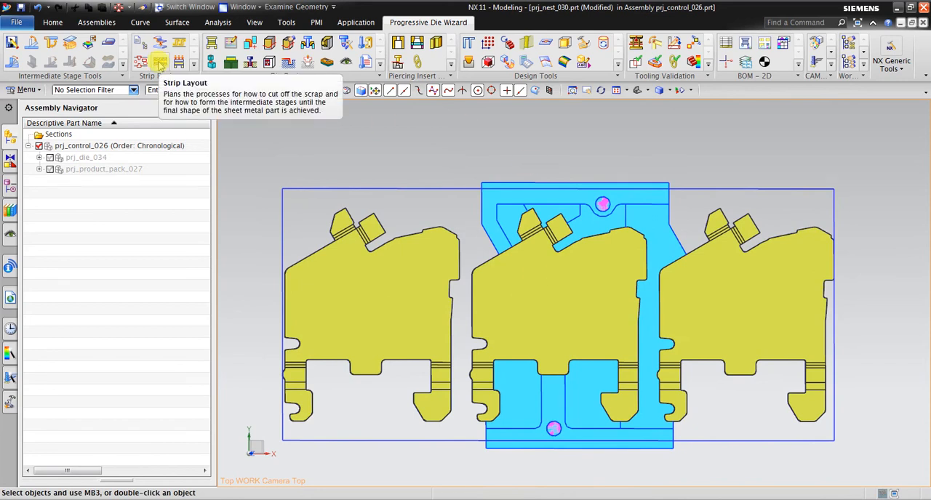
Start Strip Layout for the control assembly and set its station number to 14.
{"action": "left_click", "coordinate": [160, 64]}
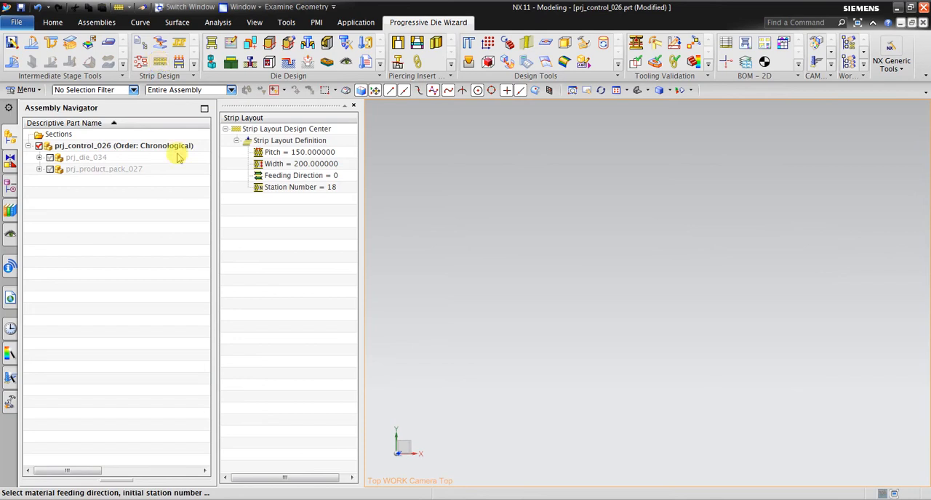
{"action": "left_click", "coordinate": [317, 191]}
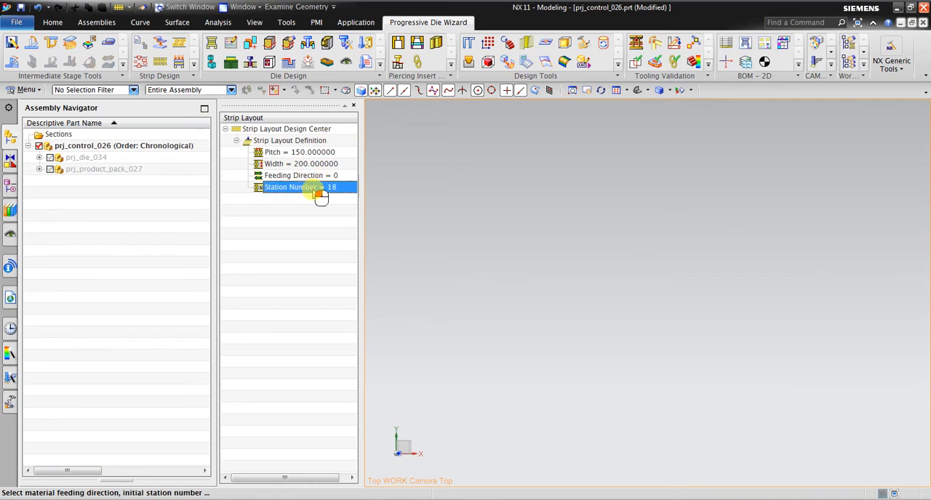
{"action": "left_click", "coordinate": [336, 186]}
{"action": "left_click", "coordinate": [338, 188]}
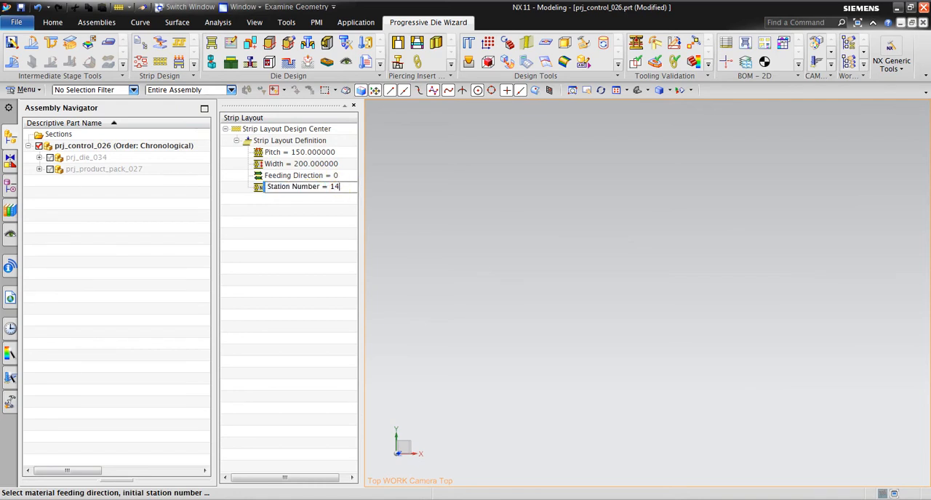
{"action": "left_click", "coordinate": [348, 169]}
Create the strip layout from the Strip Layout Definition.
{"action": "left_click", "coordinate": [327, 143]}
{"action": "right_click", "coordinate": [327, 144]}
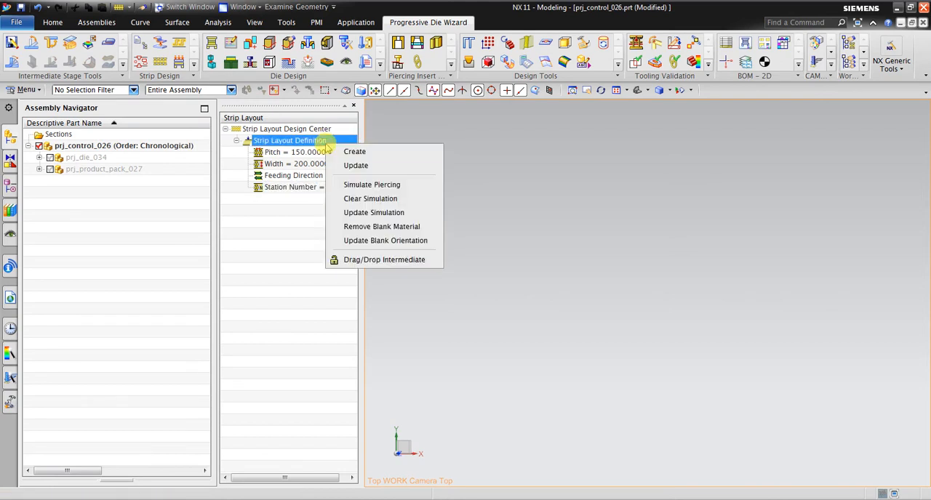
{"action": "left_click", "coordinate": [335, 154]}
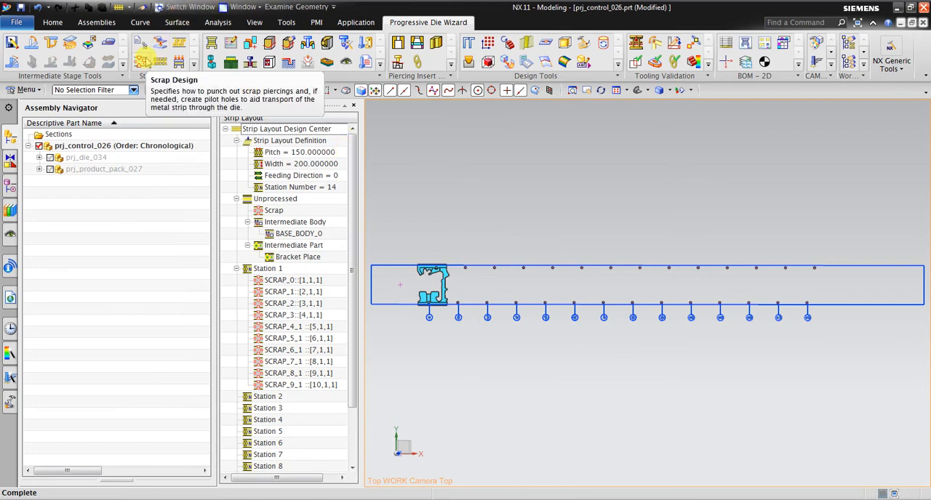
Save all parts of the project.
{"action": "left_click", "coordinate": [17, 23]}
{"action": "mouse_move", "coordinate": [45, 150]}
{"action": "left_click", "coordinate": [289, 129]}
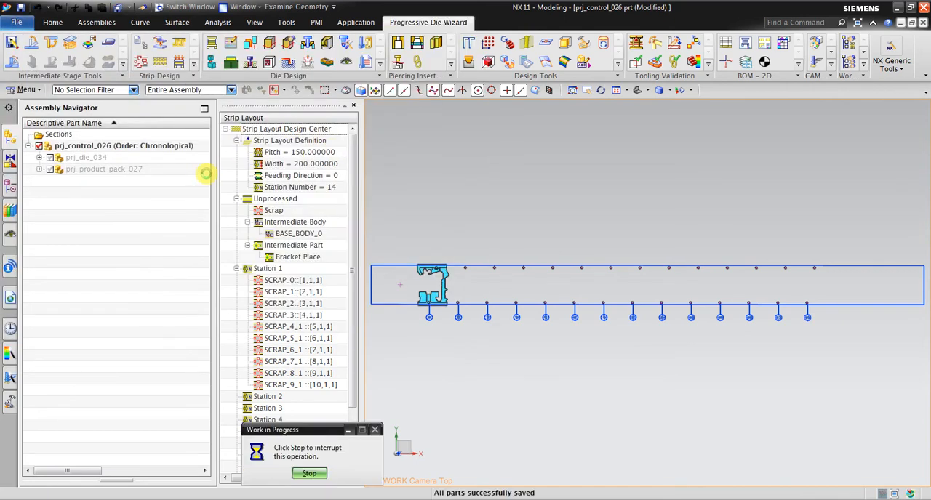
Enlarge the graphics area and inspect the Station 1 scraps by selecting SCRAP_0, the whole range to SCRAP_9_1, and SCRAP_1 alone.
{"action": "left_click_drag", "start_coordinate": [216, 177], "coordinate": [124, 177]}
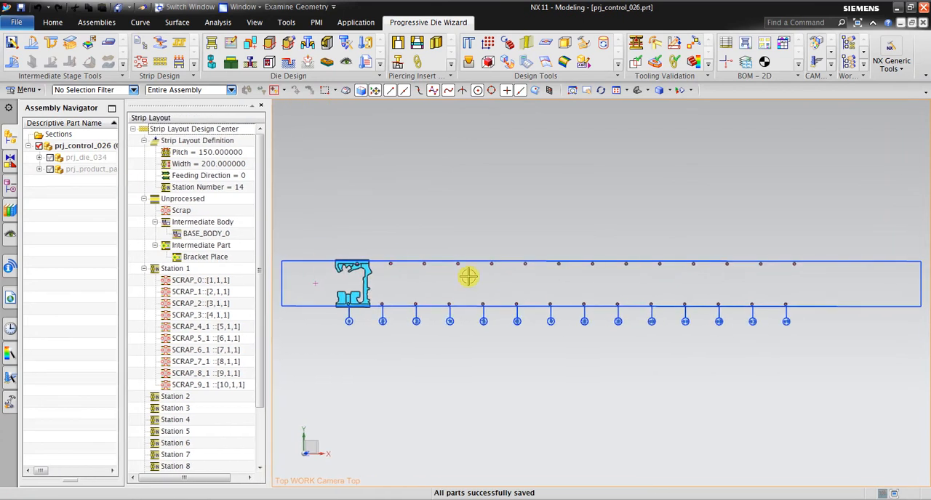
{"action": "scroll", "coordinate": [363, 269], "scroll_direction": "up", "scroll_amount": 3}
{"action": "scroll", "coordinate": [421, 270], "scroll_direction": "up", "scroll_amount": 3}
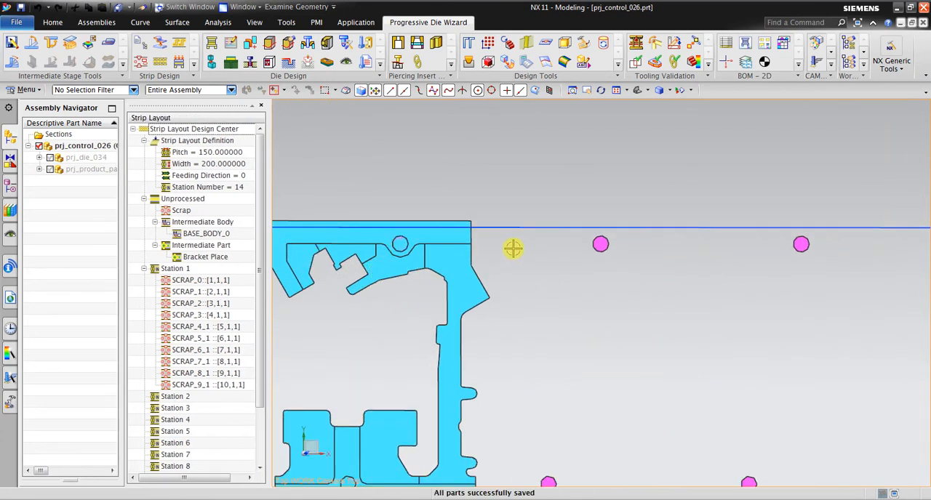
{"action": "scroll", "coordinate": [571, 247], "scroll_direction": "down", "scroll_amount": 1}
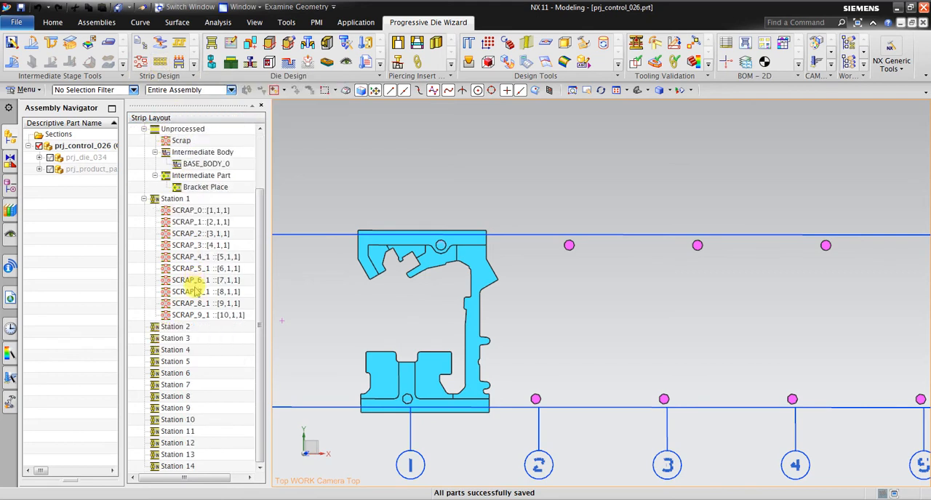
{"action": "scroll", "coordinate": [162, 352], "scroll_direction": "down", "scroll_amount": 1}
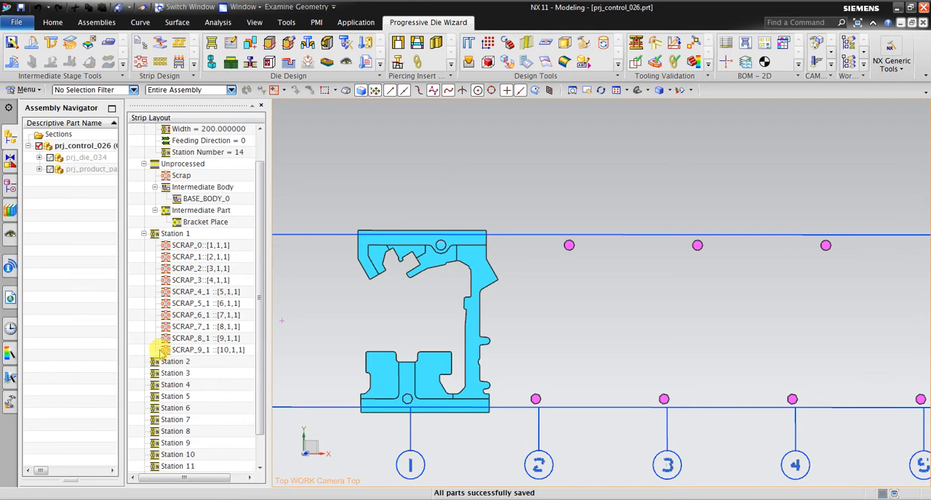
{"action": "left_click", "coordinate": [185, 245]}
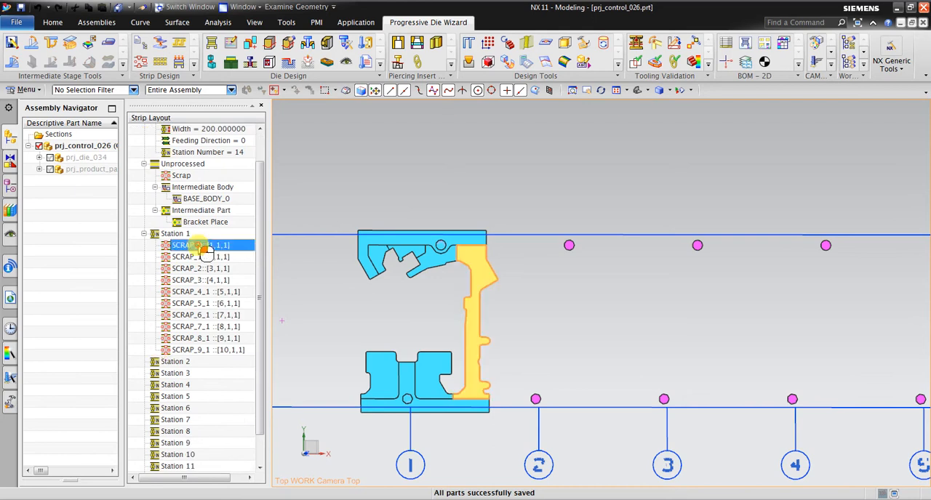
{"action": "left_click", "coordinate": [222, 352], "text": "shift"}
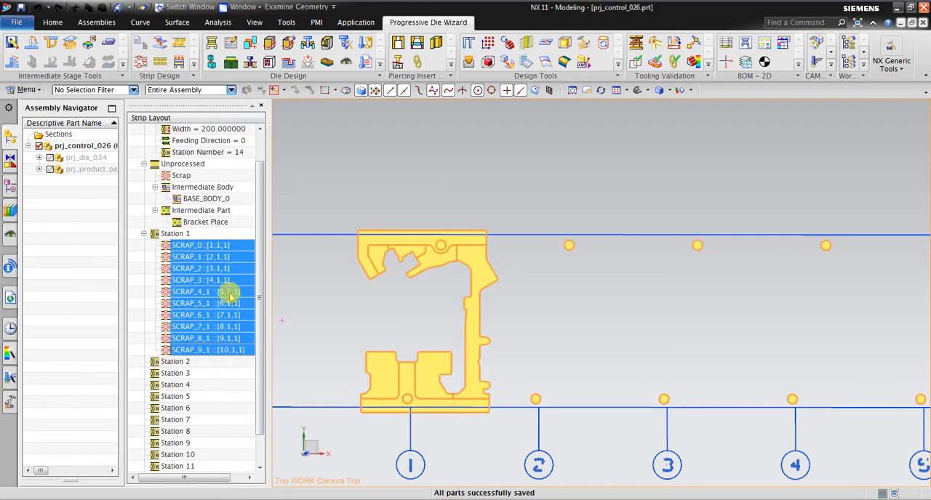
{"action": "scroll", "coordinate": [367, 207], "scroll_direction": "down", "scroll_amount": 3}
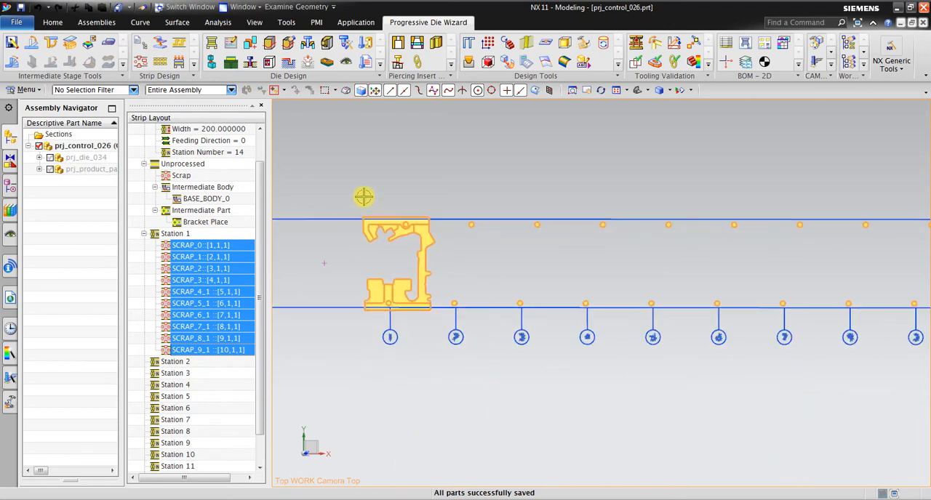
{"action": "left_click", "coordinate": [246, 256]}
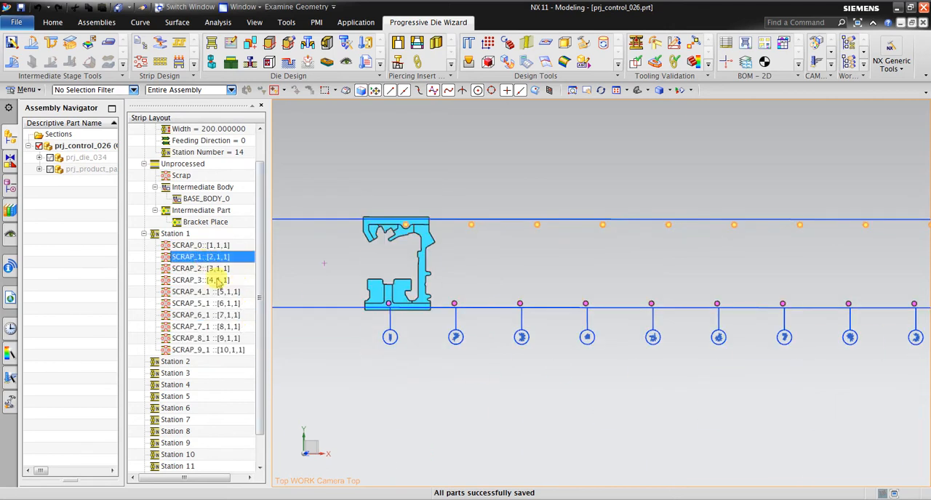
{"action": "scroll", "coordinate": [407, 280], "scroll_direction": "down", "scroll_amount": 3}
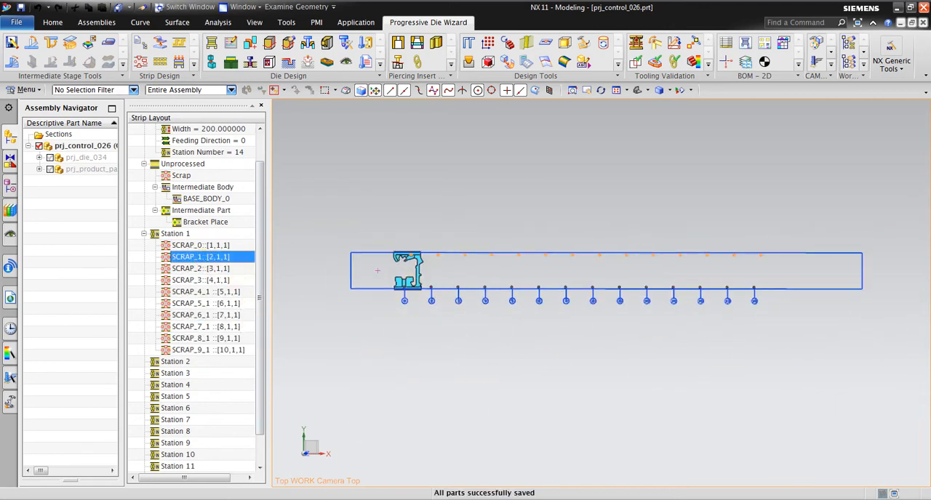
Switch to the PowerPoint tutorial and read the Strip Layout Design slides on pages 107 and 108.
{"action": "left_click", "coordinate": [286, 499]}
{"action": "scroll", "coordinate": [135, 438], "scroll_direction": "down", "scroll_amount": 2}
{"action": "left_click", "coordinate": [88, 299]}
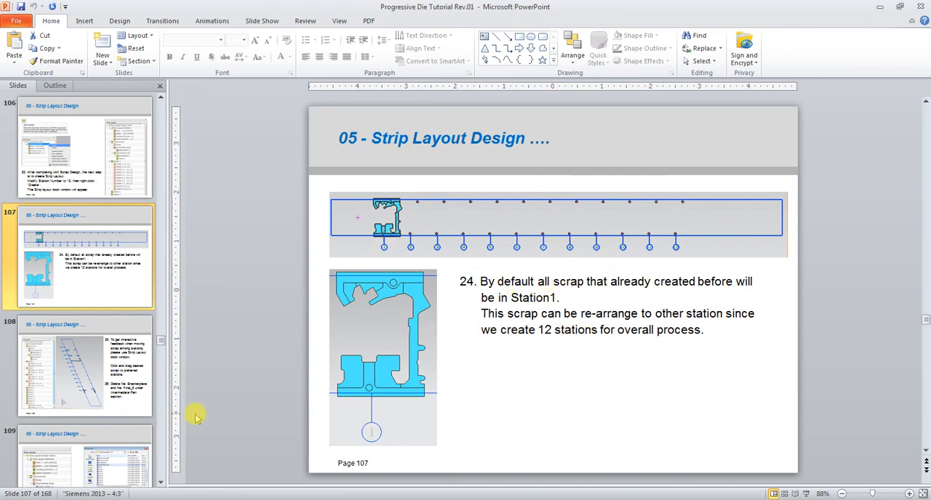
{"action": "left_click", "coordinate": [131, 391]}
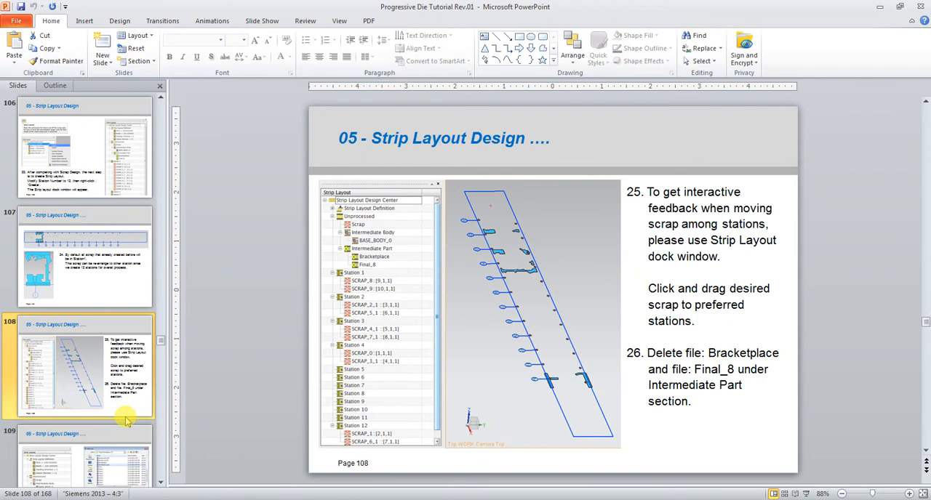
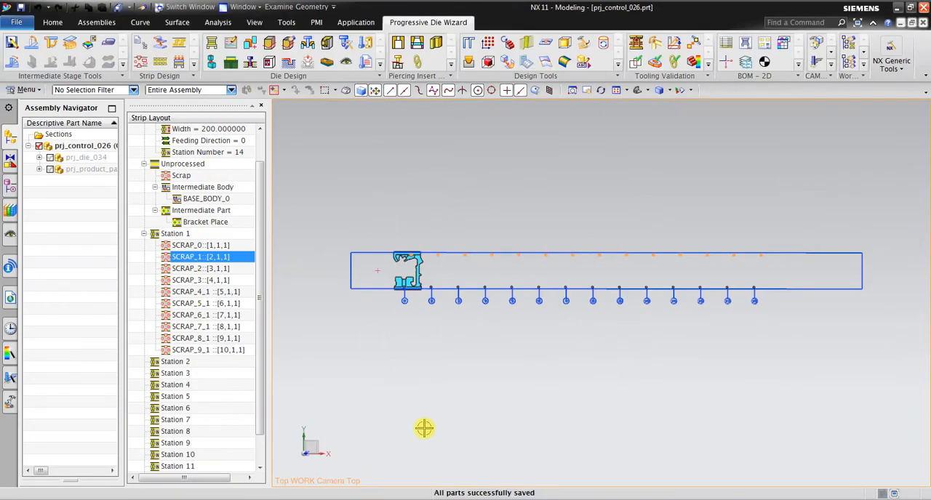
Close the Bracket Place part under Intermediate Part, with the Strip Layout tree widened for easier reading.
{"action": "middle_click_drag", "start_coordinate": [446, 429], "coordinate": [557, 306]}
{"action": "scroll", "coordinate": [558, 306], "scroll_direction": "up", "scroll_amount": 4}
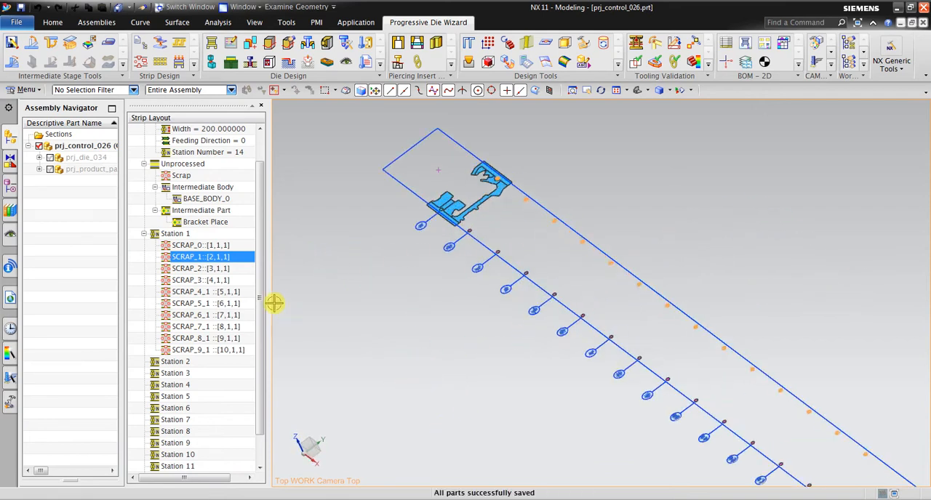
{"action": "left_click_drag", "start_coordinate": [269, 273], "coordinate": [296, 280]}
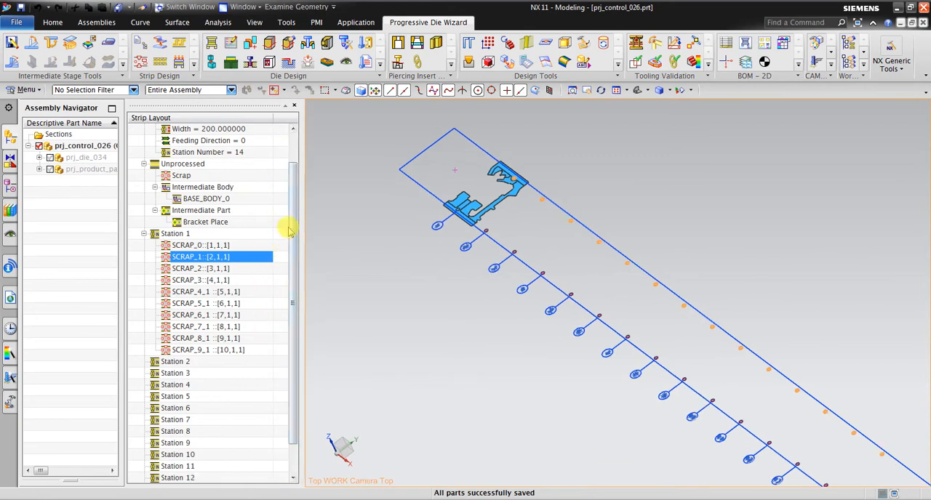
{"action": "left_click_drag", "start_coordinate": [293, 231], "coordinate": [303, 166]}
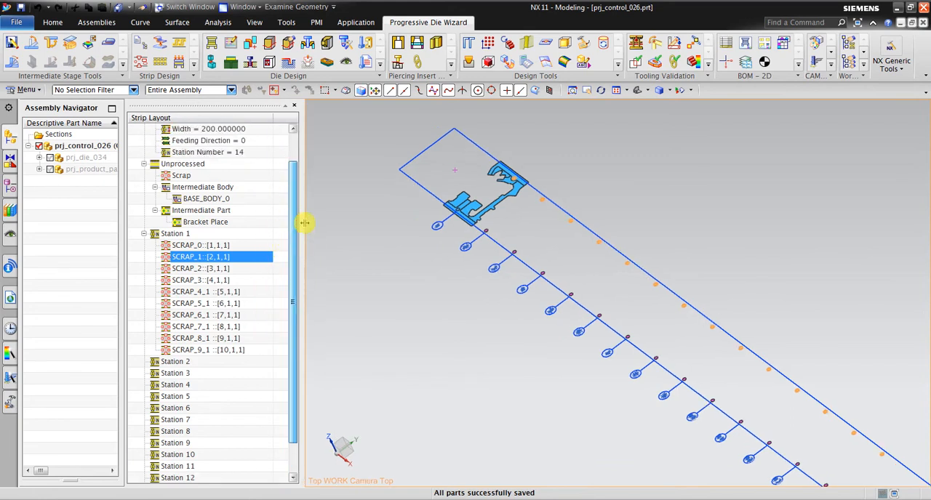
{"action": "left_click", "coordinate": [237, 224]}
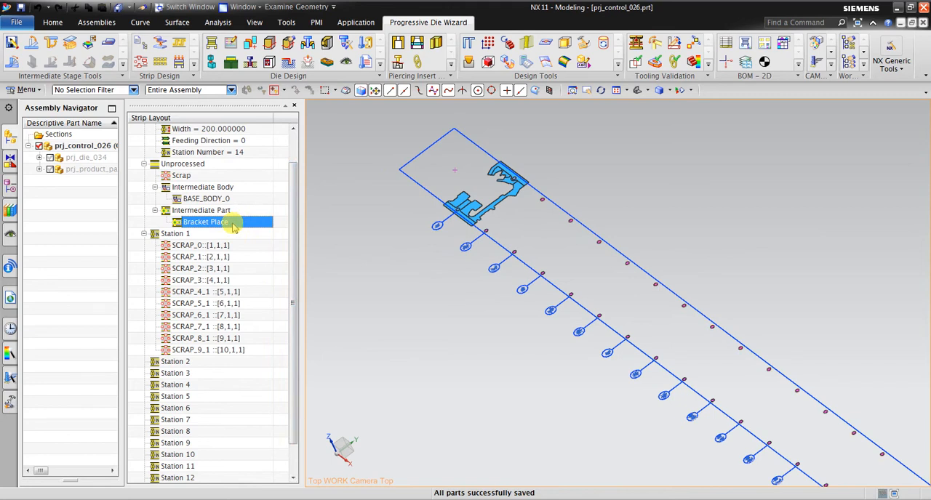
{"action": "right_click", "coordinate": [233, 227]}
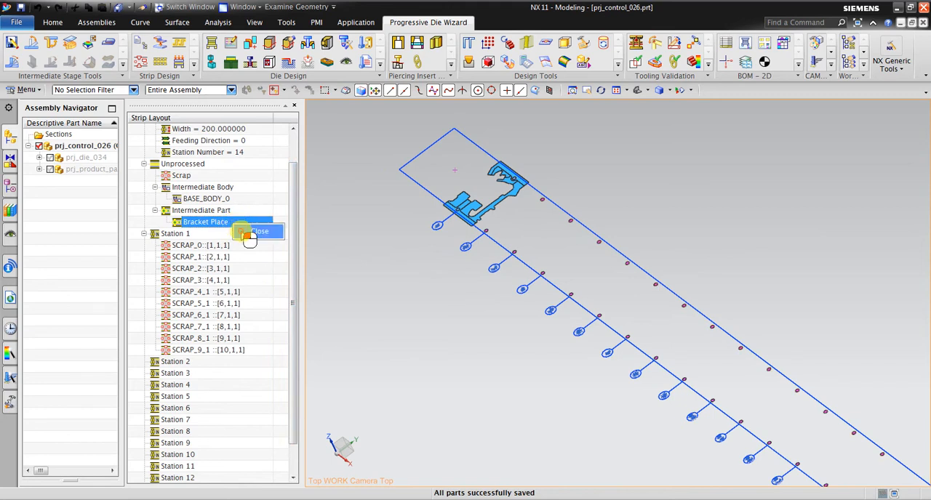
{"action": "left_click", "coordinate": [247, 231]}
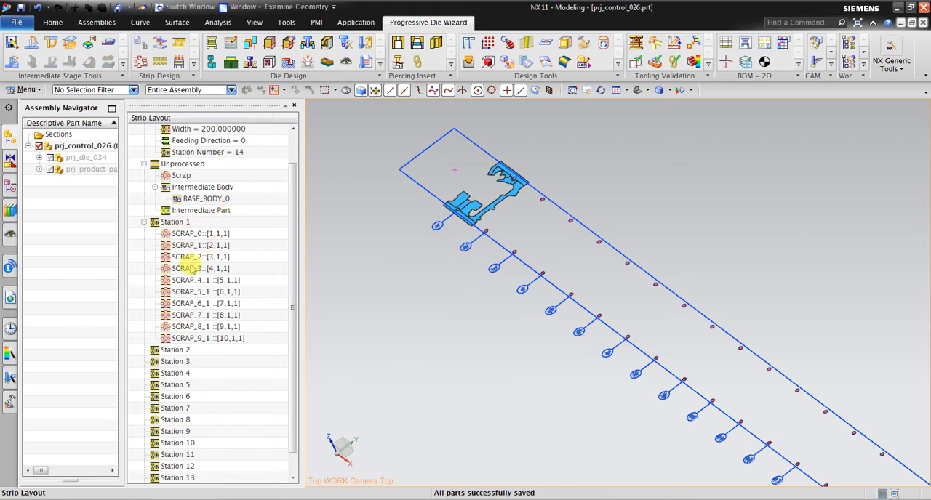
Open Bracket Place_top as the intermediate part, consulting the finish-to-blank sequence on page 90 of the PowerPoint tutorial.
{"action": "right_click", "coordinate": [221, 212]}
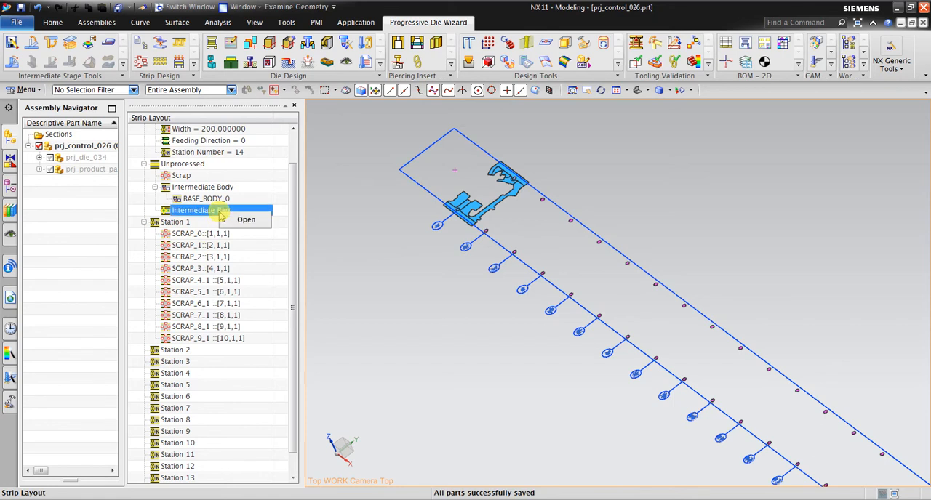
{"action": "left_click", "coordinate": [231, 221]}
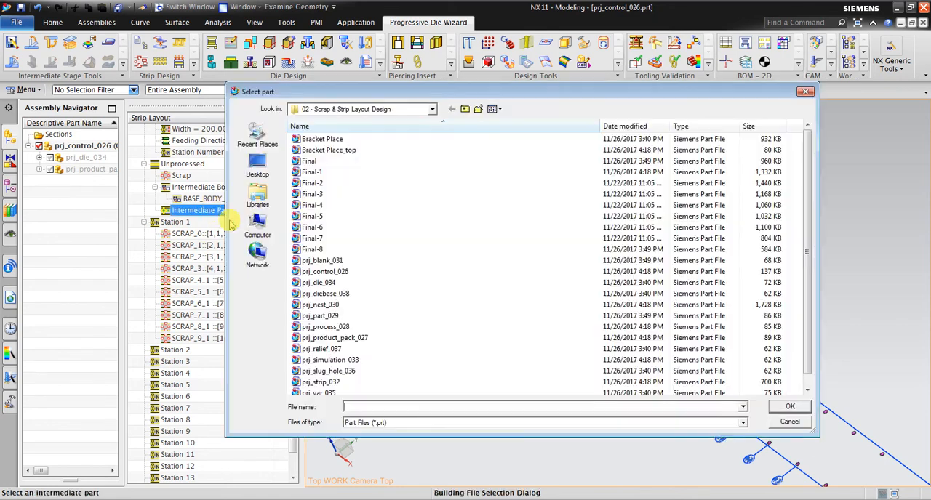
{"action": "left_click", "coordinate": [334, 151]}
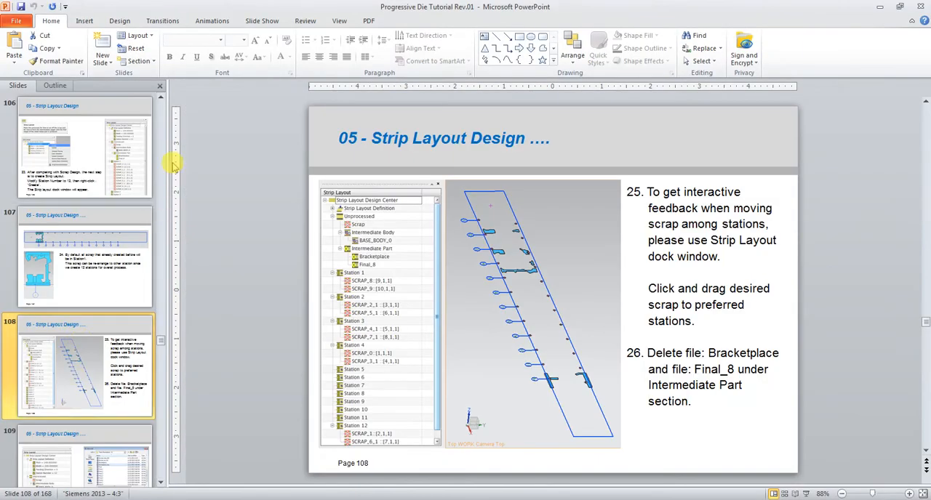
{"action": "left_click", "coordinate": [161, 149]}
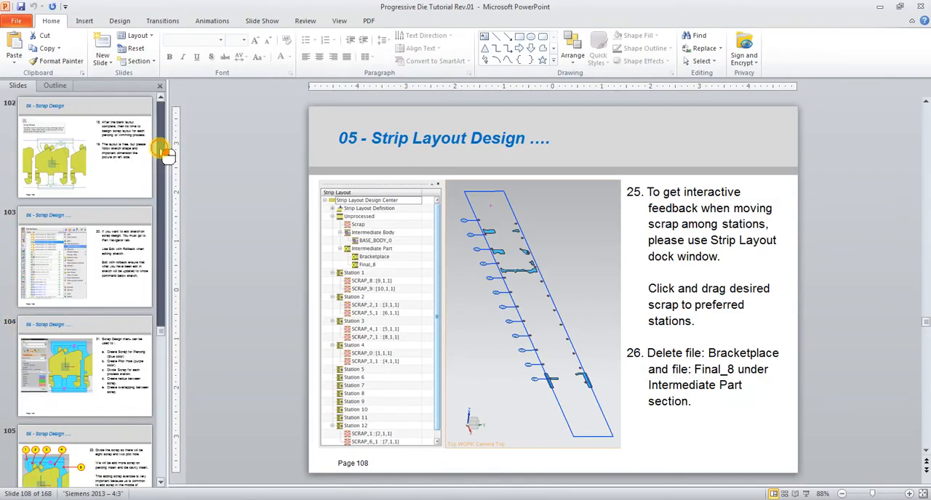
{"action": "left_click", "coordinate": [129, 149]}
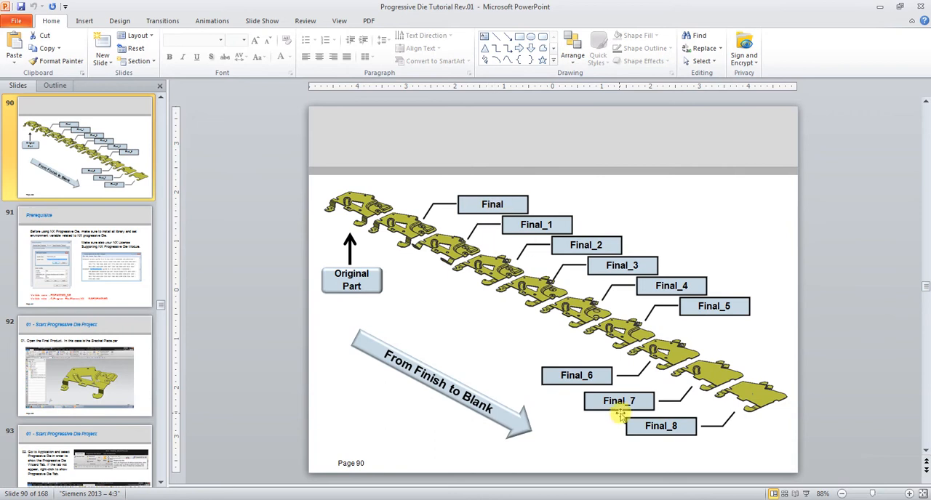
{"action": "left_click", "coordinate": [297, 499]}
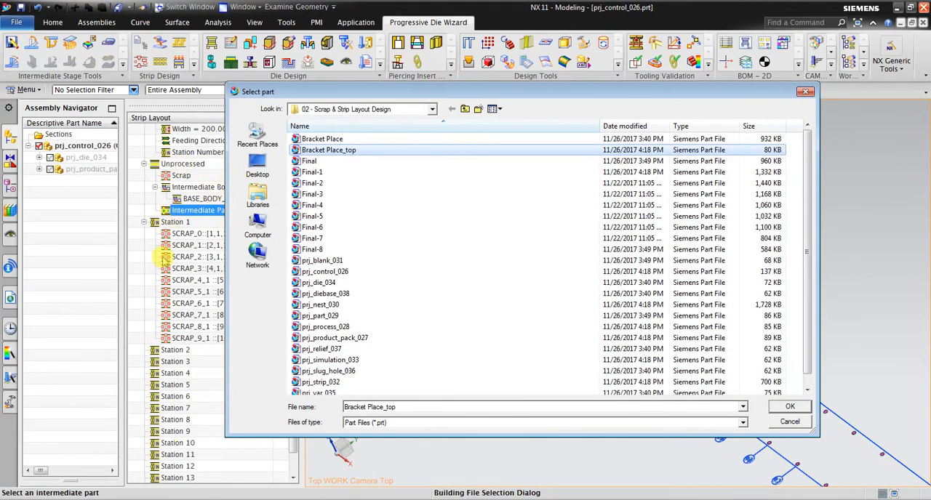
{"action": "double_click", "coordinate": [348, 150]}
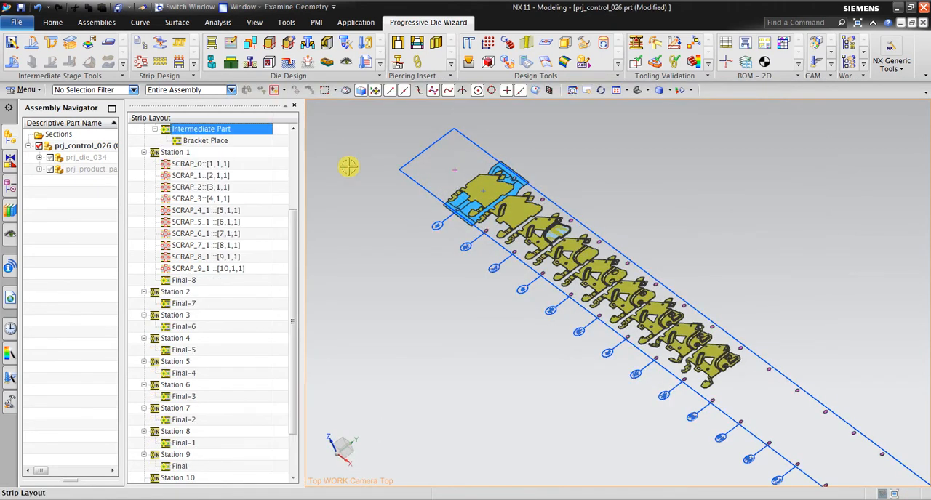
Inspect the inserted intermediate parts along the strip by highlighting Final-7 in Station 2, Final-6 in Station 3 and Final in Station 9.
{"action": "left_click_drag", "start_coordinate": [295, 262], "coordinate": [297, 315]}
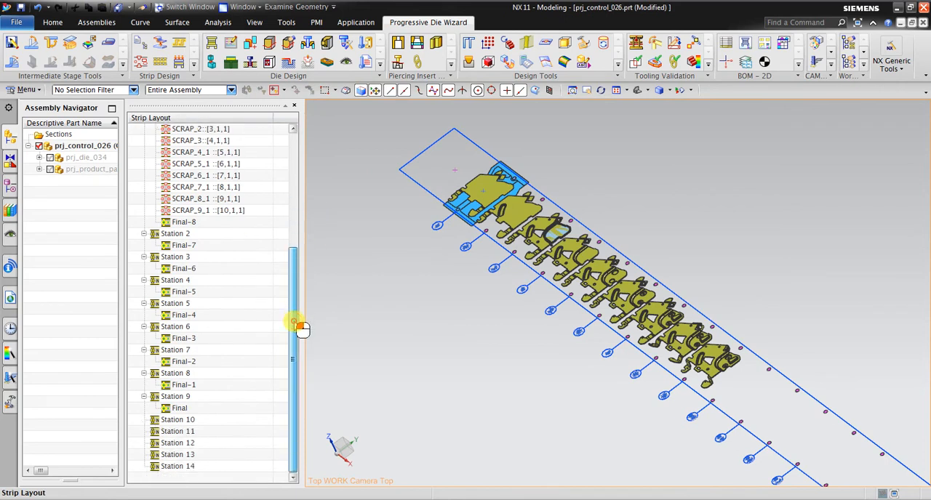
{"action": "left_click", "coordinate": [202, 248]}
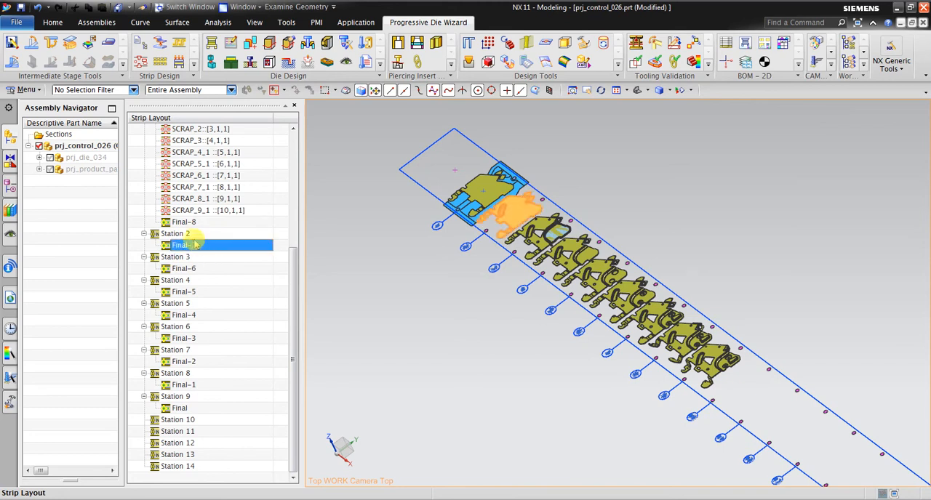
{"action": "left_click", "coordinate": [190, 267]}
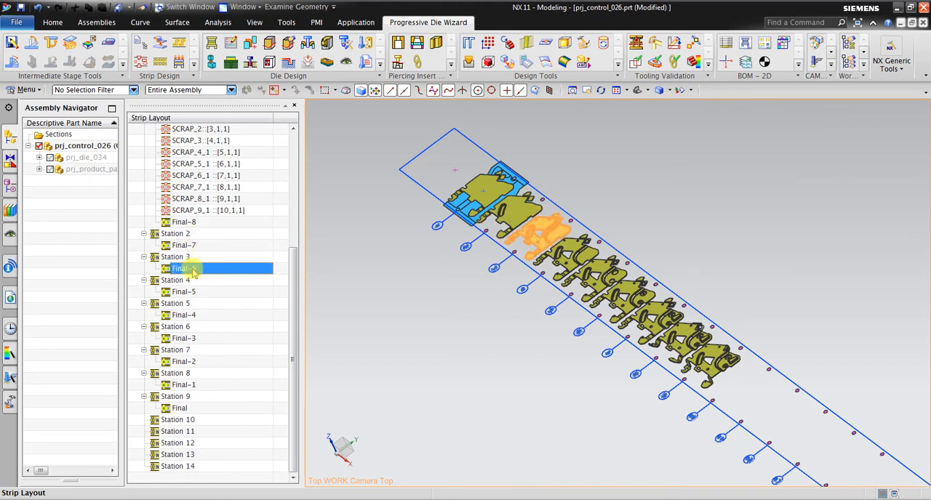
{"action": "left_click", "coordinate": [180, 409]}
{"action": "middle_click_drag", "start_coordinate": [468, 311], "coordinate": [503, 294]}
{"action": "scroll", "coordinate": [512, 288], "scroll_direction": "up", "scroll_amount": 1}
{"action": "scroll", "coordinate": [655, 345], "scroll_direction": "up", "scroll_amount": 2}
{"action": "scroll", "coordinate": [592, 332], "scroll_direction": "down", "scroll_amount": 3}
{"action": "middle_click_drag", "start_coordinate": [570, 331], "coordinate": [613, 340]}
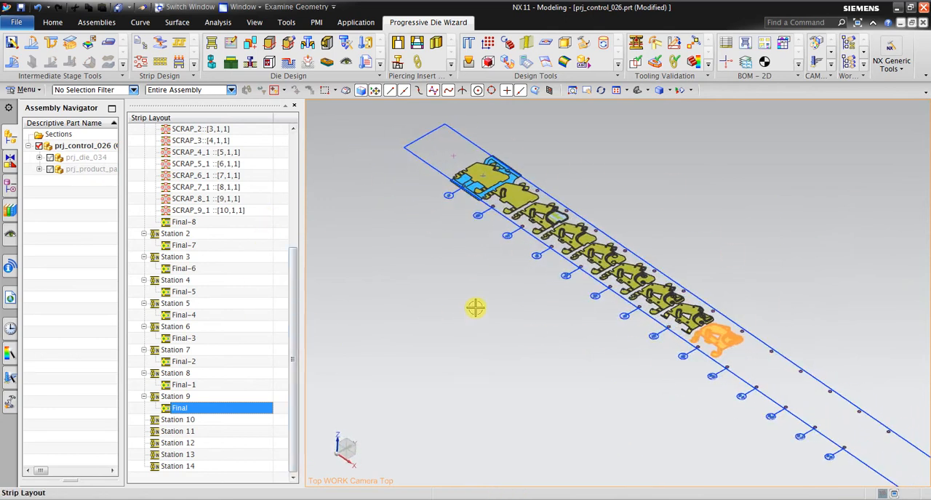
{"action": "scroll", "coordinate": [512, 292], "scroll_direction": "down", "scroll_amount": 2}
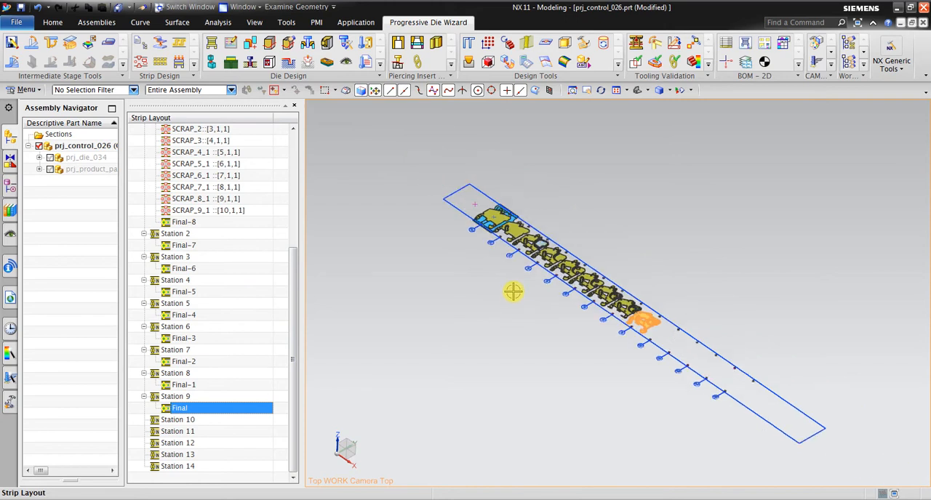
{"action": "scroll", "coordinate": [471, 210], "scroll_direction": "up", "scroll_amount": 2}
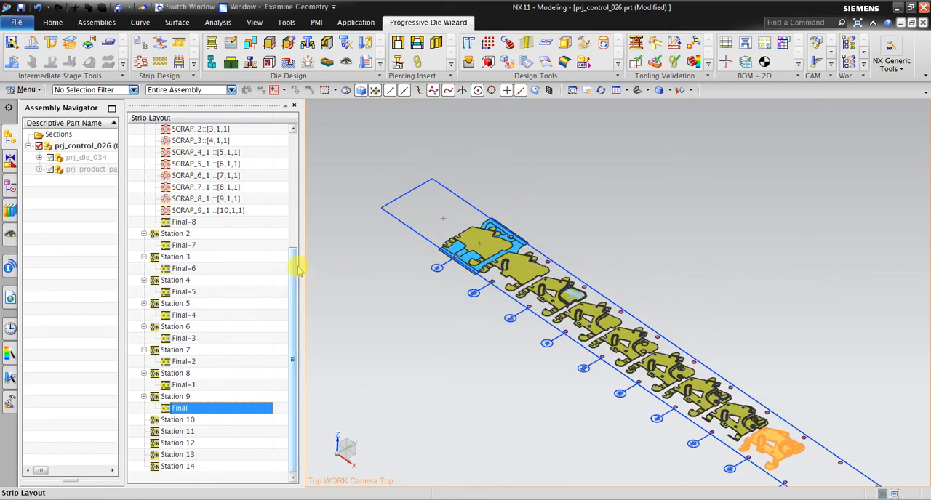
Highlight the whole content of Station 1 and examine its Final-8 part up close.
{"action": "left_click_drag", "start_coordinate": [295, 257], "coordinate": [295, 236]}
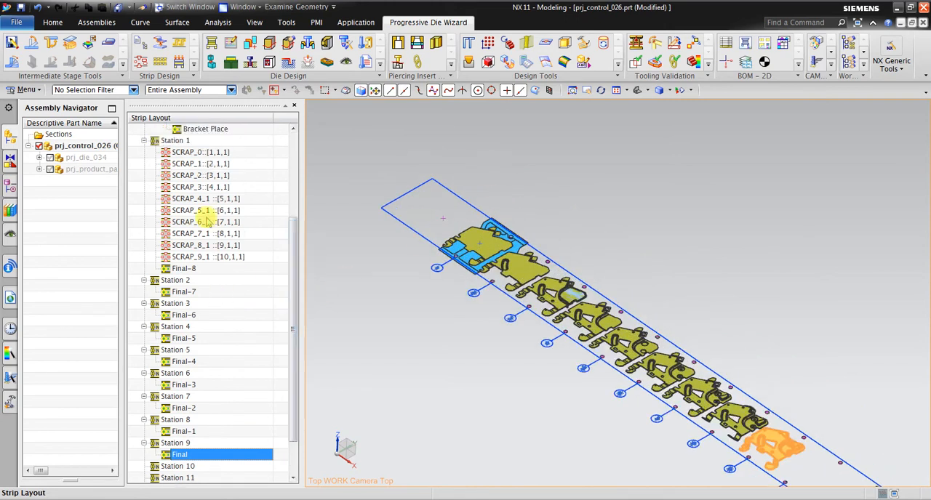
{"action": "left_click", "coordinate": [206, 143]}
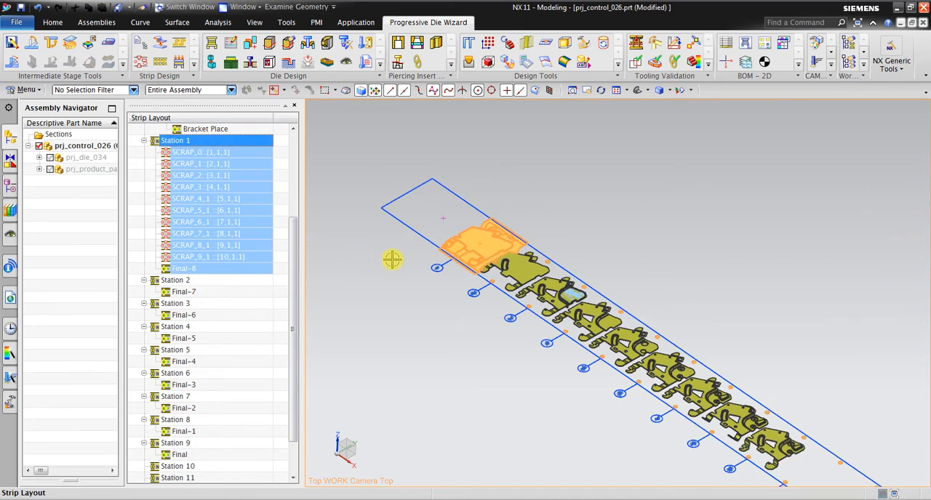
{"action": "scroll", "coordinate": [422, 253], "scroll_direction": "up", "scroll_amount": 3}
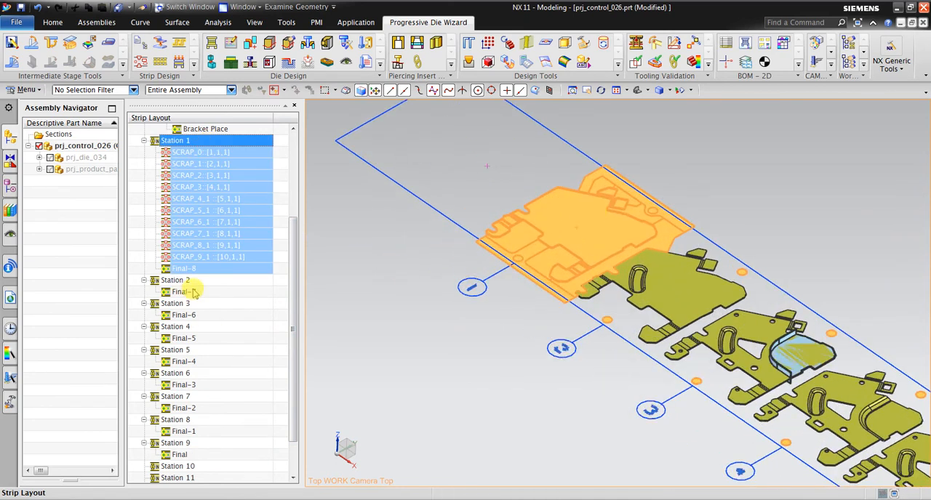
{"action": "left_click", "coordinate": [197, 270]}
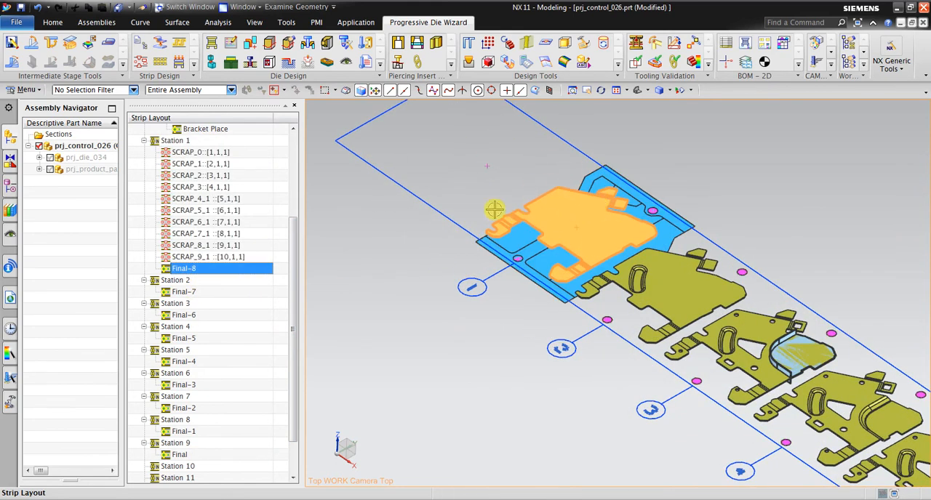
{"action": "scroll", "coordinate": [615, 216], "scroll_direction": "up", "scroll_amount": 3}
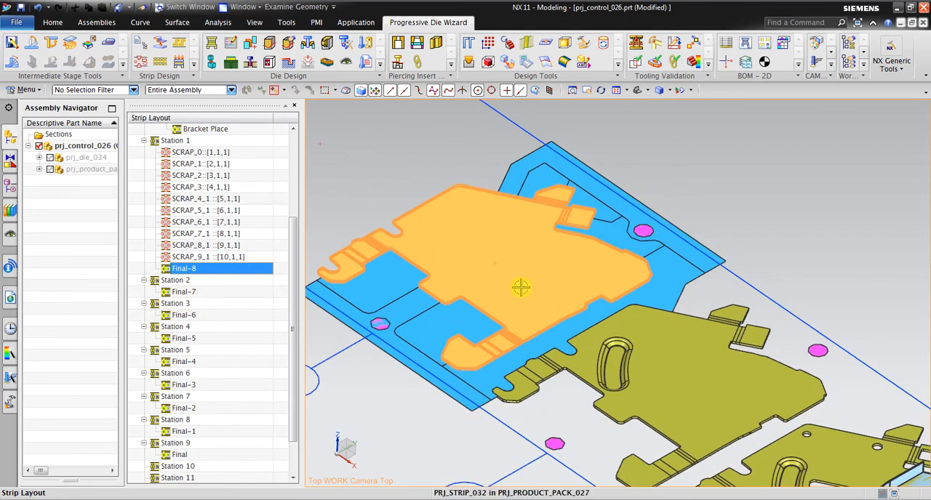
{"action": "middle_click_drag", "start_coordinate": [528, 252], "coordinate": [565, 193]}
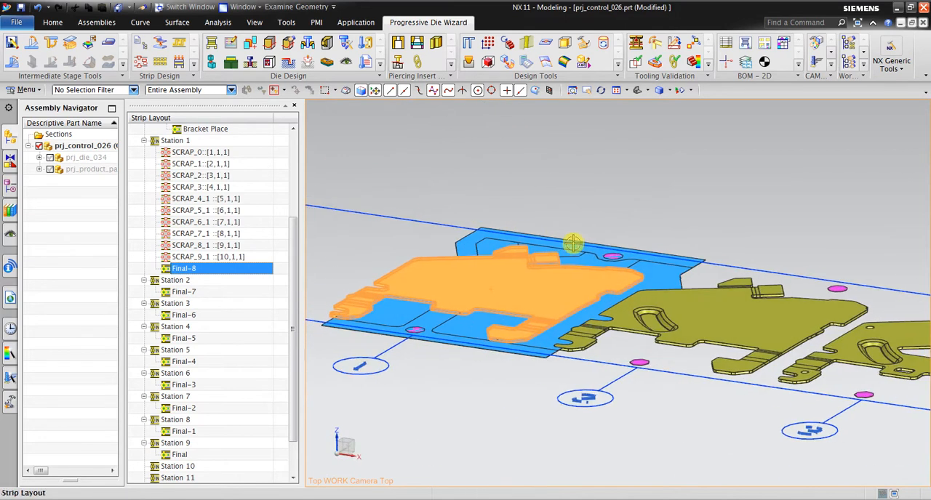
Examine the formed shapes of Final-7 in Station 2 and Final-6 in Station 3.
{"action": "left_click", "coordinate": [188, 291]}
{"action": "middle_click_drag", "start_coordinate": [459, 227], "coordinate": [521, 232]}
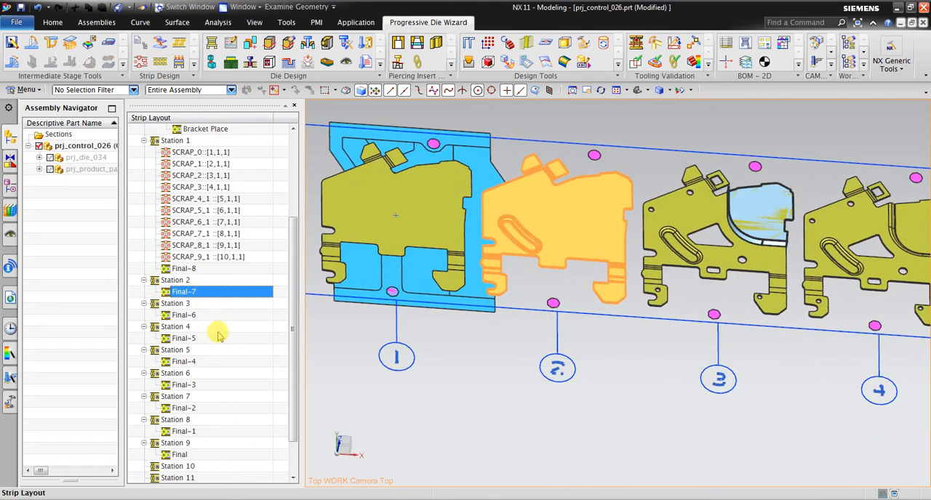
{"action": "left_click", "coordinate": [185, 314]}
{"action": "middle_click_drag", "start_coordinate": [821, 245], "coordinate": [738, 242]}
{"action": "scroll", "coordinate": [749, 240], "scroll_direction": "up", "scroll_amount": 2}
{"action": "scroll", "coordinate": [735, 249], "scroll_direction": "down", "scroll_amount": 1}
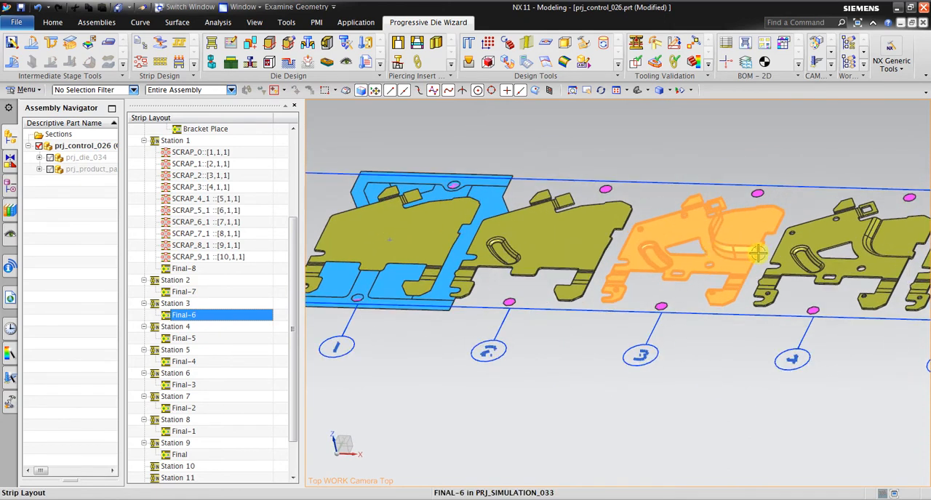
{"action": "scroll", "coordinate": [807, 222], "scroll_direction": "up", "scroll_amount": 2}
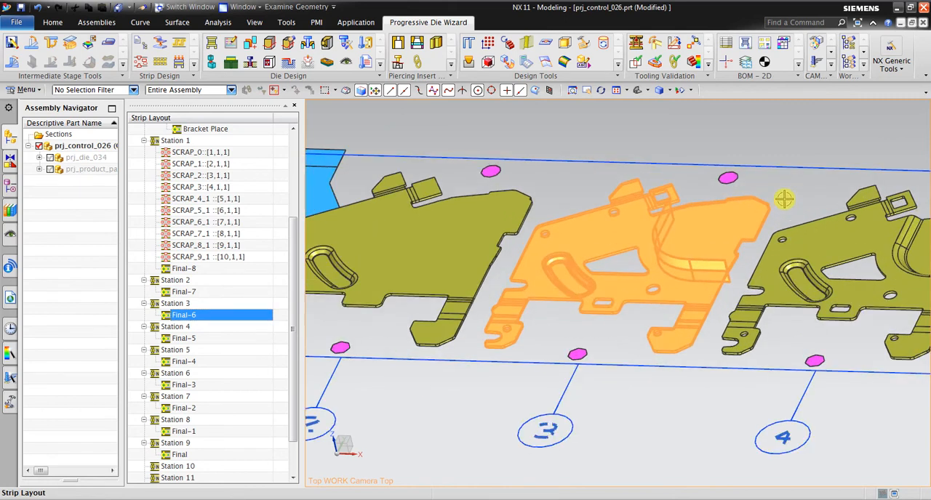
{"action": "scroll", "coordinate": [644, 231], "scroll_direction": "down", "scroll_amount": 3}
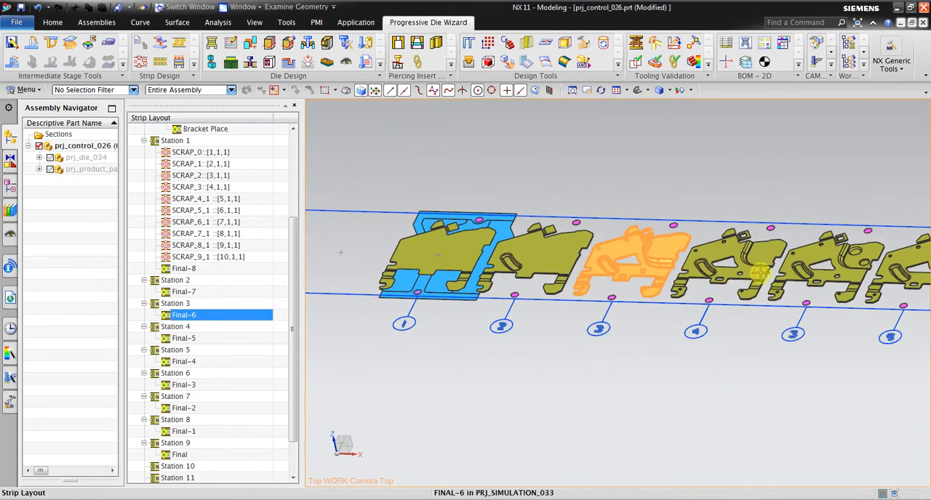
Examine the Final-5 part in Station 4 and compare it with the neighbouring stations.
{"action": "scroll", "coordinate": [639, 240], "scroll_direction": "up", "scroll_amount": 2}
{"action": "left_click", "coordinate": [193, 339]}
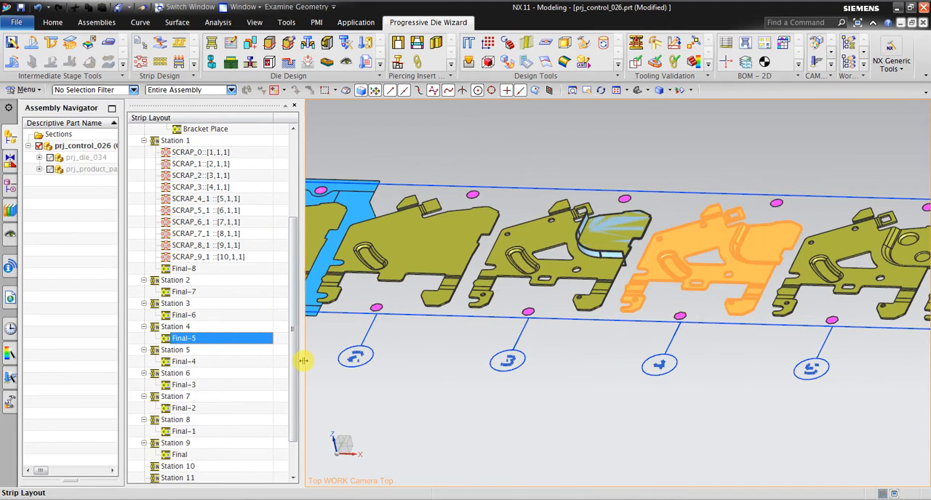
{"action": "scroll", "coordinate": [655, 221], "scroll_direction": "down", "scroll_amount": 2}
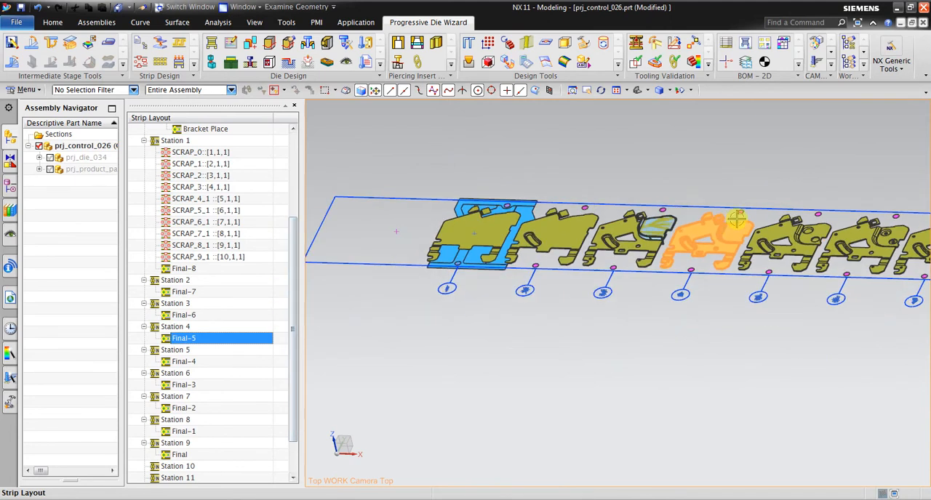
{"action": "middle_click_drag", "start_coordinate": [588, 197], "coordinate": [637, 199]}
Move the Final part from Station 9 to Station 14 in the strip layout.
{"action": "scroll", "coordinate": [637, 198], "scroll_direction": "down", "scroll_amount": 5}
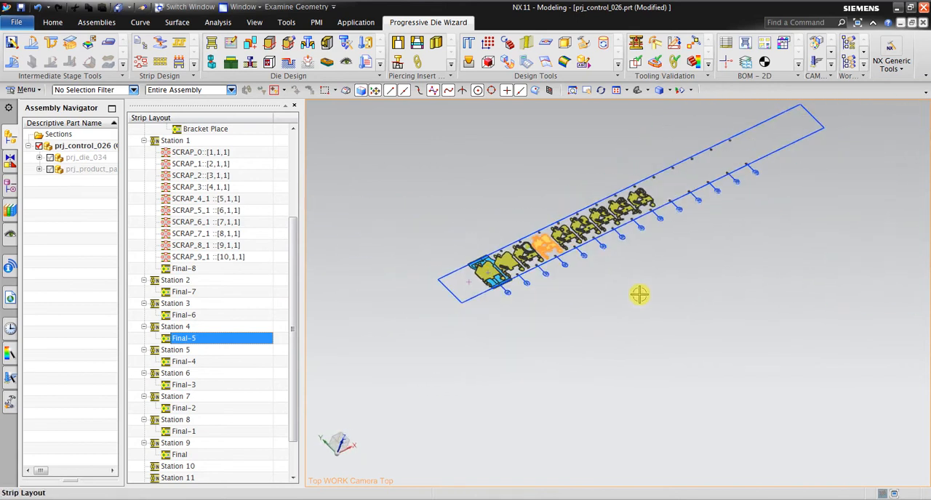
{"action": "scroll", "coordinate": [722, 219], "scroll_direction": "up", "scroll_amount": 3}
{"action": "scroll", "coordinate": [271, 354], "scroll_direction": "down", "scroll_amount": 2}
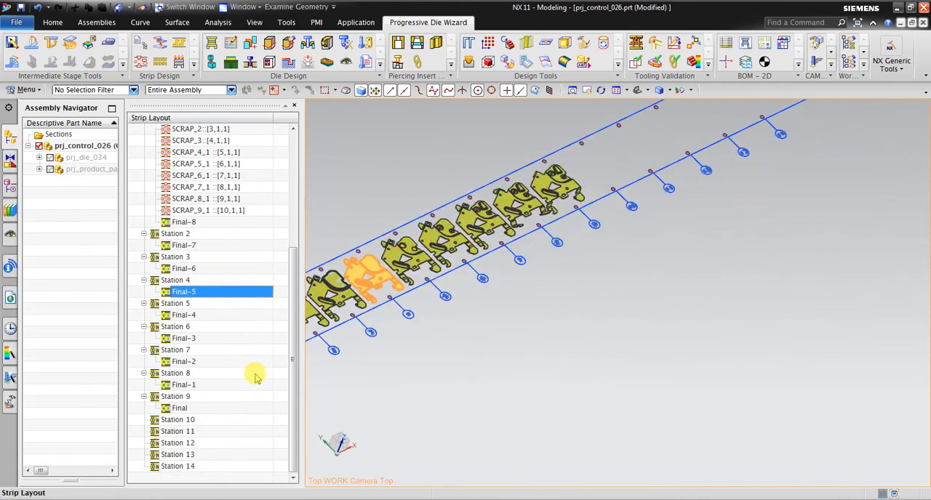
{"action": "left_click", "coordinate": [231, 408]}
{"action": "scroll", "coordinate": [501, 279], "scroll_direction": "up", "scroll_amount": 1}
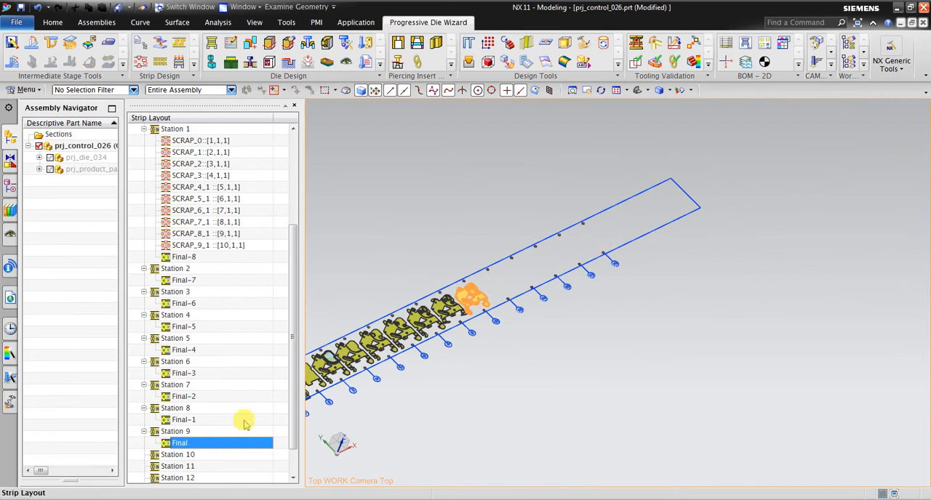
{"action": "scroll", "coordinate": [245, 422], "scroll_direction": "down", "scroll_amount": 1}
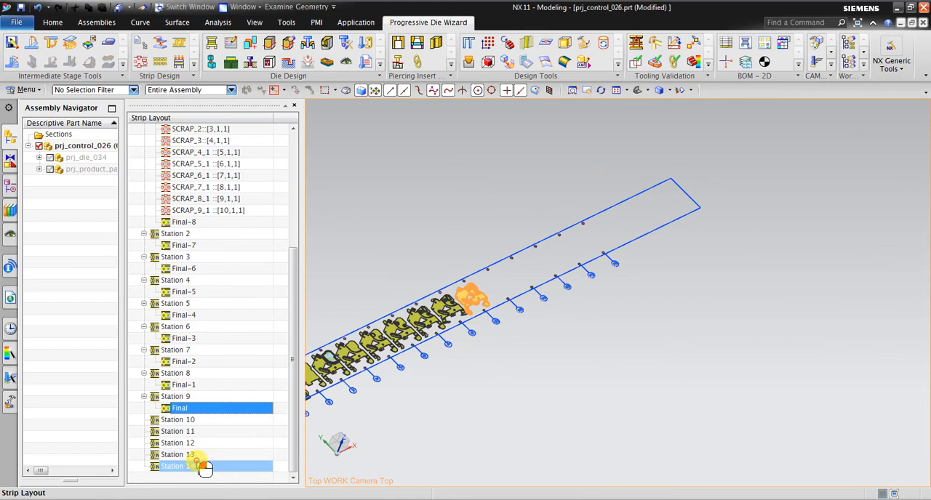
{"action": "left_click_drag", "start_coordinate": [206, 467], "coordinate": [198, 461]}
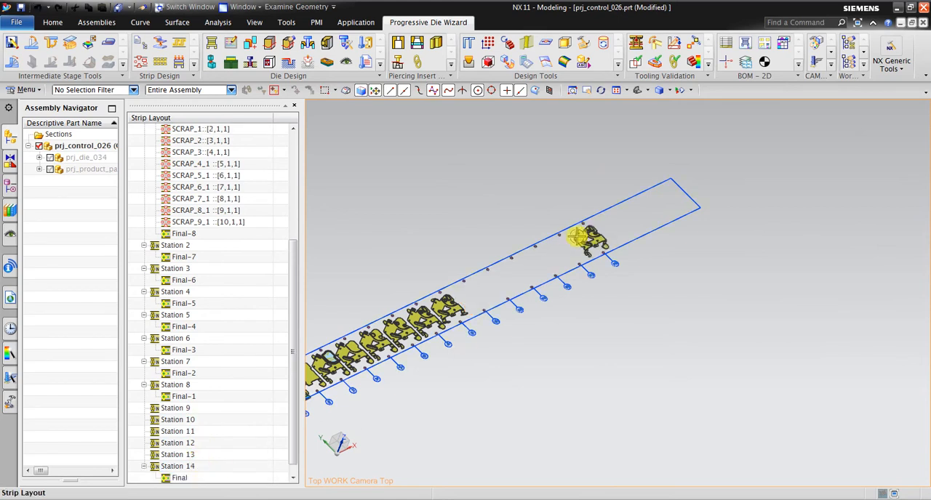
Move SCRAP_3 and SCRAP_9_1 together from Station 1 to Station 14.
{"action": "scroll", "coordinate": [618, 233], "scroll_direction": "down", "scroll_amount": 2}
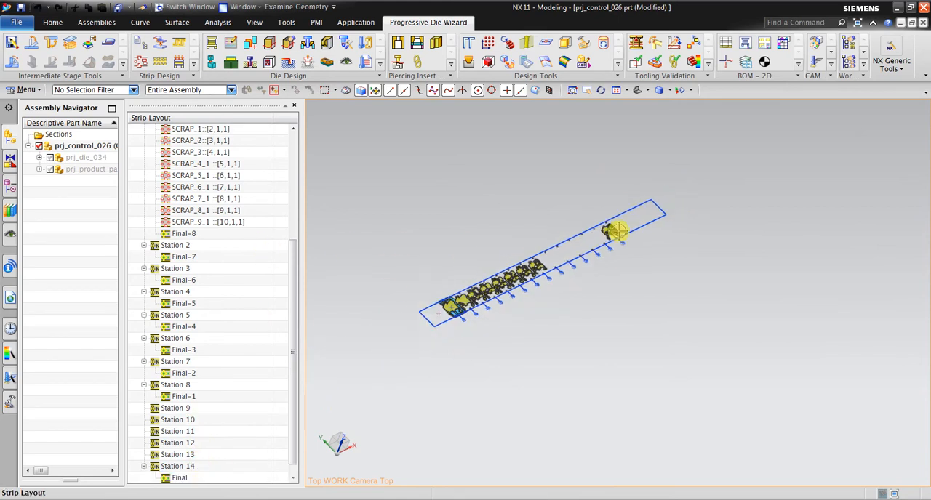
{"action": "scroll", "coordinate": [443, 318], "scroll_direction": "up", "scroll_amount": 3}
{"action": "scroll", "coordinate": [503, 252], "scroll_direction": "up", "scroll_amount": 4}
{"action": "scroll", "coordinate": [409, 303], "scroll_direction": "up", "scroll_amount": 2}
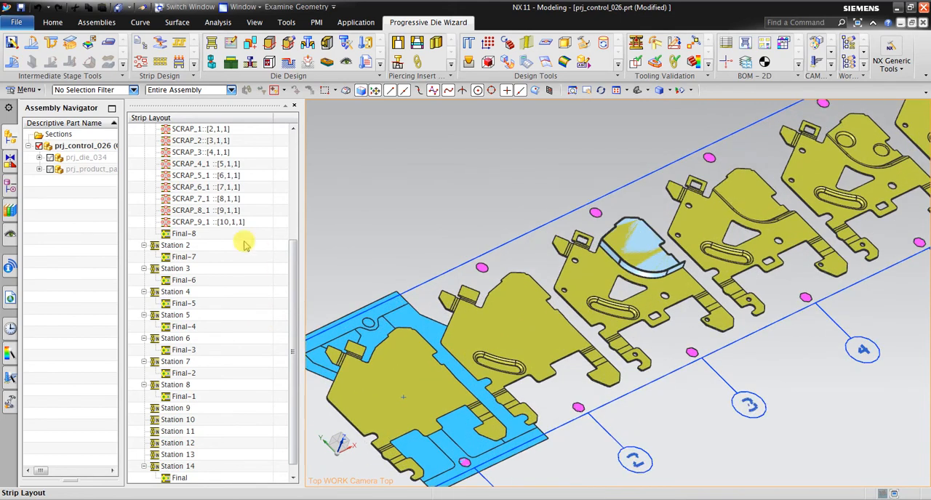
{"action": "left_click", "coordinate": [227, 224]}
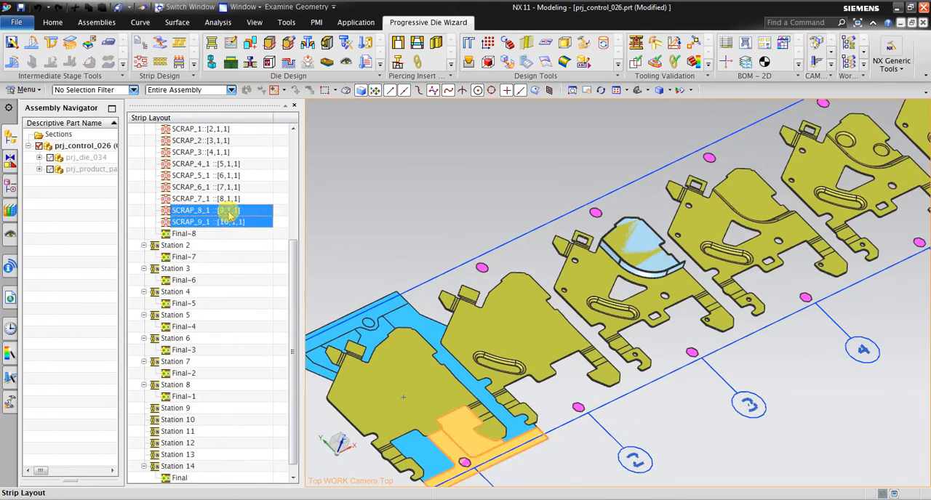
{"action": "left_click", "coordinate": [222, 163], "text": "ctrl"}
{"action": "left_click", "coordinate": [218, 152], "text": "ctrl"}
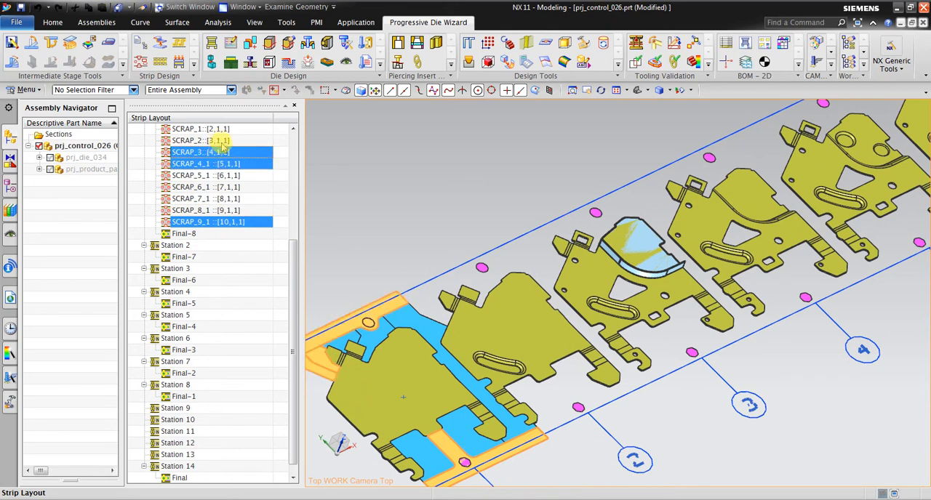
{"action": "left_click", "coordinate": [229, 164], "text": "ctrl"}
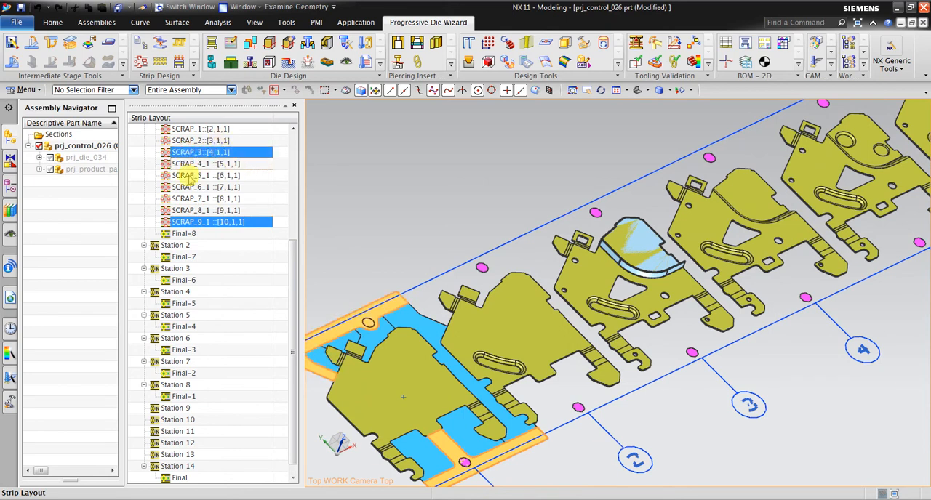
{"action": "scroll", "coordinate": [205, 227], "scroll_direction": "down", "scroll_amount": 1}
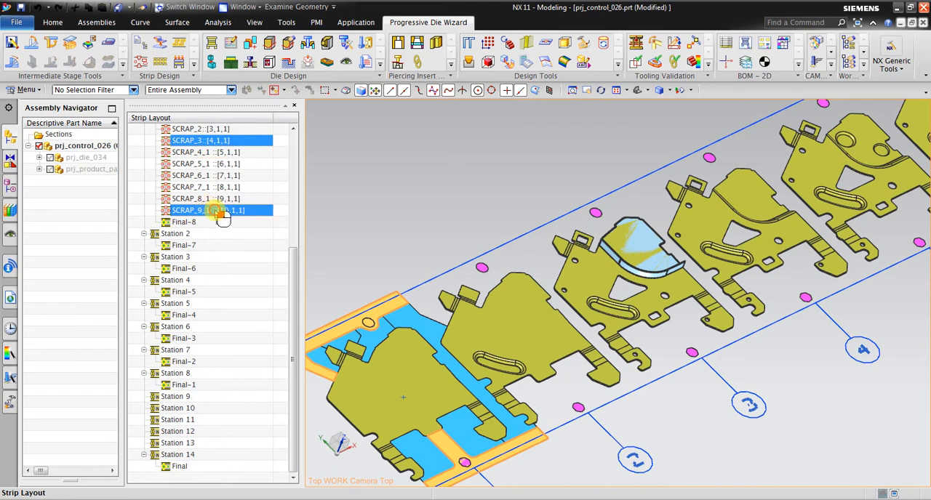
{"action": "left_click_drag", "start_coordinate": [231, 451], "coordinate": [231, 454]}
Examine the finished part in Station 14 together with the carrier scraps placed around it.
{"action": "scroll", "coordinate": [400, 266], "scroll_direction": "down", "scroll_amount": 6}
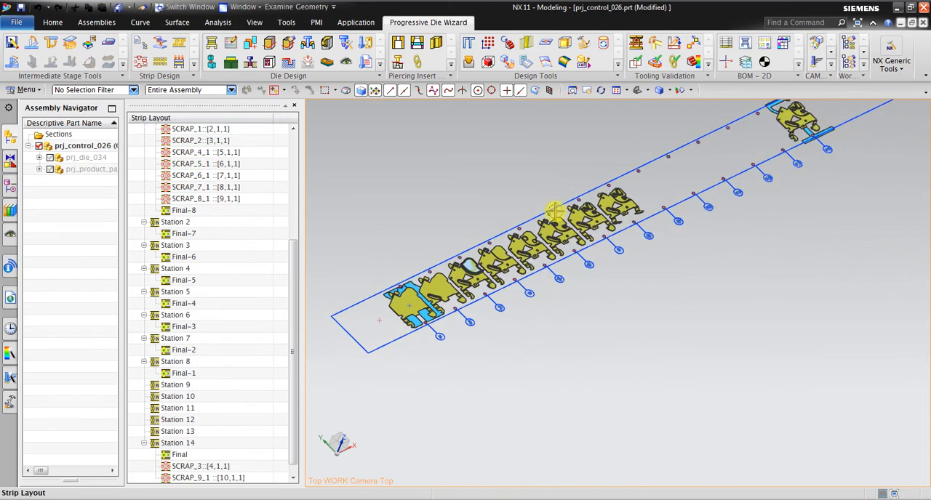
{"action": "scroll", "coordinate": [540, 292], "scroll_direction": "down", "scroll_amount": 3}
{"action": "scroll", "coordinate": [726, 157], "scroll_direction": "up", "scroll_amount": 3}
{"action": "scroll", "coordinate": [587, 208], "scroll_direction": "up", "scroll_amount": 3}
{"action": "scroll", "coordinate": [604, 235], "scroll_direction": "up", "scroll_amount": 3}
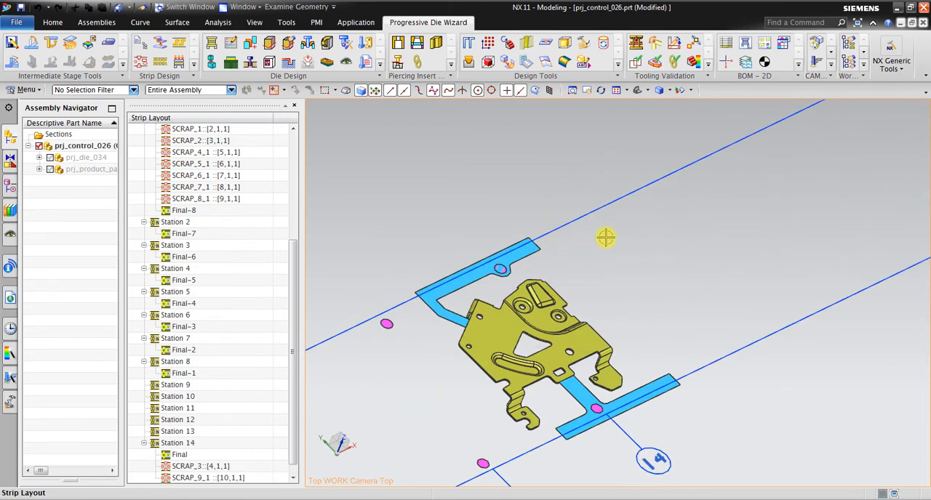
{"action": "middle_click_drag", "start_coordinate": [492, 328], "coordinate": [510, 291]}
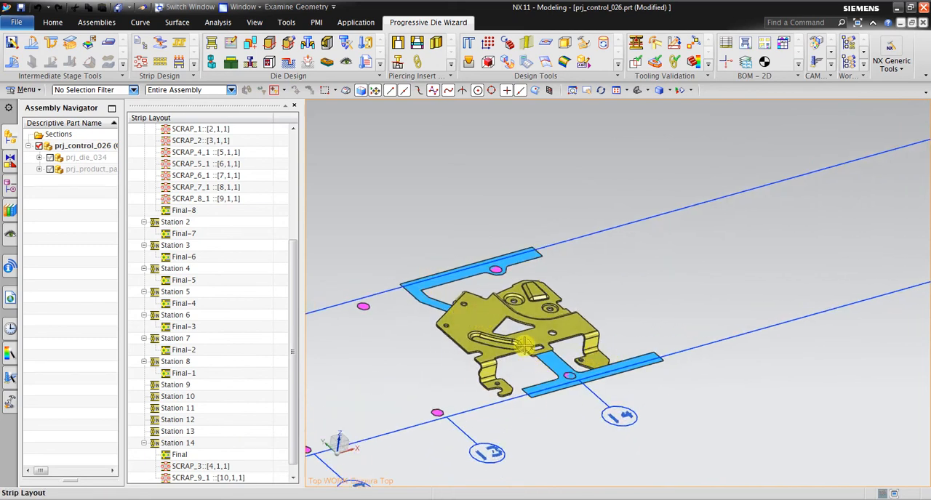
{"action": "scroll", "coordinate": [523, 346], "scroll_direction": "up", "scroll_amount": 3}
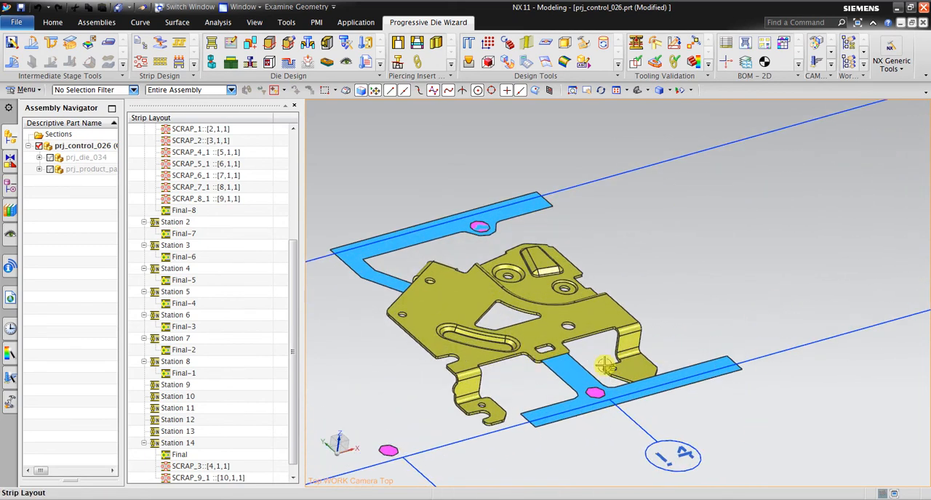
{"action": "scroll", "coordinate": [605, 366], "scroll_direction": "down", "scroll_amount": 2}
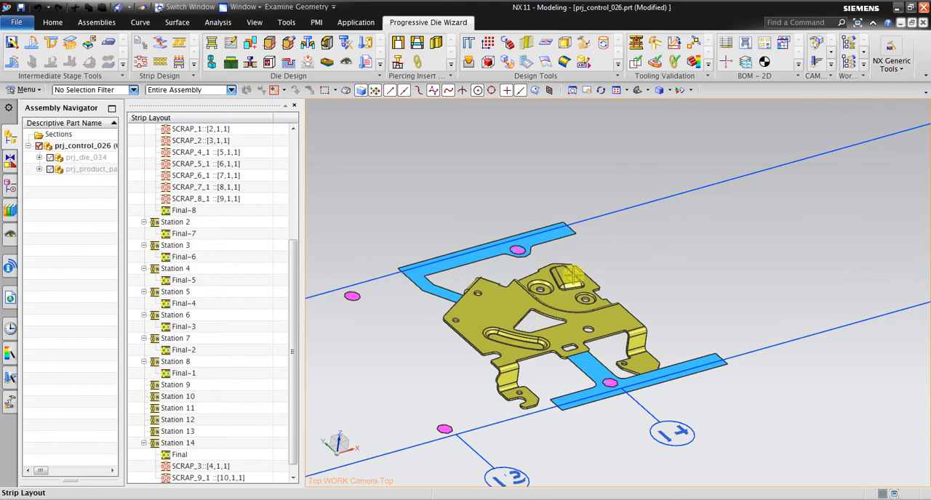
{"action": "scroll", "coordinate": [654, 268], "scroll_direction": "down", "scroll_amount": 3}
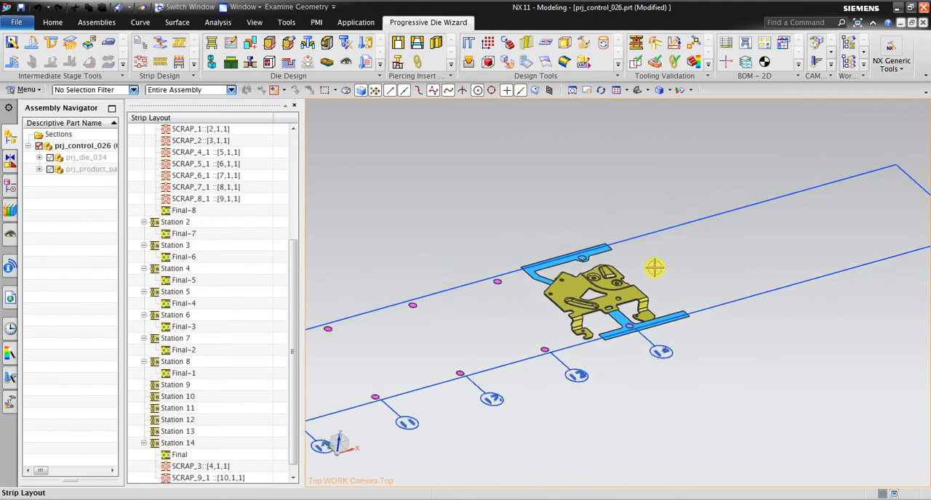
Move Final-1 from Station 8 to Station 13 and Final-2 from Station 7 to Station 12.
{"action": "left_click", "coordinate": [182, 456]}
{"action": "left_click_drag", "start_coordinate": [182, 373], "coordinate": [211, 438]}
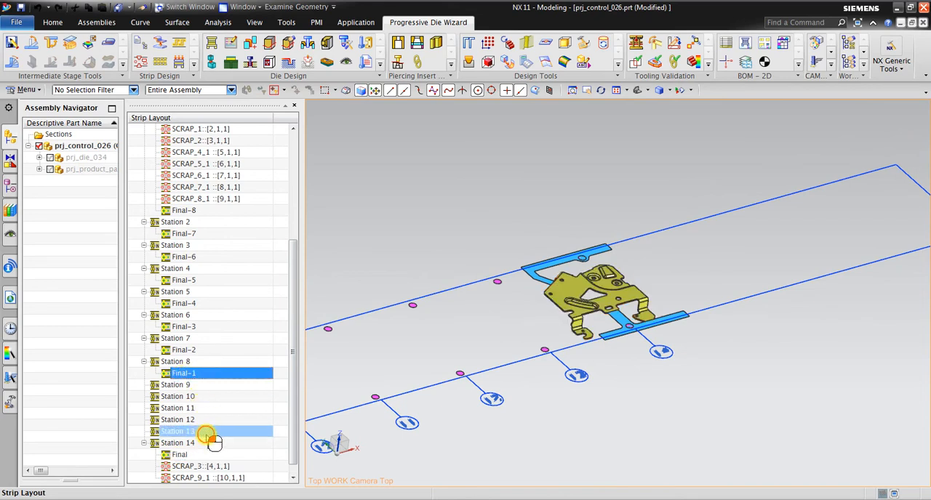
{"action": "left_click_drag", "start_coordinate": [196, 439], "coordinate": [195, 435]}
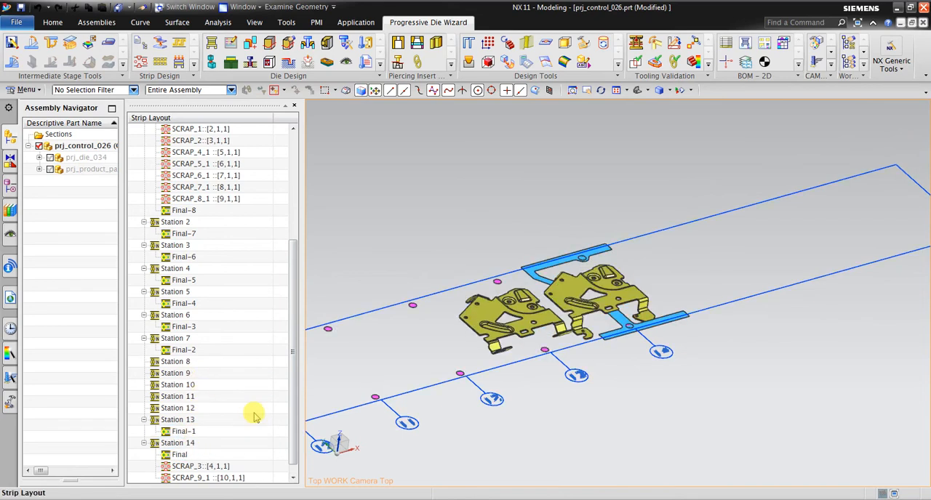
{"action": "scroll", "coordinate": [476, 313], "scroll_direction": "up", "scroll_amount": 2}
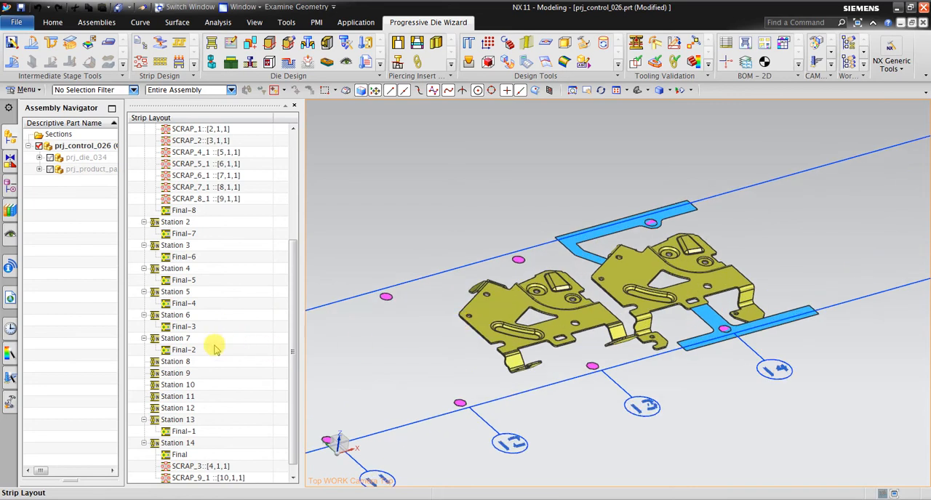
{"action": "left_click_drag", "start_coordinate": [215, 349], "coordinate": [206, 408]}
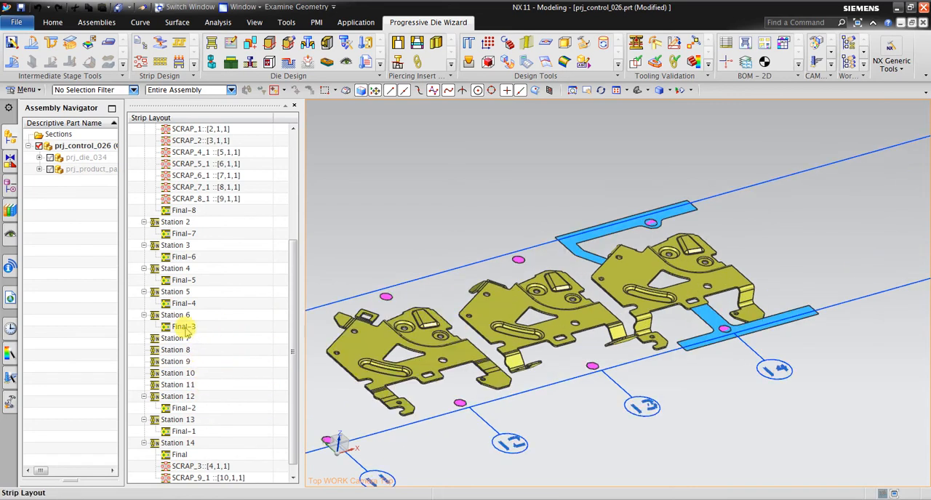
Move Final-3 to Station 11, Final-4 to Station 10, Final-5 to Station 9 and Final-6 to Station 8.
{"action": "left_click_drag", "start_coordinate": [186, 328], "coordinate": [204, 387]}
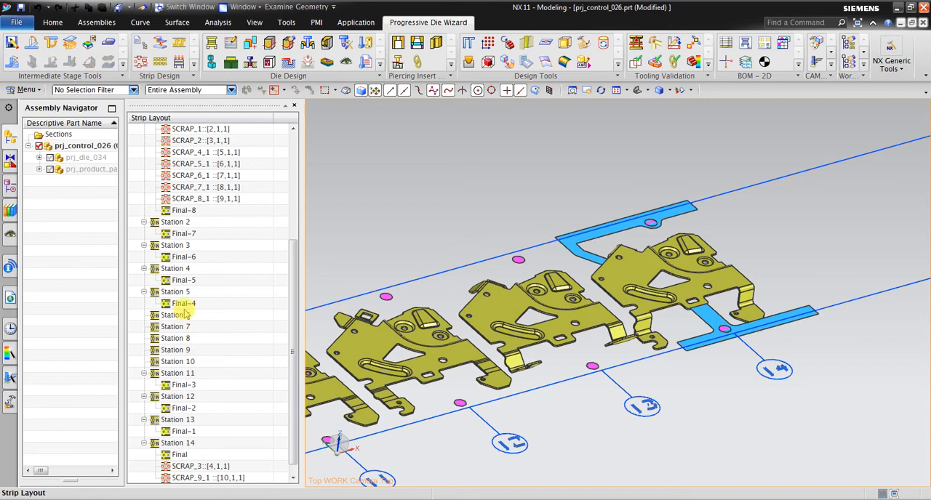
{"action": "left_click_drag", "start_coordinate": [186, 313], "coordinate": [206, 364]}
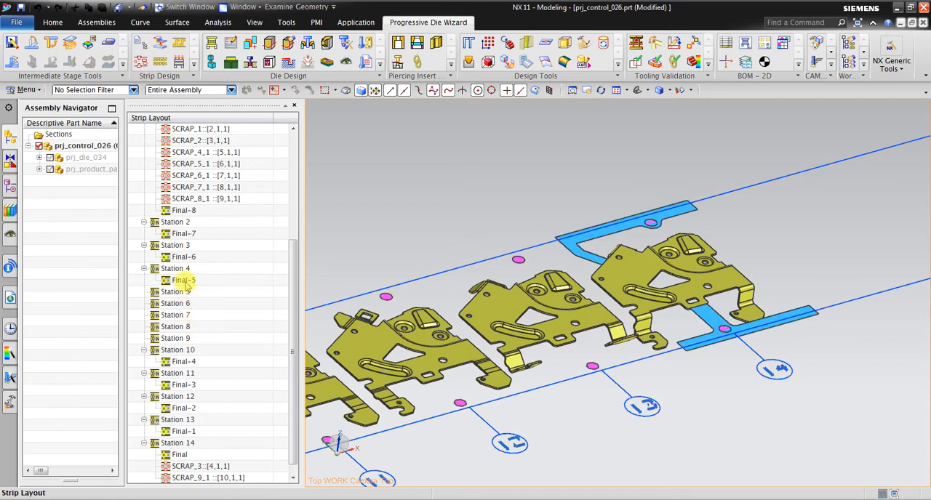
{"action": "left_click_drag", "start_coordinate": [186, 284], "coordinate": [208, 338]}
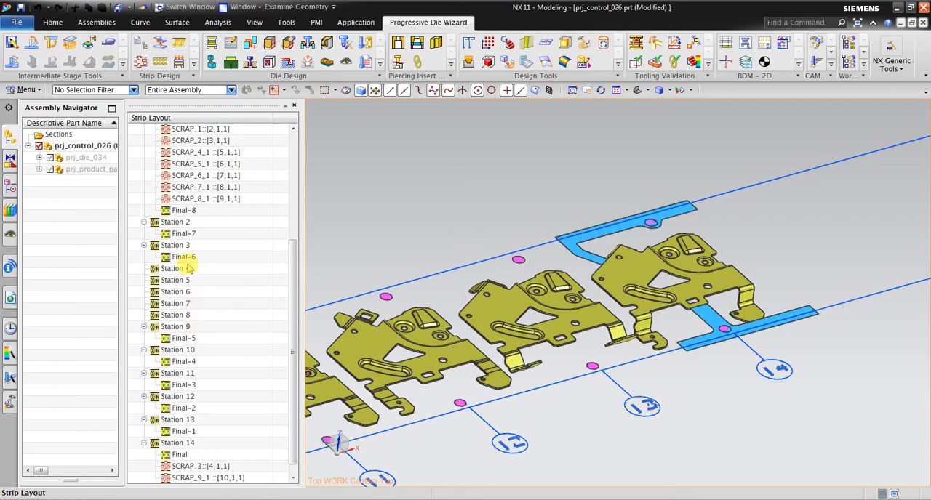
{"action": "left_click_drag", "start_coordinate": [188, 257], "coordinate": [221, 315]}
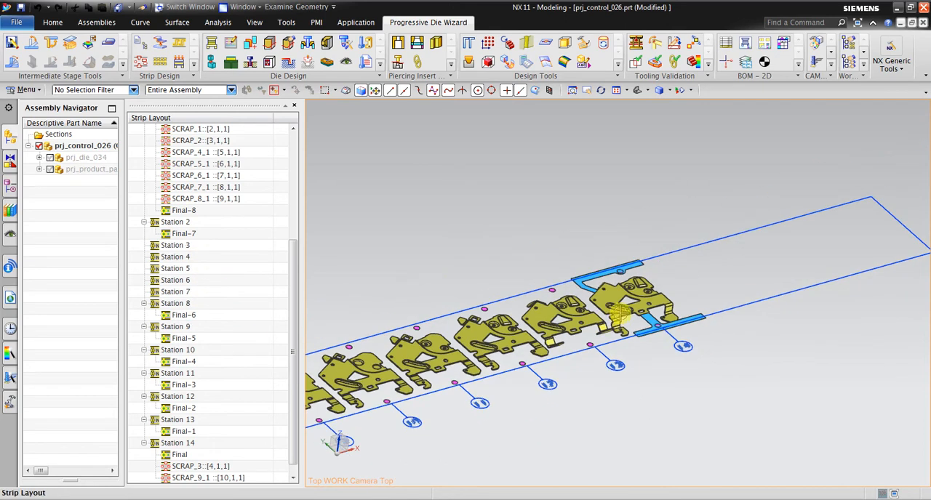
Examine the bent tabs and spacing of the parts in Stations 12, 13 and 14 at the end of the strip.
{"action": "middle_click_drag", "start_coordinate": [674, 316], "coordinate": [722, 247]}
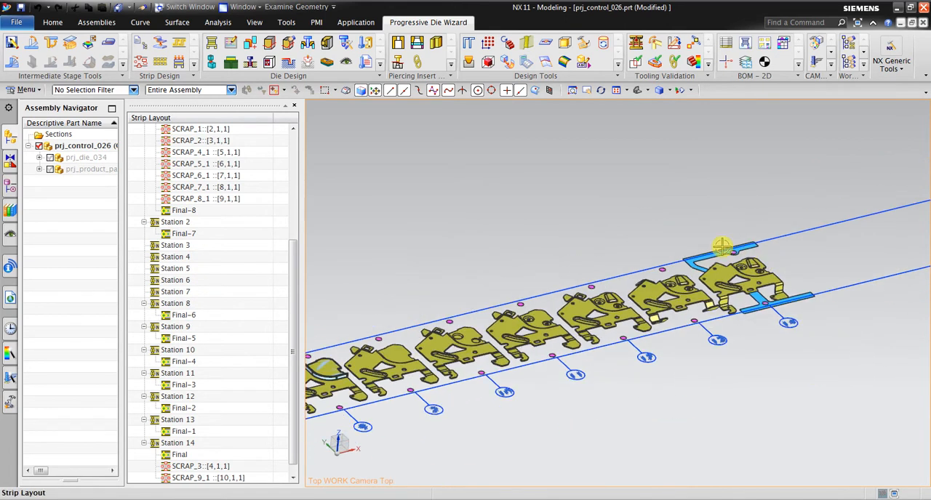
{"action": "left_click", "coordinate": [590, 91]}
{"action": "scroll", "coordinate": [702, 280], "scroll_direction": "up", "scroll_amount": 6}
{"action": "left_click_drag", "start_coordinate": [595, 284], "coordinate": [649, 253]}
{"action": "left_click_drag", "start_coordinate": [772, 338], "coordinate": [696, 316]}
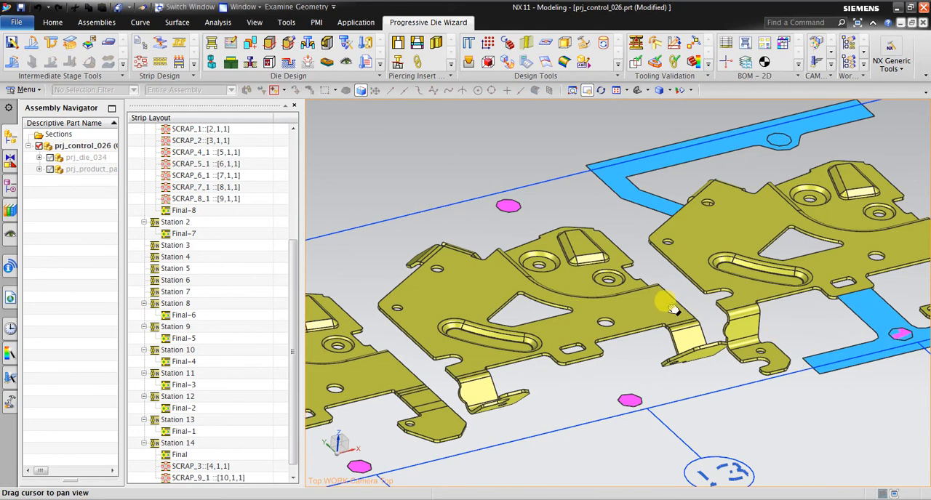
{"action": "left_click_drag", "start_coordinate": [673, 309], "coordinate": [571, 347]}
{"action": "scroll", "coordinate": [789, 232], "scroll_direction": "down", "scroll_amount": 2}
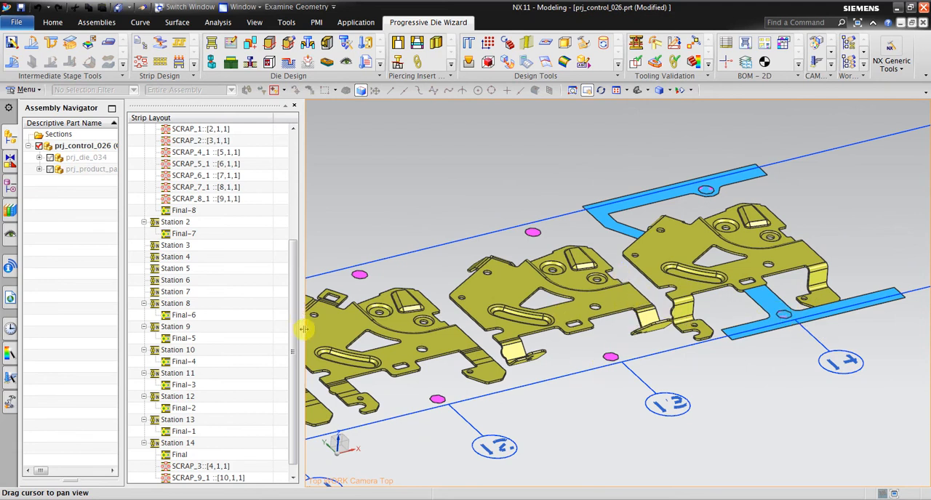
{"action": "scroll", "coordinate": [639, 293], "scroll_direction": "down", "scroll_amount": 3}
{"action": "scroll", "coordinate": [674, 285], "scroll_direction": "up", "scroll_amount": 1}
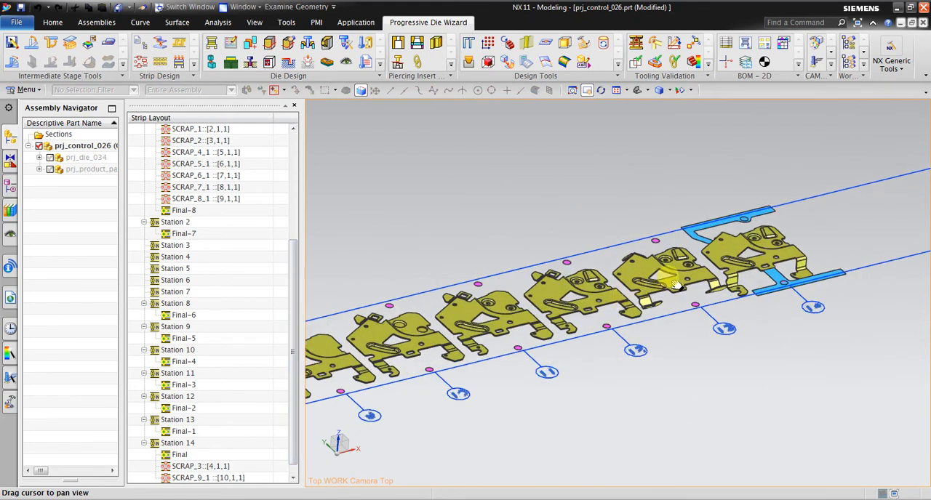
{"action": "scroll", "coordinate": [694, 254], "scroll_direction": "up", "scroll_amount": 3}
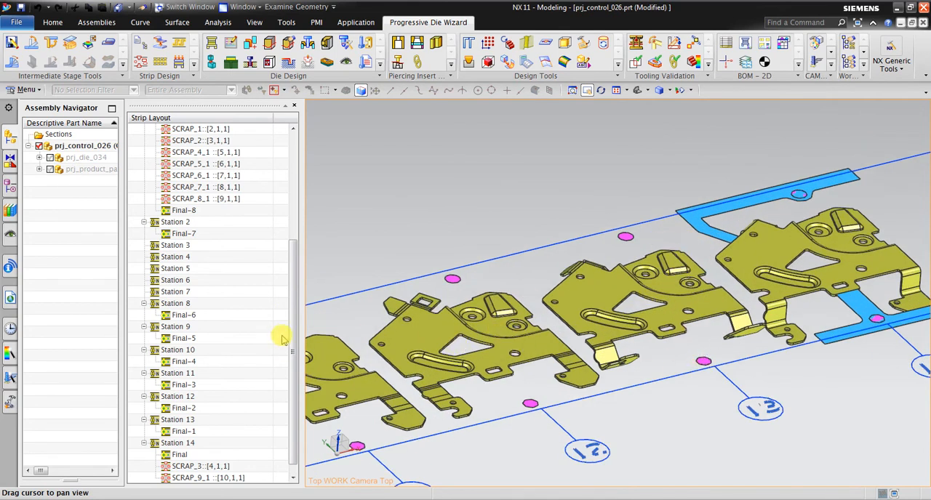
{"action": "scroll", "coordinate": [294, 364], "scroll_direction": "down", "scroll_amount": 1}
{"action": "scroll", "coordinate": [305, 367], "scroll_direction": "down", "scroll_amount": 3}
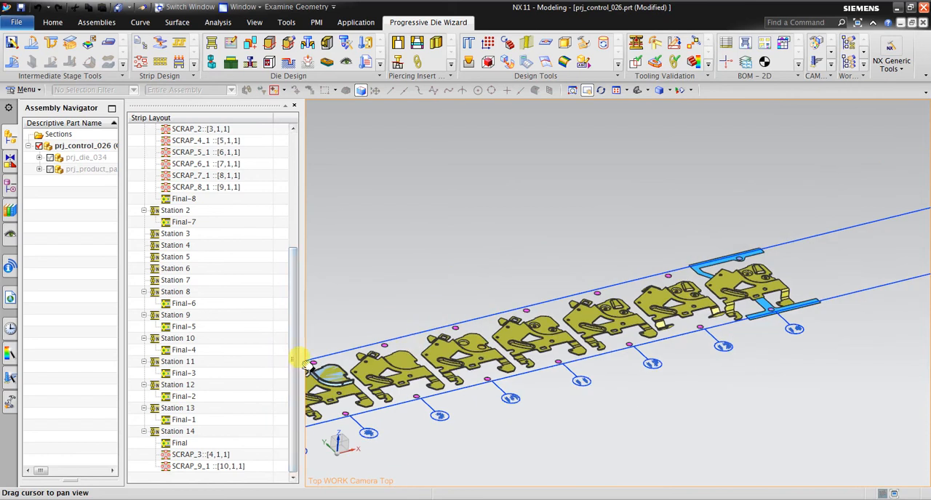
Shift Final-6 to Station 7, Final-5 to Station 8 and Final-4 to Station 9.
{"action": "left_click", "coordinate": [182, 304]}
{"action": "left_click_drag", "start_coordinate": [194, 306], "coordinate": [188, 280]}
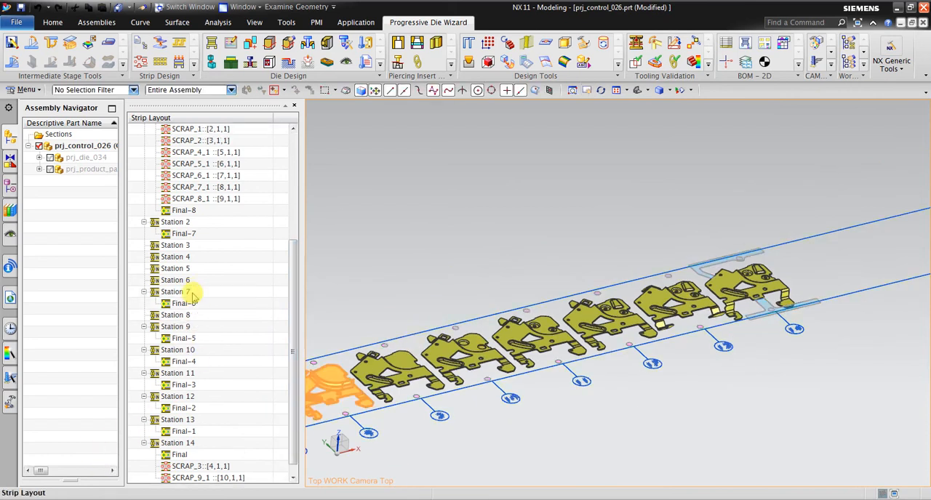
{"action": "left_click", "coordinate": [197, 337]}
{"action": "left_click_drag", "start_coordinate": [196, 337], "coordinate": [193, 317]}
{"action": "left_click", "coordinate": [196, 364]}
{"action": "left_click_drag", "start_coordinate": [196, 363], "coordinate": [195, 341]}
Shift Final-3 to Station 10, Final-2 to Station 11 and Final-1 to Station 12, leaving Station 13 empty.
{"action": "left_click", "coordinate": [201, 384]}
{"action": "left_click_drag", "start_coordinate": [202, 386], "coordinate": [194, 364]}
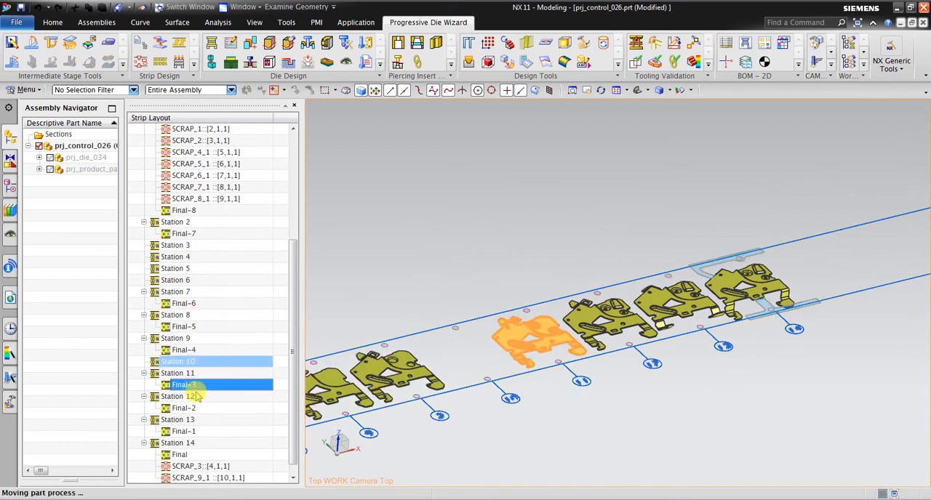
{"action": "left_click_drag", "start_coordinate": [193, 409], "coordinate": [190, 385]}
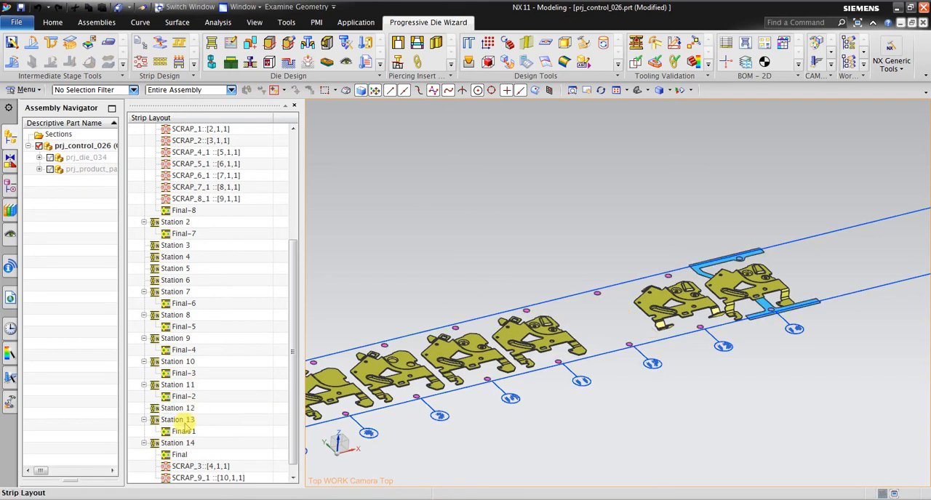
{"action": "left_click_drag", "start_coordinate": [188, 432], "coordinate": [191, 408]}
{"action": "scroll", "coordinate": [765, 256], "scroll_direction": "down", "scroll_amount": 1}
{"action": "scroll", "coordinate": [748, 269], "scroll_direction": "up", "scroll_amount": 4}
{"action": "scroll", "coordinate": [851, 232], "scroll_direction": "down", "scroll_amount": 2}
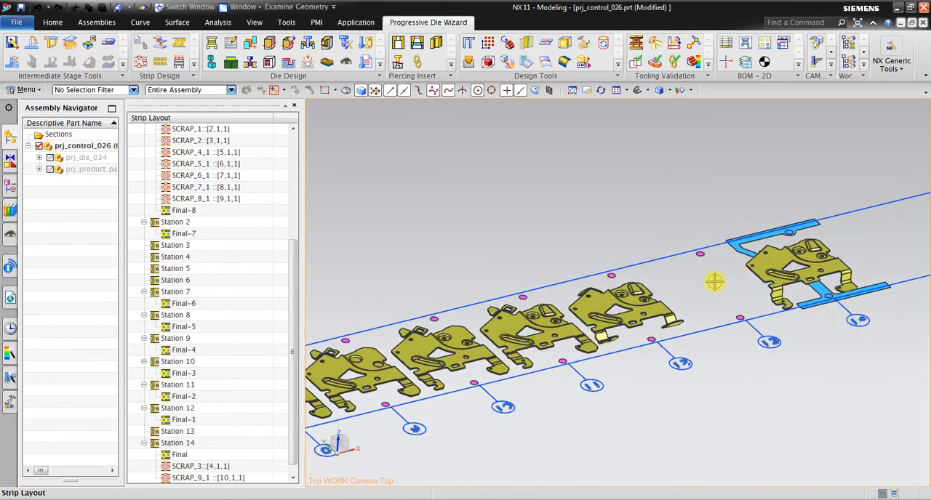
Examine the tab bends of the parts in Stations 11 and 12 against the finished part in Station 14.
{"action": "scroll", "coordinate": [635, 303], "scroll_direction": "down", "scroll_amount": 2}
{"action": "scroll", "coordinate": [635, 302], "scroll_direction": "up", "scroll_amount": 1}
{"action": "scroll", "coordinate": [691, 279], "scroll_direction": "up", "scroll_amount": 1}
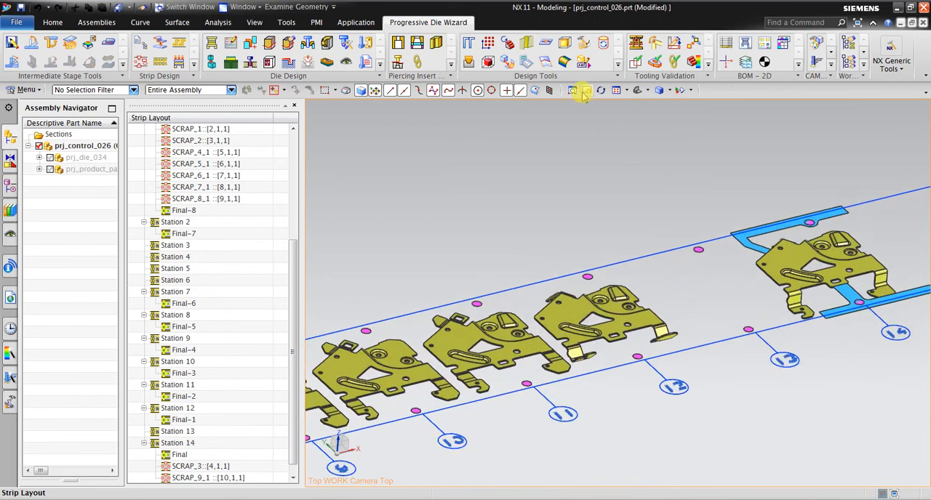
{"action": "left_click", "coordinate": [587, 90]}
{"action": "left_click_drag", "start_coordinate": [735, 277], "coordinate": [648, 289]}
{"action": "scroll", "coordinate": [524, 373], "scroll_direction": "up", "scroll_amount": 3}
{"action": "left_click_drag", "start_coordinate": [523, 374], "coordinate": [753, 314]}
{"action": "mouse_move", "coordinate": [663, 307]}
{"action": "left_mouse_down"}
{"action": "mouse_move", "coordinate": [557, 322]}
{"action": "mouse_move", "coordinate": [522, 349]}
{"action": "mouse_move", "coordinate": [609, 306]}
{"action": "mouse_move", "coordinate": [653, 308]}
{"action": "left_mouse_up"}
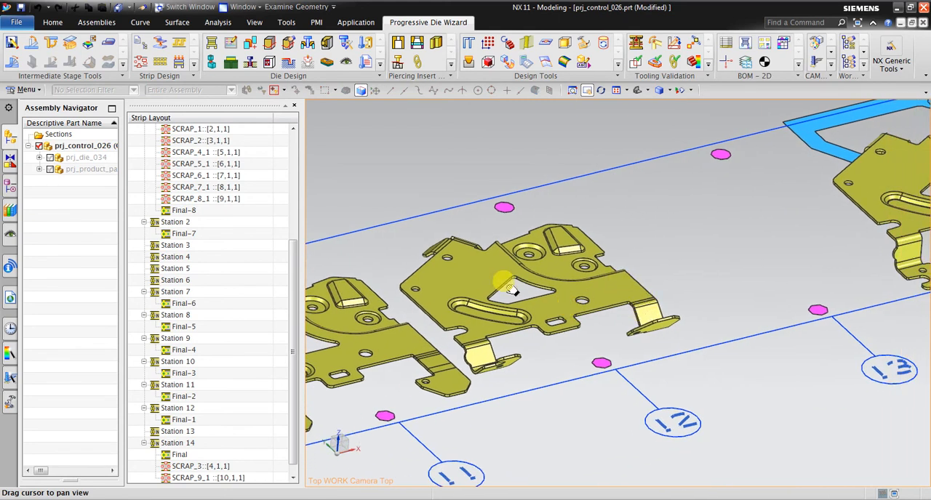
{"action": "middle_click_drag", "start_coordinate": [615, 338], "coordinate": [640, 320]}
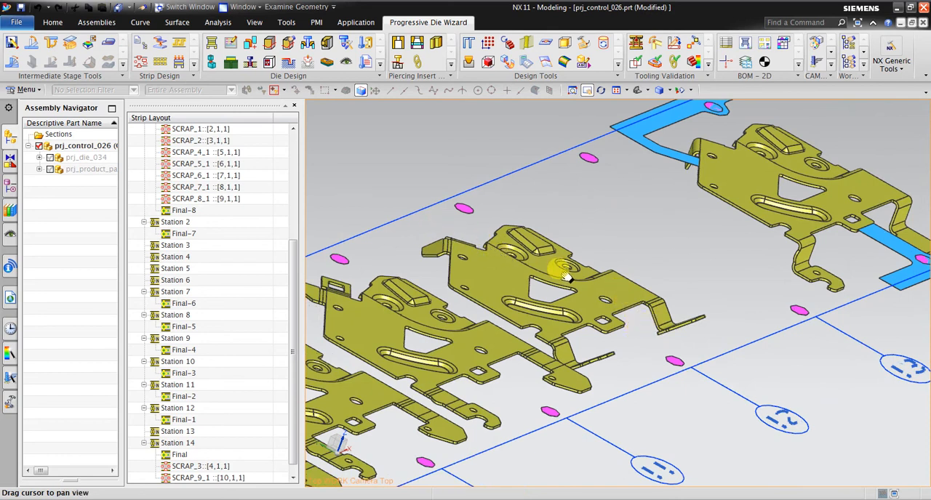
{"action": "scroll", "coordinate": [564, 278], "scroll_direction": "down", "scroll_amount": 3}
{"action": "scroll", "coordinate": [738, 264], "scroll_direction": "up", "scroll_amount": 4}
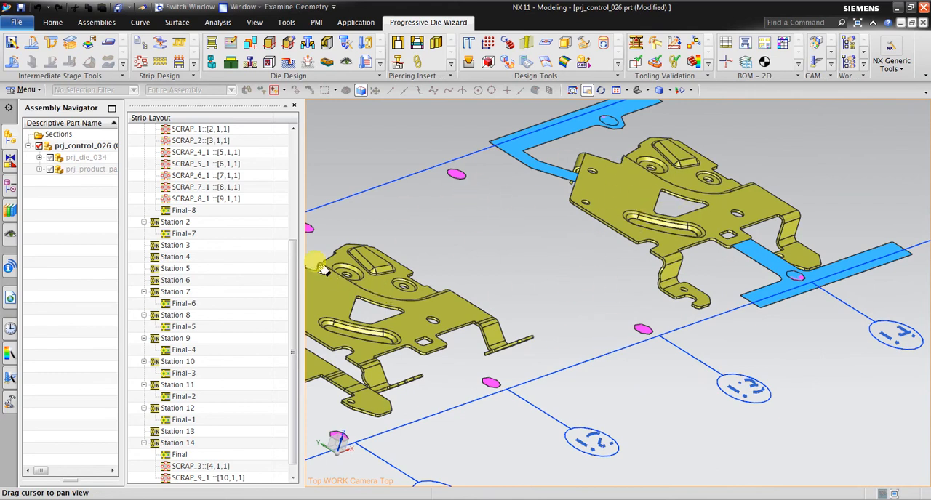
Copy the Final part from Station 14 and paste it into the empty Station 13.
{"action": "left_click_drag", "start_coordinate": [292, 247], "coordinate": [295, 276]}
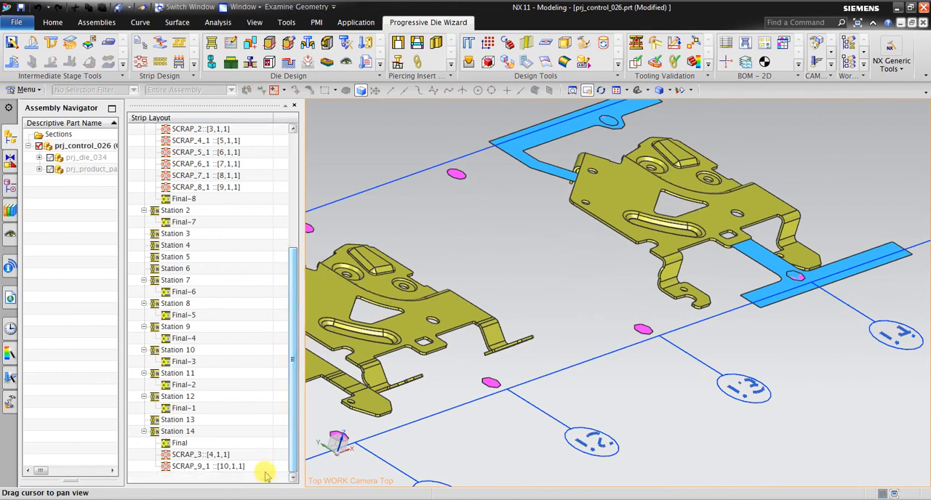
{"action": "left_click", "coordinate": [204, 443]}
{"action": "right_click", "coordinate": [202, 444]}
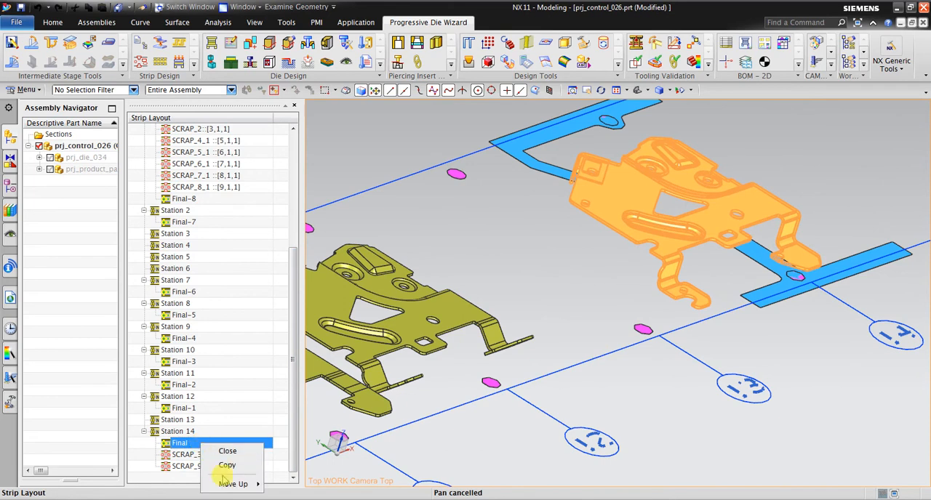
{"action": "left_click", "coordinate": [217, 469]}
{"action": "left_click", "coordinate": [189, 420]}
{"action": "right_click", "coordinate": [190, 420]}
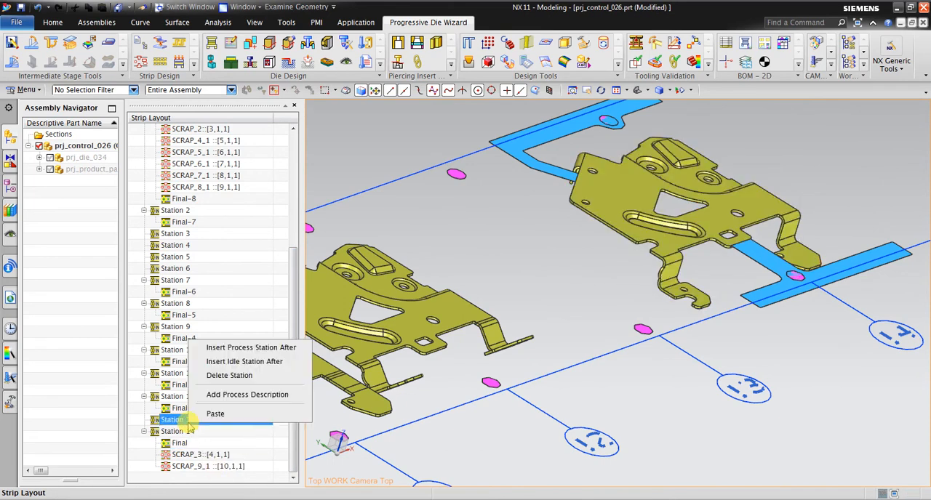
{"action": "left_click", "coordinate": [196, 421]}
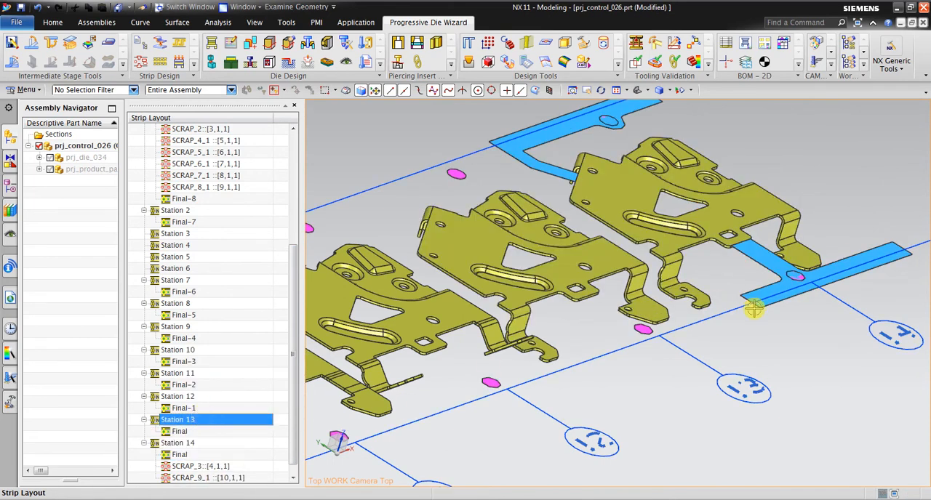
Examine the forming sequence along the strip from the Final parts at the end back to Final-6 in Station 7.
{"action": "middle_click_drag", "start_coordinate": [753, 309], "coordinate": [814, 204]}
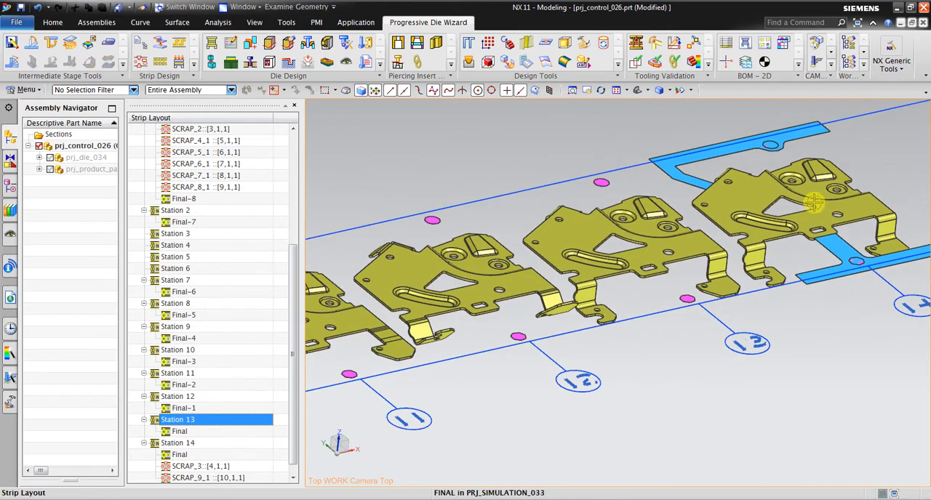
{"action": "left_click", "coordinate": [586, 91]}
{"action": "left_click_drag", "start_coordinate": [561, 228], "coordinate": [648, 208]}
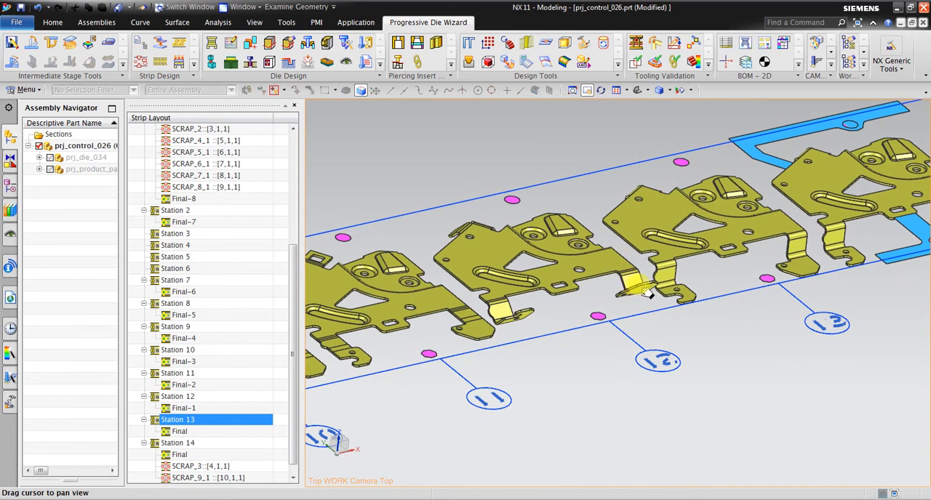
{"action": "left_click_drag", "start_coordinate": [745, 227], "coordinate": [925, 146]}
{"action": "left_click_drag", "start_coordinate": [822, 200], "coordinate": [925, 168]}
{"action": "left_click_drag", "start_coordinate": [722, 251], "coordinate": [916, 234]}
{"action": "left_click_drag", "start_coordinate": [750, 345], "coordinate": [395, 344]}
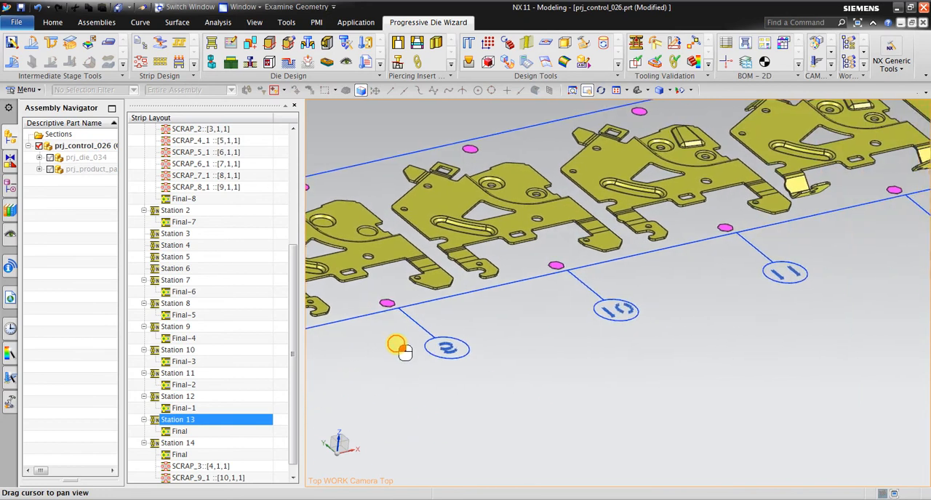
{"action": "left_click_drag", "start_coordinate": [772, 216], "coordinate": [586, 359]}
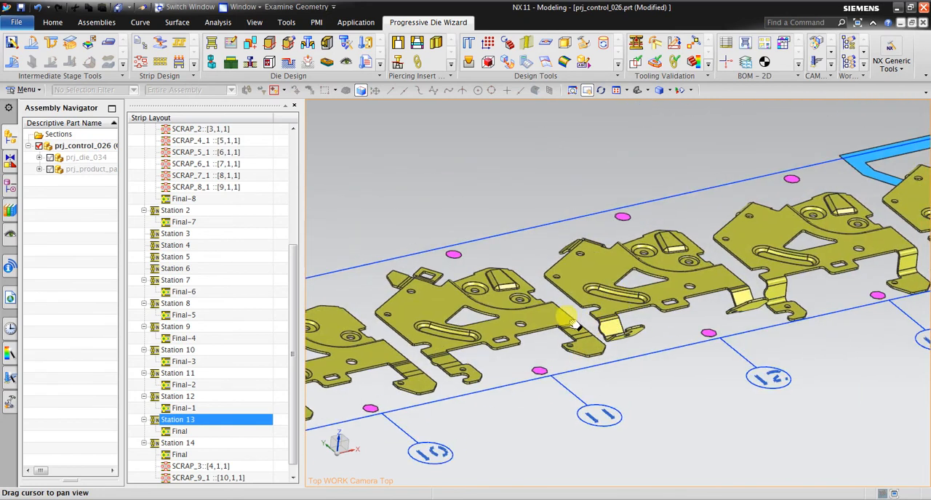
{"action": "left_click_drag", "start_coordinate": [617, 320], "coordinate": [684, 263]}
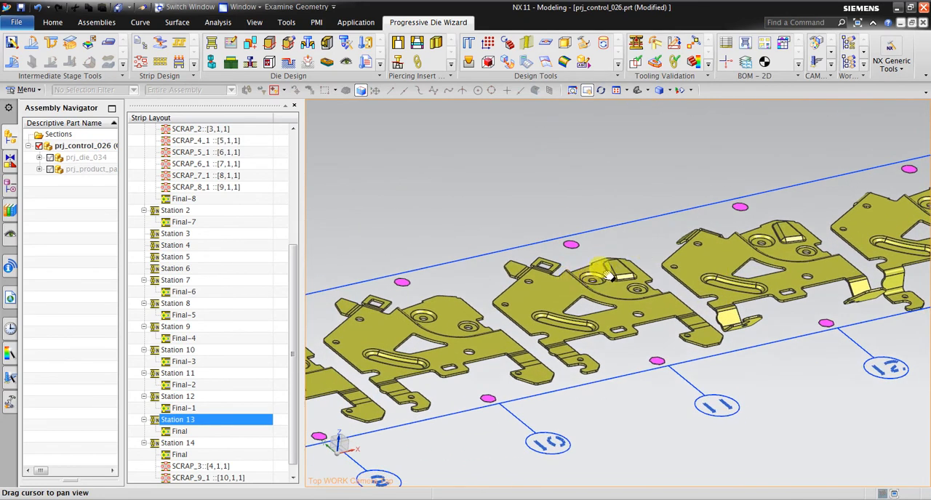
{"action": "left_click_drag", "start_coordinate": [579, 335], "coordinate": [679, 300]}
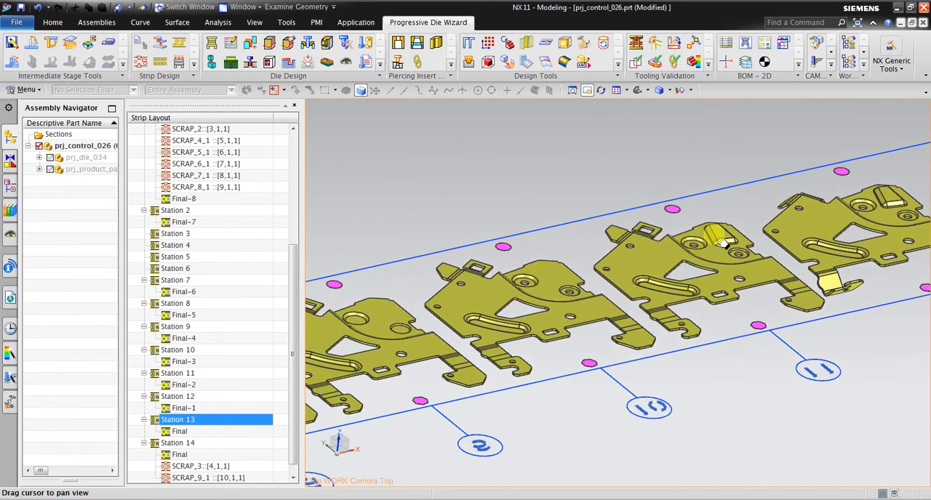
{"action": "left_click_drag", "start_coordinate": [569, 283], "coordinate": [763, 255]}
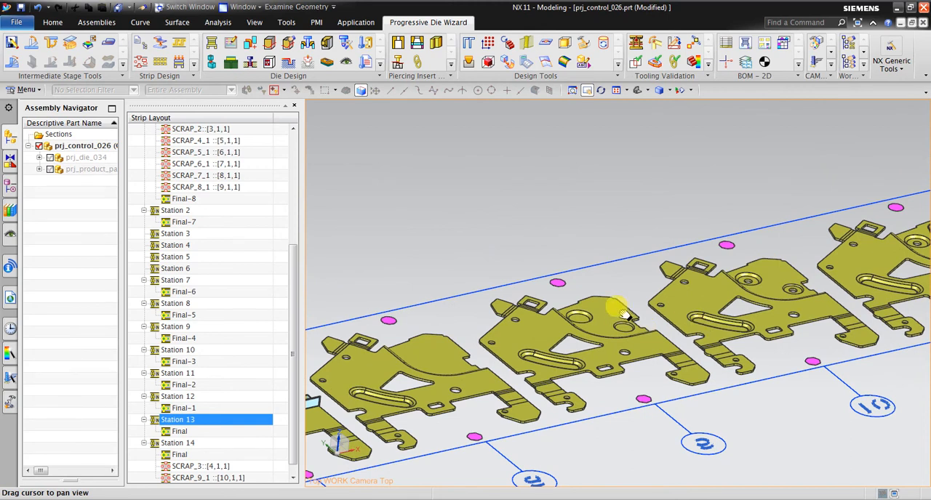
{"action": "left_click_drag", "start_coordinate": [616, 307], "coordinate": [708, 252]}
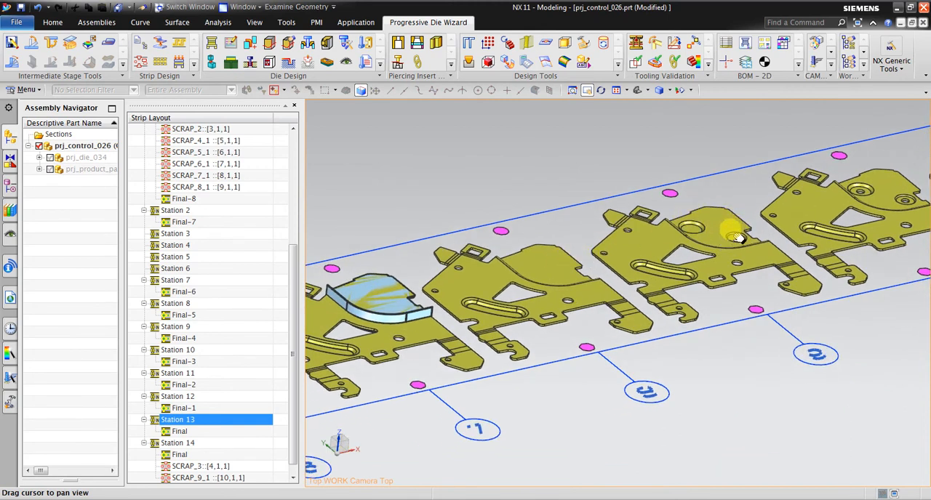
{"action": "left_click_drag", "start_coordinate": [531, 271], "coordinate": [635, 270]}
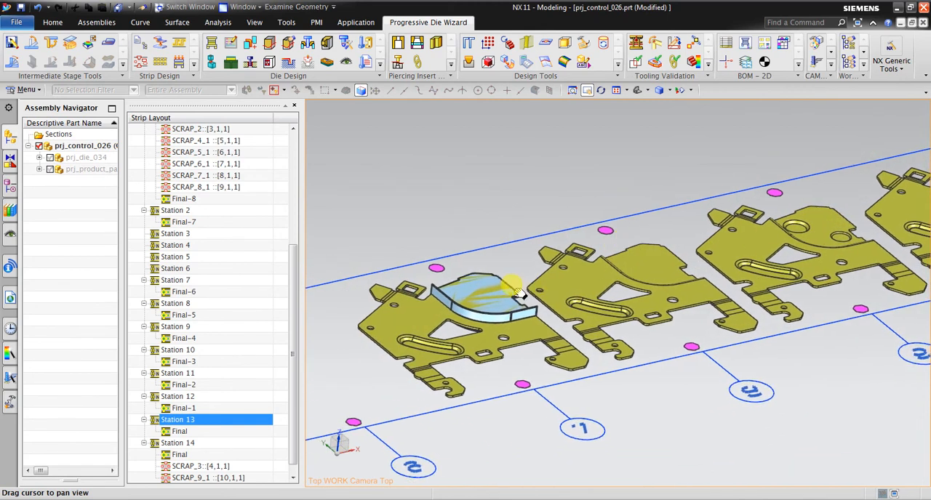
{"action": "left_click_drag", "start_coordinate": [578, 266], "coordinate": [680, 212]}
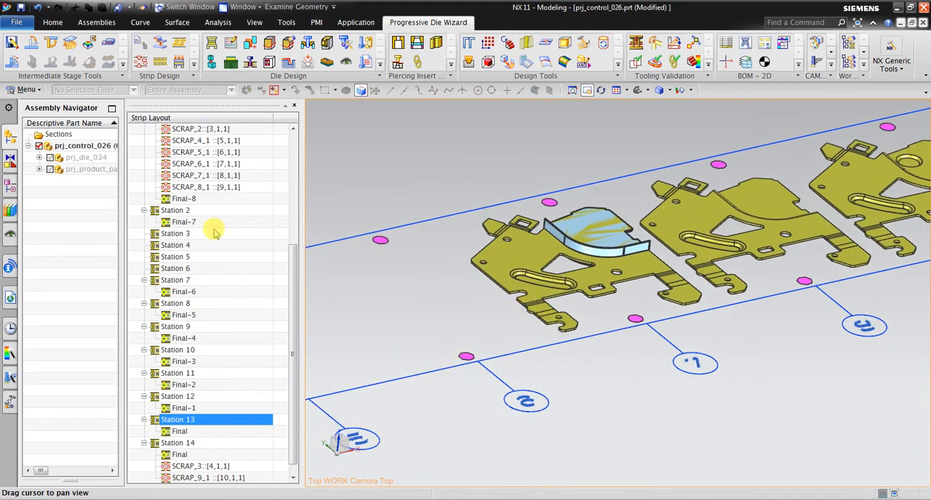
Move Final-7 from Station 2 to Station 6, directly before Final-6.
{"action": "left_click", "coordinate": [184, 222]}
{"action": "left_click_drag", "start_coordinate": [199, 227], "coordinate": [205, 270]}
{"action": "middle_click_drag", "start_coordinate": [589, 331], "coordinate": [575, 322]}
{"action": "scroll", "coordinate": [661, 297], "scroll_direction": "down", "scroll_amount": 3}
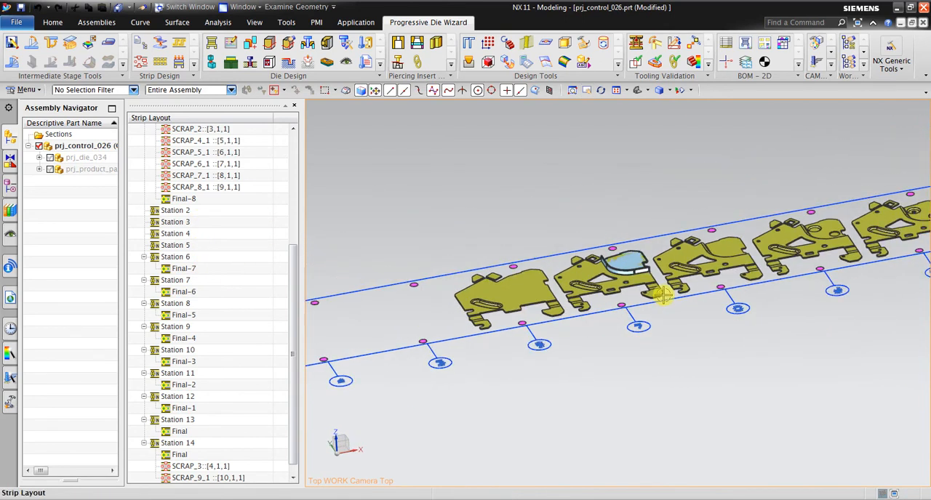
Hide the sheet body covering the Final-6 part in Station 7, using the Sheet Body selection filter.
{"action": "scroll", "coordinate": [614, 255], "scroll_direction": "up", "scroll_amount": 3}
{"action": "scroll", "coordinate": [654, 287], "scroll_direction": "up", "scroll_amount": 2}
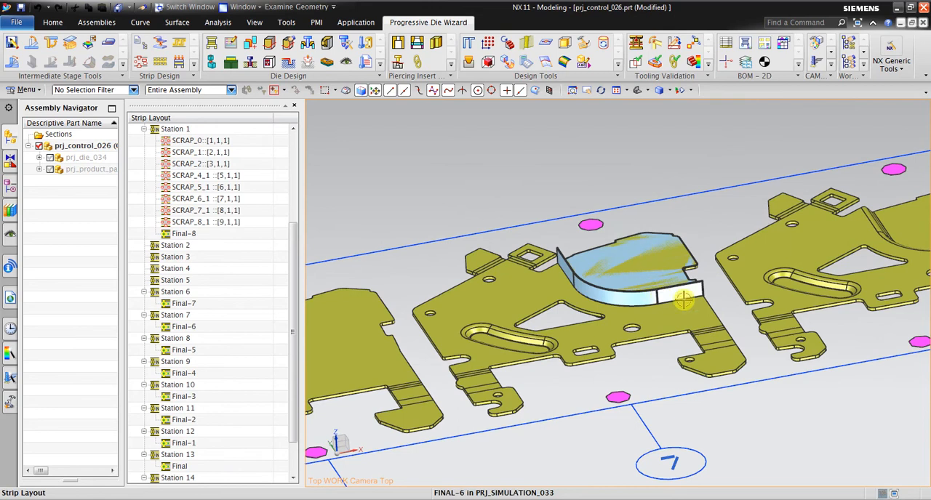
{"action": "left_click", "coordinate": [691, 95]}
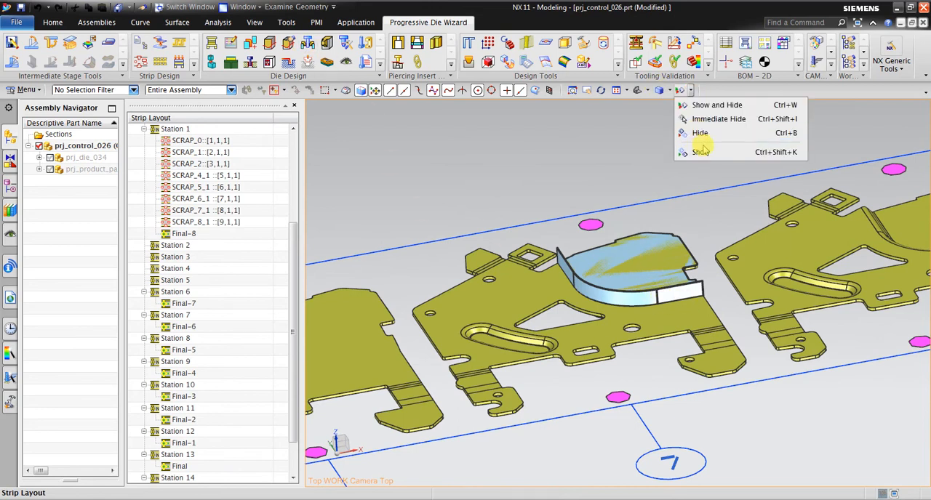
{"action": "left_click", "coordinate": [698, 135]}
{"action": "scroll", "coordinate": [613, 216], "scroll_direction": "up", "scroll_amount": 3}
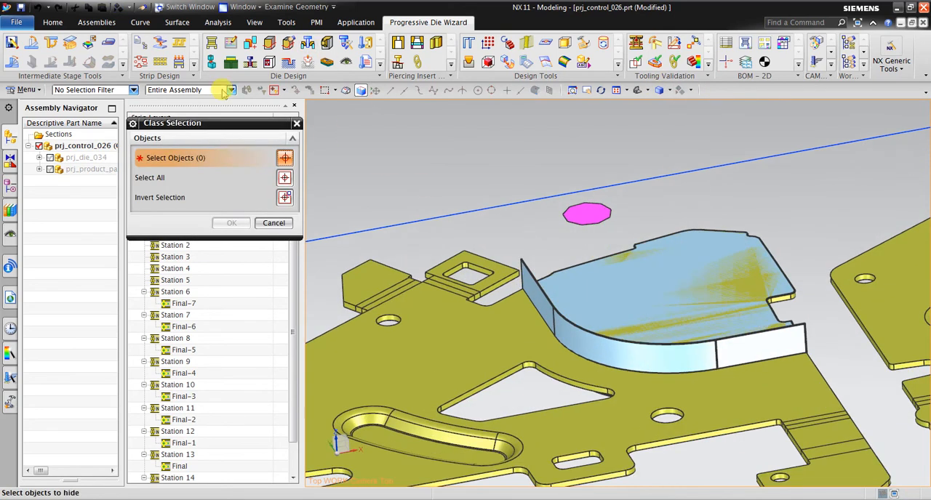
{"action": "left_click", "coordinate": [93, 90]}
{"action": "left_click", "coordinate": [98, 204]}
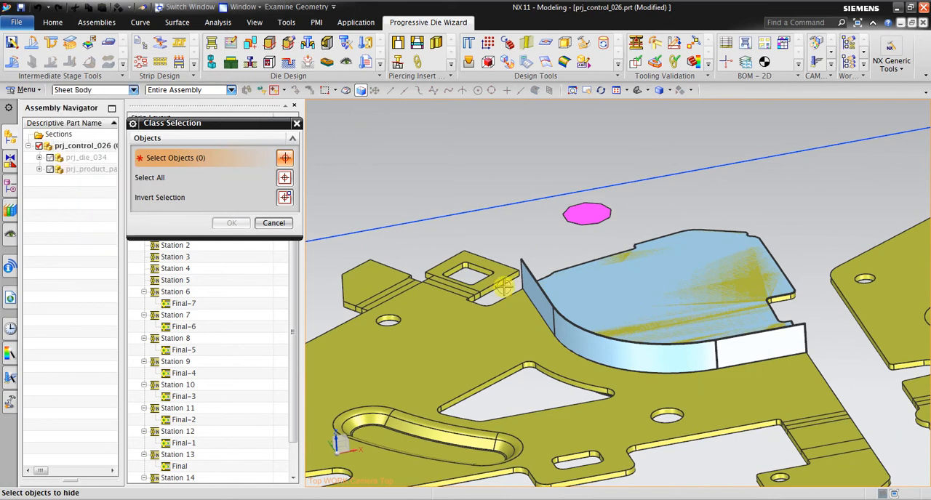
{"action": "left_click", "coordinate": [543, 317]}
{"action": "left_click", "coordinate": [580, 322]}
{"action": "left_click", "coordinate": [231, 223]}
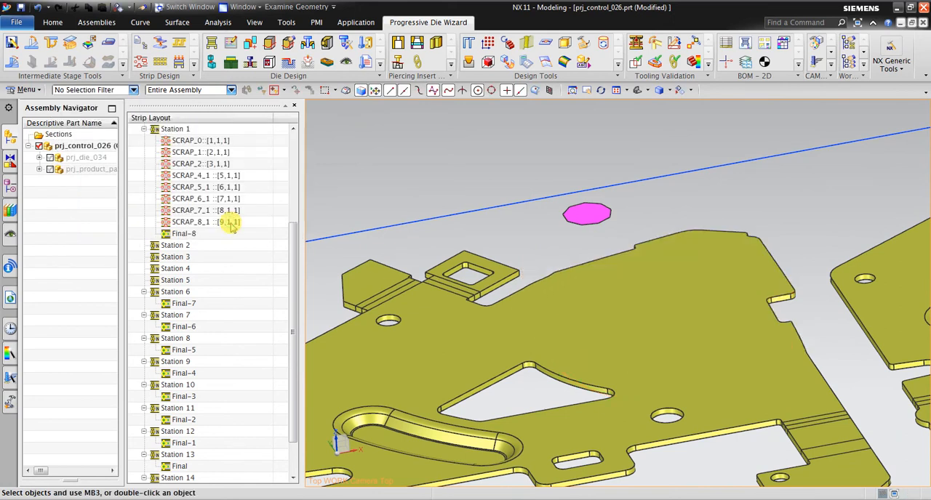
Examine the fully formed Final parts and the carrier scraps at the end of the strip, in Stations 13 and 14.
{"action": "scroll", "coordinate": [645, 235], "scroll_direction": "down", "scroll_amount": 5}
{"action": "scroll", "coordinate": [657, 237], "scroll_direction": "up", "scroll_amount": 2}
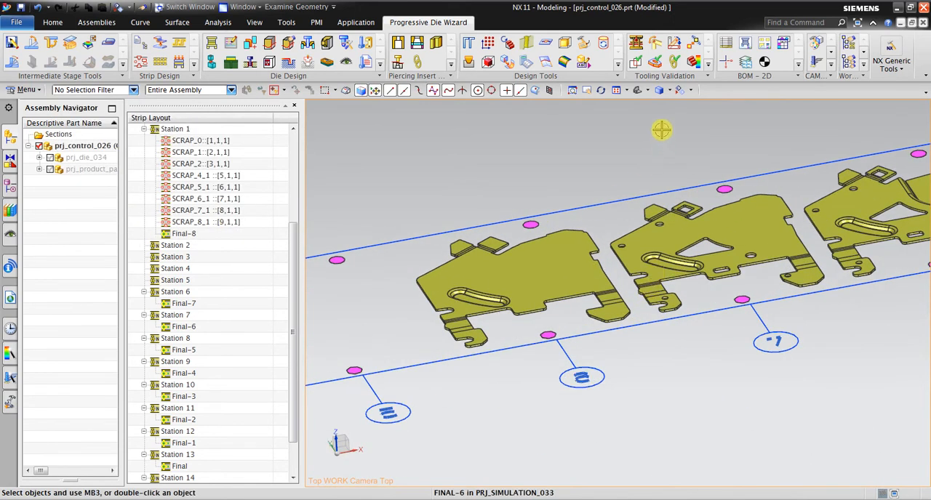
{"action": "left_click", "coordinate": [595, 91]}
{"action": "left_click_drag", "start_coordinate": [700, 243], "coordinate": [450, 295]}
{"action": "left_click_drag", "start_coordinate": [706, 273], "coordinate": [458, 323]}
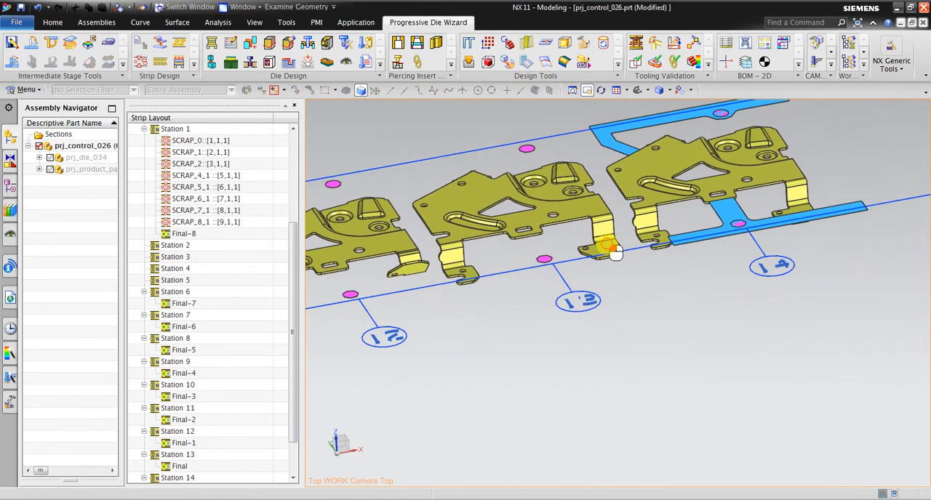
{"action": "left_click_drag", "start_coordinate": [606, 242], "coordinate": [666, 313]}
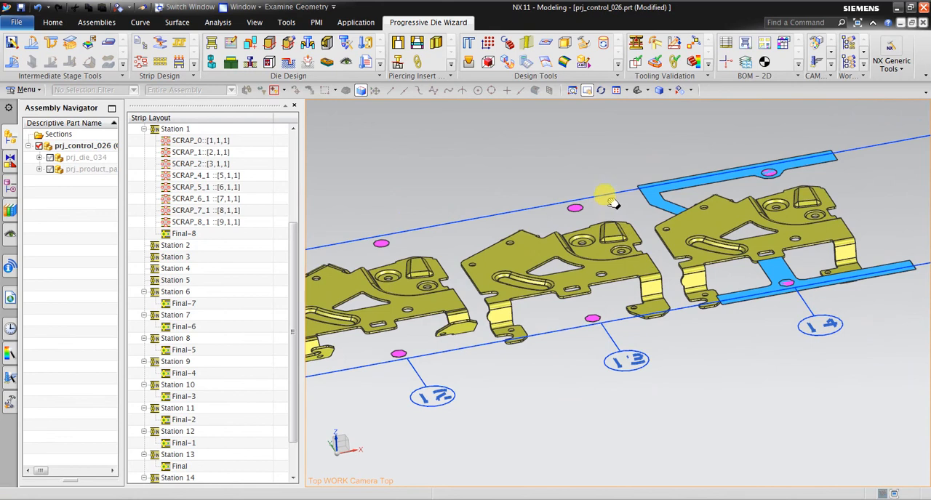
{"action": "middle_click_drag", "start_coordinate": [520, 167], "coordinate": [531, 163]}
{"action": "left_click_drag", "start_coordinate": [501, 294], "coordinate": [550, 283]}
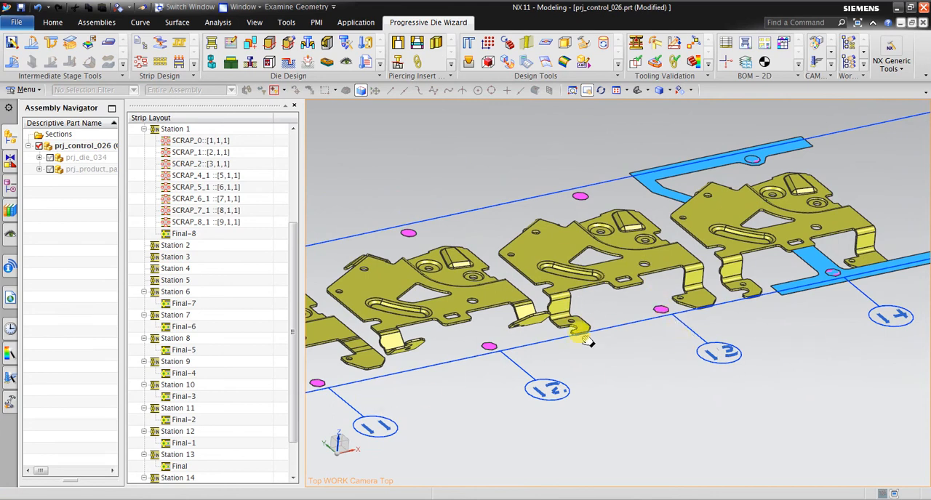
{"action": "scroll", "coordinate": [698, 280], "scroll_direction": "up", "scroll_amount": 3}
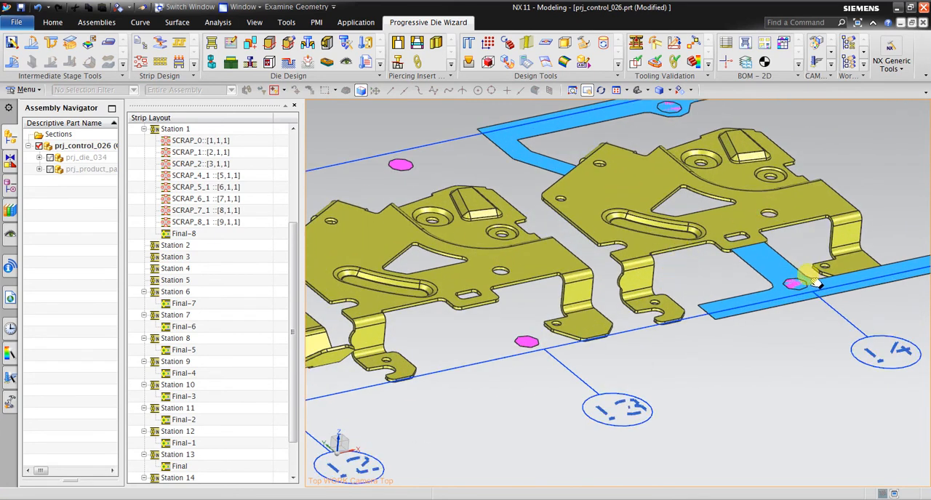
{"action": "left_click_drag", "start_coordinate": [706, 276], "coordinate": [755, 281]}
{"action": "left_click_drag", "start_coordinate": [691, 226], "coordinate": [727, 216]}
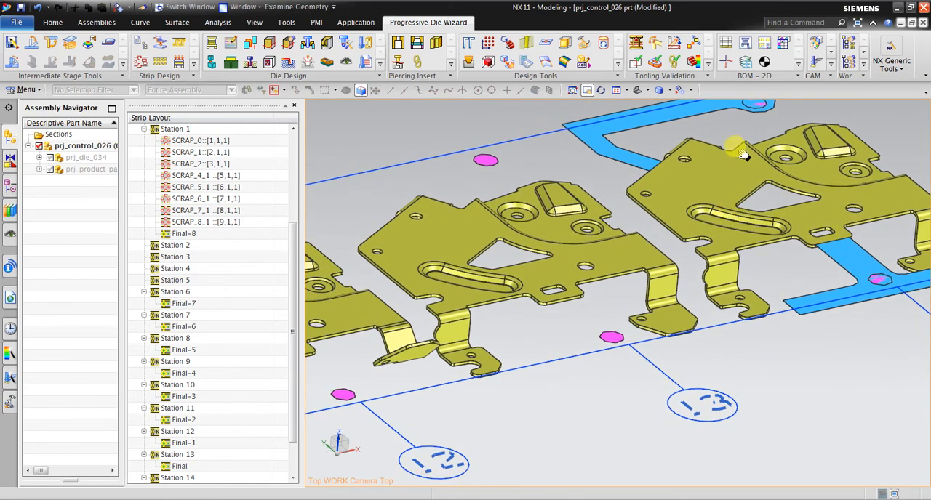
Examine the bending, embossing and piercing progression along the strip from Station 12 back to Final-7 in Station 6.
{"action": "left_click_drag", "start_coordinate": [718, 254], "coordinate": [851, 200]}
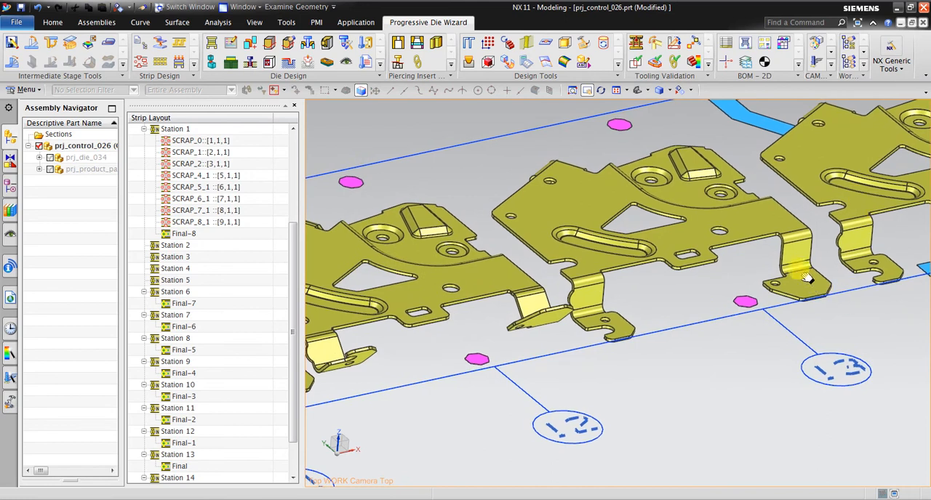
{"action": "left_click_drag", "start_coordinate": [807, 280], "coordinate": [829, 214]}
{"action": "left_click_drag", "start_coordinate": [575, 285], "coordinate": [845, 280]}
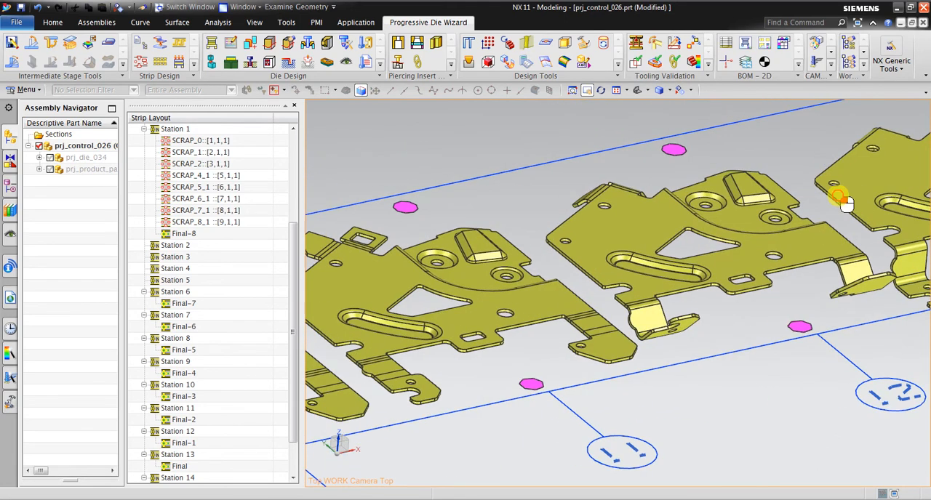
{"action": "left_click_drag", "start_coordinate": [590, 285], "coordinate": [690, 219]}
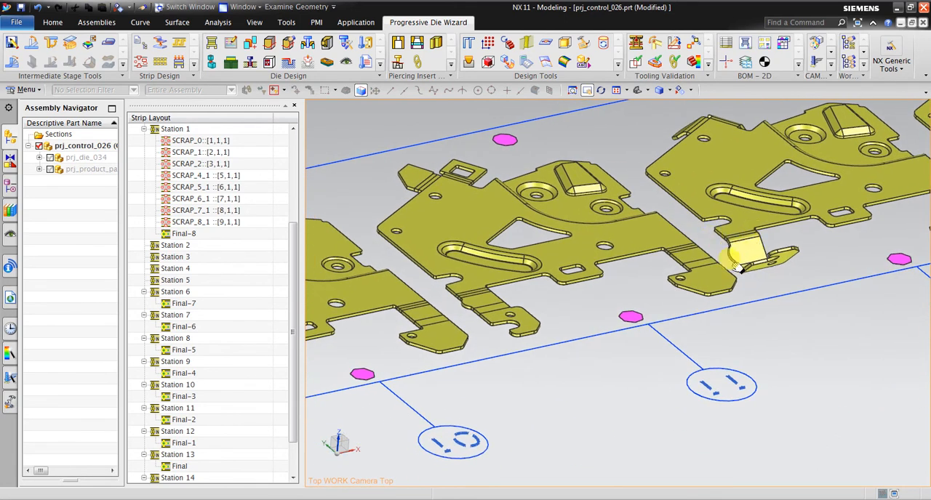
{"action": "left_click_drag", "start_coordinate": [562, 198], "coordinate": [711, 177]}
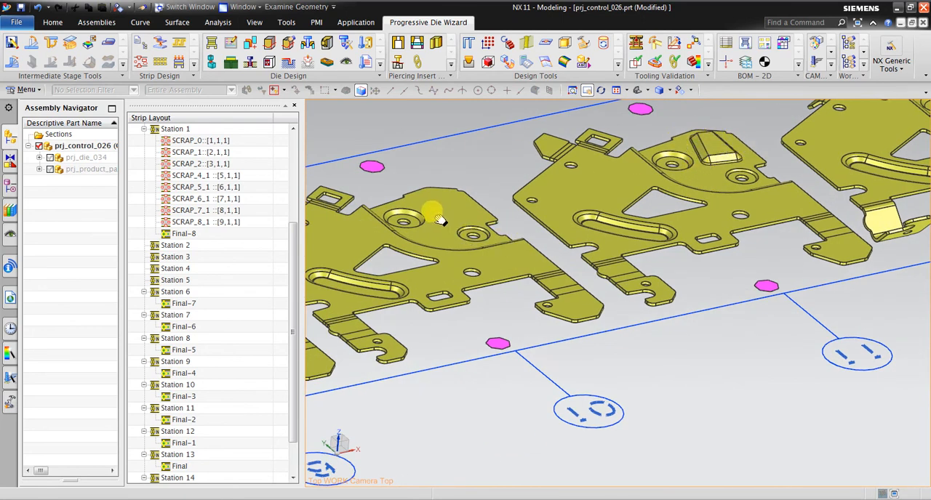
{"action": "left_click_drag", "start_coordinate": [453, 208], "coordinate": [675, 197]}
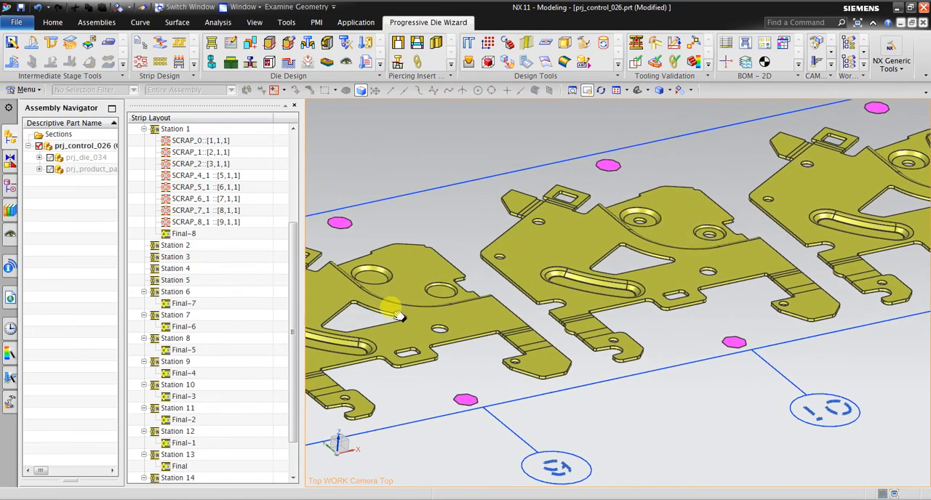
{"action": "left_click_drag", "start_coordinate": [396, 316], "coordinate": [728, 174]}
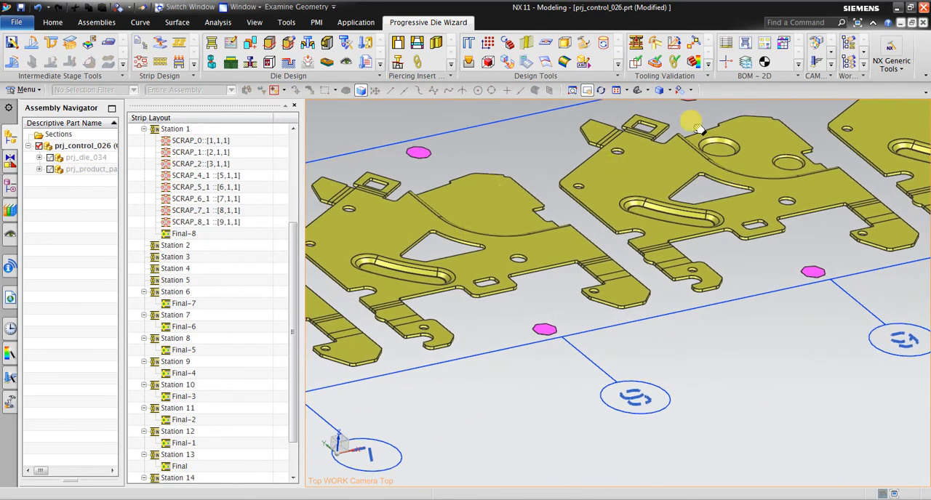
{"action": "left_click_drag", "start_coordinate": [466, 196], "coordinate": [736, 136]}
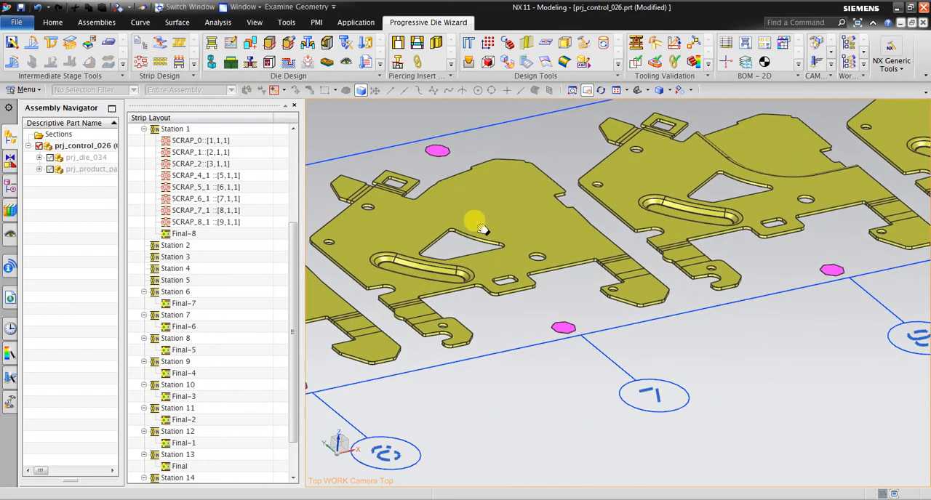
{"action": "left_click_drag", "start_coordinate": [475, 174], "coordinate": [760, 118]}
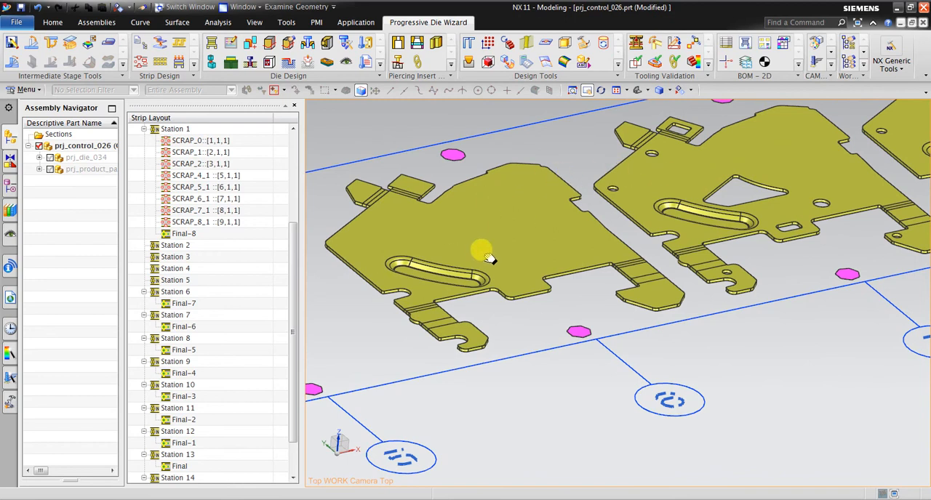
{"action": "left_click_drag", "start_coordinate": [667, 228], "coordinate": [798, 146]}
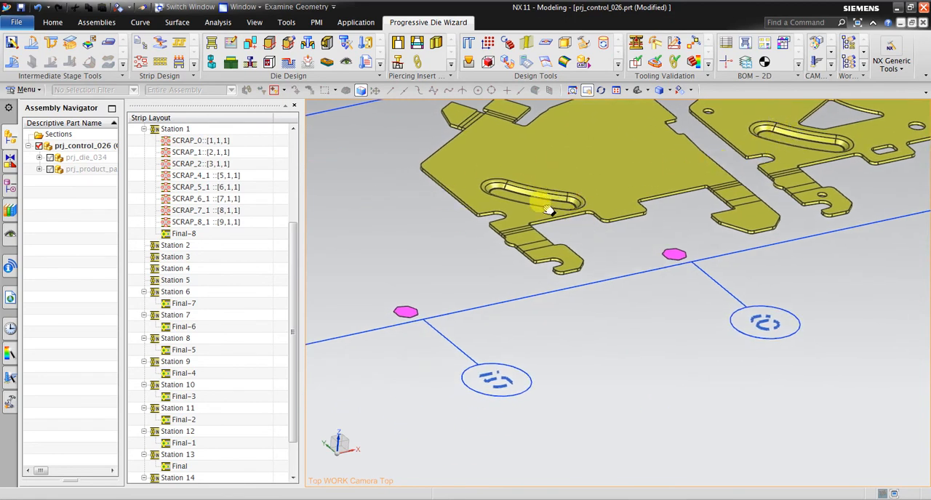
Identify the scraps in Station 1 and move SCRAP_0 from there to Station 5, directly before Final-7.
{"action": "scroll", "coordinate": [515, 192], "scroll_direction": "down", "scroll_amount": 5}
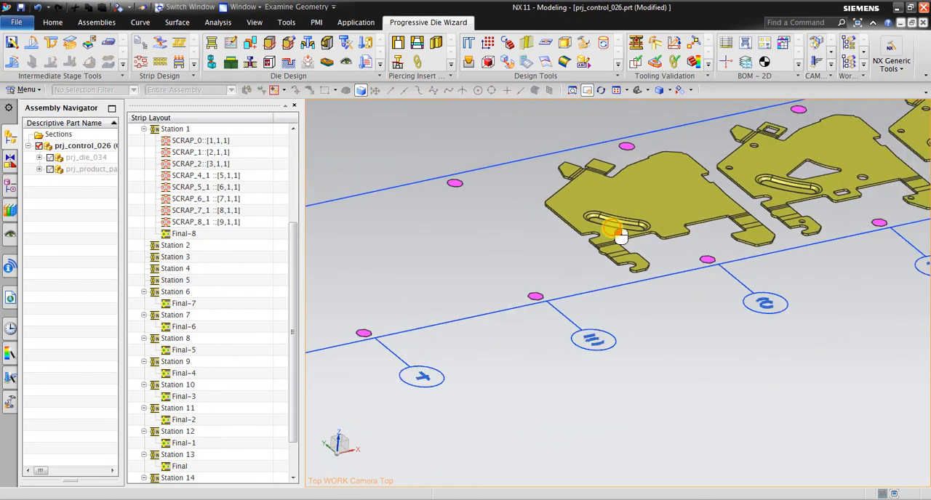
{"action": "scroll", "coordinate": [704, 201], "scroll_direction": "down", "scroll_amount": 2}
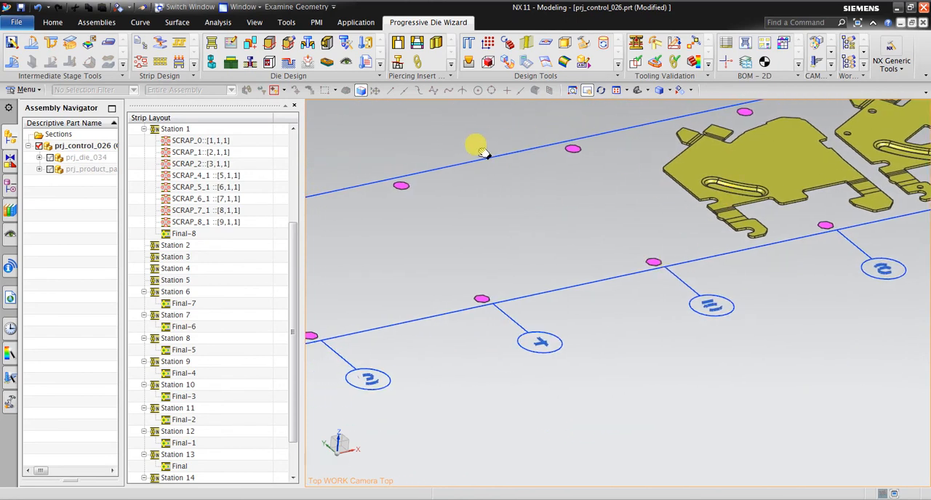
{"action": "scroll", "coordinate": [581, 179], "scroll_direction": "down", "scroll_amount": 1}
{"action": "middle_click_drag", "start_coordinate": [581, 179], "coordinate": [731, 172], "text": "shift"}
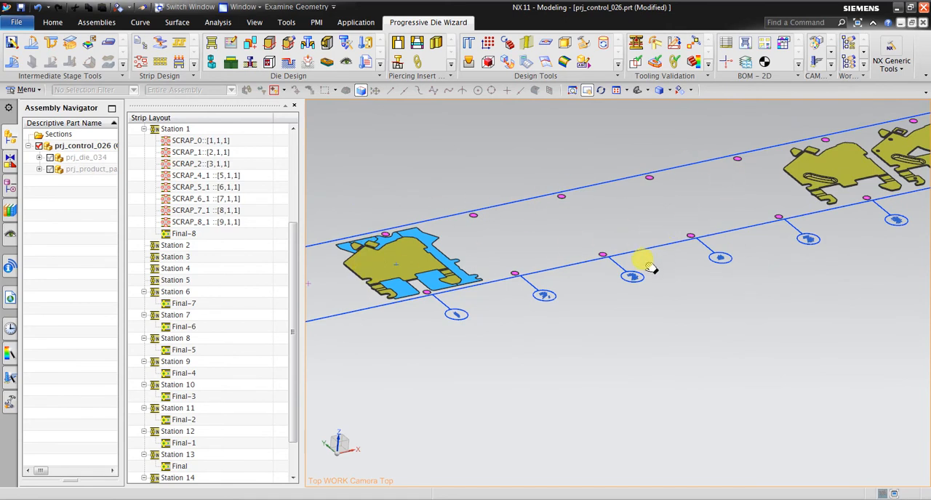
{"action": "middle_click_drag", "start_coordinate": [650, 268], "coordinate": [520, 297]}
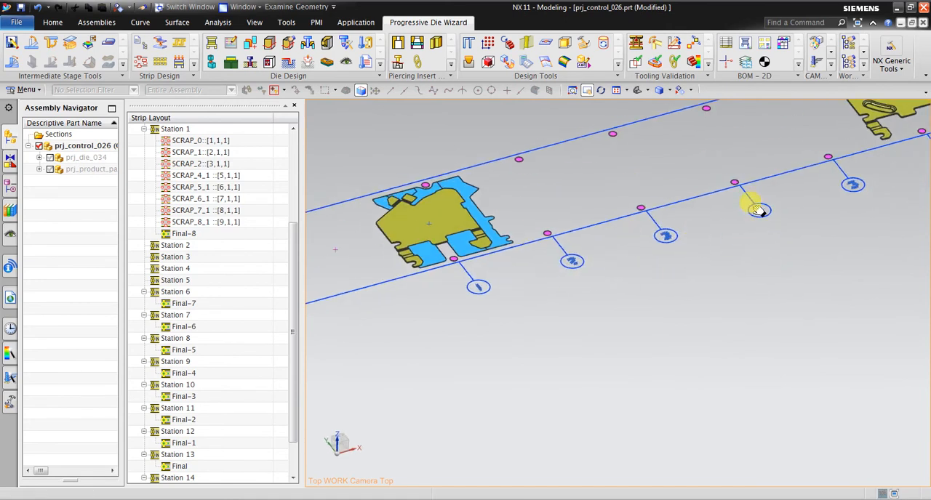
{"action": "middle_click_drag", "start_coordinate": [843, 190], "coordinate": [756, 306], "text": "shift"}
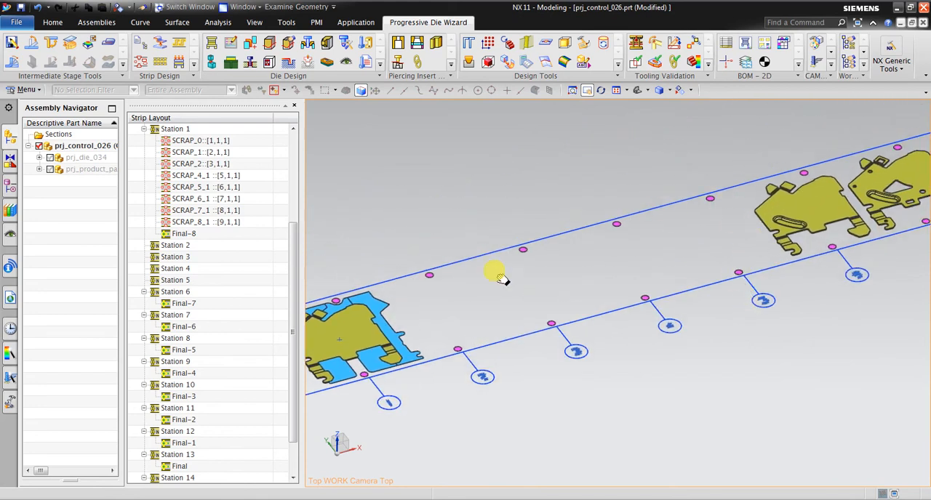
{"action": "left_click", "coordinate": [214, 221]}
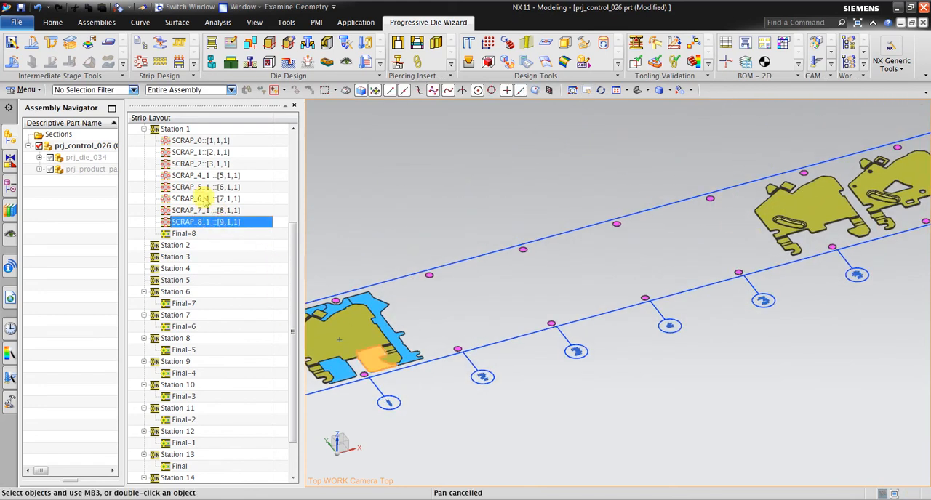
{"action": "left_click", "coordinate": [205, 199]}
{"action": "left_click", "coordinate": [201, 176]}
{"action": "left_click", "coordinate": [198, 142]}
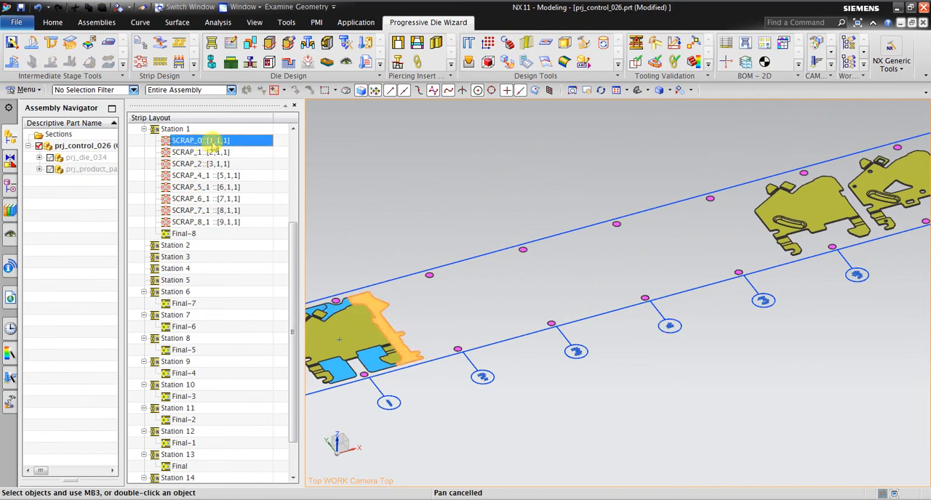
{"action": "left_click_drag", "start_coordinate": [214, 142], "coordinate": [236, 286]}
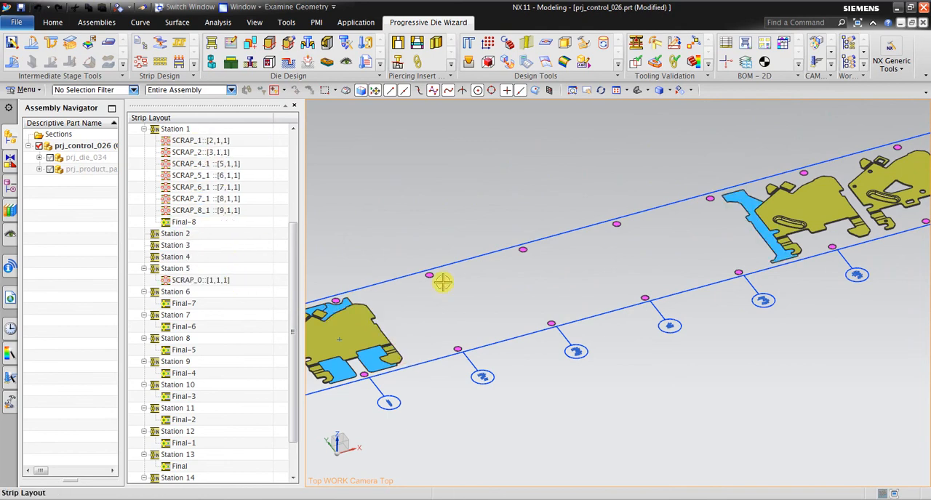
Check the remaining scraps in Station 1 and move SCRAP_8_1 from there to Station 4.
{"action": "scroll", "coordinate": [787, 211], "scroll_direction": "up", "scroll_amount": 2}
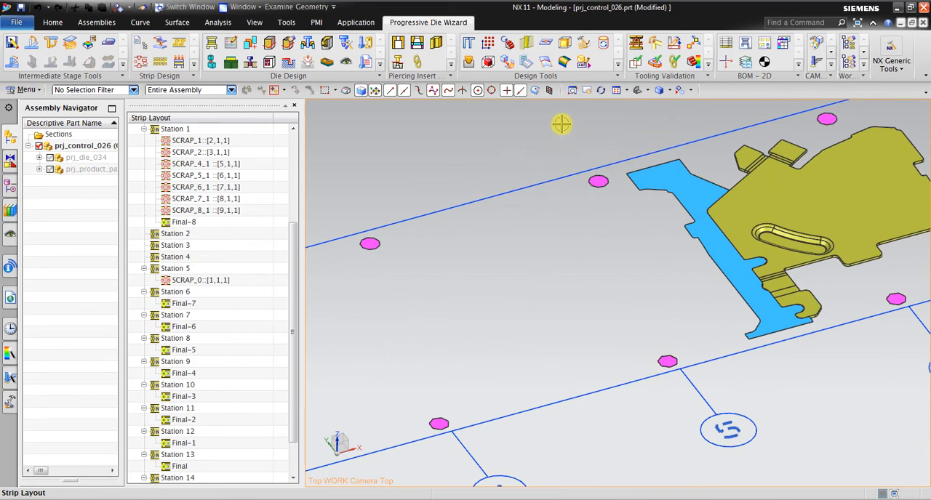
{"action": "scroll", "coordinate": [685, 229], "scroll_direction": "down", "scroll_amount": 3}
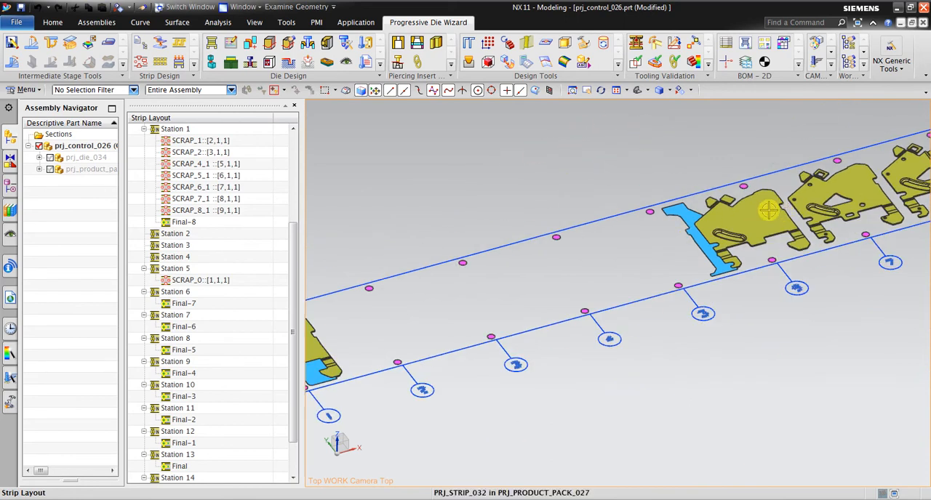
{"action": "scroll", "coordinate": [789, 207], "scroll_direction": "up", "scroll_amount": 2}
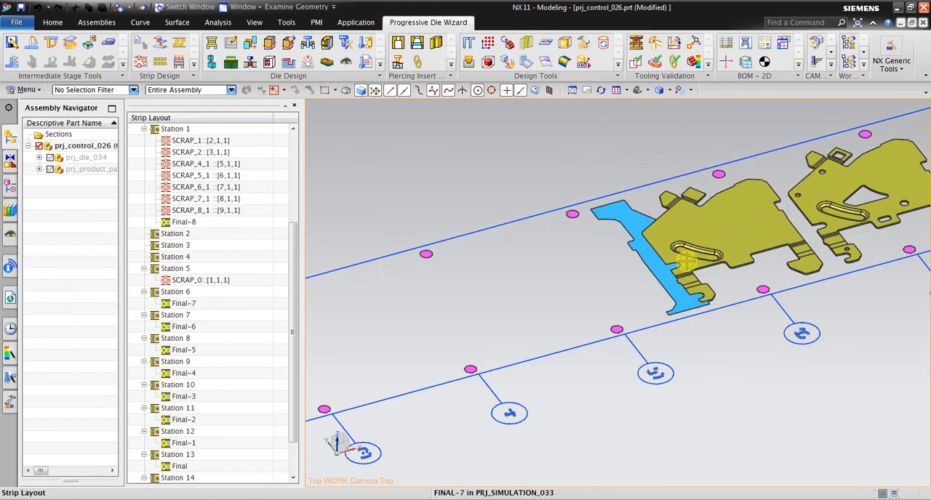
{"action": "left_click", "coordinate": [215, 211]}
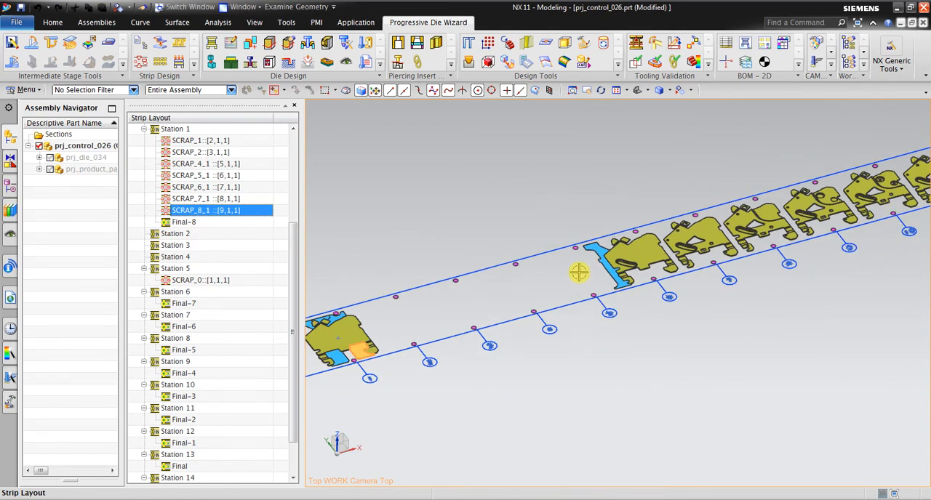
{"action": "left_click", "coordinate": [218, 140], "text": "ctrl"}
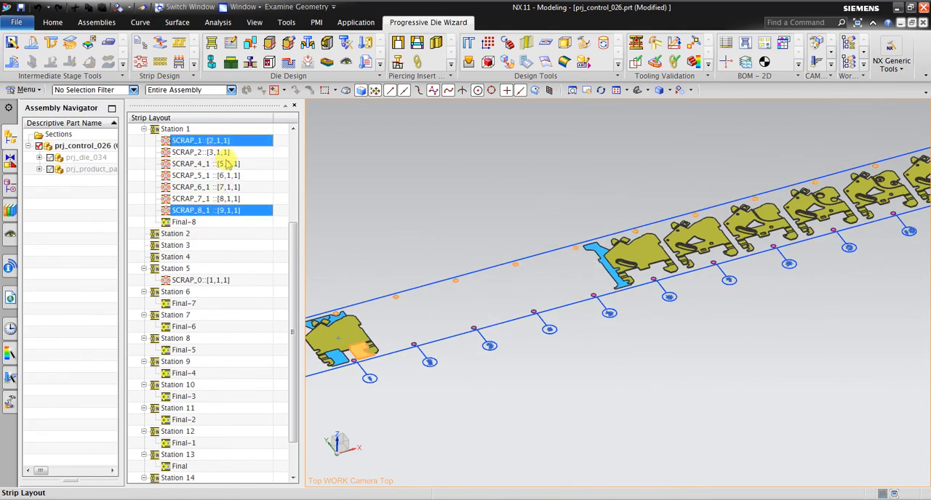
{"action": "left_click", "coordinate": [229, 175]}
{"action": "left_click", "coordinate": [234, 152]}
{"action": "left_click", "coordinate": [249, 211]}
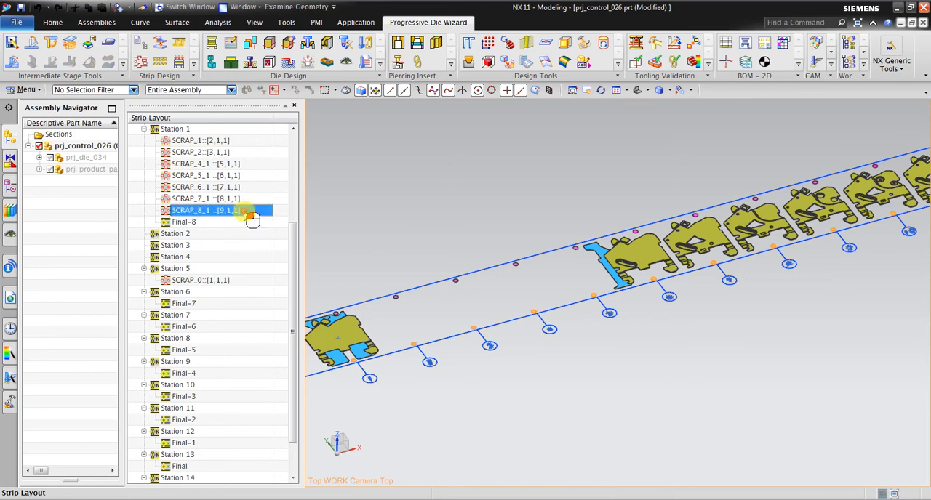
{"action": "left_click_drag", "start_coordinate": [250, 218], "coordinate": [236, 257]}
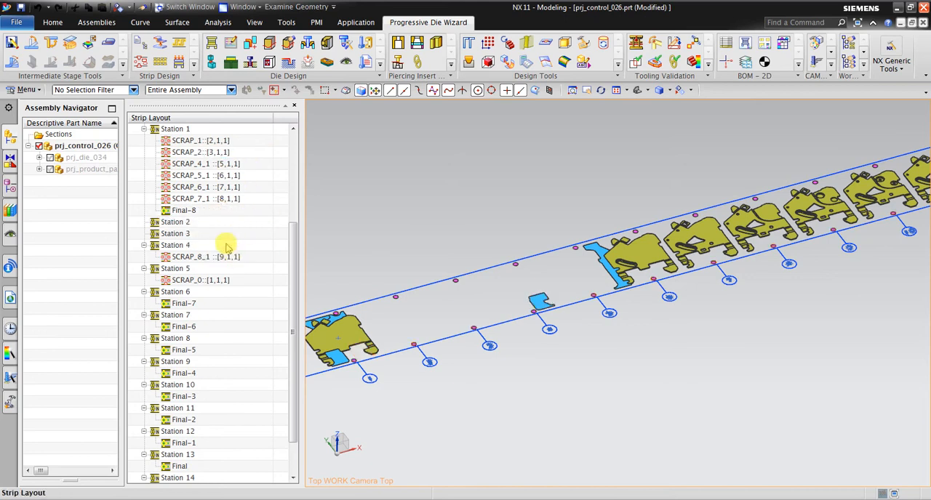
Move SCRAP_6_1 from Station 1 to Station 4, alongside SCRAP_8_1.
{"action": "left_click", "coordinate": [209, 200]}
{"action": "left_click", "coordinate": [212, 187]}
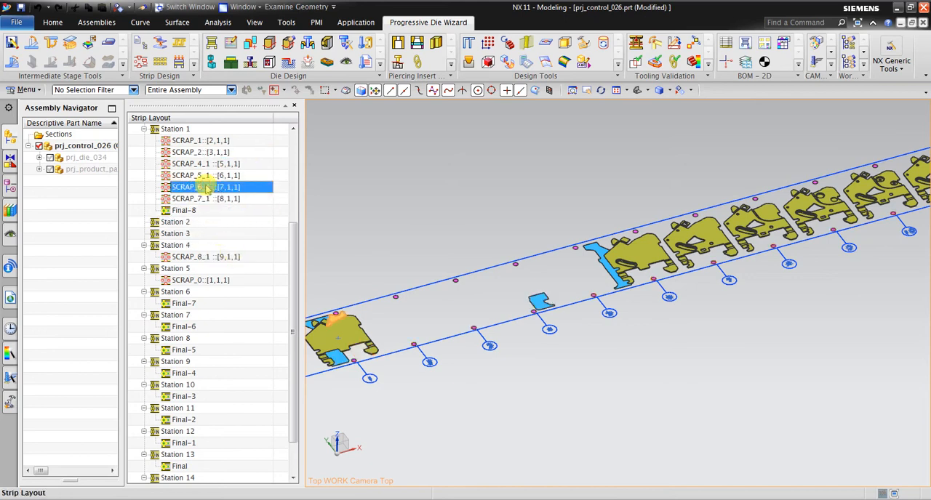
{"action": "left_click_drag", "start_coordinate": [212, 189], "coordinate": [228, 246]}
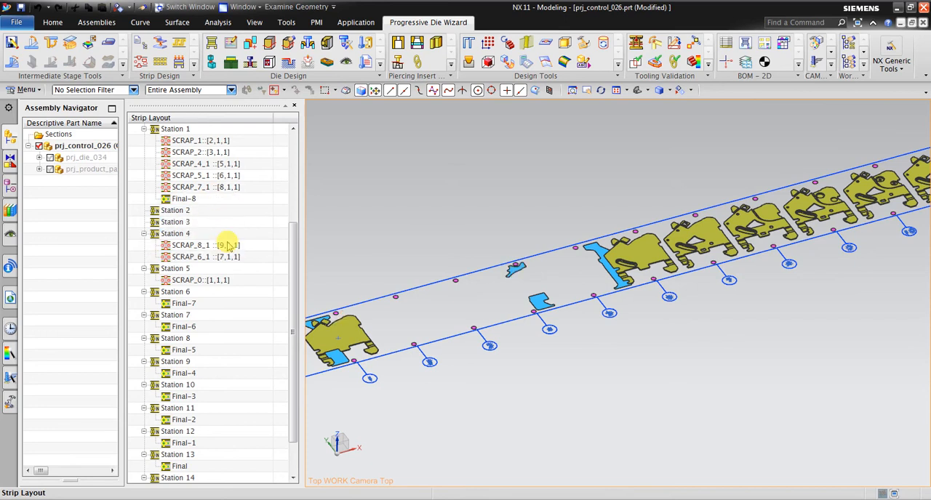
Move SCRAP_5_1 from Station 1 to the empty Station 3.
{"action": "left_click", "coordinate": [211, 187]}
{"action": "left_click", "coordinate": [210, 177]}
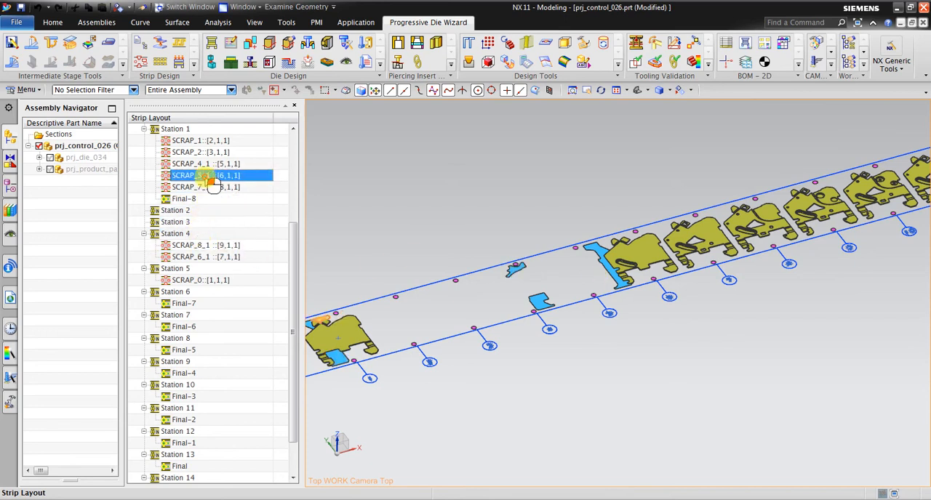
{"action": "left_click_drag", "start_coordinate": [207, 182], "coordinate": [218, 223]}
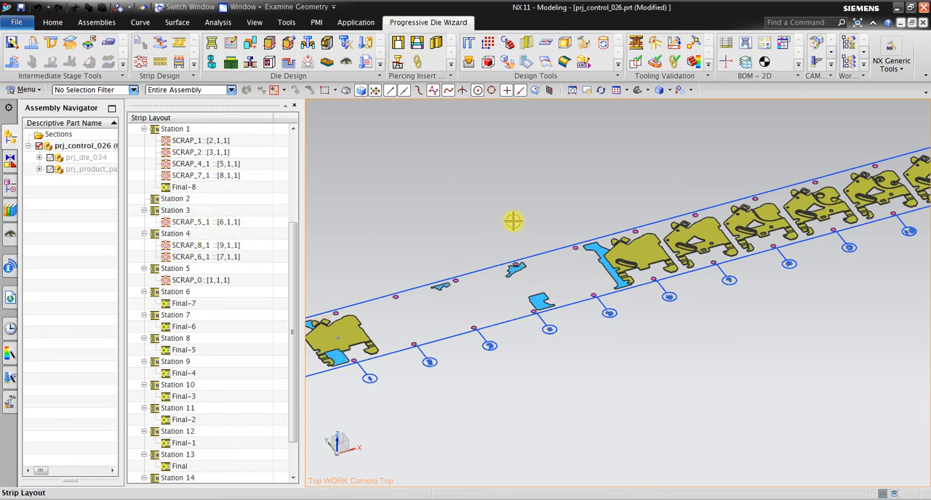
Move SCRAP_4_1 and SCRAP_7_1 together from Station 1 to the empty Station 2.
{"action": "scroll", "coordinate": [461, 263], "scroll_direction": "up", "scroll_amount": 2}
{"action": "left_click", "coordinate": [224, 177]}
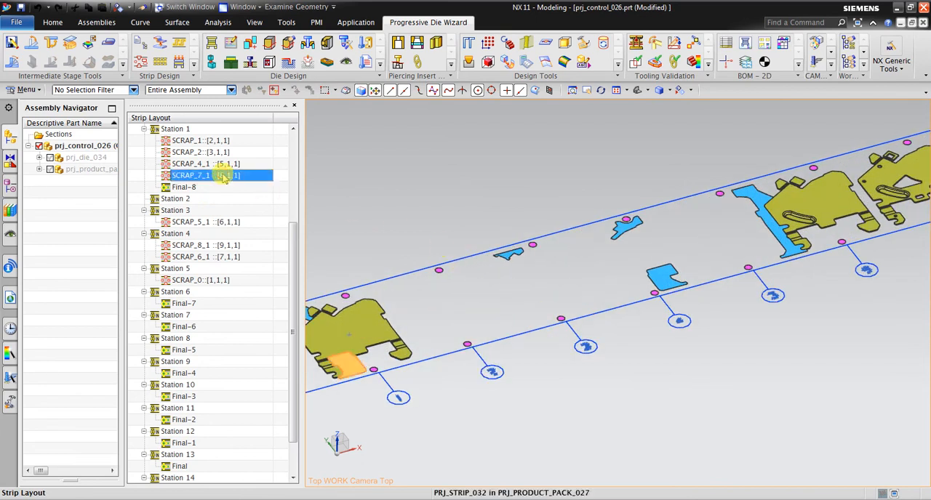
{"action": "scroll", "coordinate": [567, 253], "scroll_direction": "down", "scroll_amount": 3}
{"action": "scroll", "coordinate": [460, 274], "scroll_direction": "up", "scroll_amount": 4}
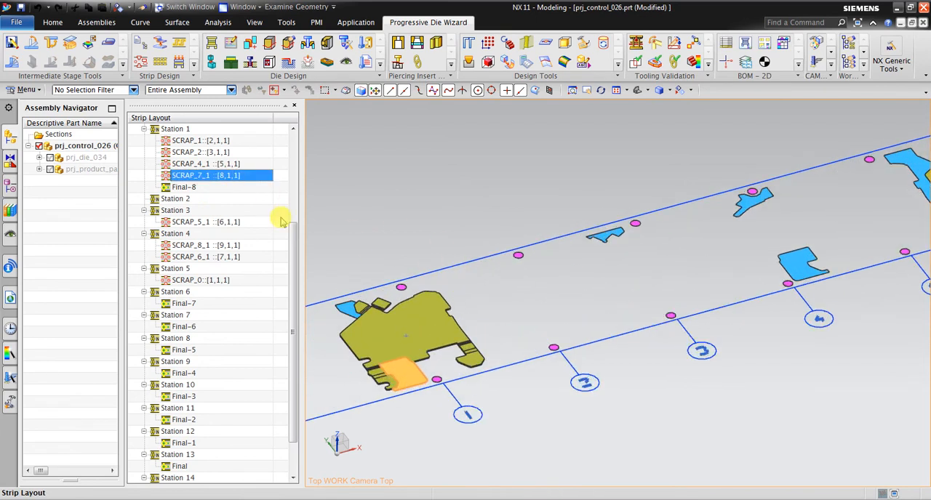
{"action": "left_click", "coordinate": [240, 166], "text": "ctrl"}
{"action": "left_click_drag", "start_coordinate": [238, 169], "coordinate": [235, 204]}
{"action": "scroll", "coordinate": [415, 382], "scroll_direction": "down", "scroll_amount": 2}
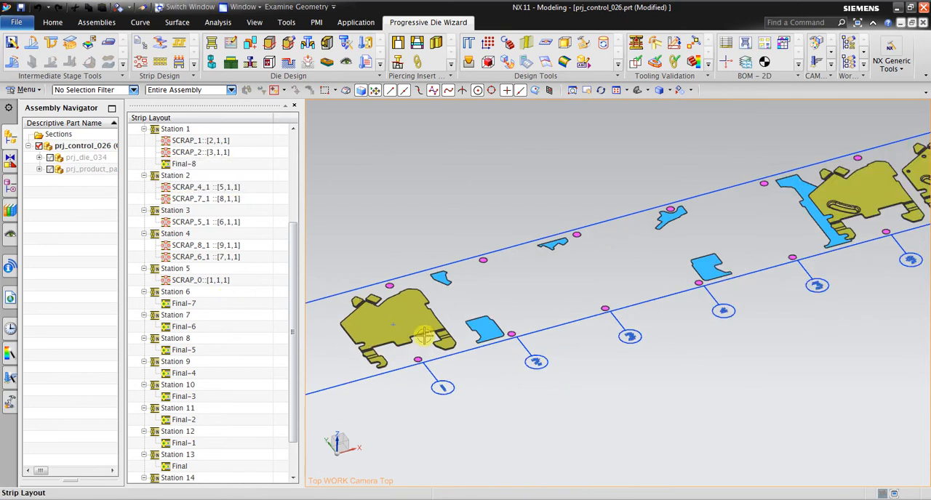
Remove the Final-8 intermediate part from Station 1, leaving SCRAP_1 and SCRAP_2 in place.
{"action": "scroll", "coordinate": [386, 344], "scroll_direction": "up", "scroll_amount": 4}
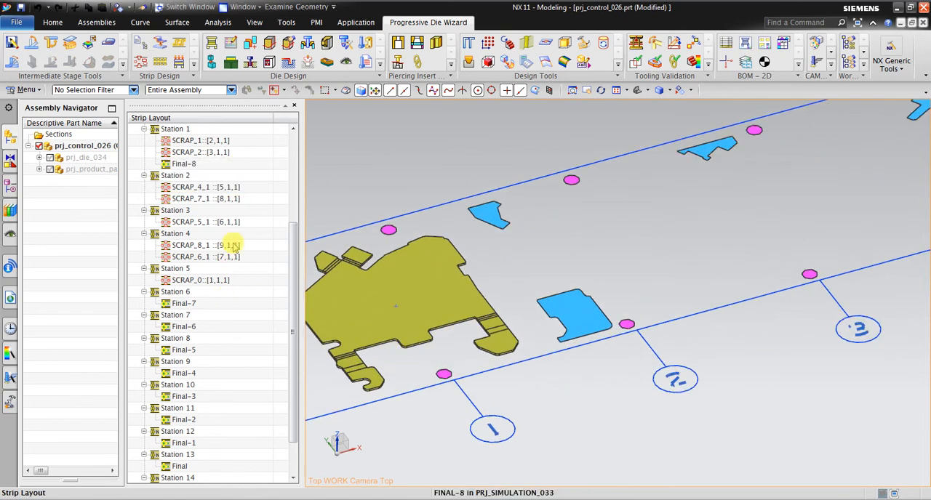
{"action": "left_click", "coordinate": [233, 305]}
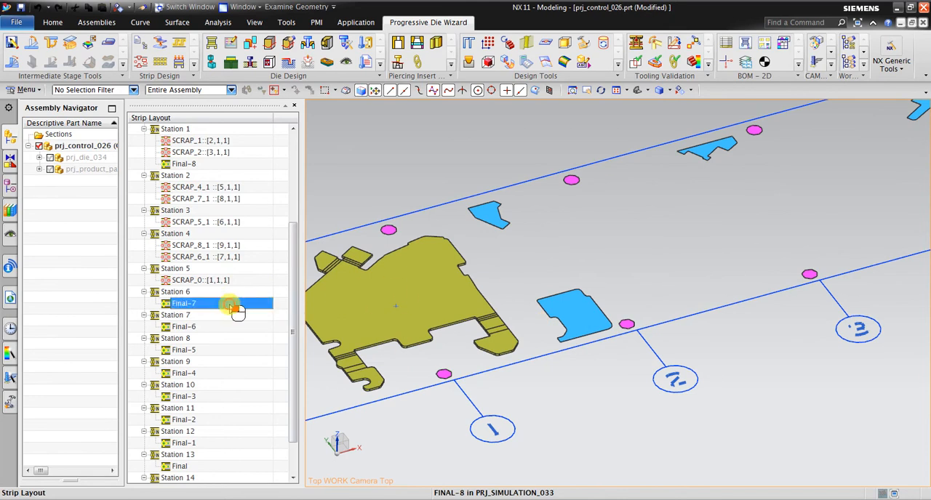
{"action": "left_click", "coordinate": [185, 164]}
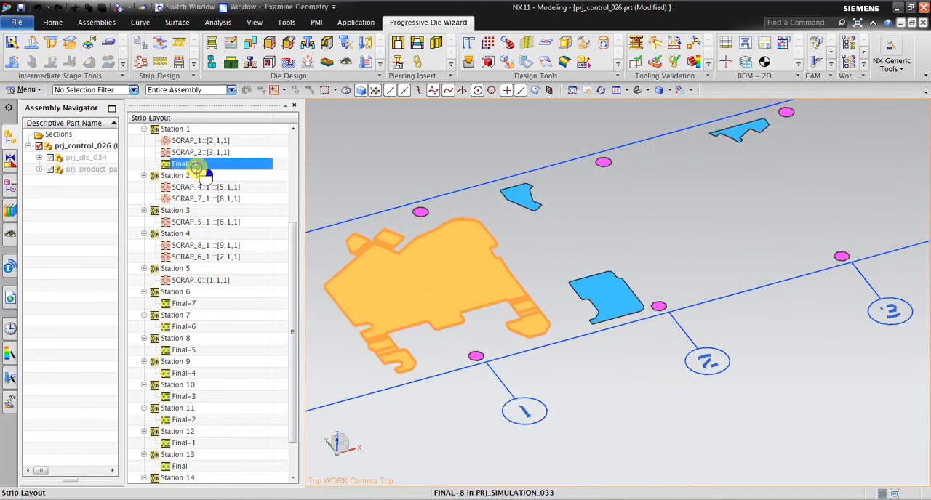
{"action": "right_click", "coordinate": [198, 168]}
{"action": "left_click", "coordinate": [205, 184]}
{"action": "scroll", "coordinate": [618, 296], "scroll_direction": "down", "scroll_amount": 4}
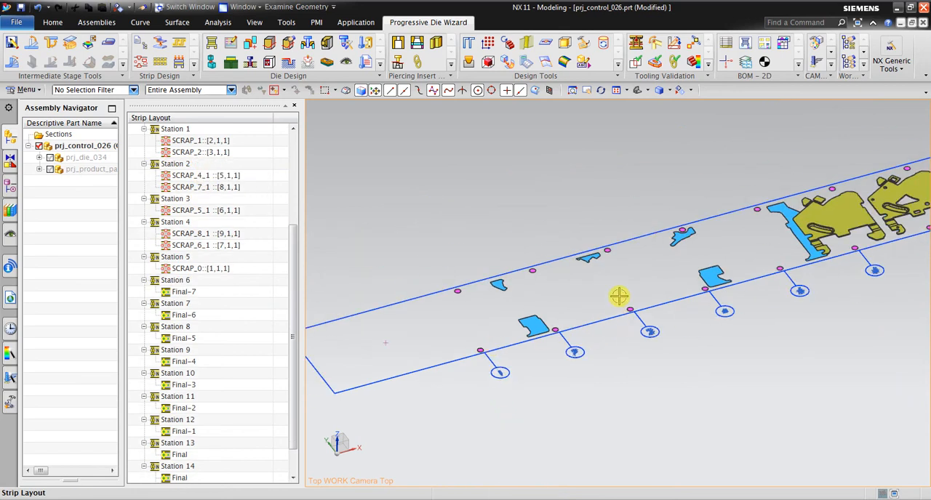
Examine the pilot holes and scrap cutouts along the strip from Station 1 to Station 4.
{"action": "middle_click_drag", "start_coordinate": [550, 270], "coordinate": [565, 251]}
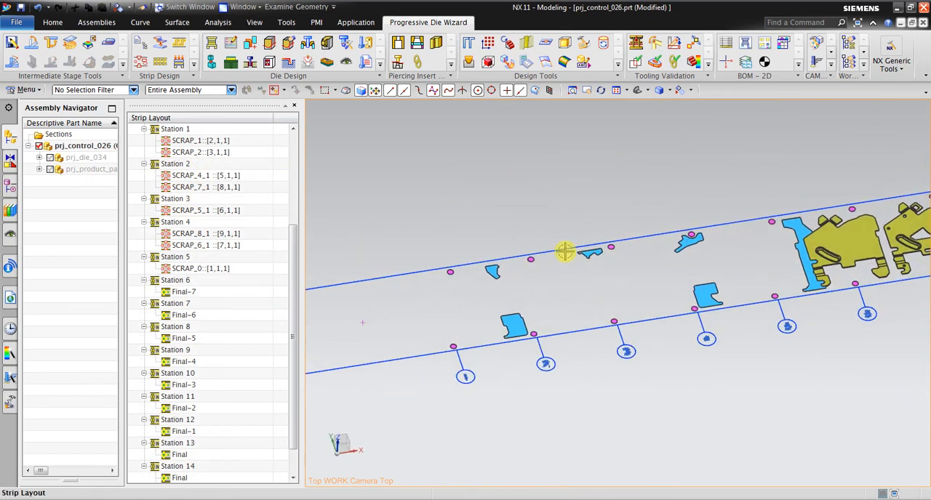
{"action": "left_click", "coordinate": [588, 91]}
{"action": "scroll", "coordinate": [500, 320], "scroll_direction": "up", "scroll_amount": 2}
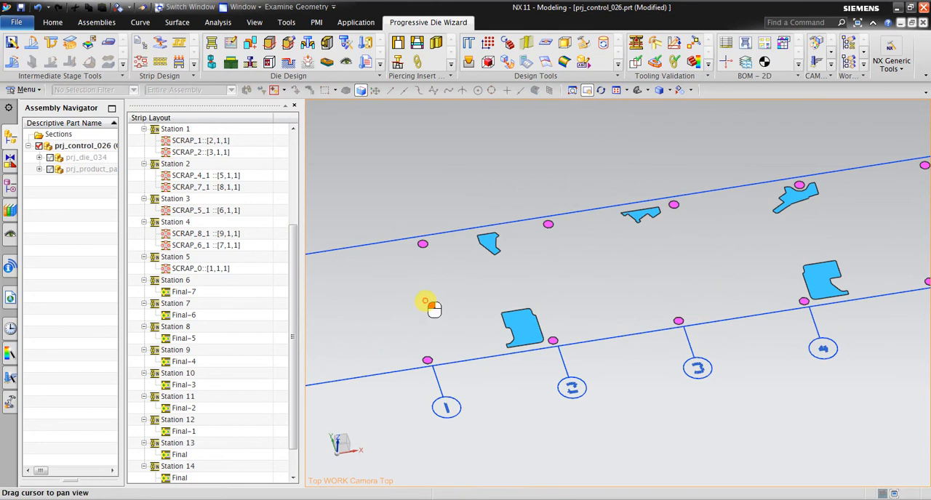
{"action": "left_click_drag", "start_coordinate": [433, 309], "coordinate": [571, 316]}
{"action": "scroll", "coordinate": [607, 319], "scroll_direction": "up", "scroll_amount": 3}
{"action": "middle_click_drag", "start_coordinate": [606, 319], "coordinate": [565, 370]}
{"action": "left_click_drag", "start_coordinate": [565, 370], "coordinate": [498, 391]}
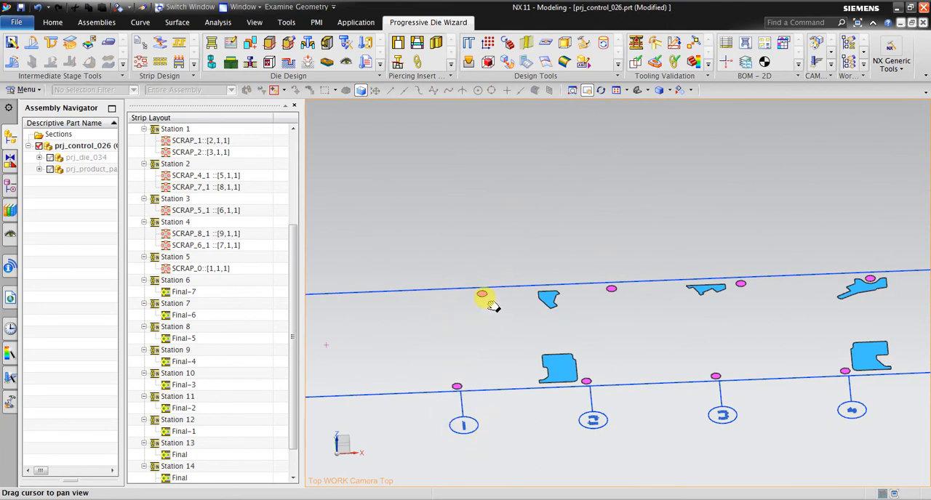
{"action": "left_click_drag", "start_coordinate": [528, 337], "coordinate": [427, 322]}
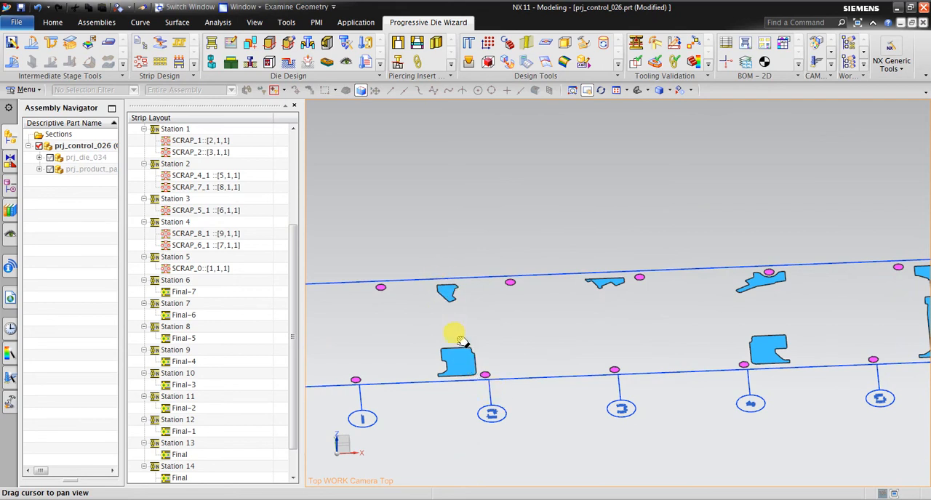
{"action": "left_click_drag", "start_coordinate": [530, 353], "coordinate": [469, 340]}
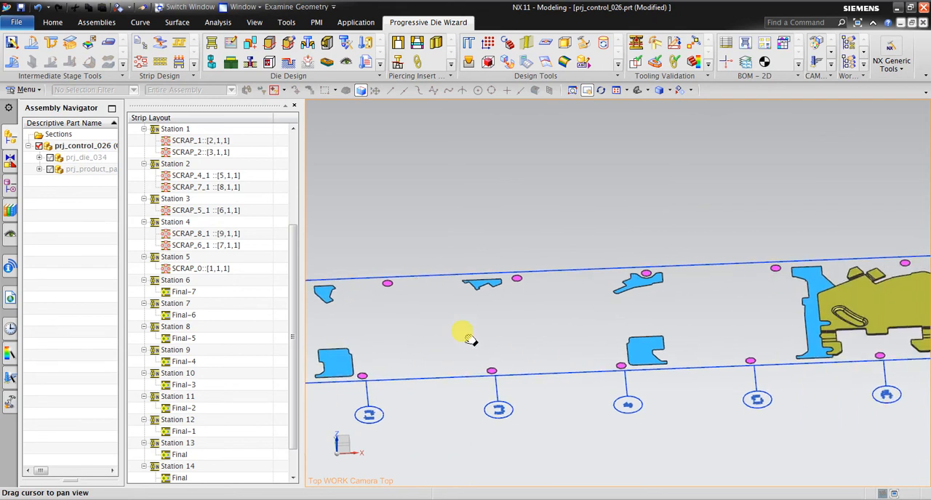
{"action": "left_click_drag", "start_coordinate": [595, 343], "coordinate": [496, 389]}
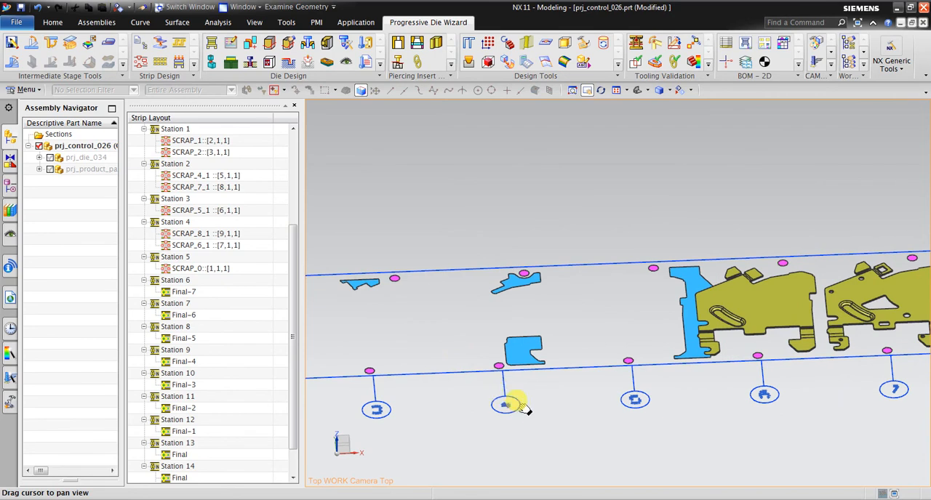
{"action": "middle_click_drag", "start_coordinate": [522, 407], "coordinate": [525, 451]}
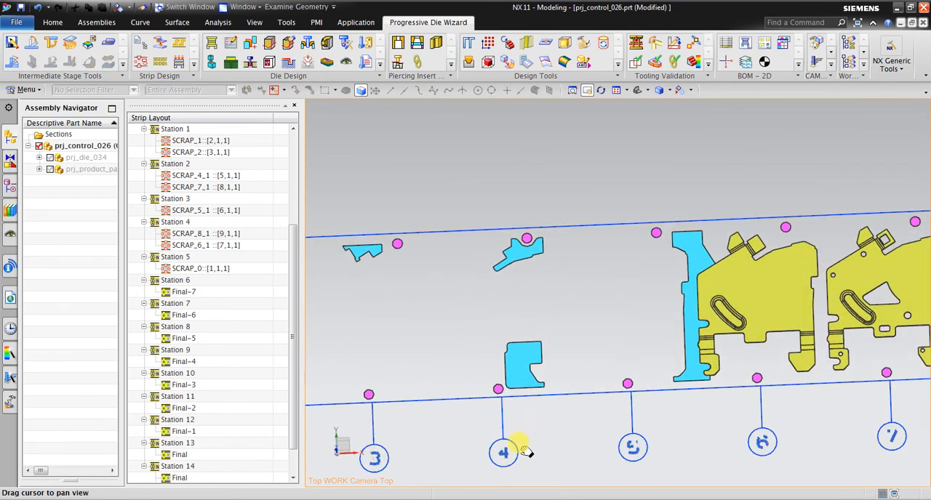
Review the cutting and forming sequence from Station 5 to Station 14, then the whole strip in an angled overview.
{"action": "left_click_drag", "start_coordinate": [513, 264], "coordinate": [364, 266]}
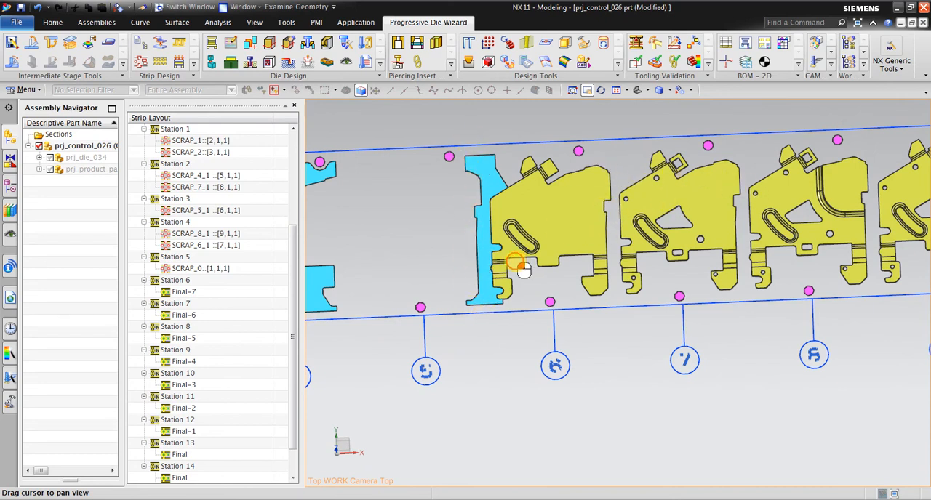
{"action": "left_click_drag", "start_coordinate": [522, 268], "coordinate": [525, 352]}
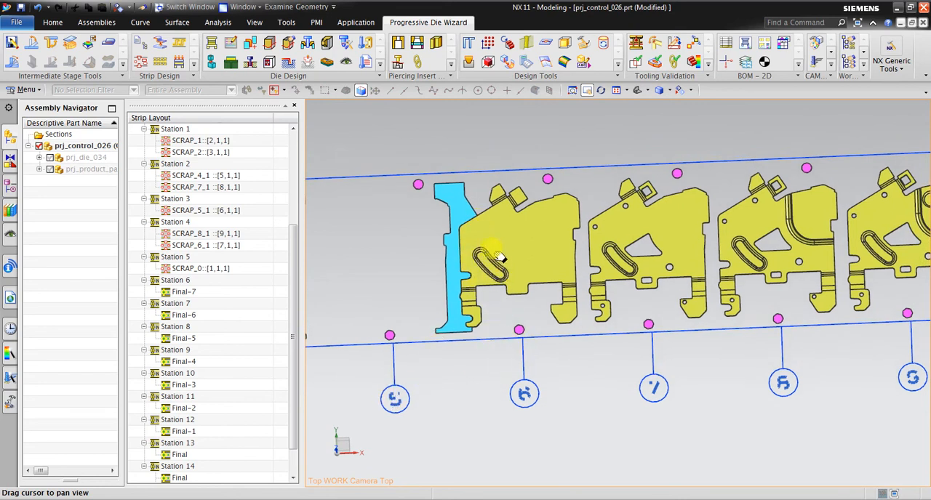
{"action": "left_click_drag", "start_coordinate": [505, 272], "coordinate": [363, 343]}
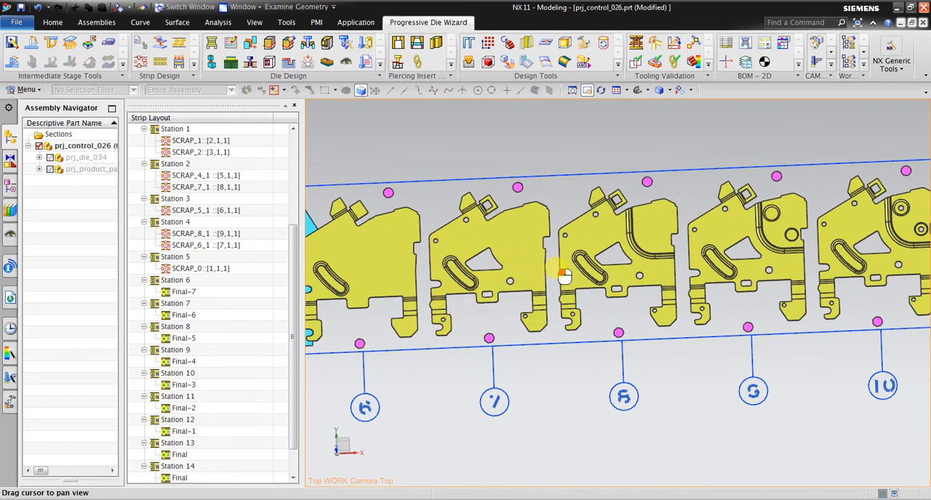
{"action": "left_click_drag", "start_coordinate": [561, 270], "coordinate": [445, 348]}
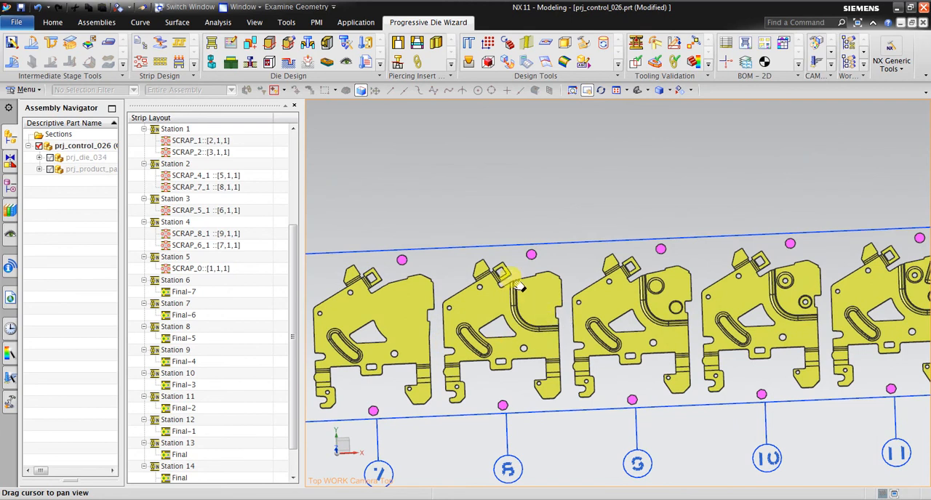
{"action": "left_click_drag", "start_coordinate": [552, 333], "coordinate": [423, 280]}
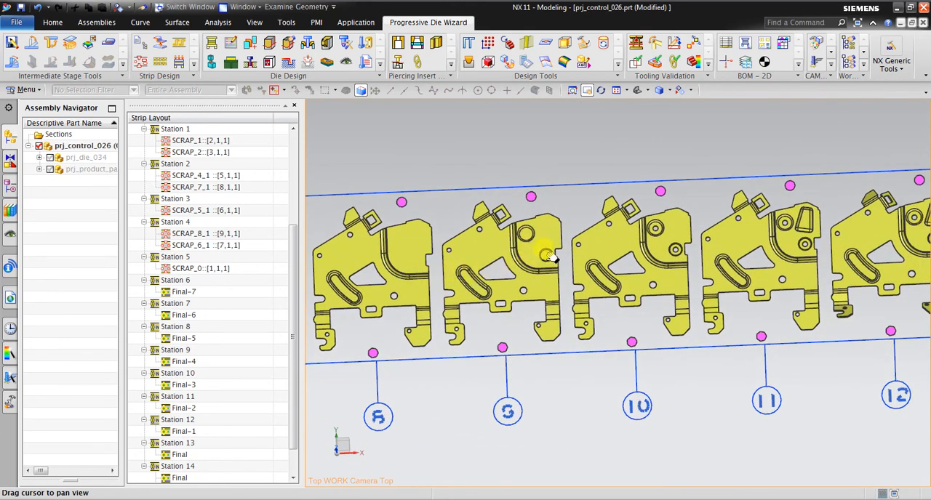
{"action": "left_click_drag", "start_coordinate": [588, 269], "coordinate": [491, 295]}
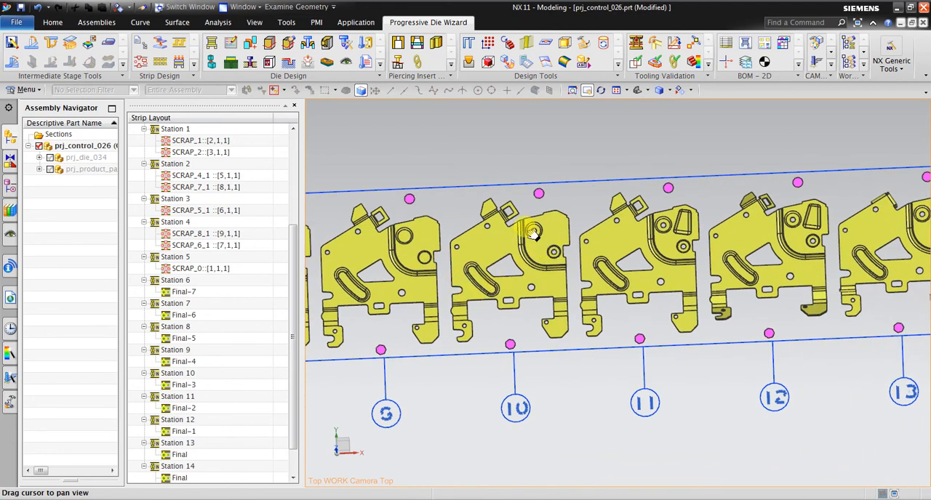
{"action": "left_click_drag", "start_coordinate": [683, 215], "coordinate": [592, 209]}
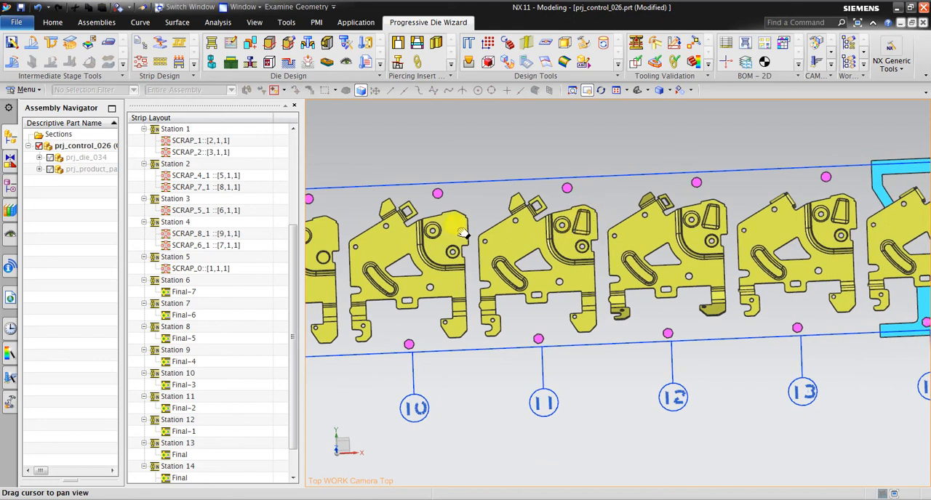
{"action": "left_click_drag", "start_coordinate": [595, 229], "coordinate": [473, 244]}
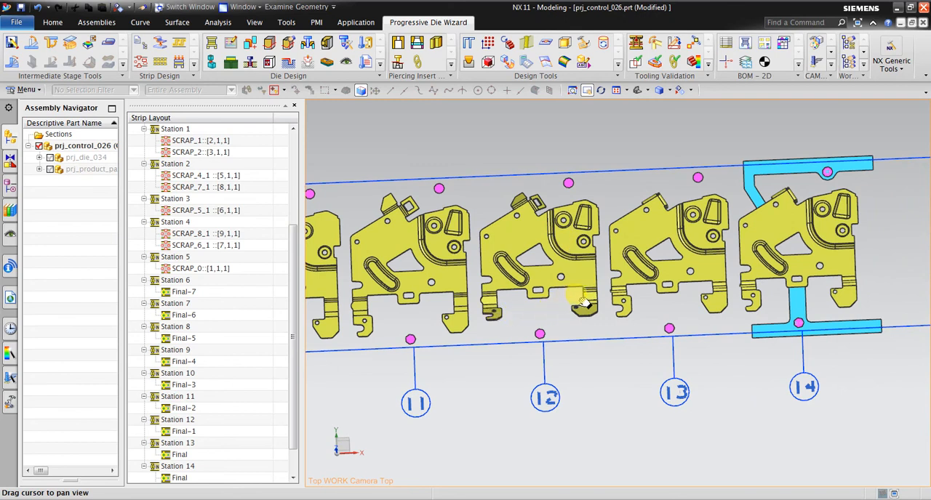
{"action": "left_click_drag", "start_coordinate": [655, 300], "coordinate": [554, 311]}
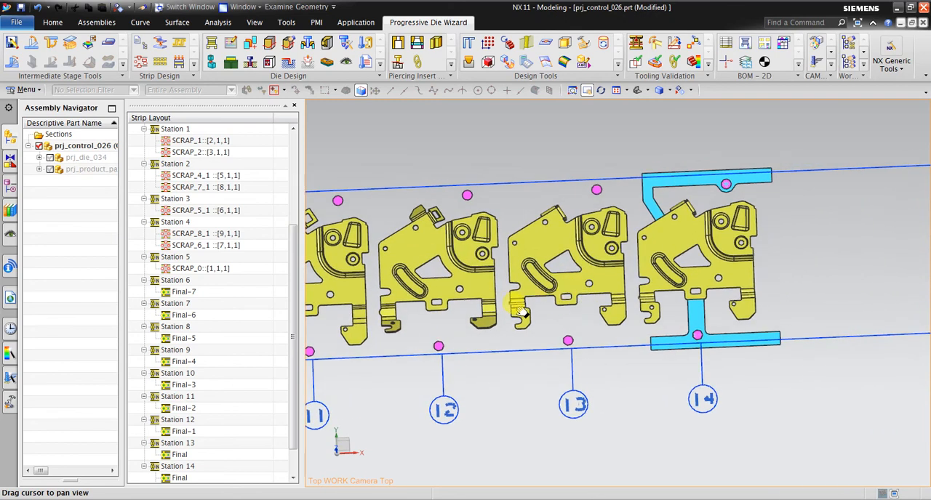
{"action": "left_click_drag", "start_coordinate": [604, 245], "coordinate": [481, 305]}
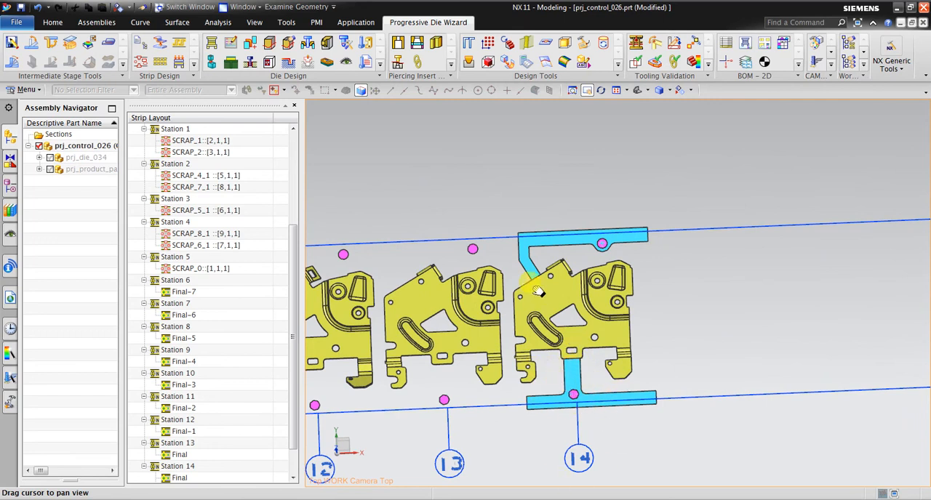
{"action": "scroll", "coordinate": [640, 305], "scroll_direction": "down", "scroll_amount": 5}
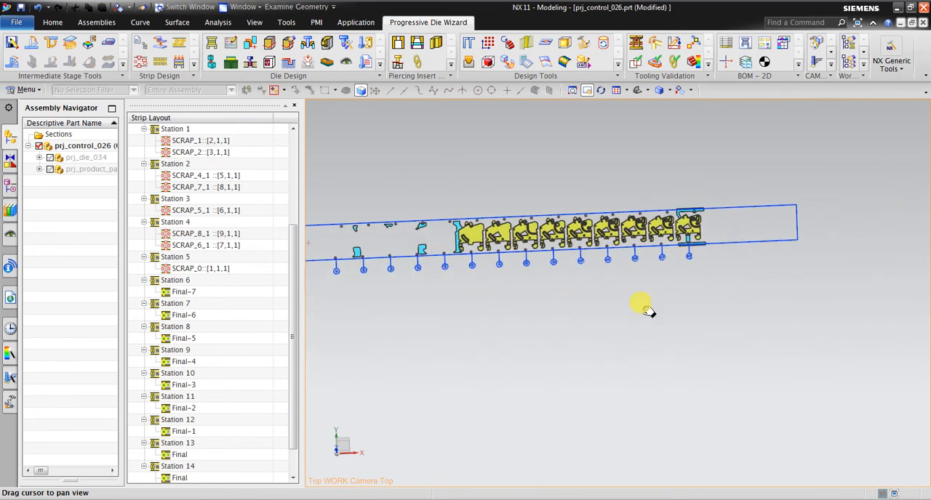
{"action": "middle_click_drag", "start_coordinate": [640, 305], "coordinate": [712, 290]}
{"action": "scroll", "coordinate": [566, 233], "scroll_direction": "up", "scroll_amount": 4}
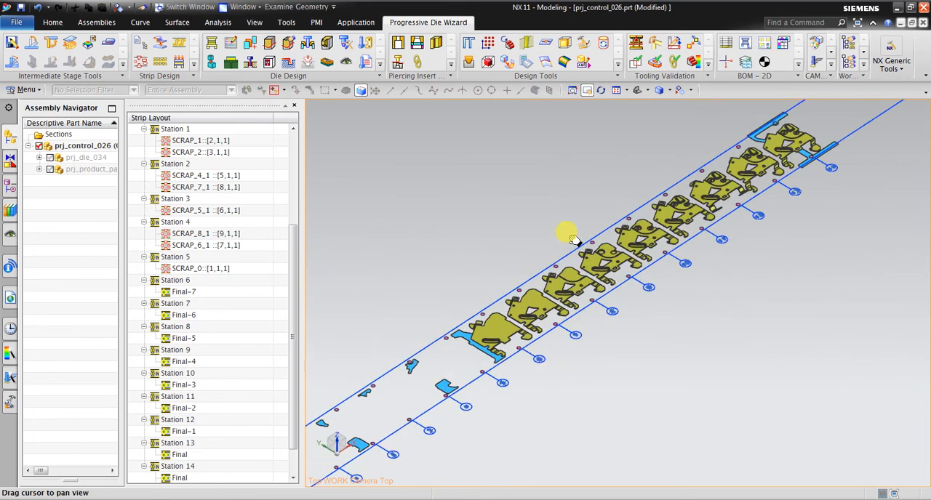
{"action": "middle_click_drag", "start_coordinate": [553, 236], "coordinate": [630, 224]}
{"action": "scroll", "coordinate": [575, 209], "scroll_direction": "up", "scroll_amount": 1}
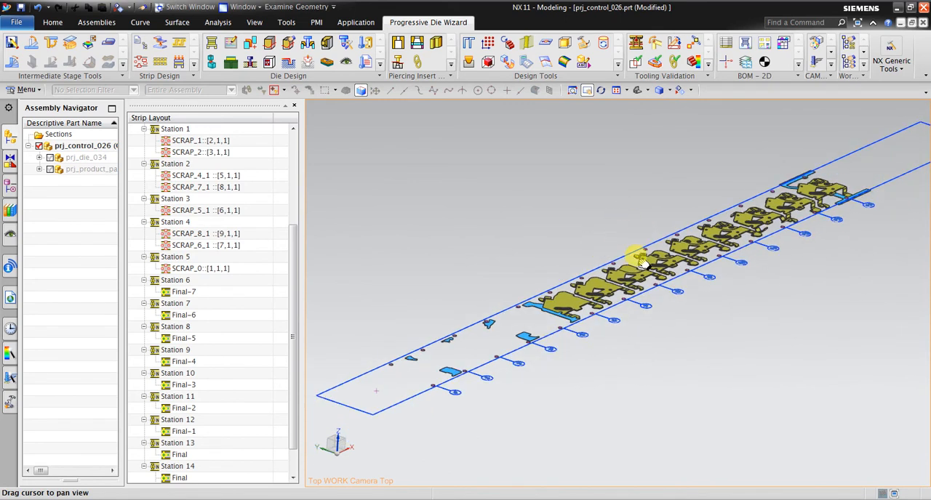
Simulate the strip layout's piercing from Station 1 to Station 14 and inspect the pierced strip.
{"action": "left_click_drag", "start_coordinate": [294, 233], "coordinate": [298, 144]}
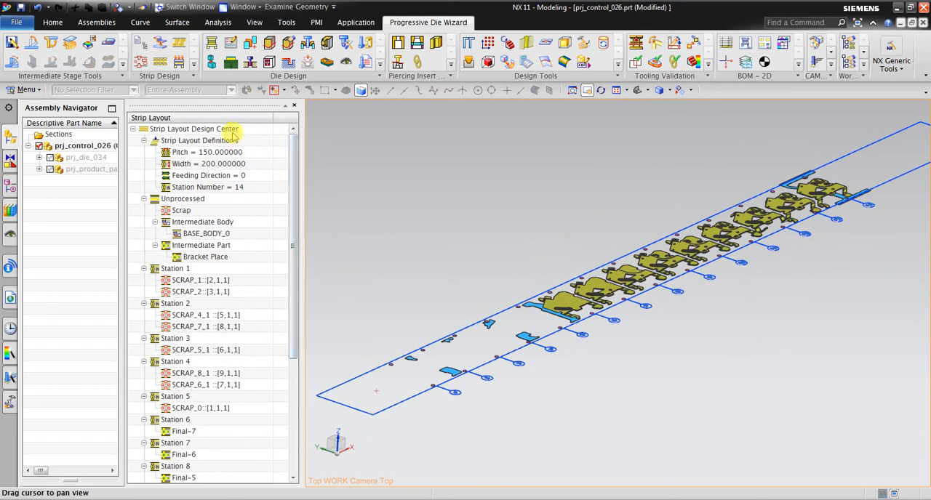
{"action": "left_click", "coordinate": [227, 130]}
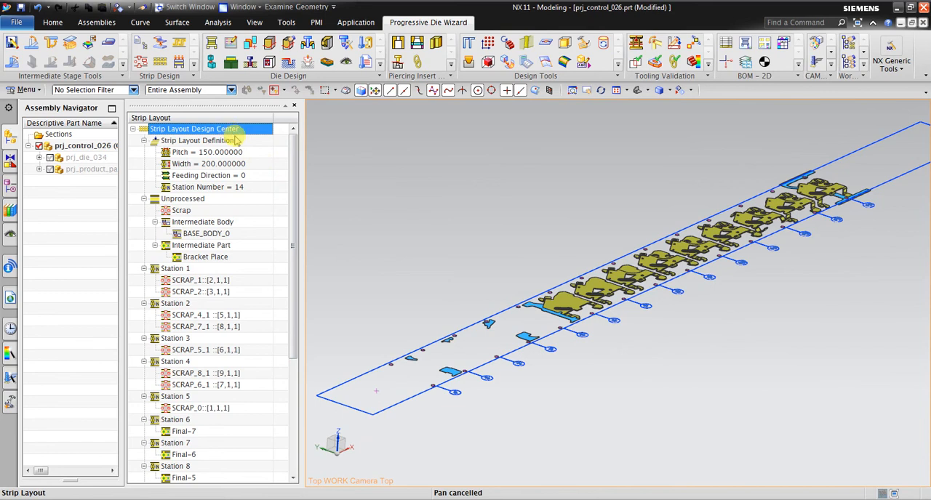
{"action": "left_click", "coordinate": [211, 140]}
{"action": "right_click", "coordinate": [241, 142]}
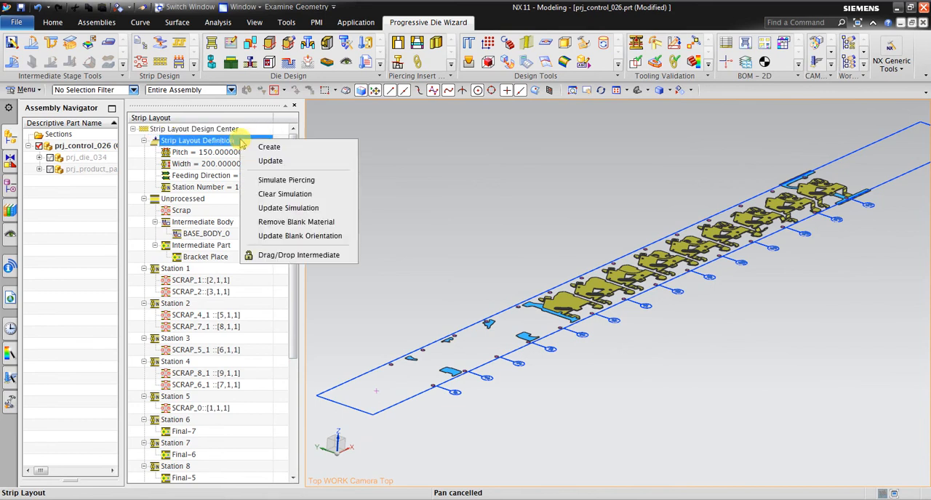
{"action": "left_click", "coordinate": [273, 183]}
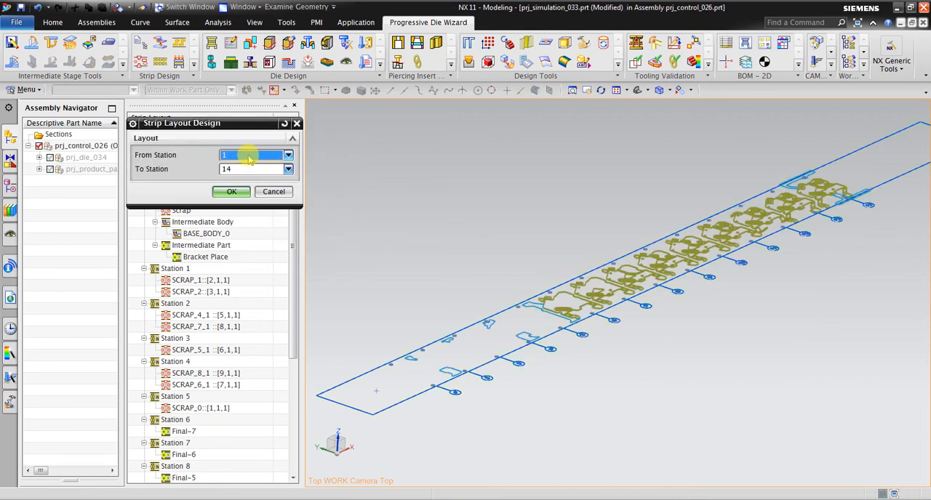
{"action": "left_click", "coordinate": [242, 191]}
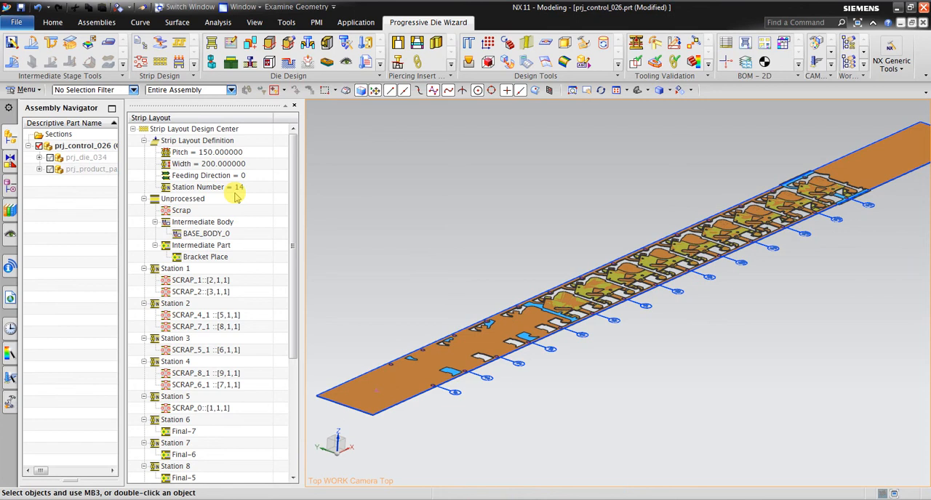
{"action": "mouse_move", "coordinate": [513, 284]}
{"action": "middle_mouse_down"}
{"action": "mouse_move", "coordinate": [459, 272]}
{"action": "mouse_move", "coordinate": [440, 303]}
{"action": "mouse_move", "coordinate": [468, 303]}
{"action": "mouse_move", "coordinate": [521, 275]}
{"action": "middle_mouse_up"}
{"action": "scroll", "coordinate": [521, 275], "scroll_direction": "up", "scroll_amount": 5}
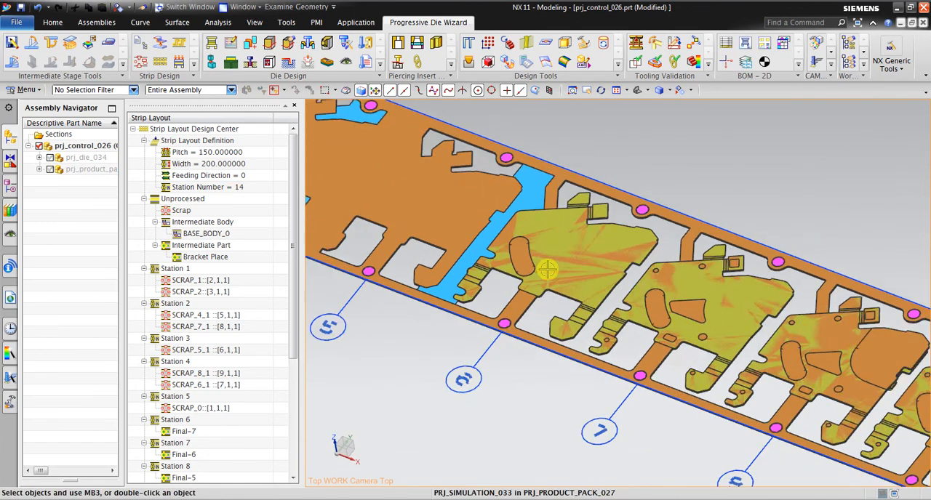
{"action": "scroll", "coordinate": [493, 202], "scroll_direction": "up", "scroll_amount": 2}
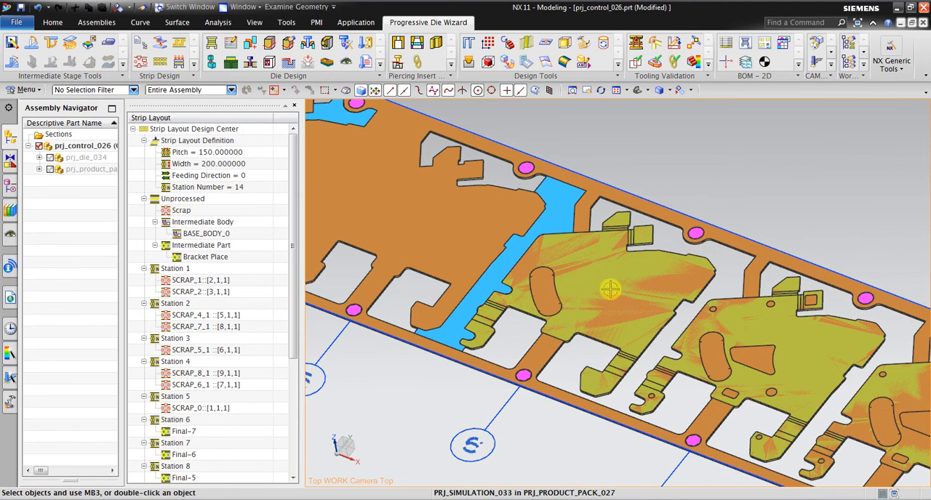
{"action": "scroll", "coordinate": [617, 297], "scroll_direction": "down", "scroll_amount": 3}
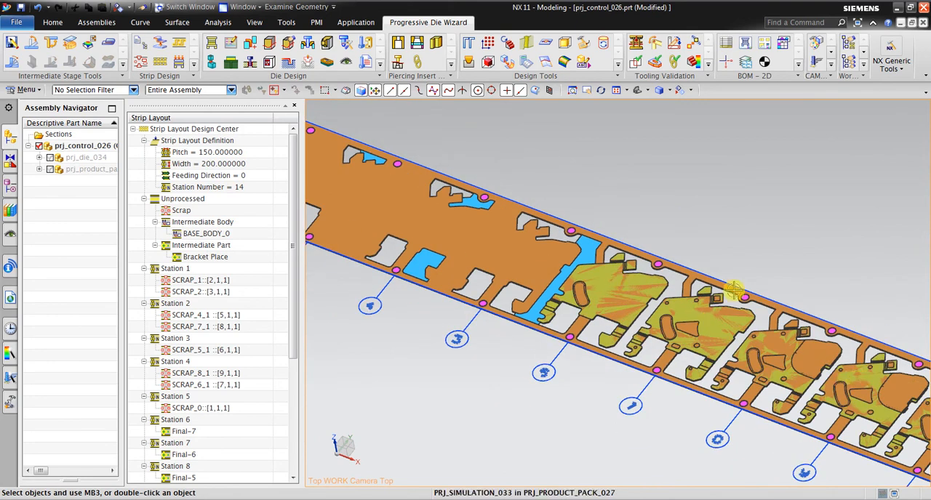
Remove the blank material from Station 6 to Station 14 of the strip layout.
{"action": "scroll", "coordinate": [573, 286], "scroll_direction": "up", "scroll_amount": 3}
{"action": "right_click", "coordinate": [244, 141]}
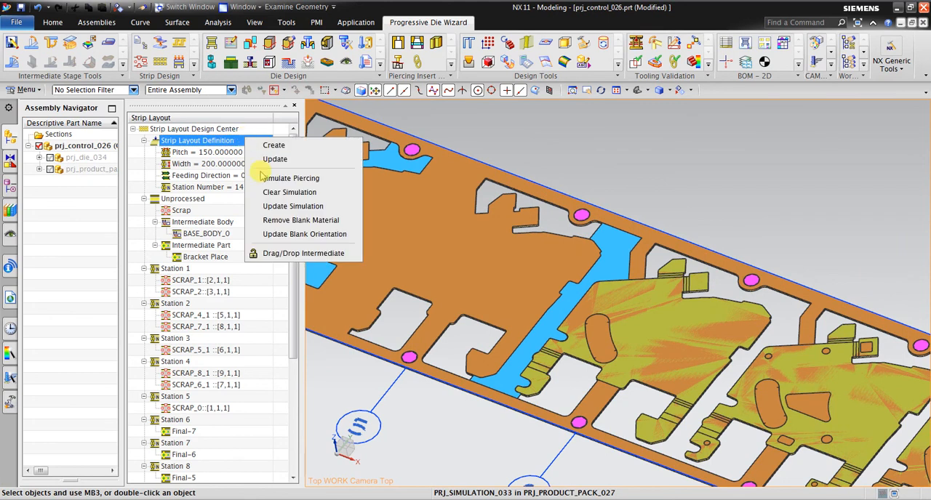
{"action": "left_click", "coordinate": [291, 220]}
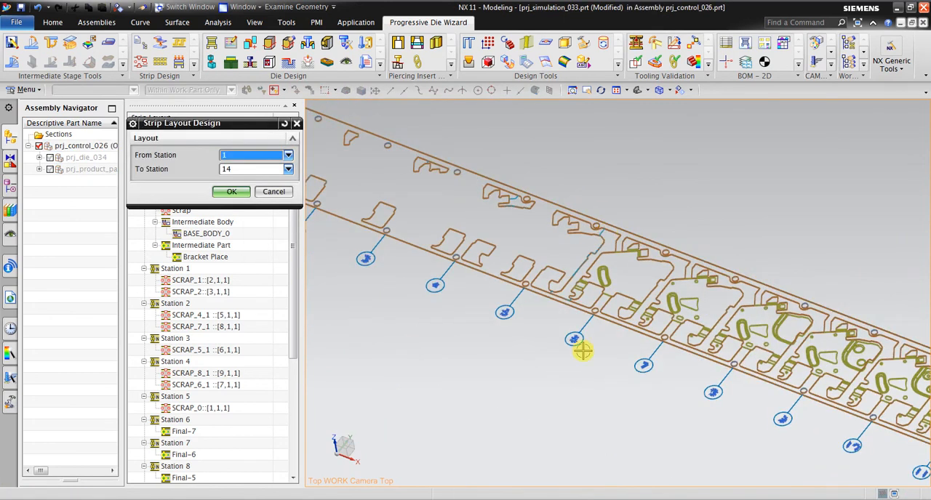
{"action": "scroll", "coordinate": [582, 351], "scroll_direction": "up", "scroll_amount": 5}
{"action": "scroll", "coordinate": [540, 354], "scroll_direction": "down", "scroll_amount": 3}
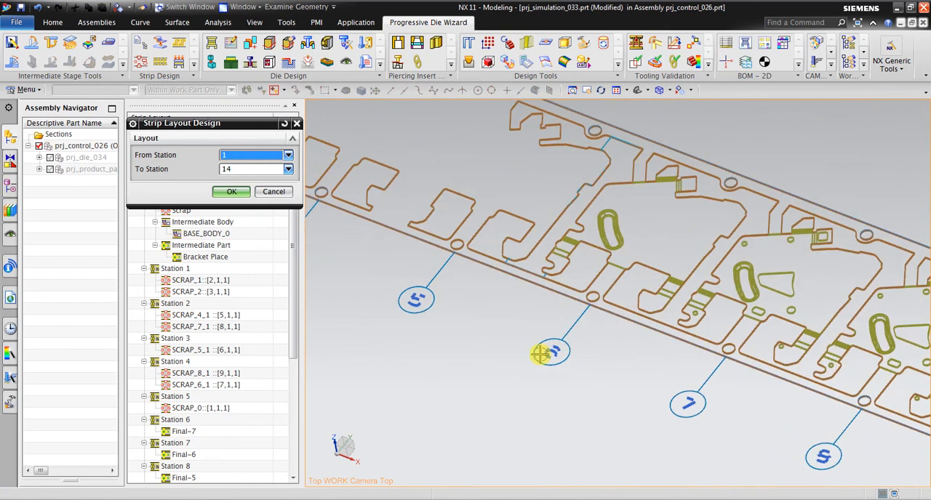
{"action": "scroll", "coordinate": [540, 354], "scroll_direction": "down", "scroll_amount": 5}
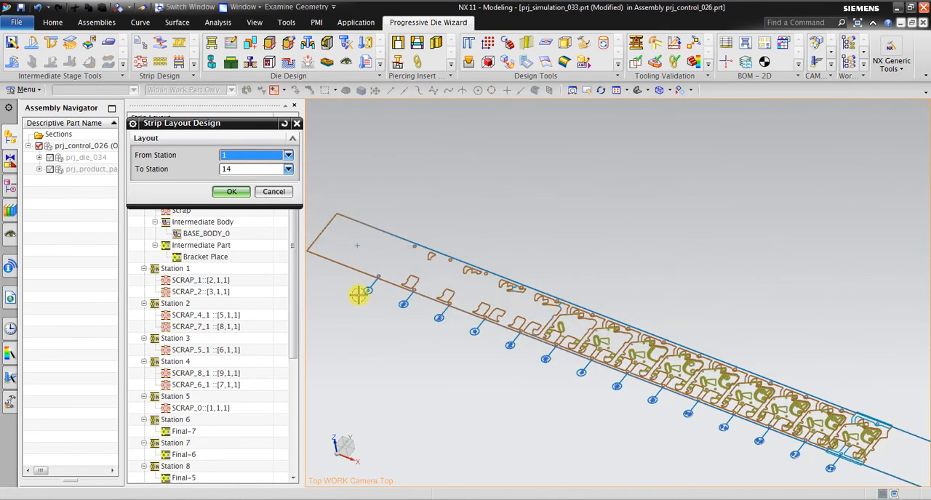
{"action": "left_click", "coordinate": [288, 155]}
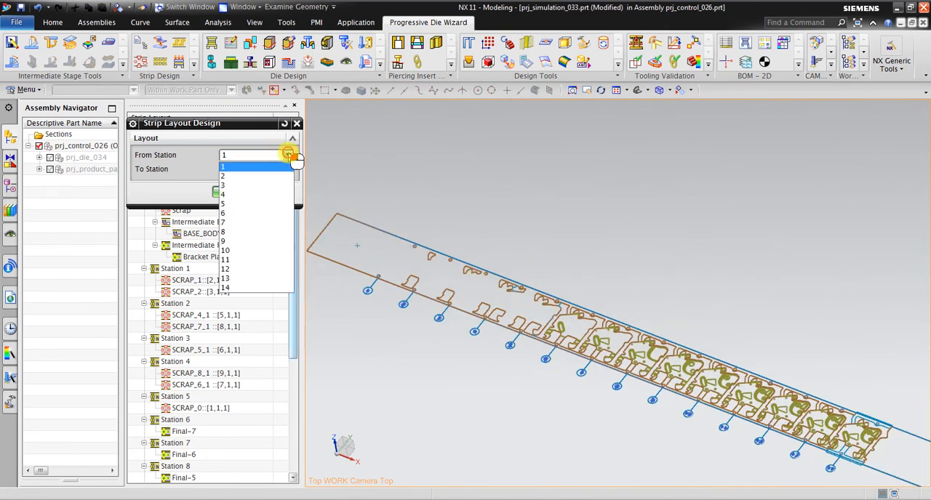
{"action": "left_click", "coordinate": [253, 215]}
{"action": "left_click", "coordinate": [229, 193]}
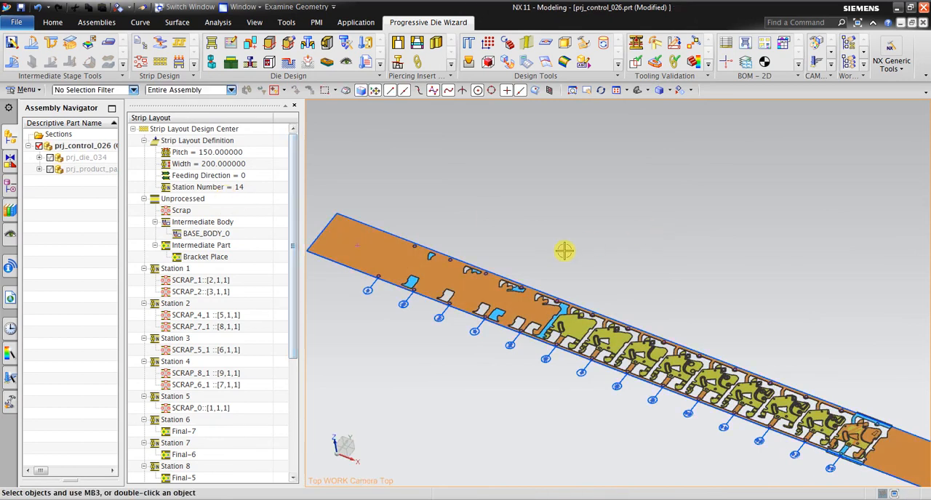
Examine the carrier links and formed parts at Stations 6 and 7 after the blank material removal.
{"action": "scroll", "coordinate": [569, 283], "scroll_direction": "up", "scroll_amount": 2}
{"action": "middle_click_drag", "start_coordinate": [512, 328], "coordinate": [563, 307]}
{"action": "scroll", "coordinate": [563, 308], "scroll_direction": "down", "scroll_amount": 2}
{"action": "middle_click_drag", "start_coordinate": [608, 354], "coordinate": [598, 376]}
{"action": "scroll", "coordinate": [567, 369], "scroll_direction": "up", "scroll_amount": 5}
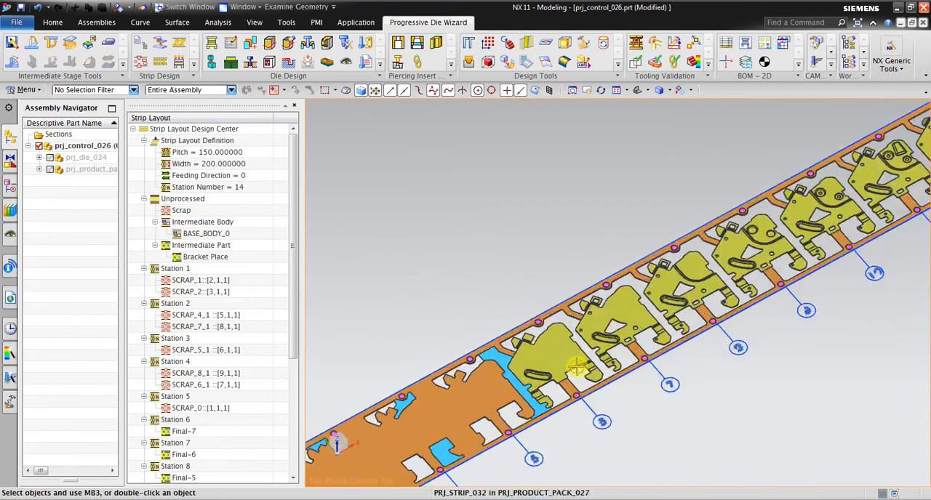
{"action": "mouse_move", "coordinate": [498, 355]}
{"action": "middle_mouse_down"}
{"action": "mouse_move", "coordinate": [477, 357]}
{"action": "mouse_move", "coordinate": [499, 369]}
{"action": "mouse_move", "coordinate": [516, 355]}
{"action": "middle_mouse_up"}
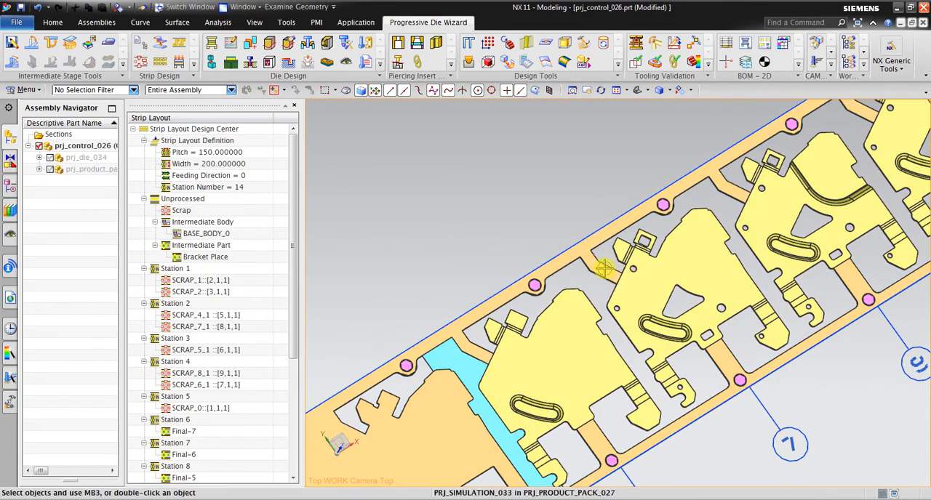
{"action": "middle_click_drag", "start_coordinate": [596, 261], "coordinate": [596, 263]}
{"action": "scroll", "coordinate": [597, 262], "scroll_direction": "up", "scroll_amount": 3}
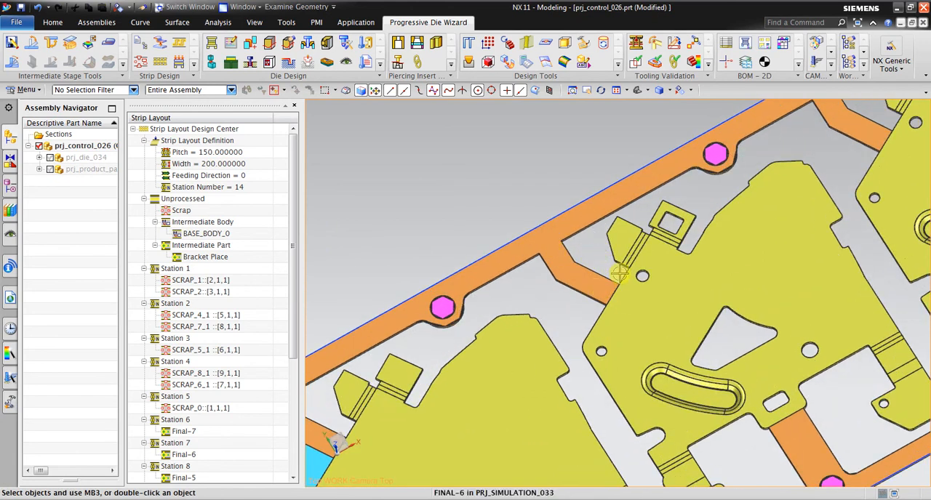
{"action": "scroll", "coordinate": [640, 286], "scroll_direction": "down", "scroll_amount": 3}
{"action": "scroll", "coordinate": [595, 316], "scroll_direction": "down", "scroll_amount": 2}
{"action": "scroll", "coordinate": [517, 354], "scroll_direction": "up", "scroll_amount": 3}
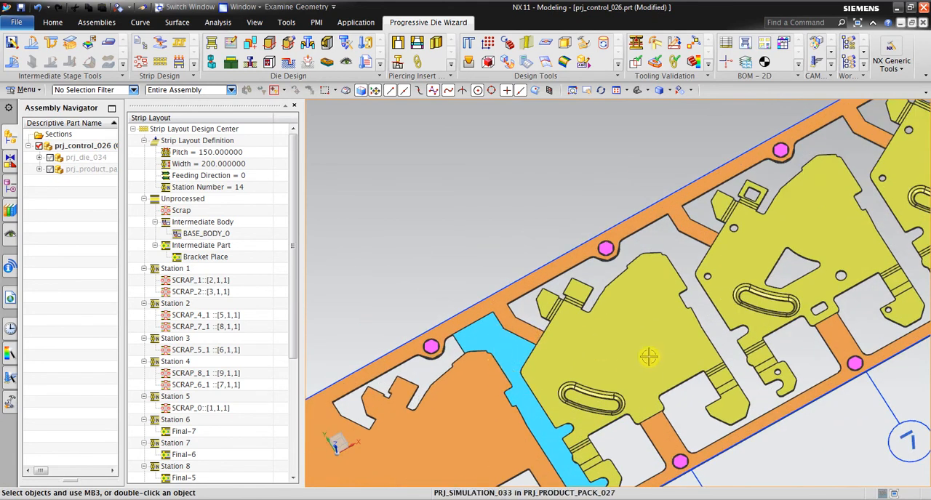
Review the pierced strip from Station 1 to Station 6, including the scrap cutouts and pilot holes.
{"action": "scroll", "coordinate": [861, 211], "scroll_direction": "down", "scroll_amount": 4}
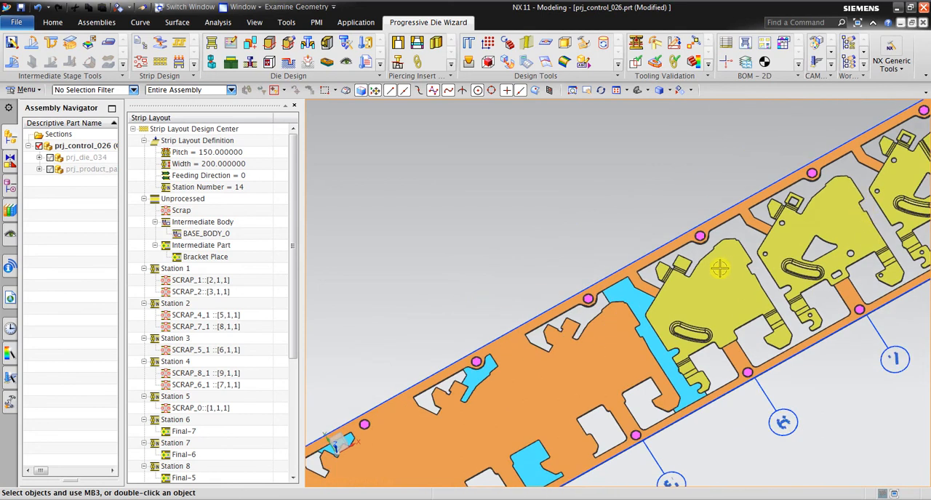
{"action": "scroll", "coordinate": [622, 331], "scroll_direction": "up", "scroll_amount": 1}
{"action": "scroll", "coordinate": [720, 273], "scroll_direction": "down", "scroll_amount": 2}
{"action": "scroll", "coordinate": [496, 393], "scroll_direction": "down", "scroll_amount": 2}
{"action": "scroll", "coordinate": [486, 428], "scroll_direction": "up", "scroll_amount": 3}
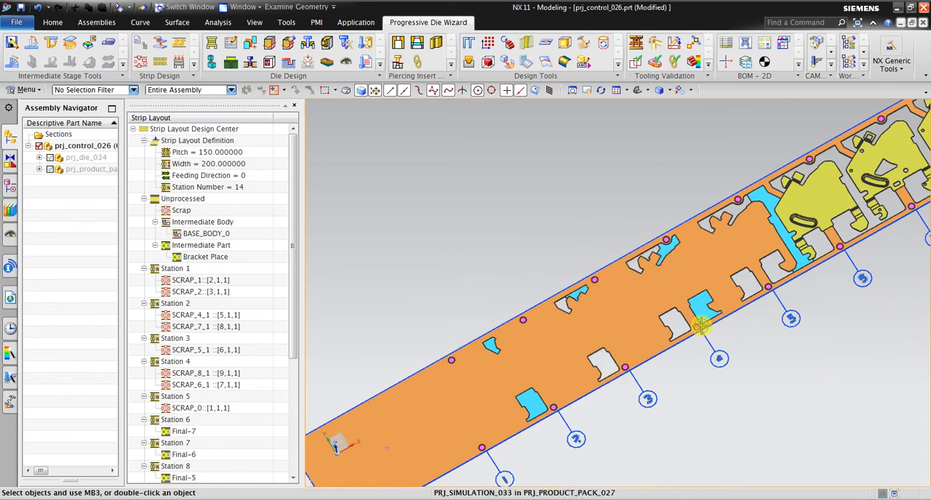
{"action": "scroll", "coordinate": [778, 266], "scroll_direction": "down", "scroll_amount": 1}
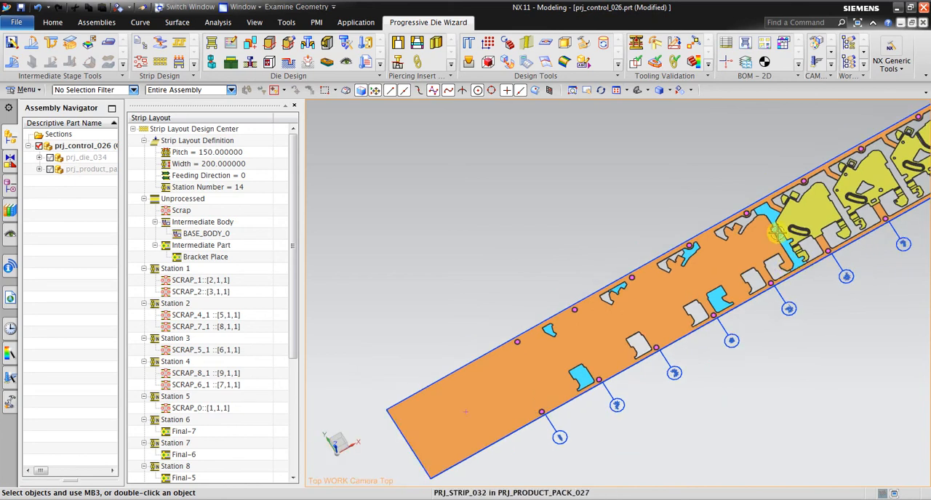
{"action": "scroll", "coordinate": [782, 249], "scroll_direction": "up", "scroll_amount": 2}
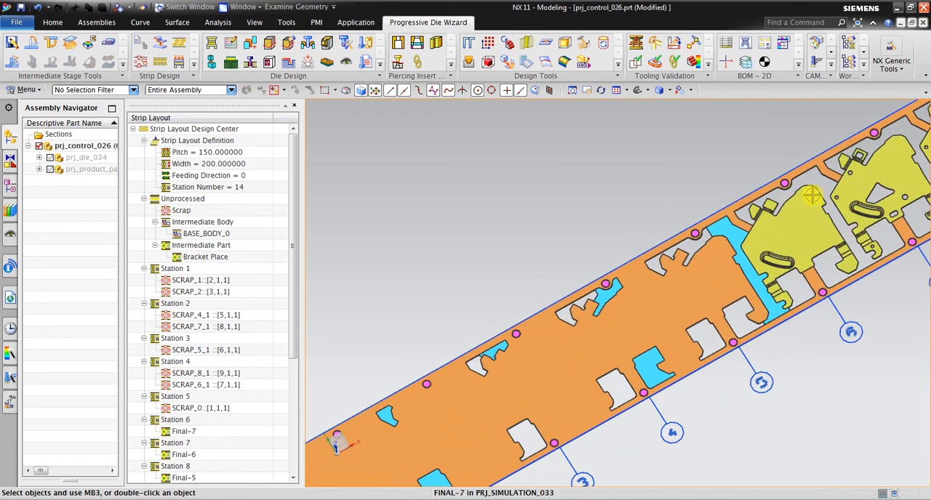
Inspect the forming stations along the strip up to Station 14 and the leftover blank beyond it.
{"action": "left_click", "coordinate": [587, 90]}
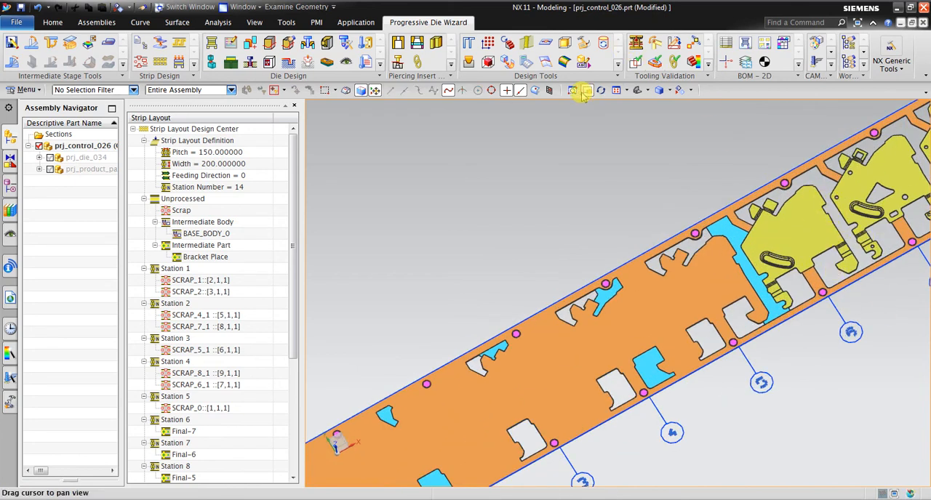
{"action": "left_click_drag", "start_coordinate": [788, 127], "coordinate": [594, 255]}
{"action": "left_click_drag", "start_coordinate": [768, 260], "coordinate": [602, 269]}
{"action": "left_click_drag", "start_coordinate": [745, 225], "coordinate": [473, 387]}
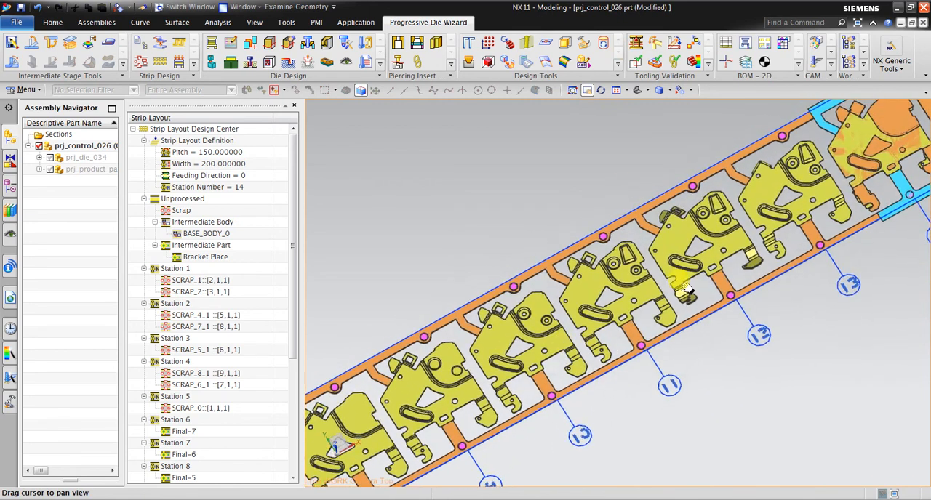
{"action": "left_click_drag", "start_coordinate": [801, 205], "coordinate": [514, 385]}
{"action": "left_click_drag", "start_coordinate": [656, 283], "coordinate": [615, 254]}
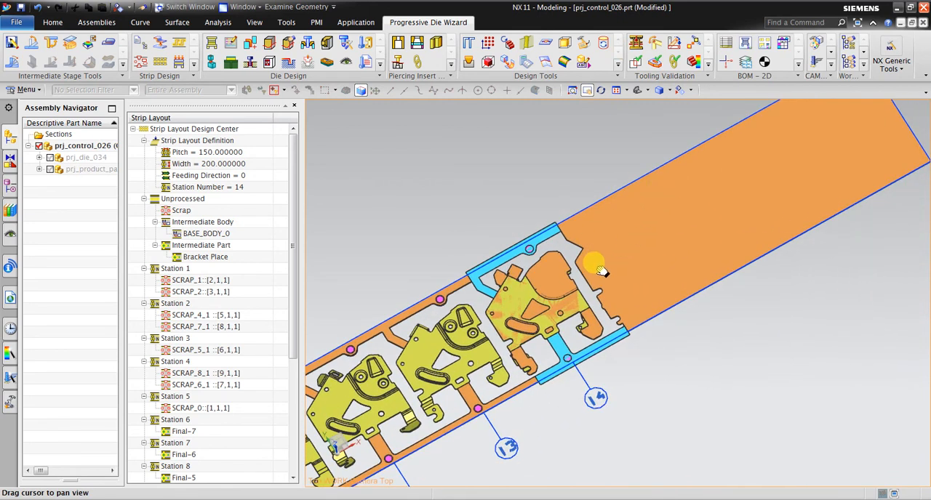
{"action": "middle_click_drag", "start_coordinate": [654, 299], "coordinate": [623, 266]}
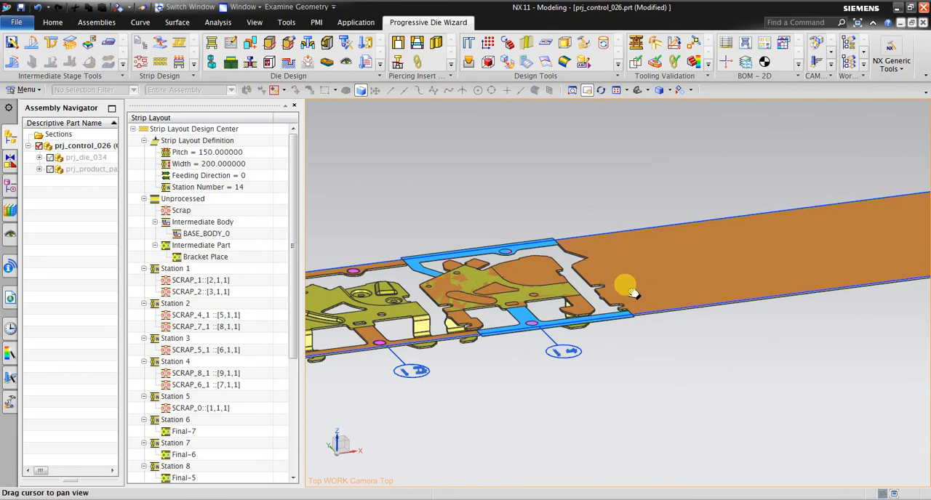
{"action": "key", "text": "Escape"}
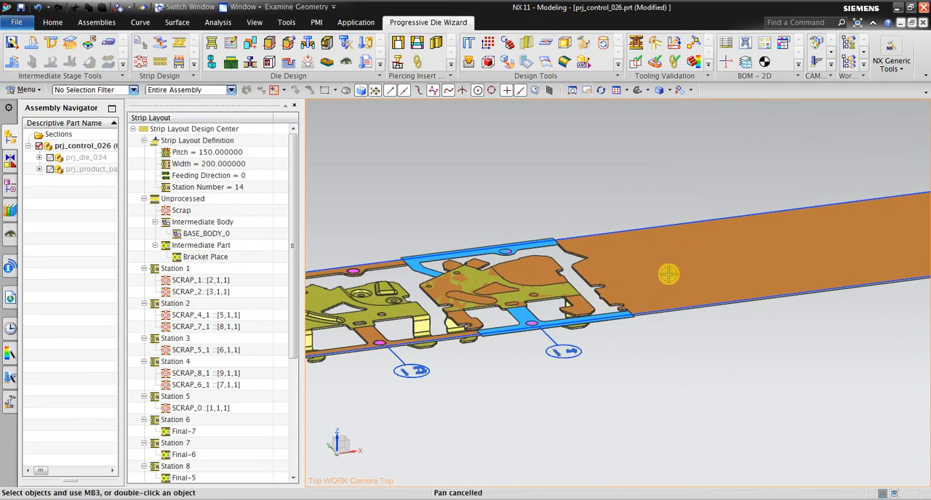
{"action": "left_click", "coordinate": [664, 252]}
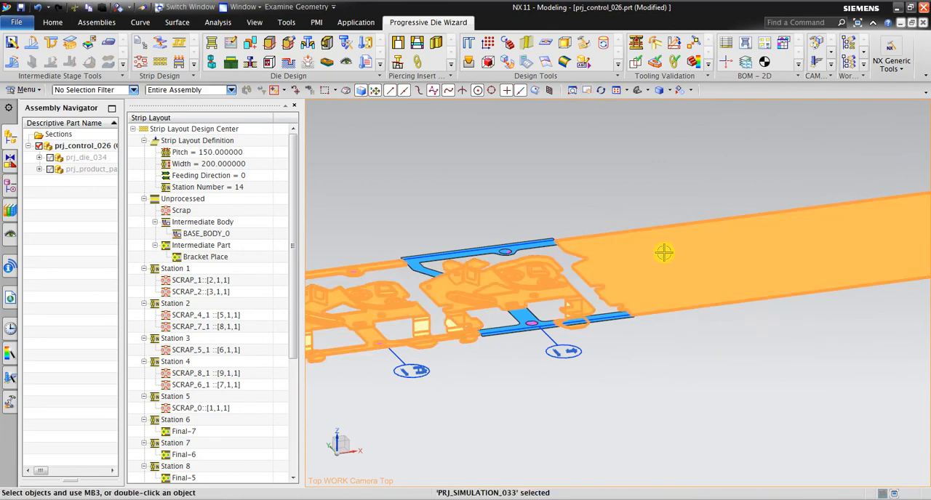
{"action": "key", "text": "Escape"}
{"action": "left_click", "coordinate": [605, 259]}
{"action": "key", "text": "Escape"}
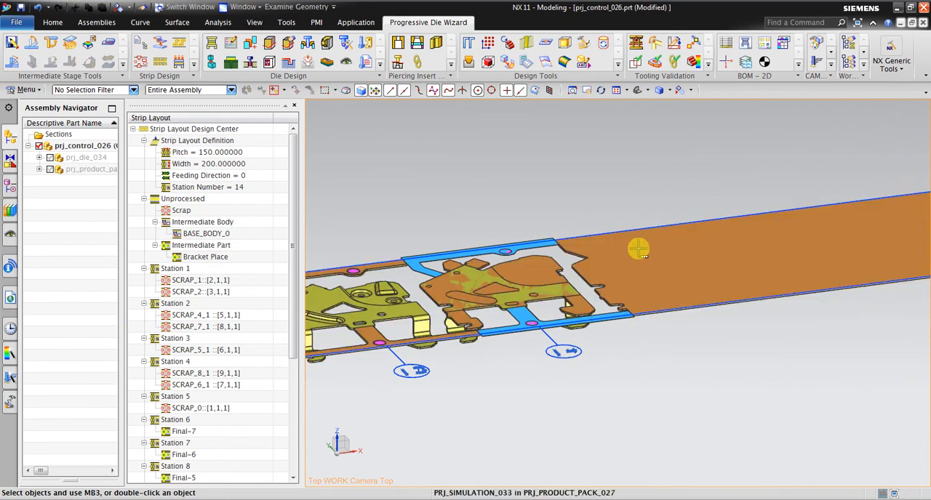
{"action": "left_click", "coordinate": [638, 249]}
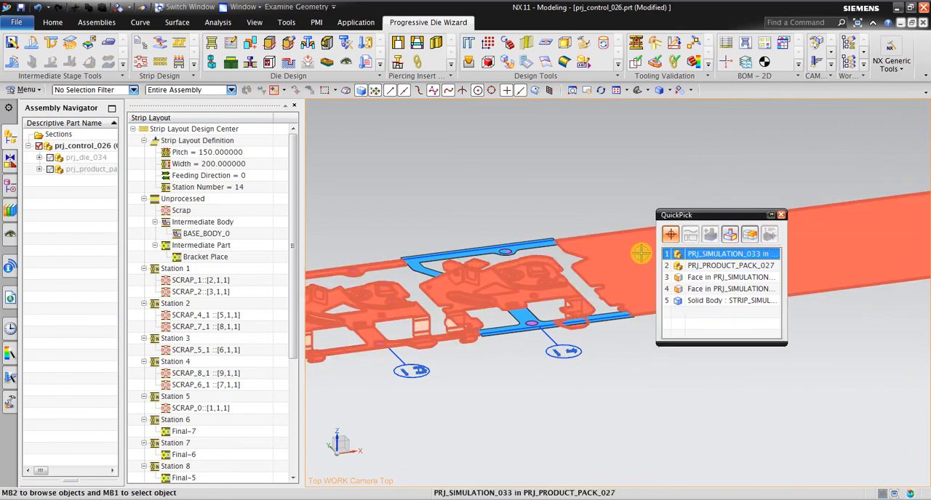
{"action": "left_click", "coordinate": [696, 300]}
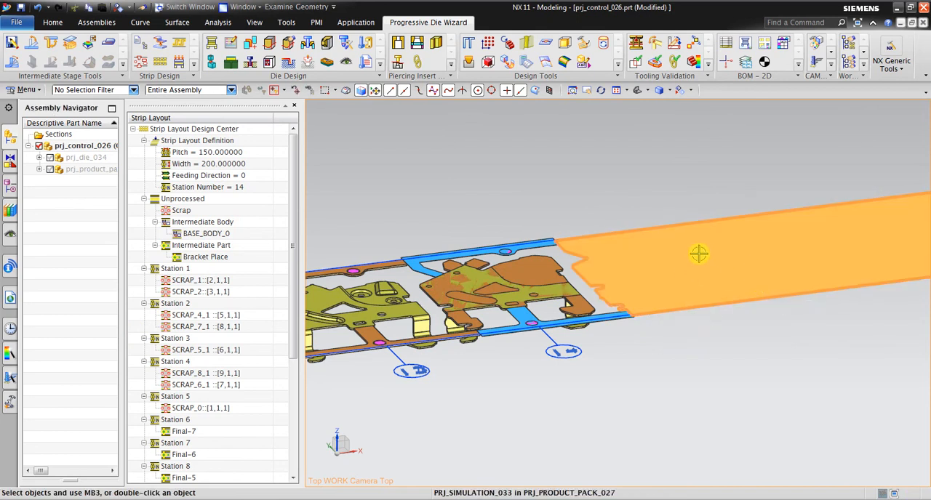
{"action": "key", "text": "ctrl+d"}
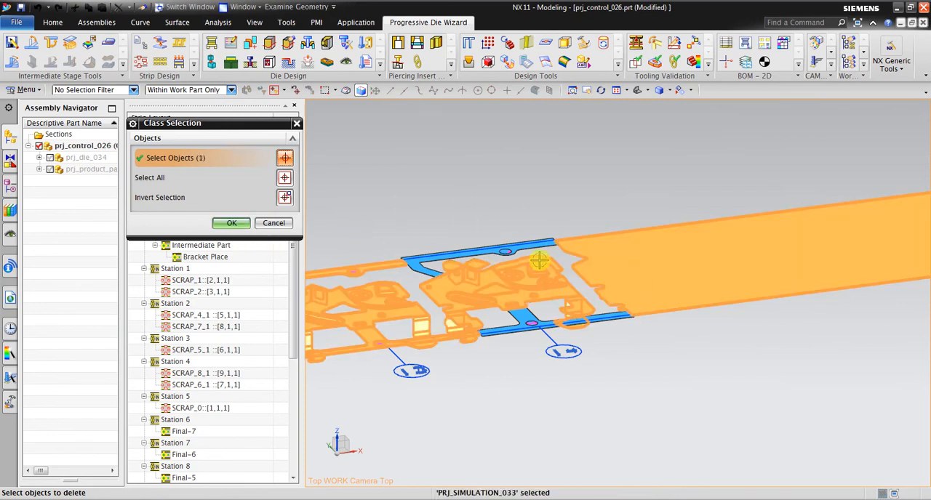
{"action": "key", "text": "Escape"}
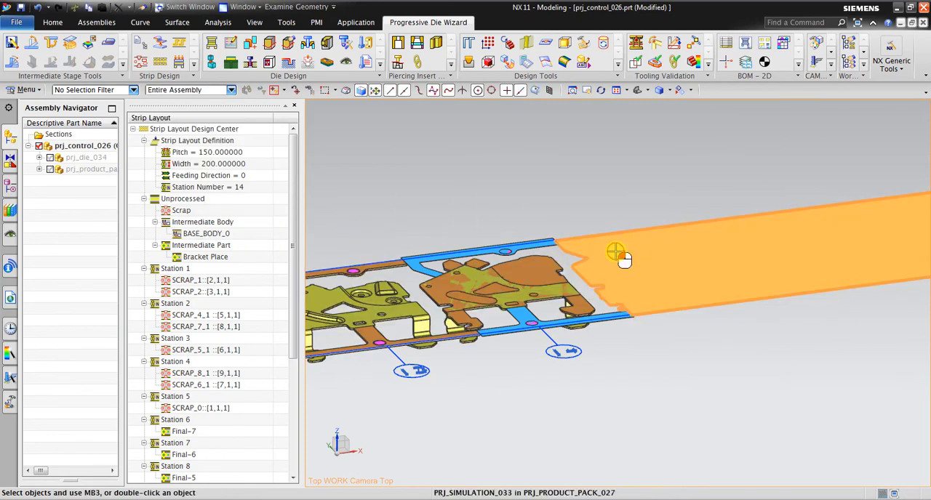
{"action": "left_click", "coordinate": [624, 260]}
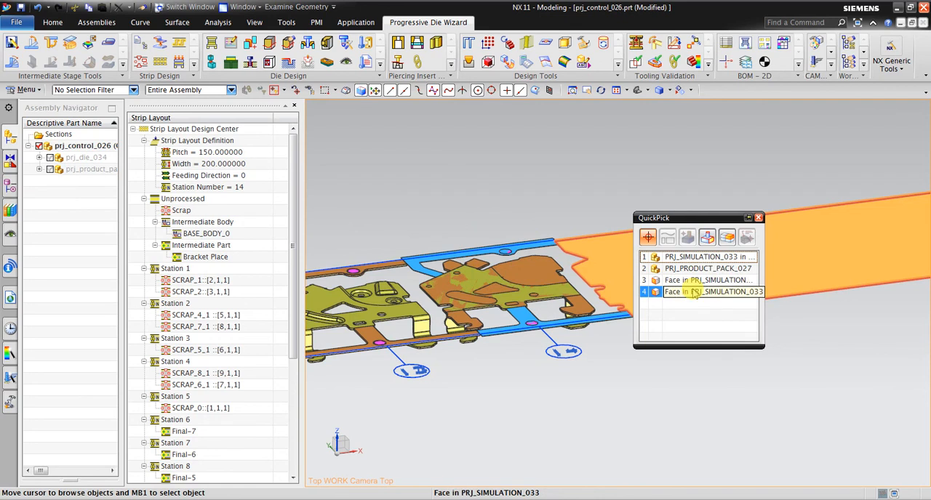
{"action": "middle_click", "coordinate": [605, 173]}
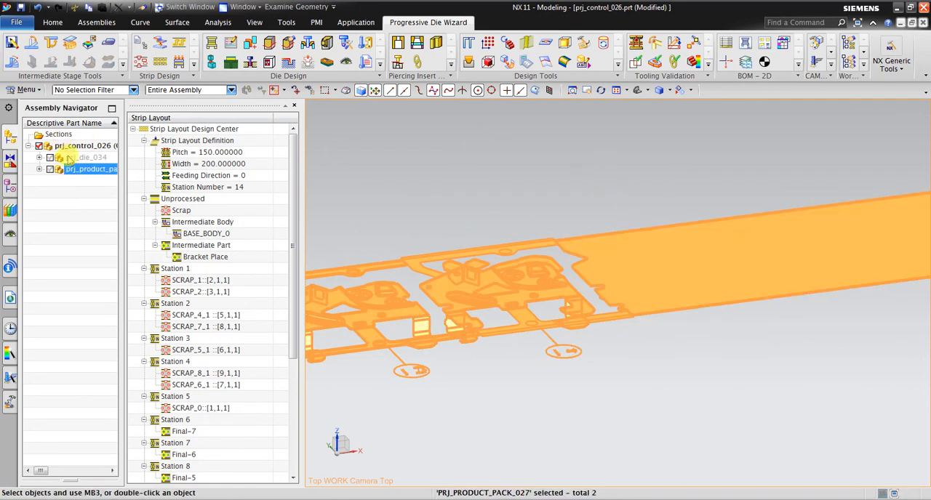
Make PRJ_SIMULATION_033 the work part, then hide the leftover strip body beyond Station 14 and the flat blank body overlapping the Station 14 part.
{"action": "left_click", "coordinate": [294, 106]}
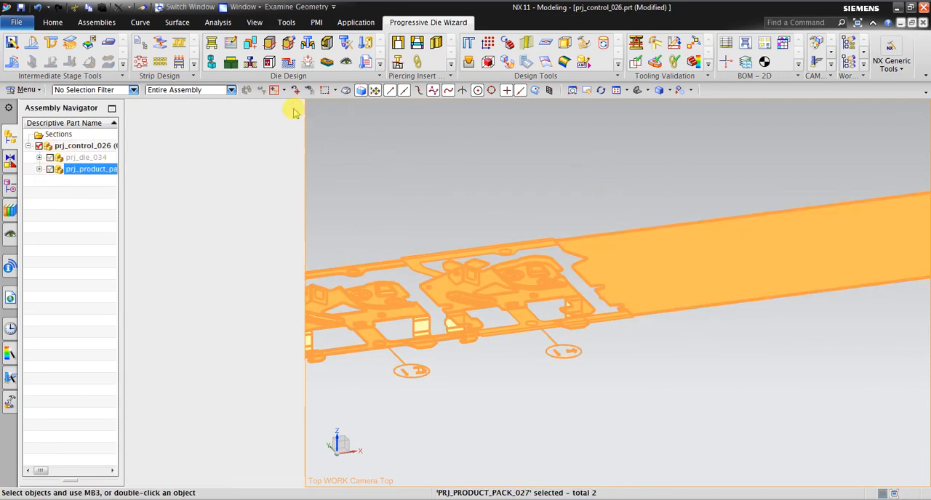
{"action": "double_click", "coordinate": [570, 232]}
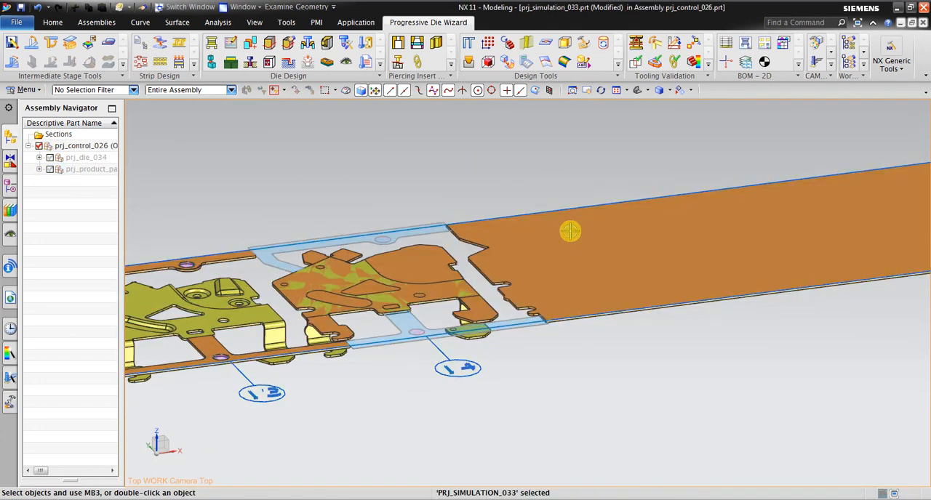
{"action": "left_click", "coordinate": [543, 240]}
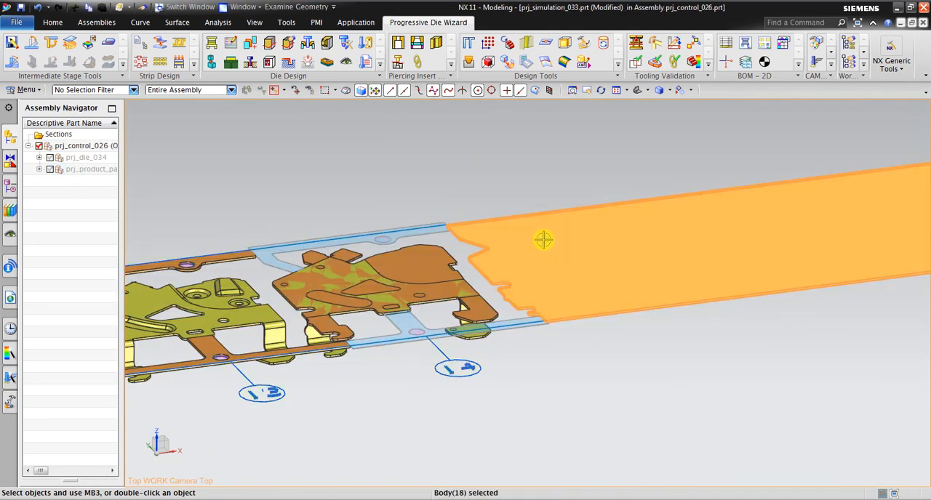
{"action": "key", "text": "ctrl+b"}
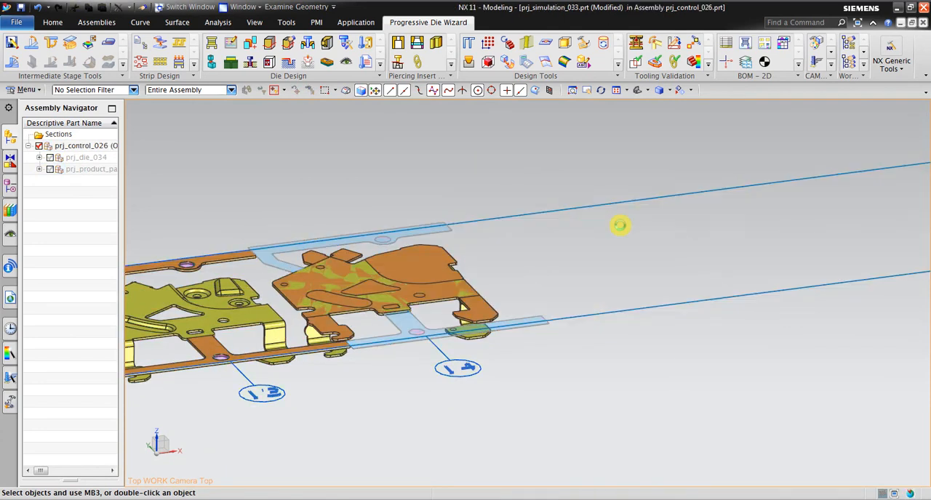
{"action": "left_click", "coordinate": [416, 268]}
{"action": "key", "text": "ctrl+b"}
Return prj_control_026 to being the work part and show the entire strip layout fitted in a top view.
{"action": "scroll", "coordinate": [665, 245], "scroll_direction": "down", "scroll_amount": 2}
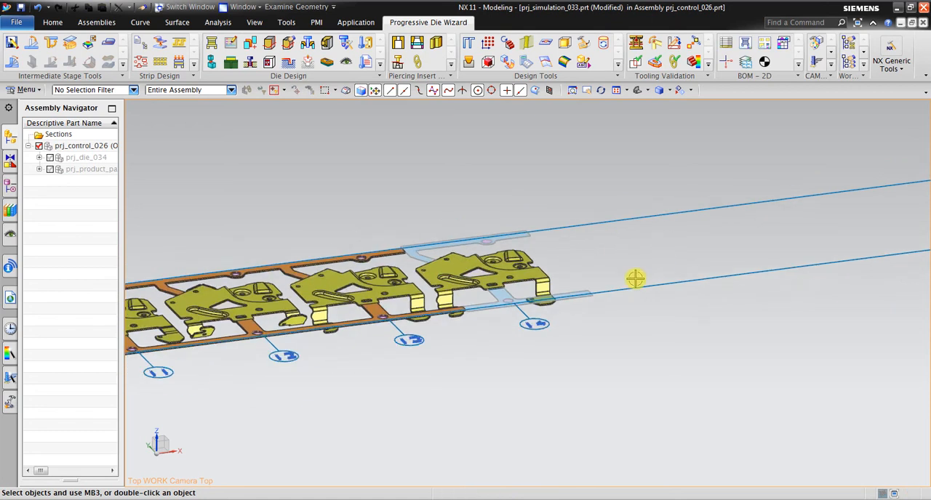
{"action": "middle_click_drag", "start_coordinate": [635, 279], "coordinate": [584, 308]}
{"action": "scroll", "coordinate": [658, 336], "scroll_direction": "down", "scroll_amount": 3}
{"action": "mouse_move", "coordinate": [503, 276]}
{"action": "middle_mouse_down"}
{"action": "mouse_move", "coordinate": [494, 247]}
{"action": "mouse_move", "coordinate": [501, 268]}
{"action": "middle_mouse_up"}
{"action": "scroll", "coordinate": [545, 363], "scroll_direction": "down", "scroll_amount": 2}
{"action": "scroll", "coordinate": [445, 231], "scroll_direction": "up", "scroll_amount": 3}
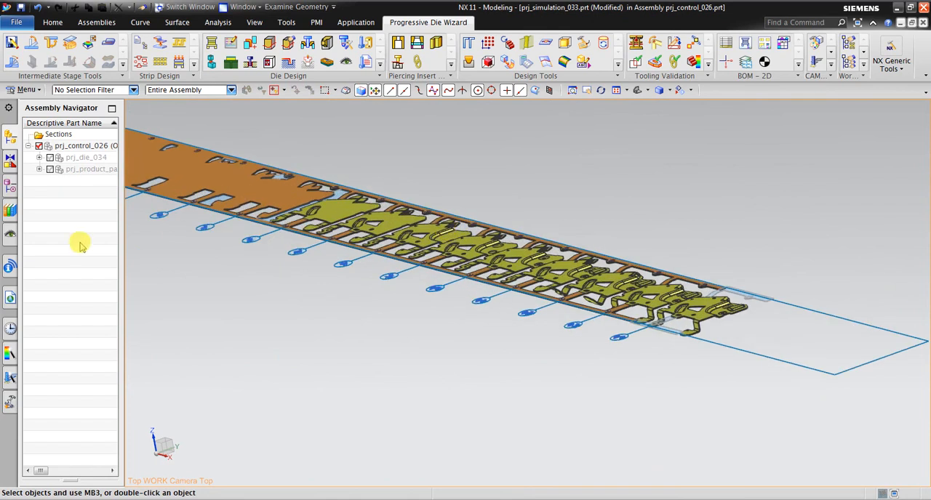
{"action": "double_click", "coordinate": [53, 146]}
{"action": "middle_click_drag", "start_coordinate": [436, 251], "coordinate": [484, 234]}
{"action": "key", "text": "F8"}
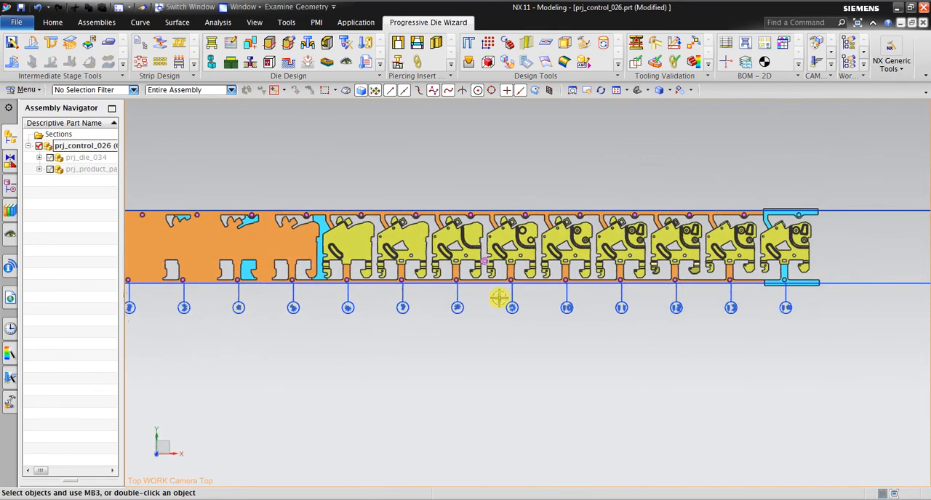
{"action": "left_click", "coordinate": [615, 89]}
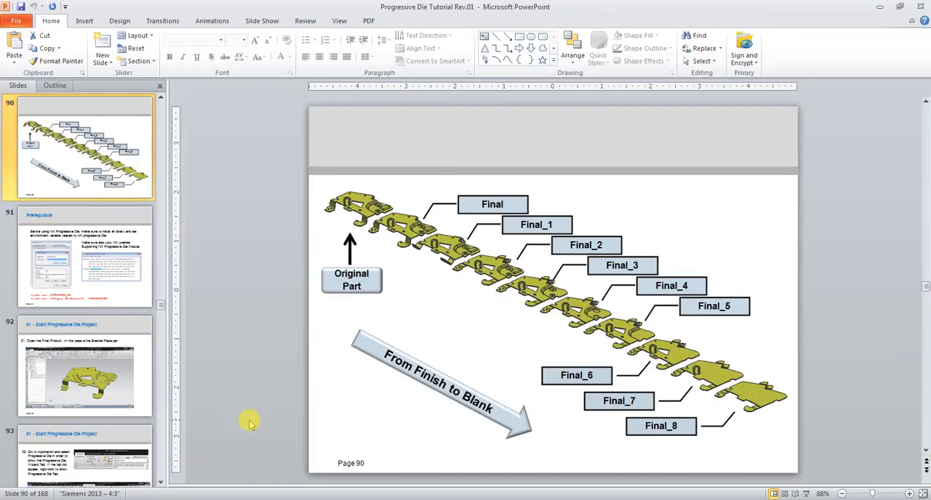
Switch to the Progressive Die Tutorial presentation in PowerPoint and open slide 113 on the strip before and after Simulate Piercing and Remove Blank Material.
{"action": "scroll", "coordinate": [117, 327], "scroll_direction": "down", "scroll_amount": 10}
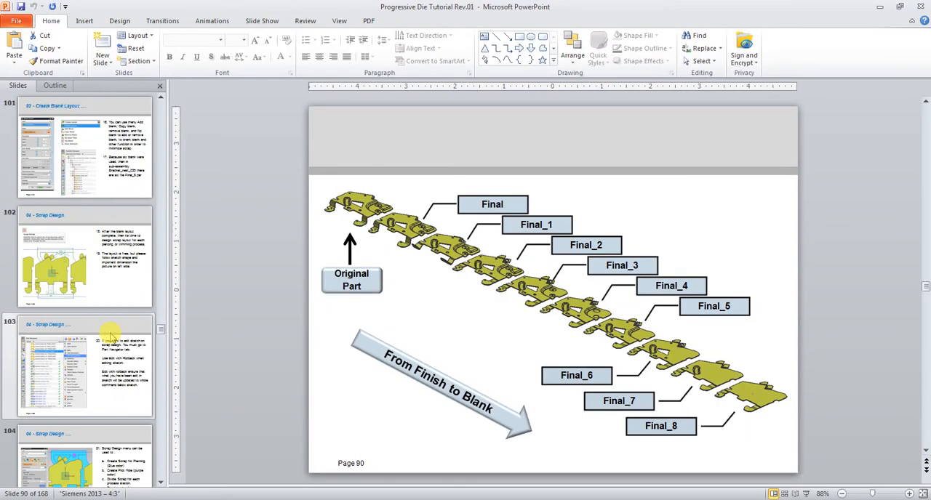
{"action": "scroll", "coordinate": [109, 335], "scroll_direction": "down", "scroll_amount": 2}
{"action": "left_click", "coordinate": [109, 370]}
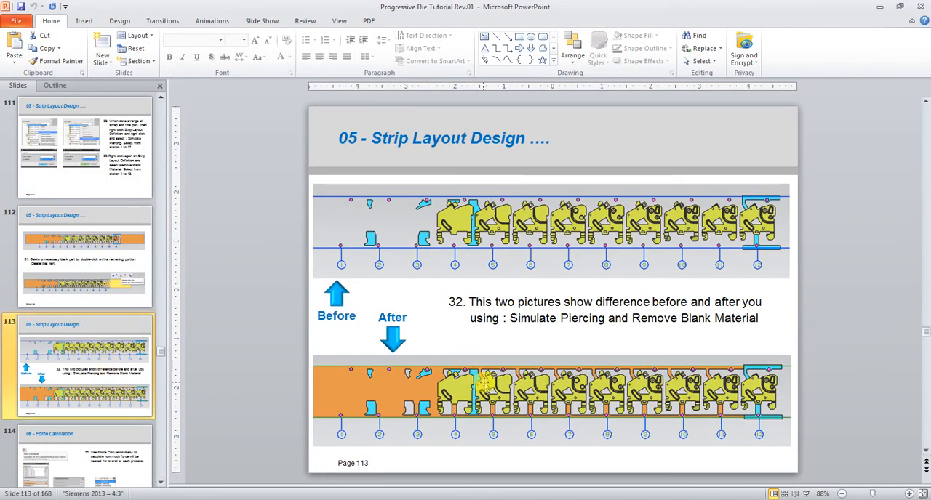